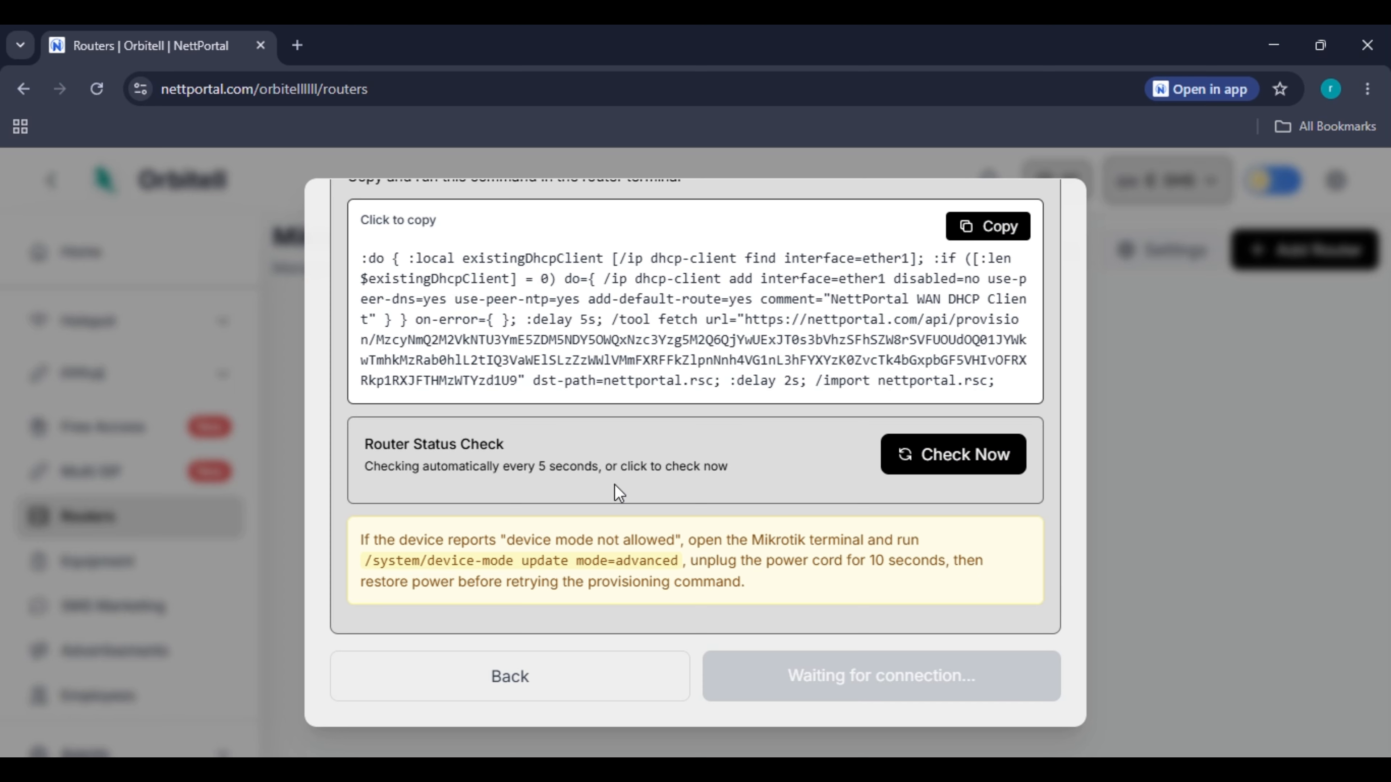
Review the pending provisioning command, then bring up WinBox listing the MikroTik neighbor.
{"action": "scroll", "coordinate": [657, 408], "scroll_direction": "up", "scroll_amount": 5}
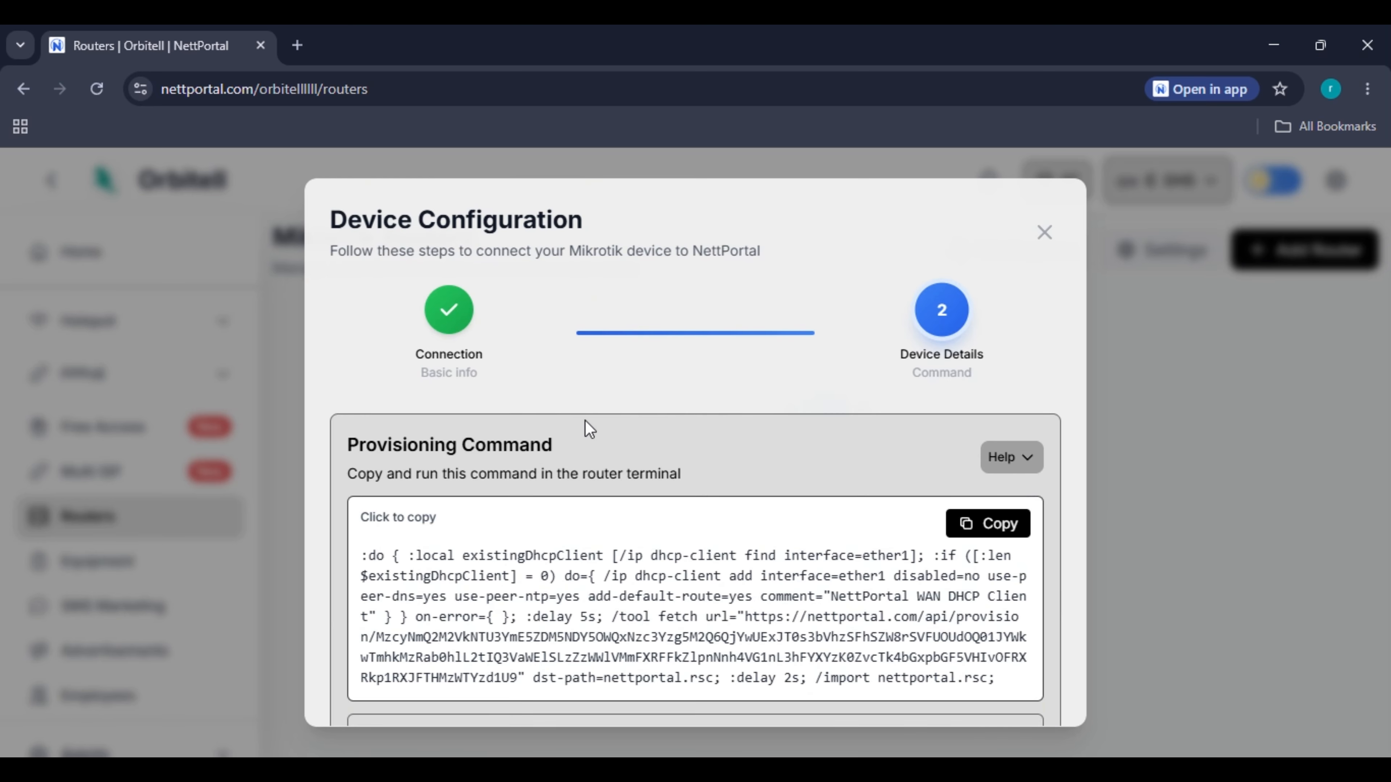
{"action": "scroll", "coordinate": [679, 430], "scroll_direction": "down", "scroll_amount": 4}
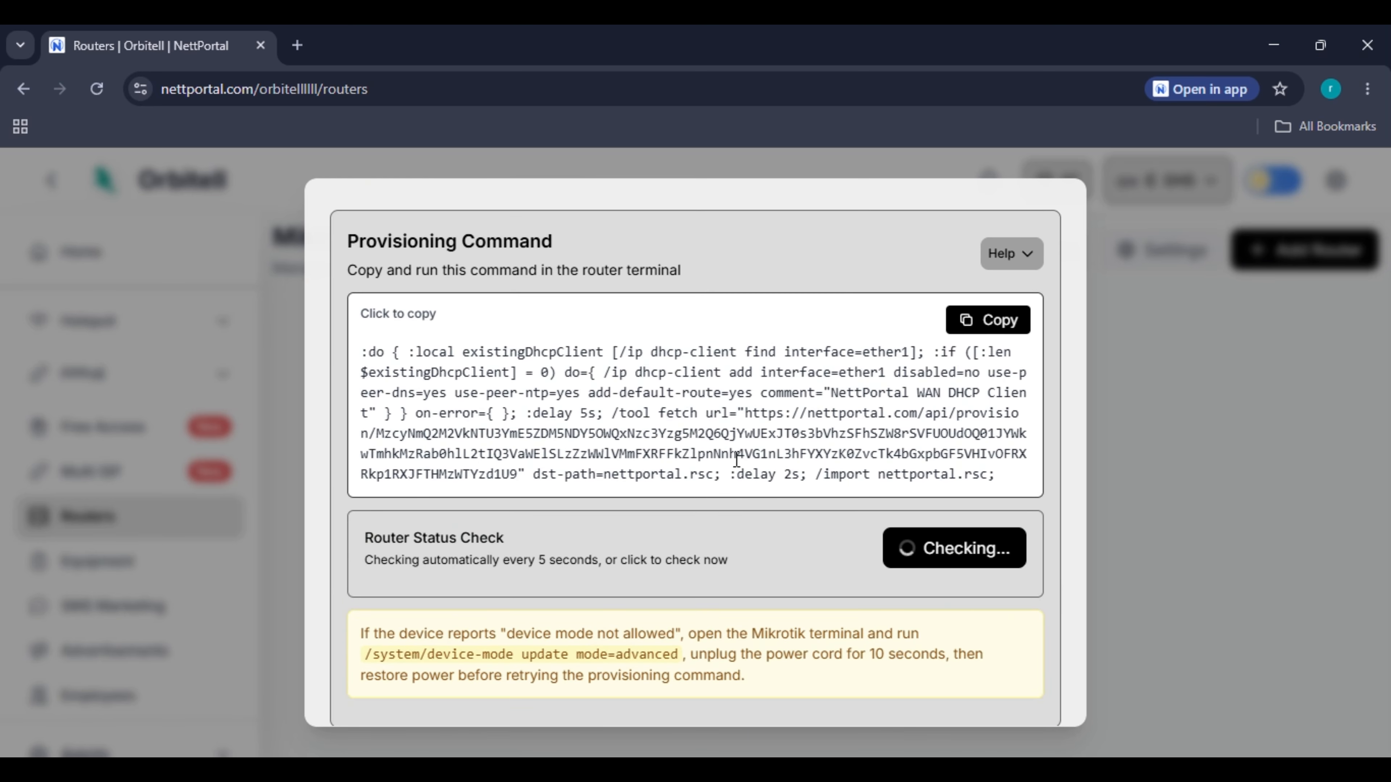
{"action": "key", "text": "alt+Tab"}
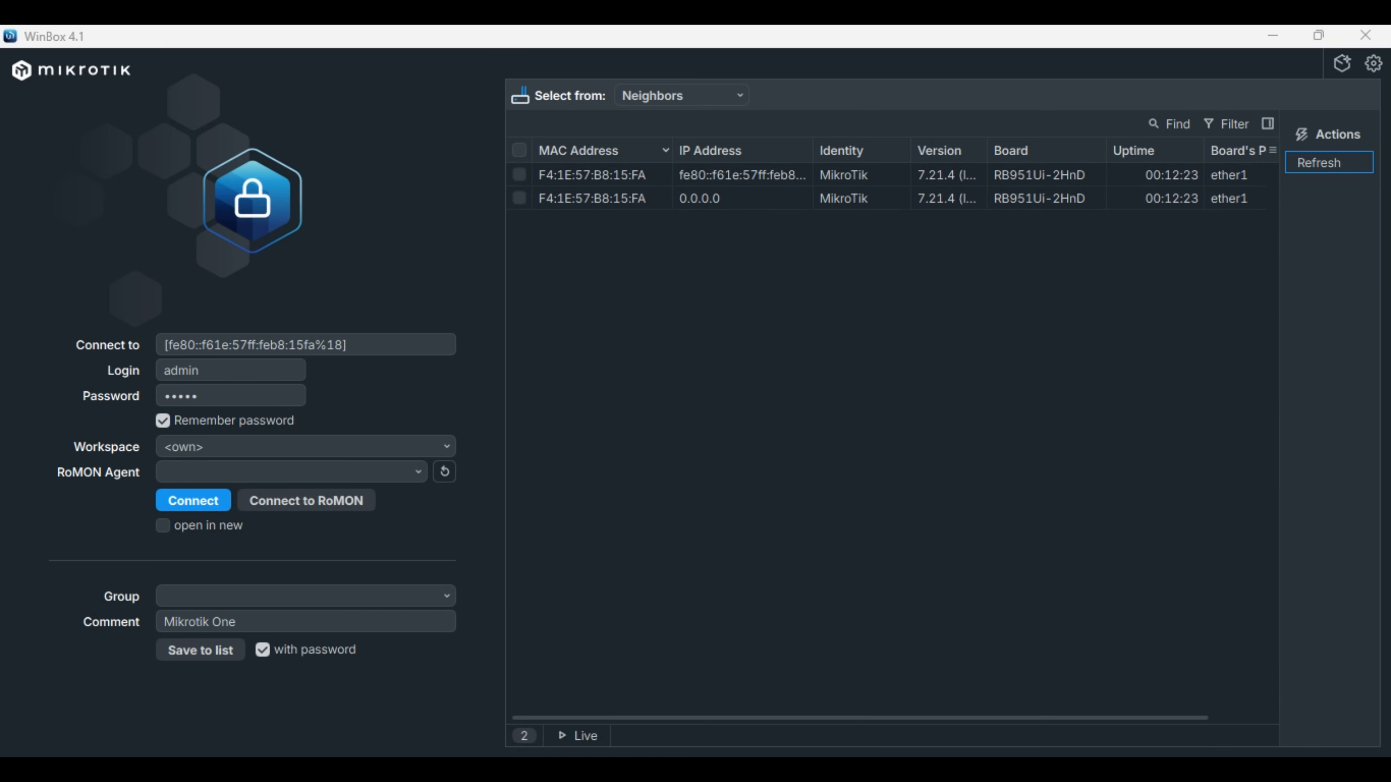
Connect WinBox to the router through its fe80:: link-local neighbor address.
{"action": "key", "text": "alt+Tab"}
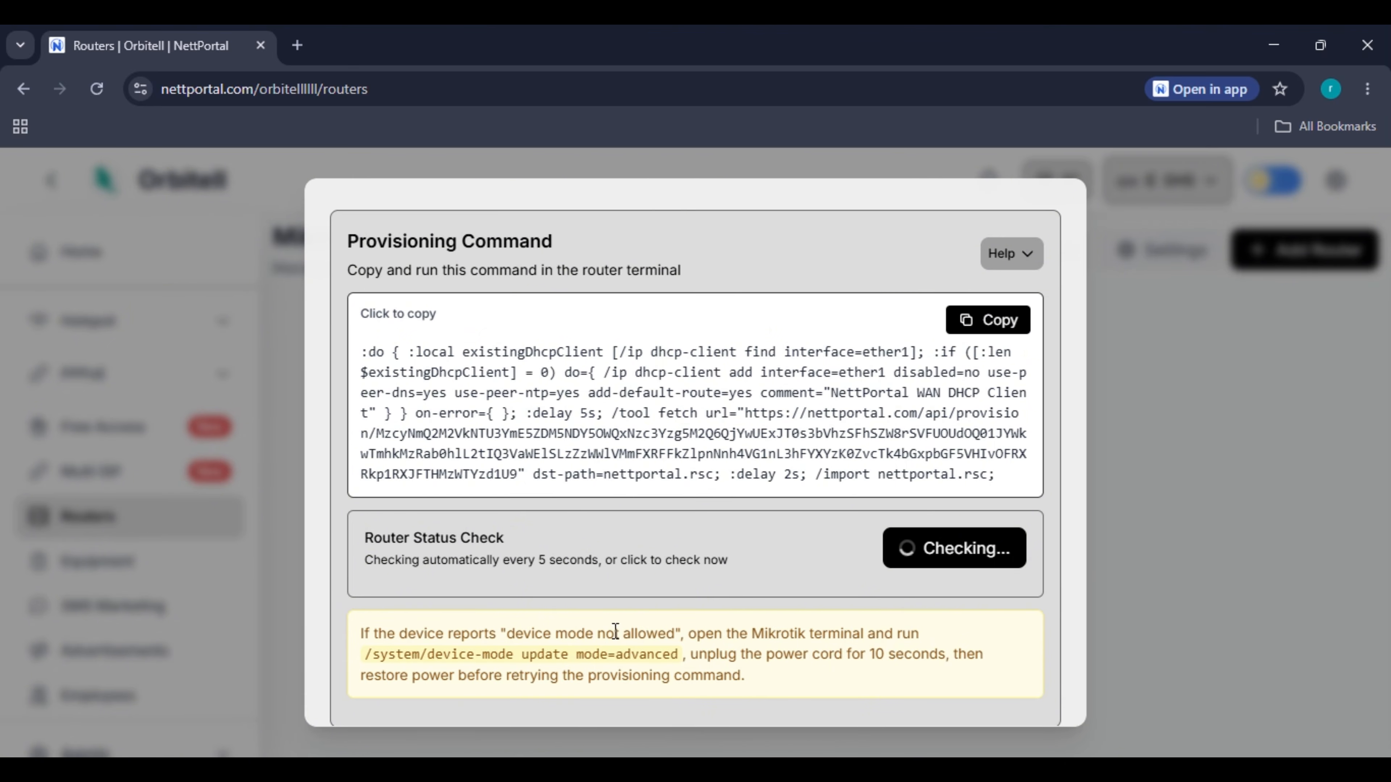
{"action": "key", "text": "alt+Tab"}
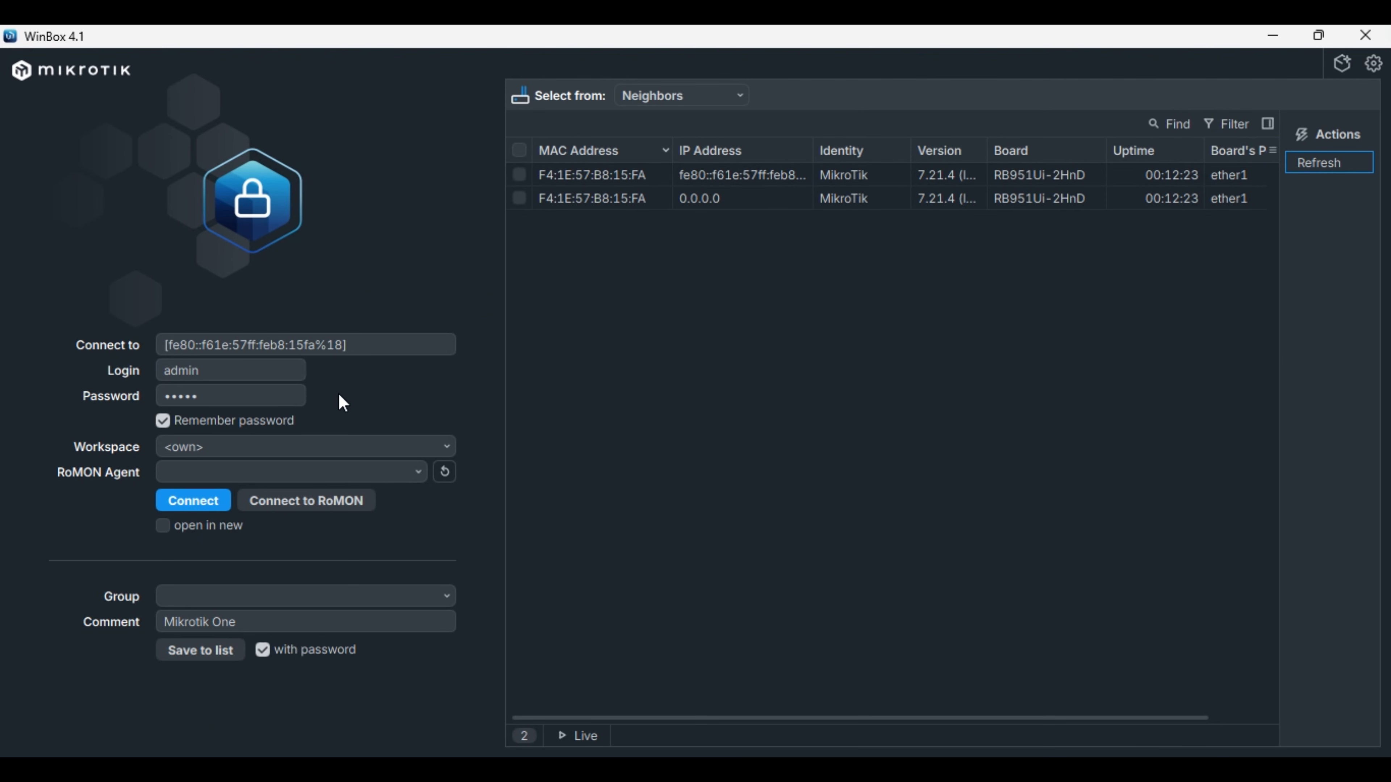
{"action": "left_click", "coordinate": [281, 394]}
{"action": "key", "text": "BackSpace"}
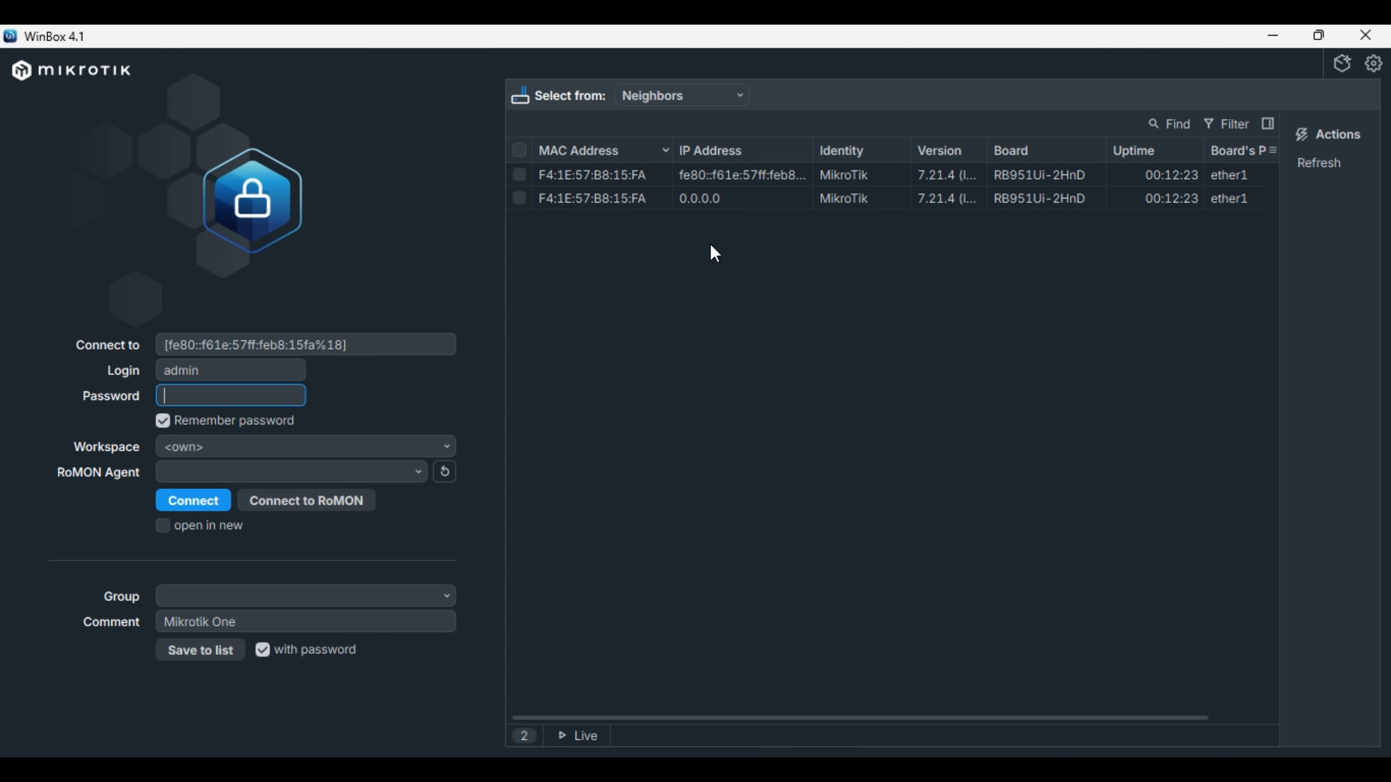
{"action": "double_click", "coordinate": [733, 201]}
{"action": "double_click", "coordinate": [681, 171]}
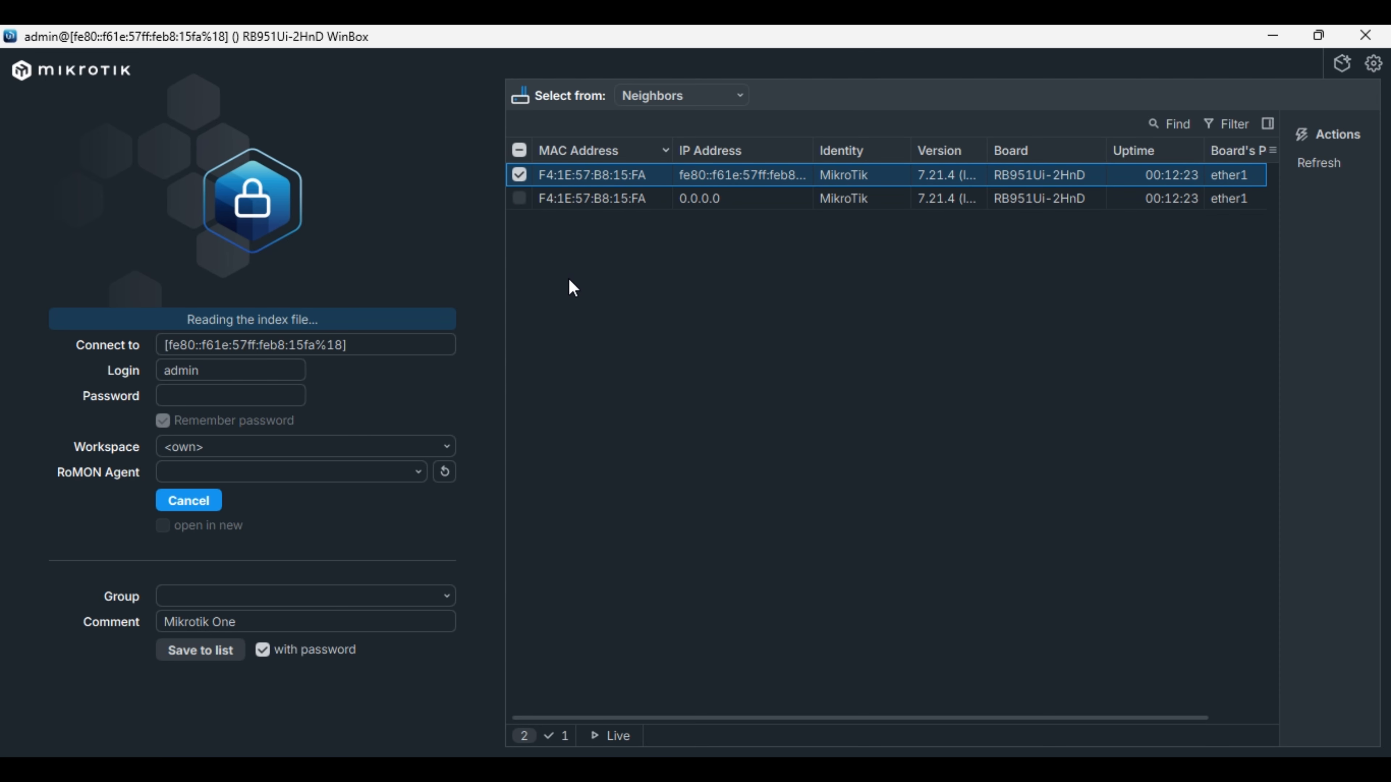
Enter and confirm a new admin password in the Change Password dialog.
{"action": "left_click", "coordinate": [850, 397]}
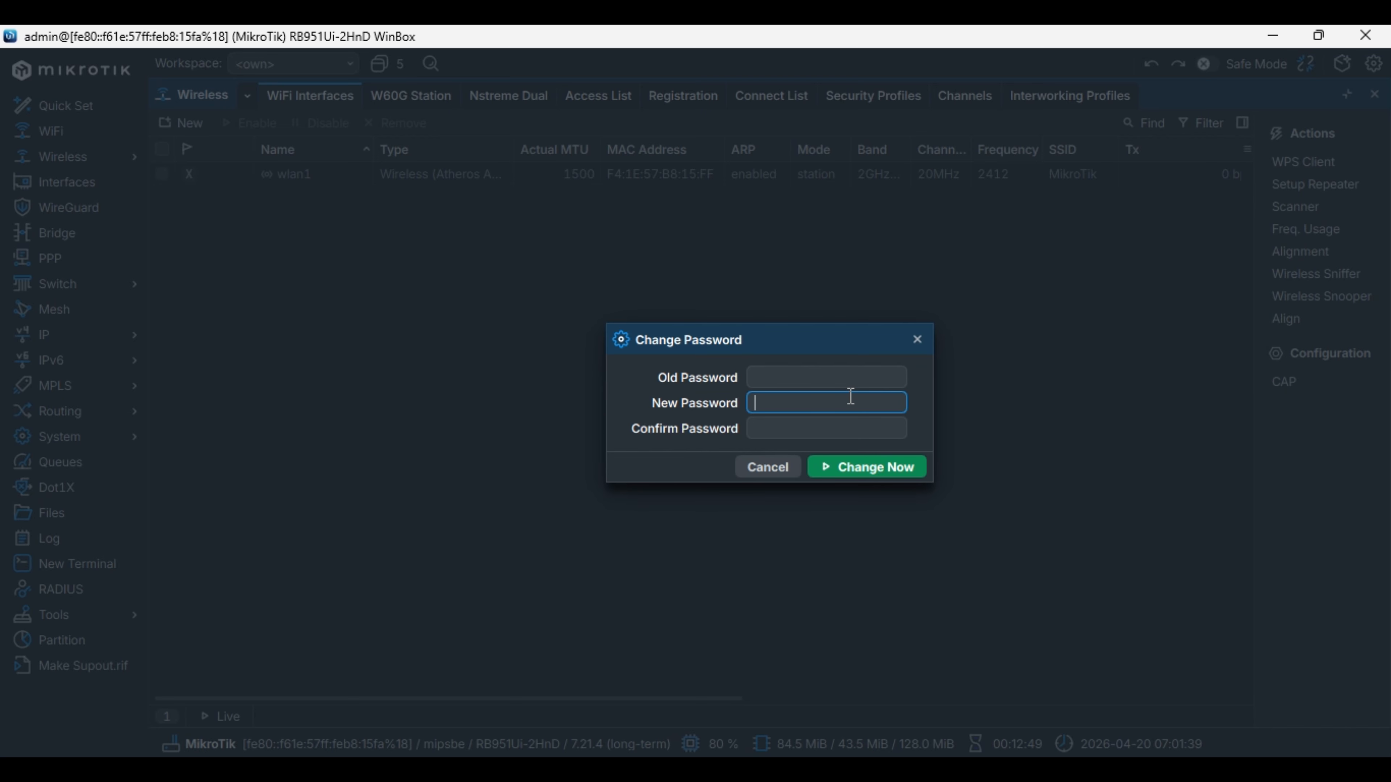
{"action": "type", "text": "12345"}
{"action": "key", "text": "Tab"}
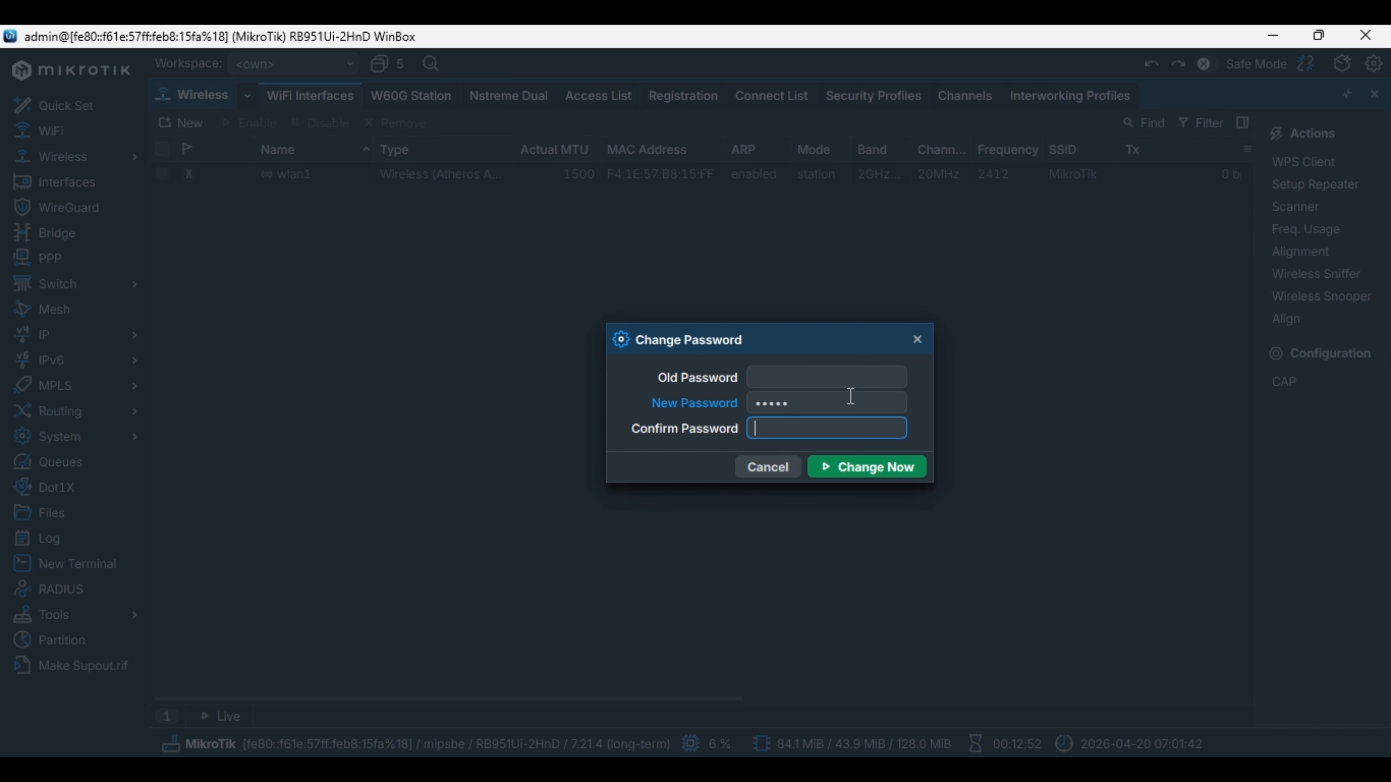
{"action": "type", "text": "12345"}
{"action": "key", "text": "Return"}
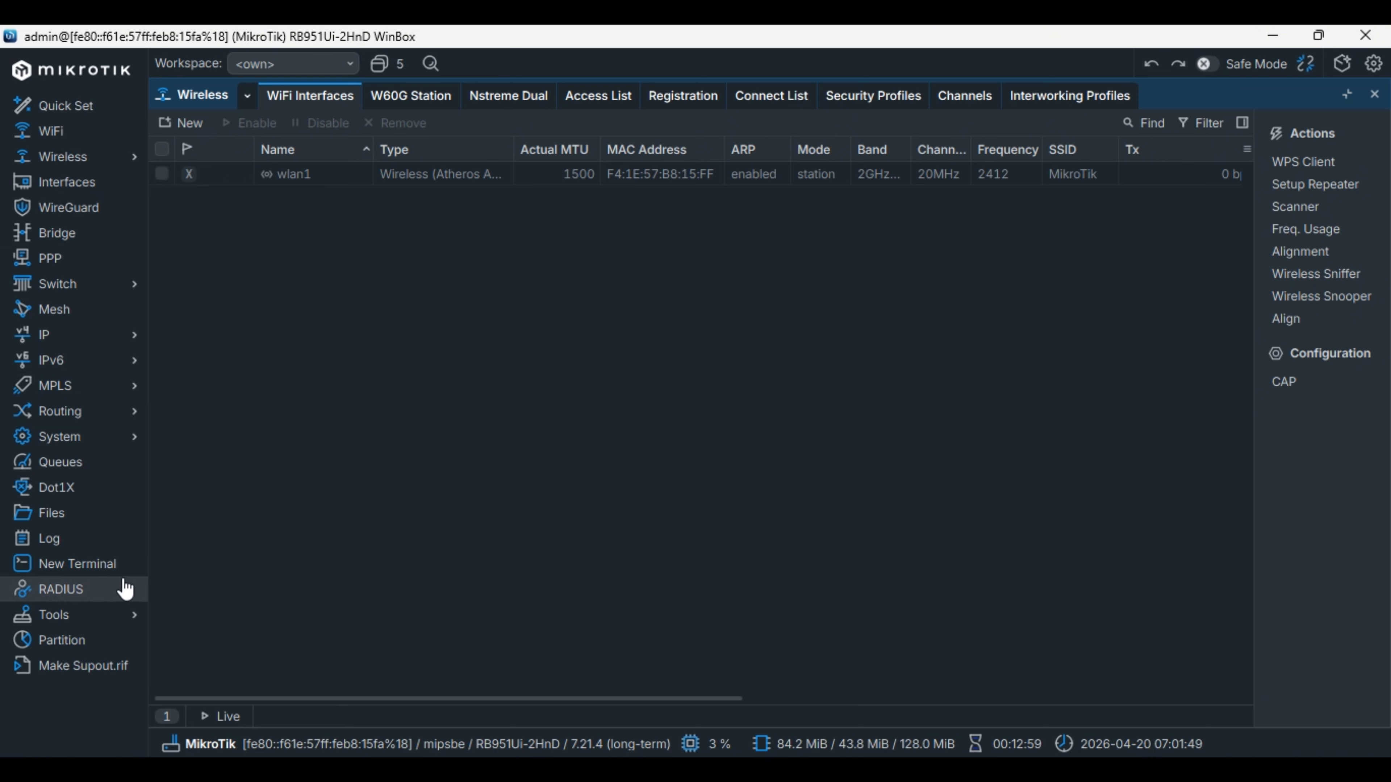
Open a new terminal and check the router's IP DHCP client list.
{"action": "left_click", "coordinate": [124, 566]}
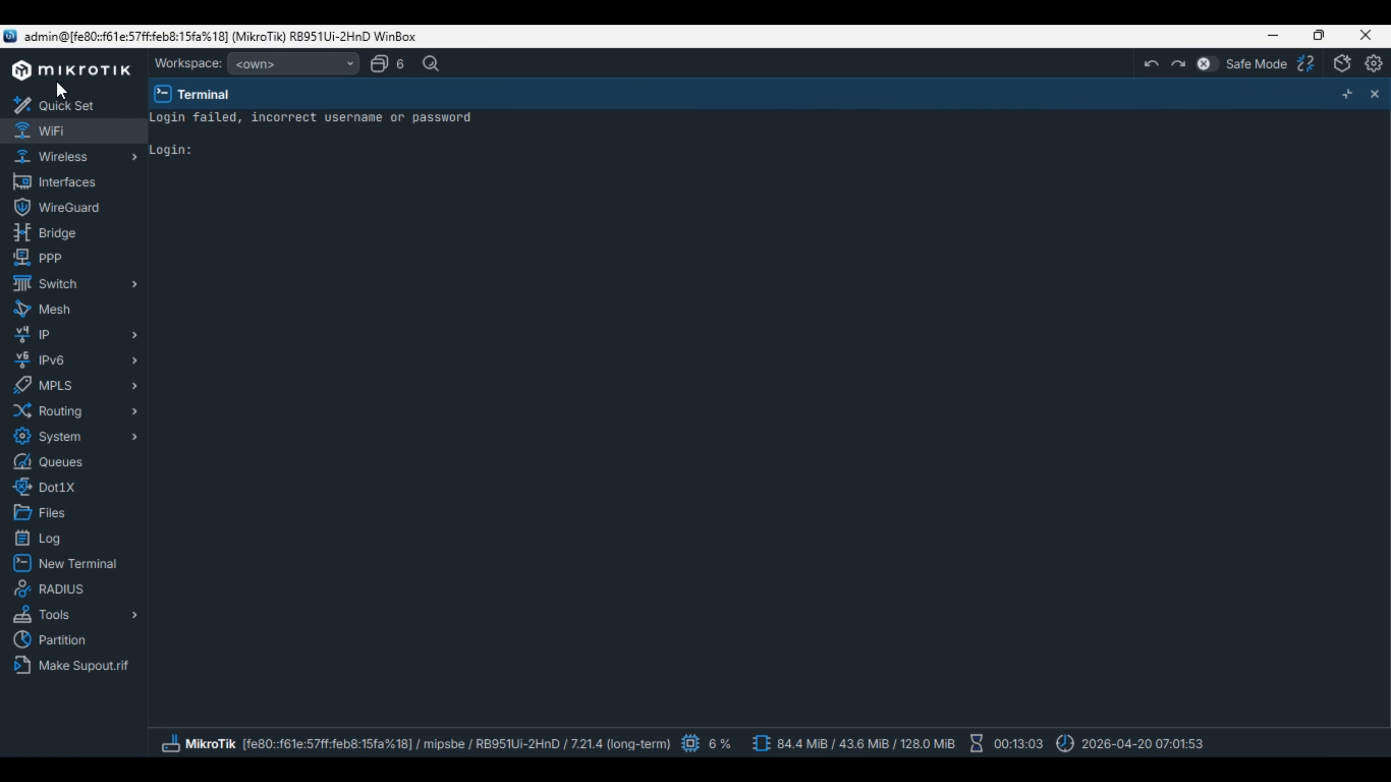
{"action": "left_click", "coordinate": [84, 340]}
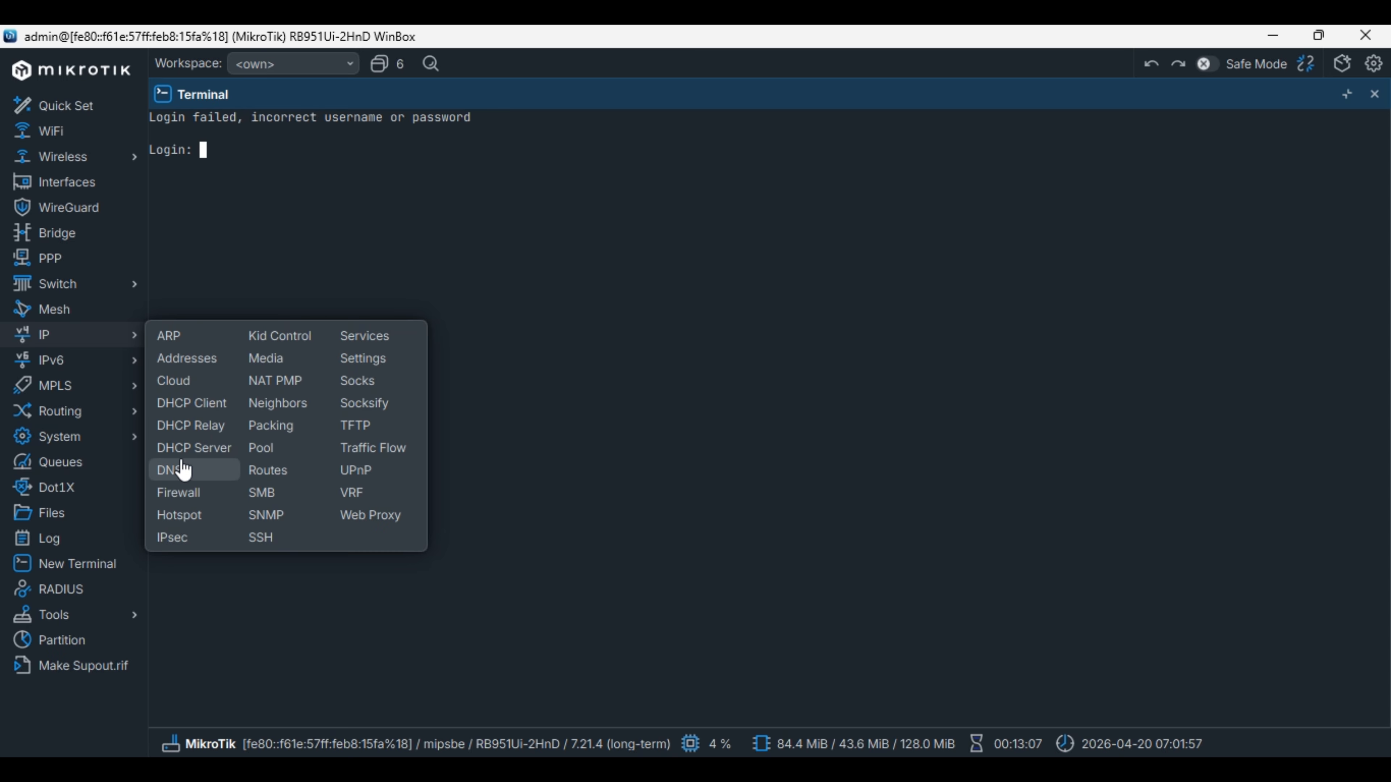
{"action": "left_click", "coordinate": [186, 403]}
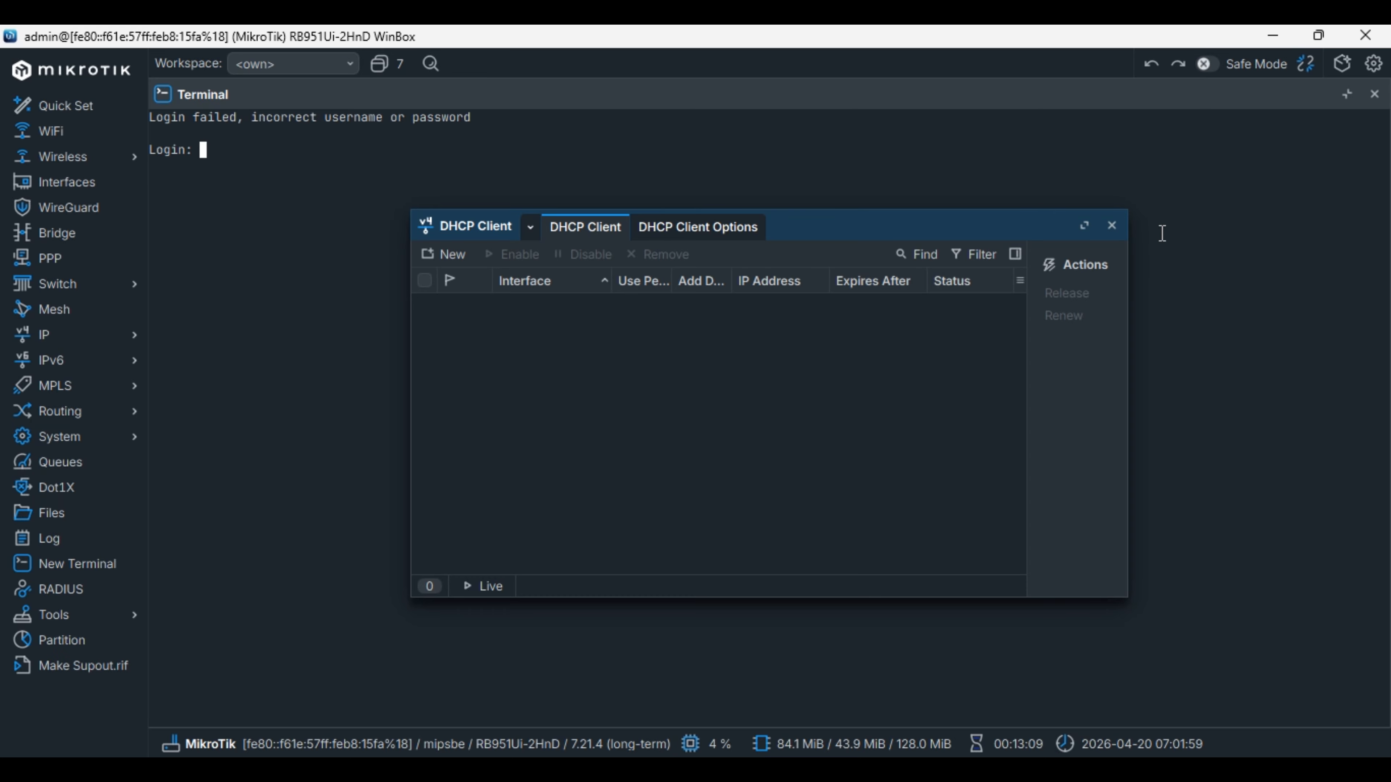
{"action": "left_click", "coordinate": [1112, 225]}
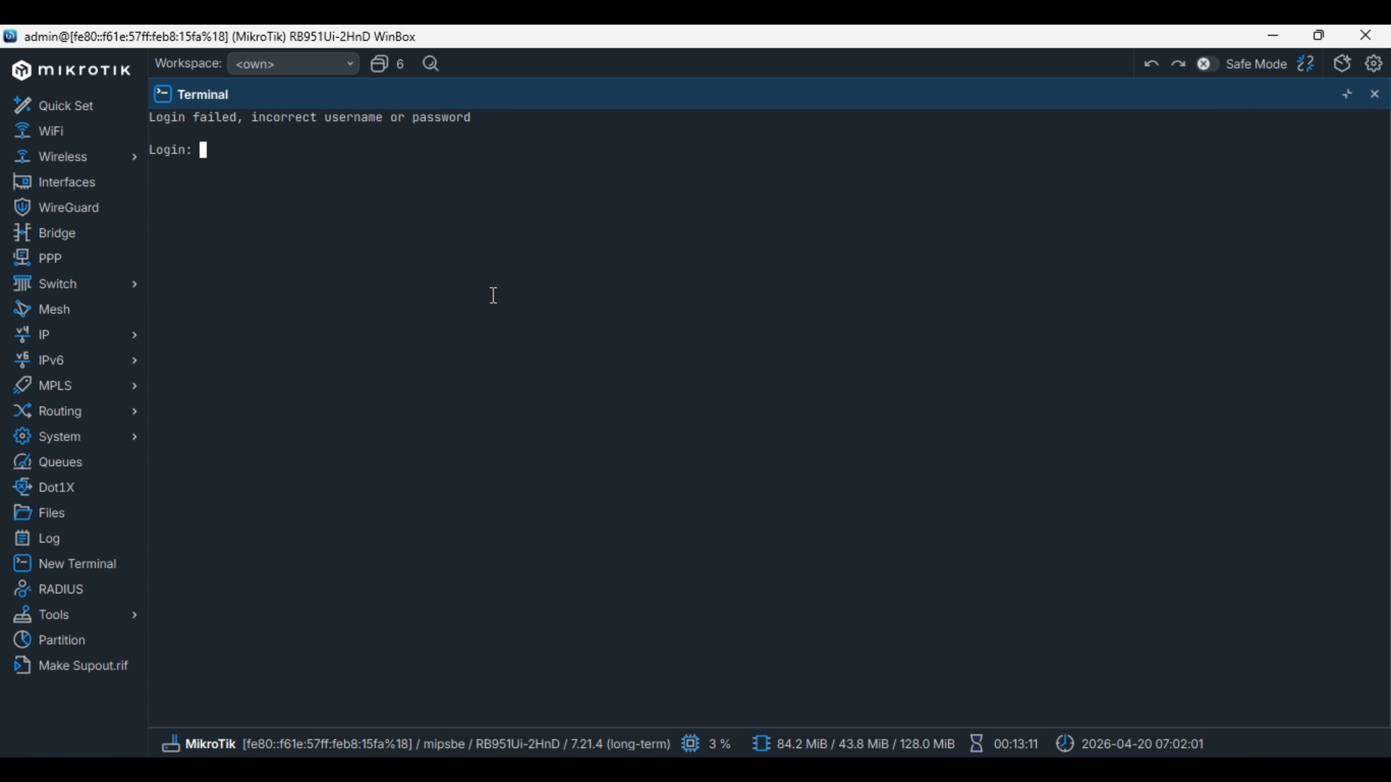
Log into the terminal as admin and answer n to the license prompt.
{"action": "type", "text": "admin"}
{"action": "key", "text": "Return"}
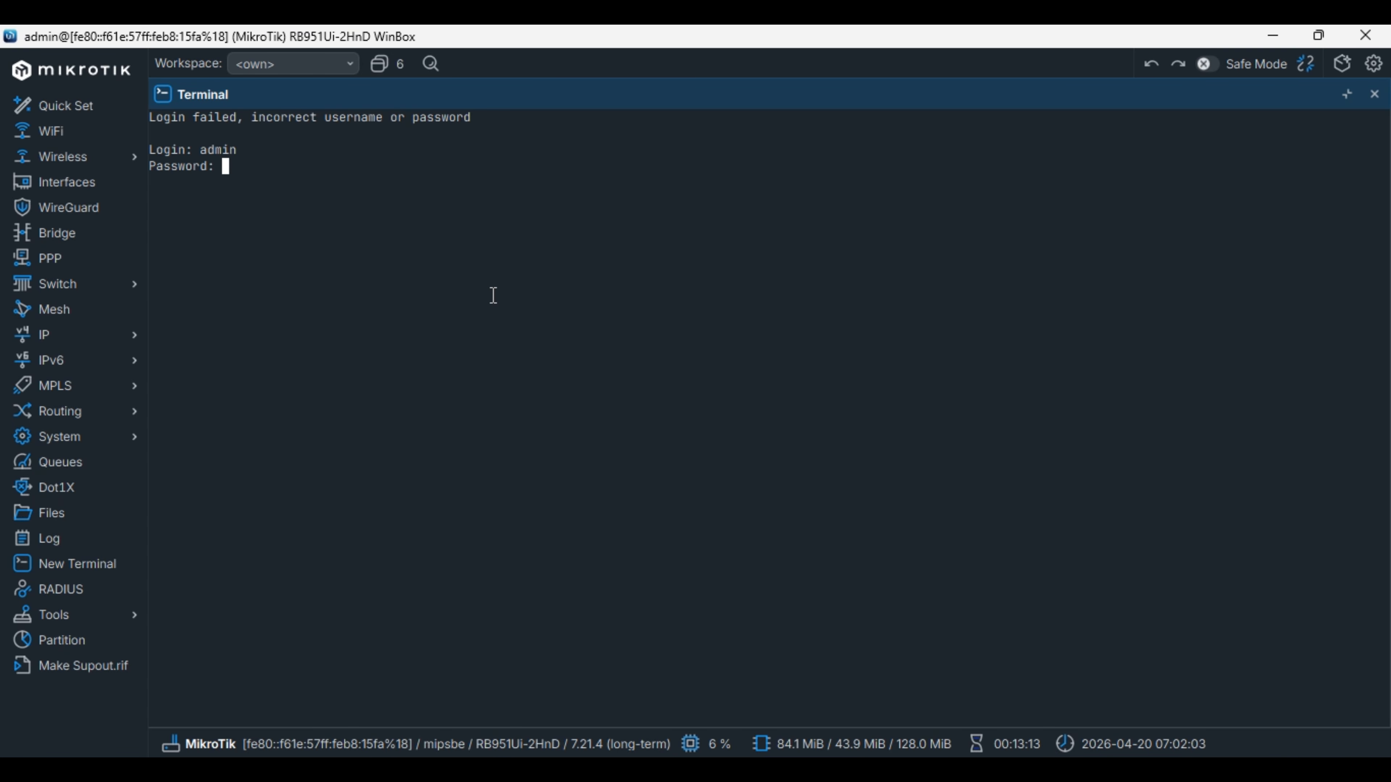
{"action": "key", "text": "Return"}
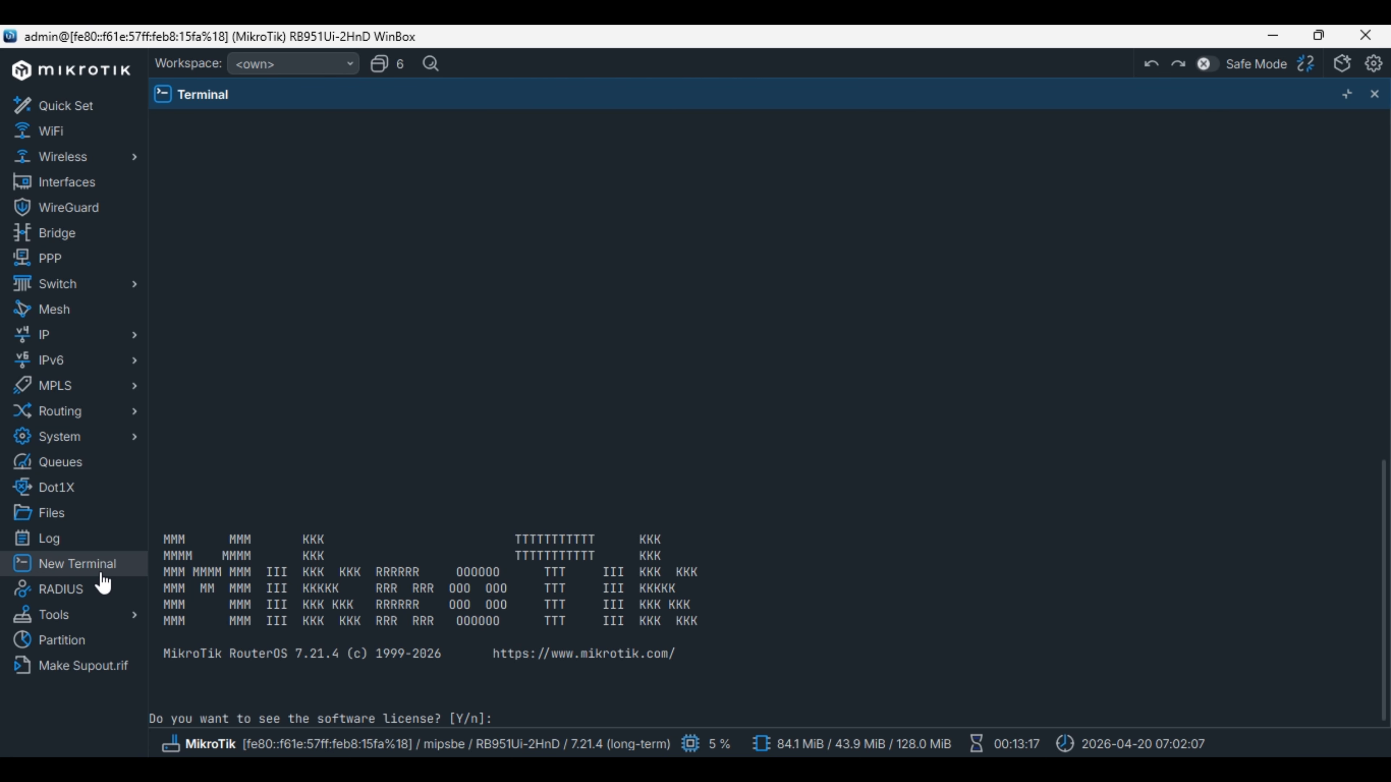
{"action": "type", "text": "n"}
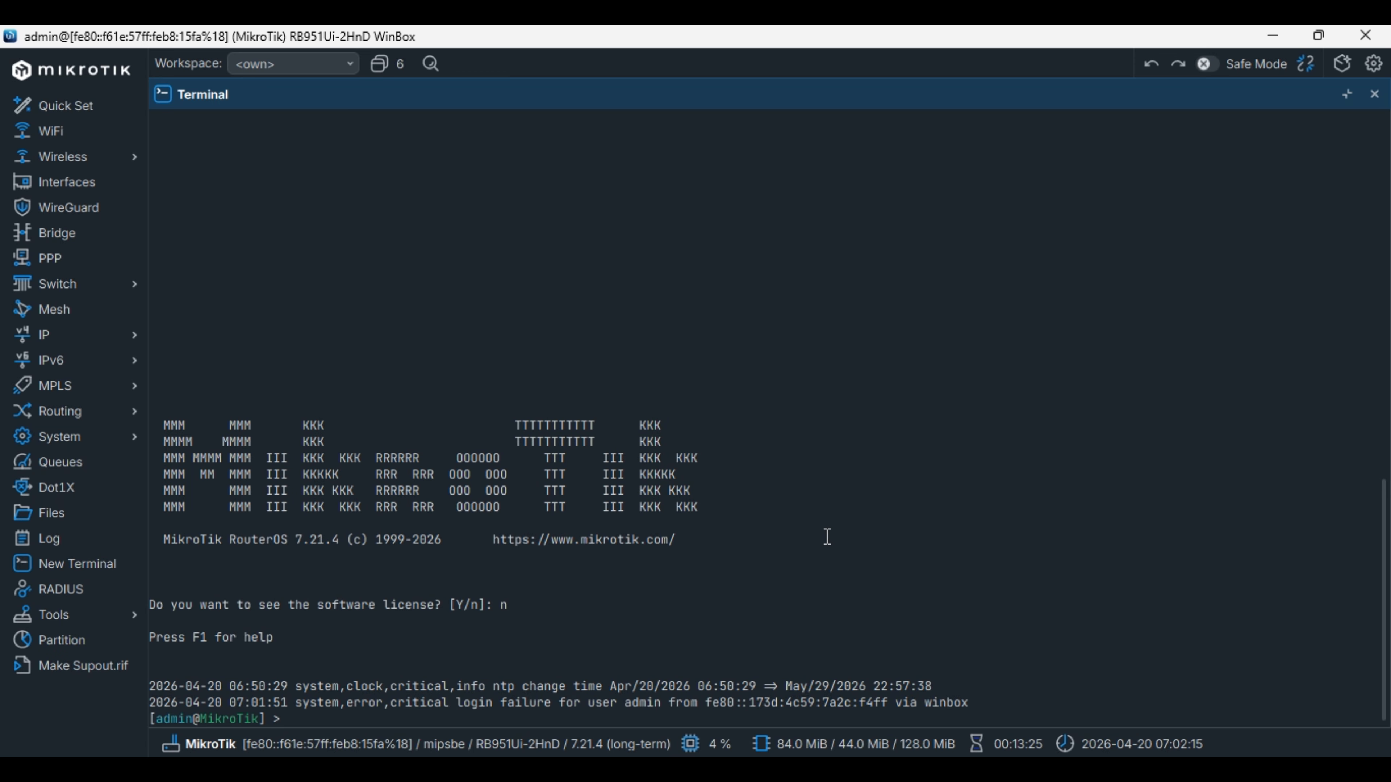
Copy the /system/device-mode update mode=advanced command from NettPortal's device-mode note.
{"action": "key", "text": "alt+Tab"}
{"action": "scroll", "coordinate": [564, 425], "scroll_direction": "down", "scroll_amount": 2}
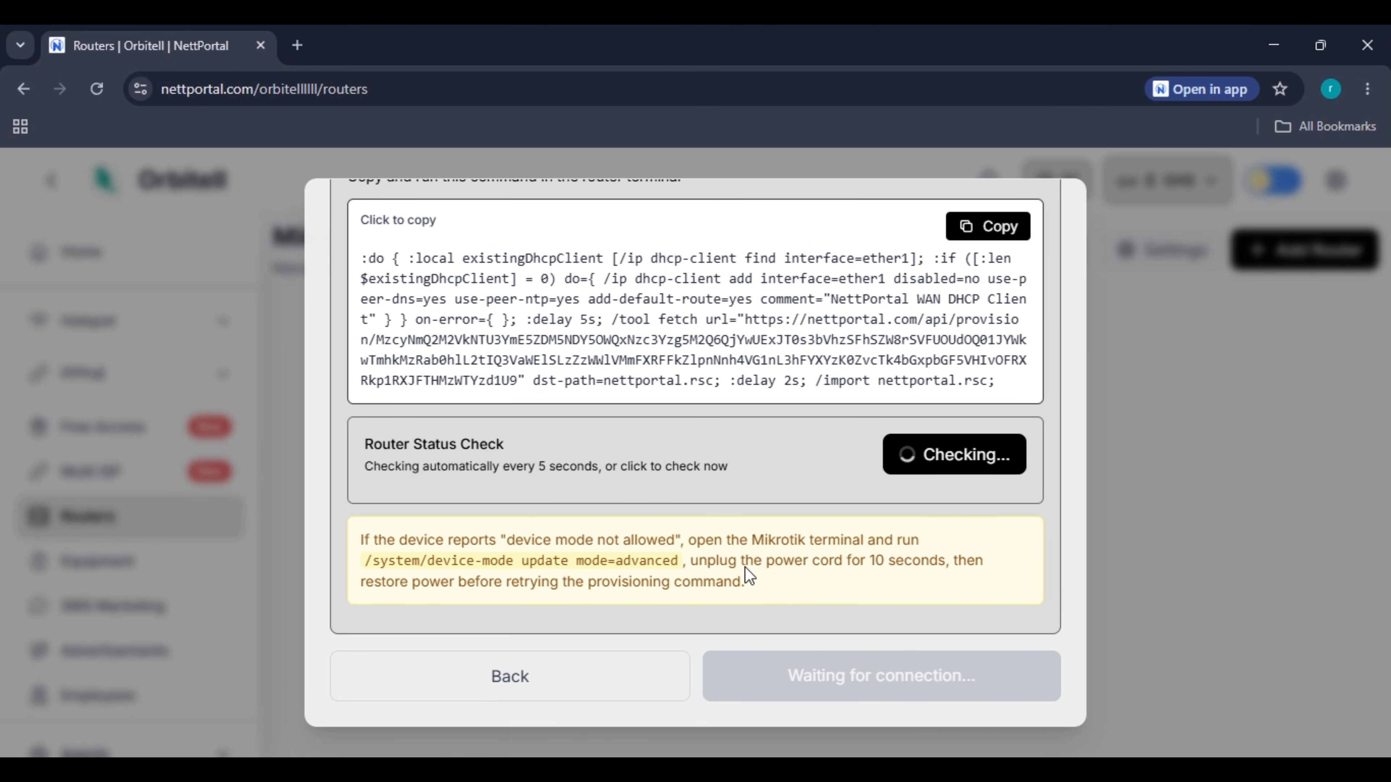
{"action": "left_click_drag", "start_coordinate": [677, 559], "coordinate": [368, 561]}
{"action": "key", "text": "ctrl+c"}
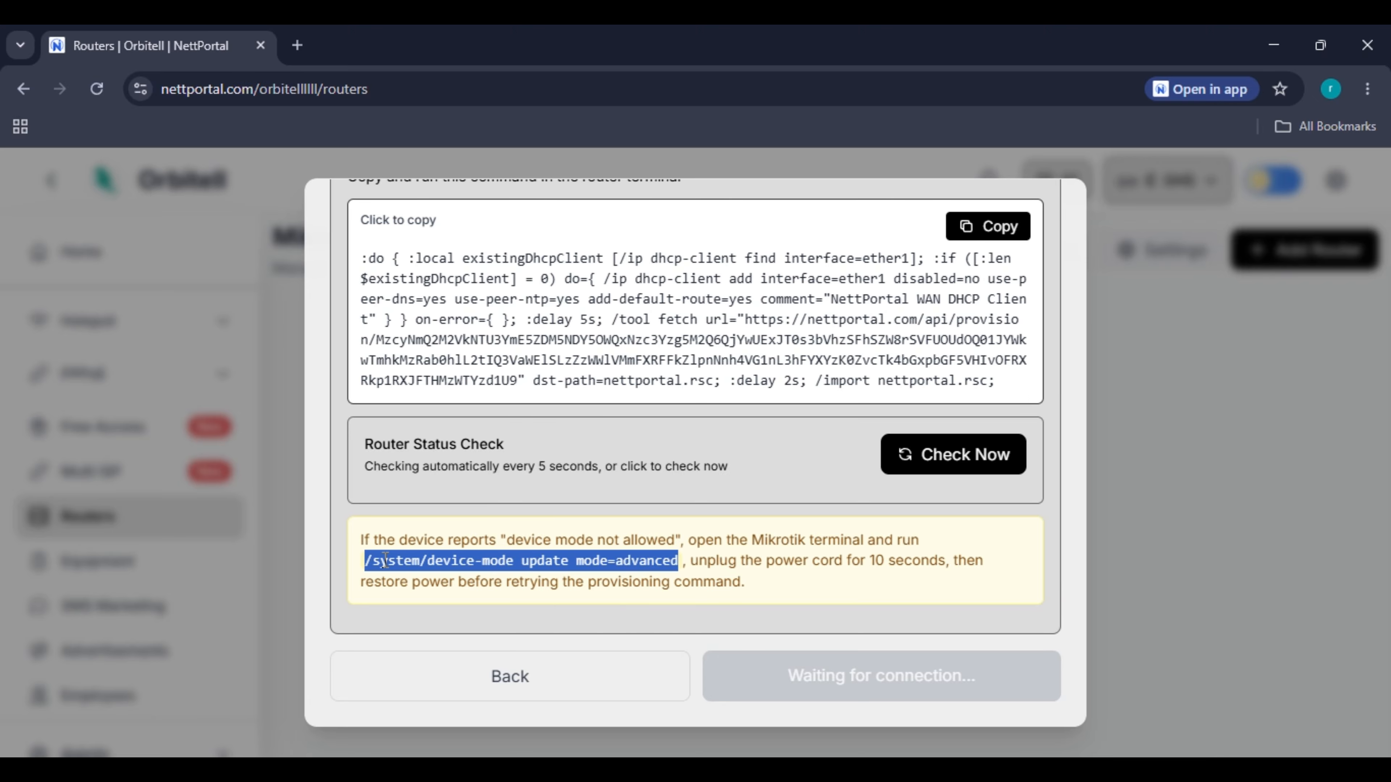
{"action": "key", "text": "alt+Tab"}
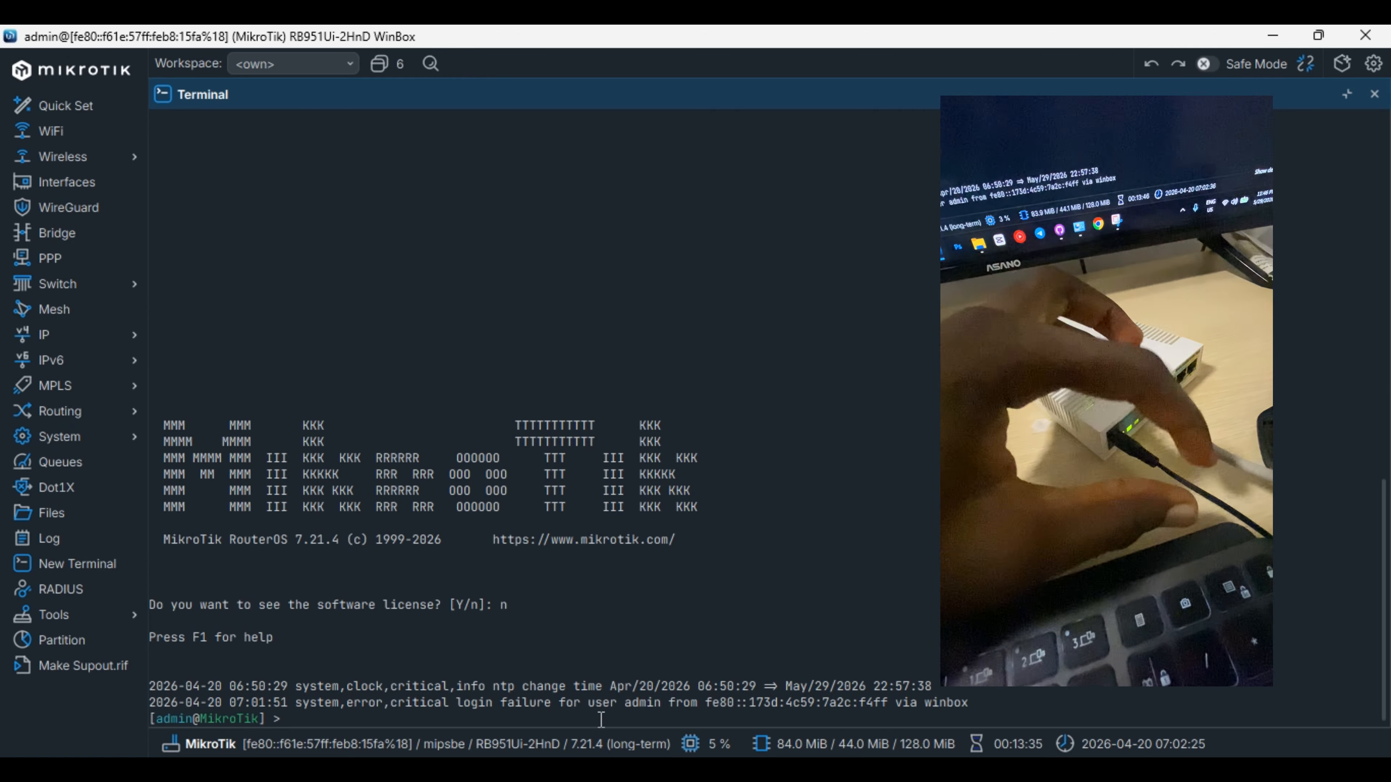
Paste and run the device-mode update mode=advanced command in the router terminal.
{"action": "key", "text": "ctrl+v"}
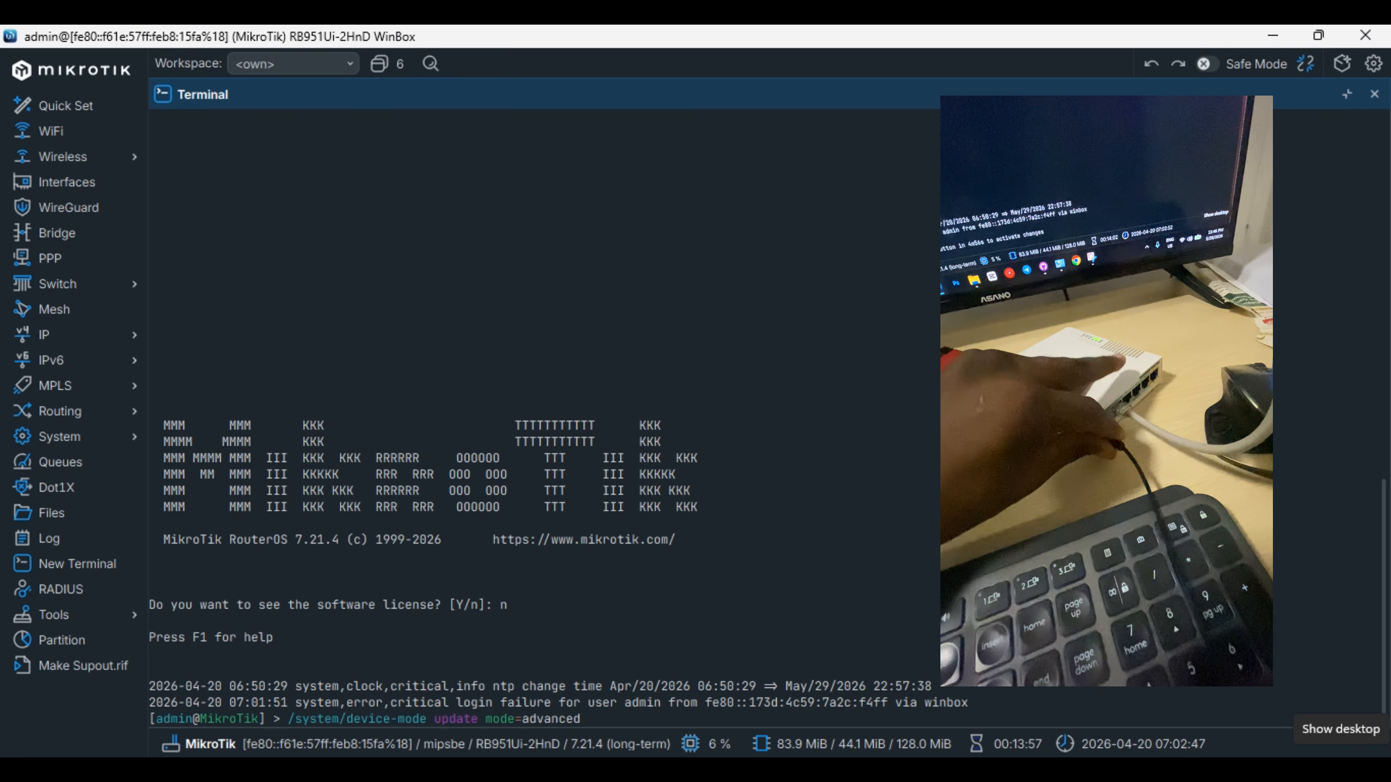
{"action": "key", "text": "Return"}
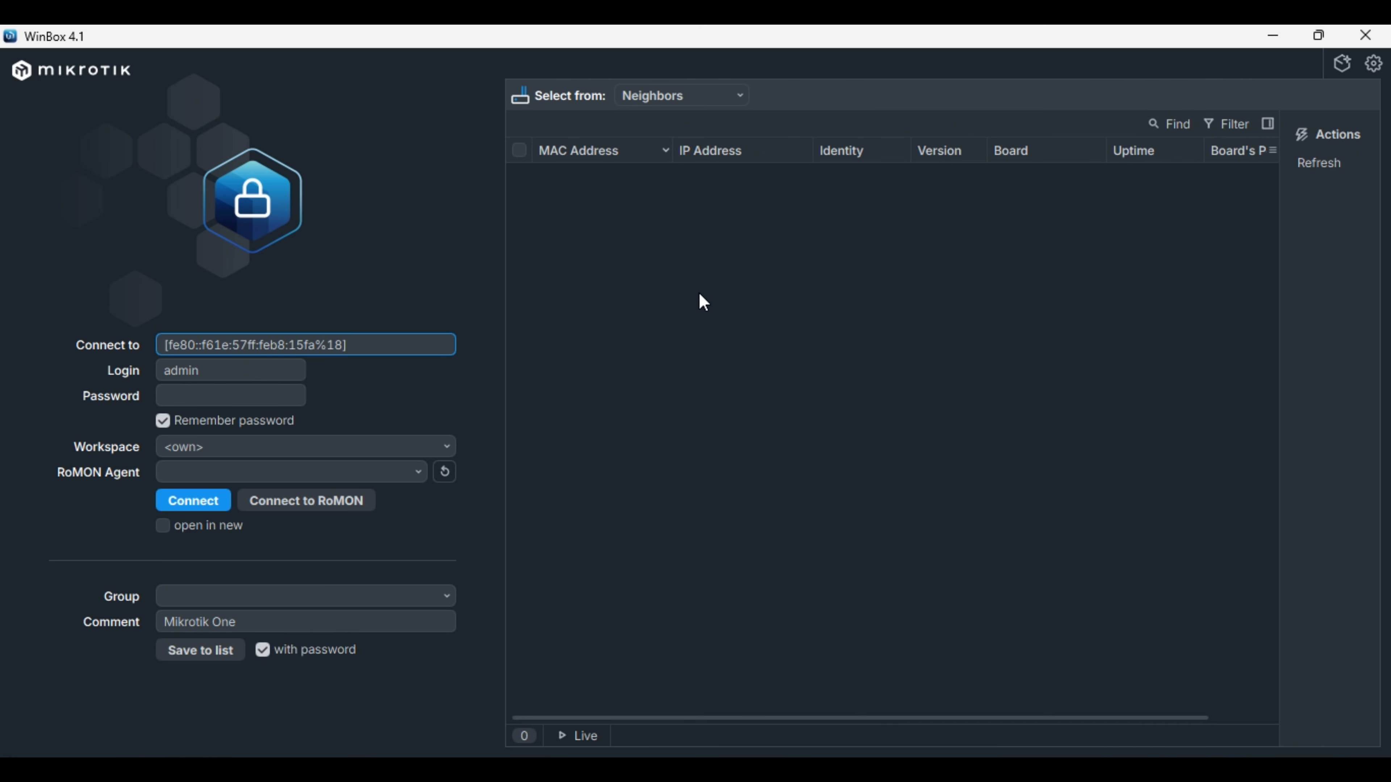
Refresh WinBox's neighbor list and copy NettPortal's provisioning command.
{"action": "left_click", "coordinate": [1298, 163]}
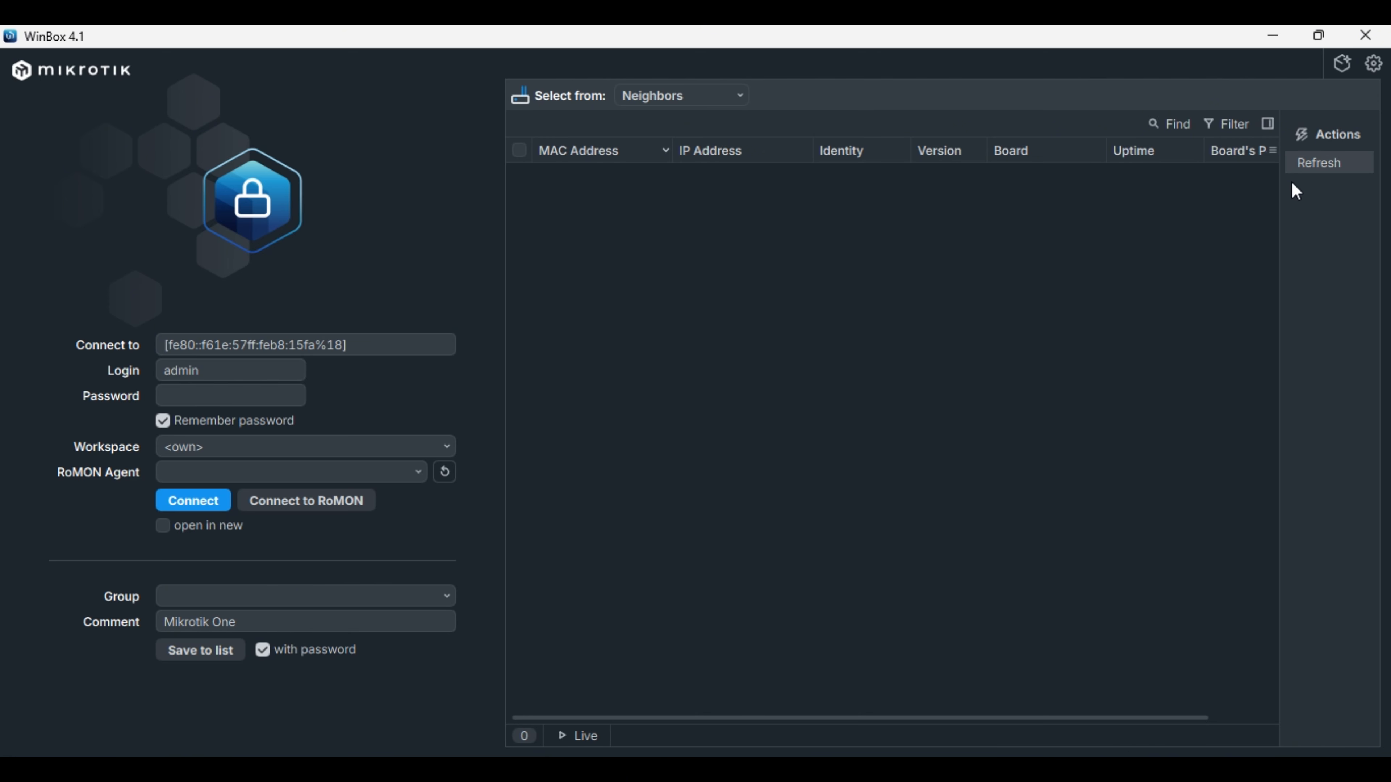
{"action": "left_click", "coordinate": [245, 395]}
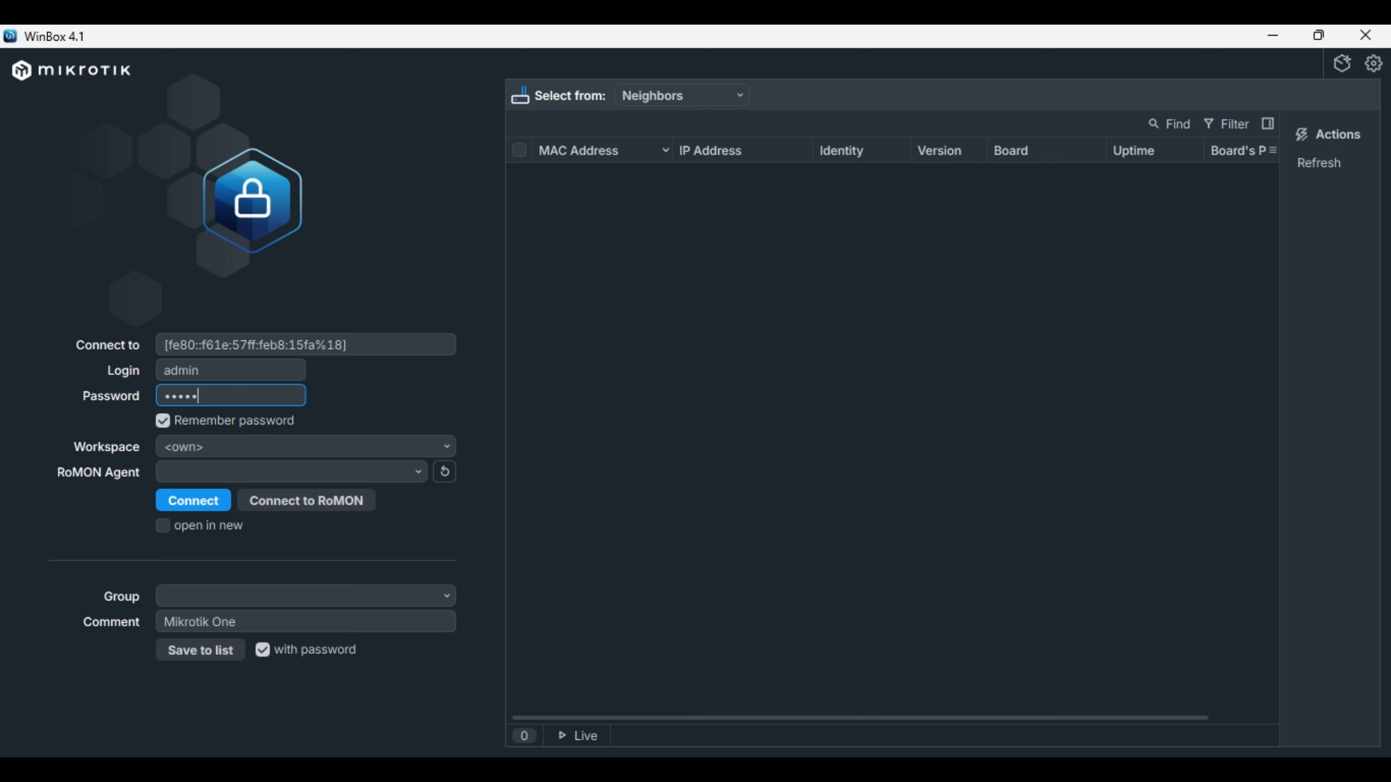
{"action": "key", "text": "alt+Tab"}
{"action": "scroll", "coordinate": [808, 380], "scroll_direction": "up", "scroll_amount": 3}
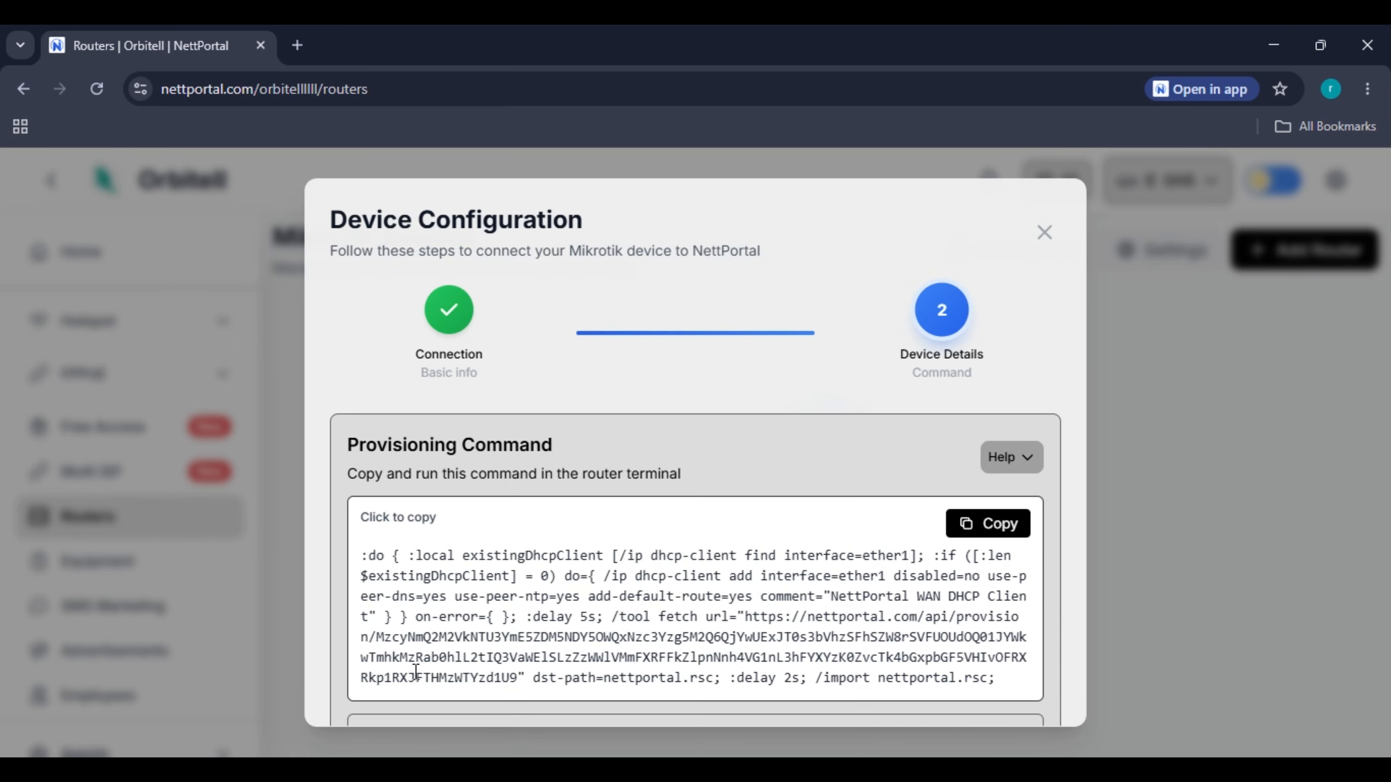
{"action": "scroll", "coordinate": [413, 671], "scroll_direction": "down", "scroll_amount": 3}
{"action": "left_click", "coordinate": [562, 556]}
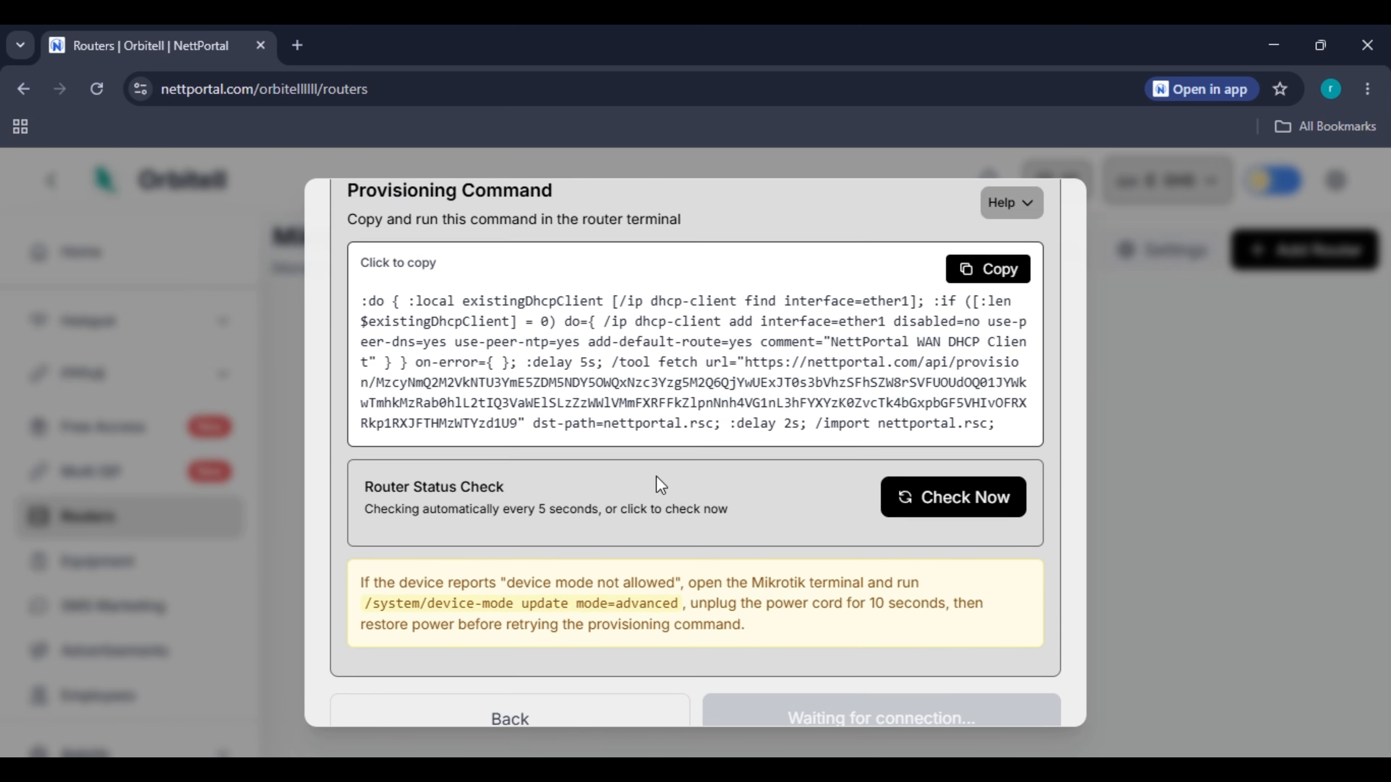
{"action": "scroll", "coordinate": [994, 529], "scroll_direction": "up", "scroll_amount": 5}
{"action": "left_click", "coordinate": [994, 529]}
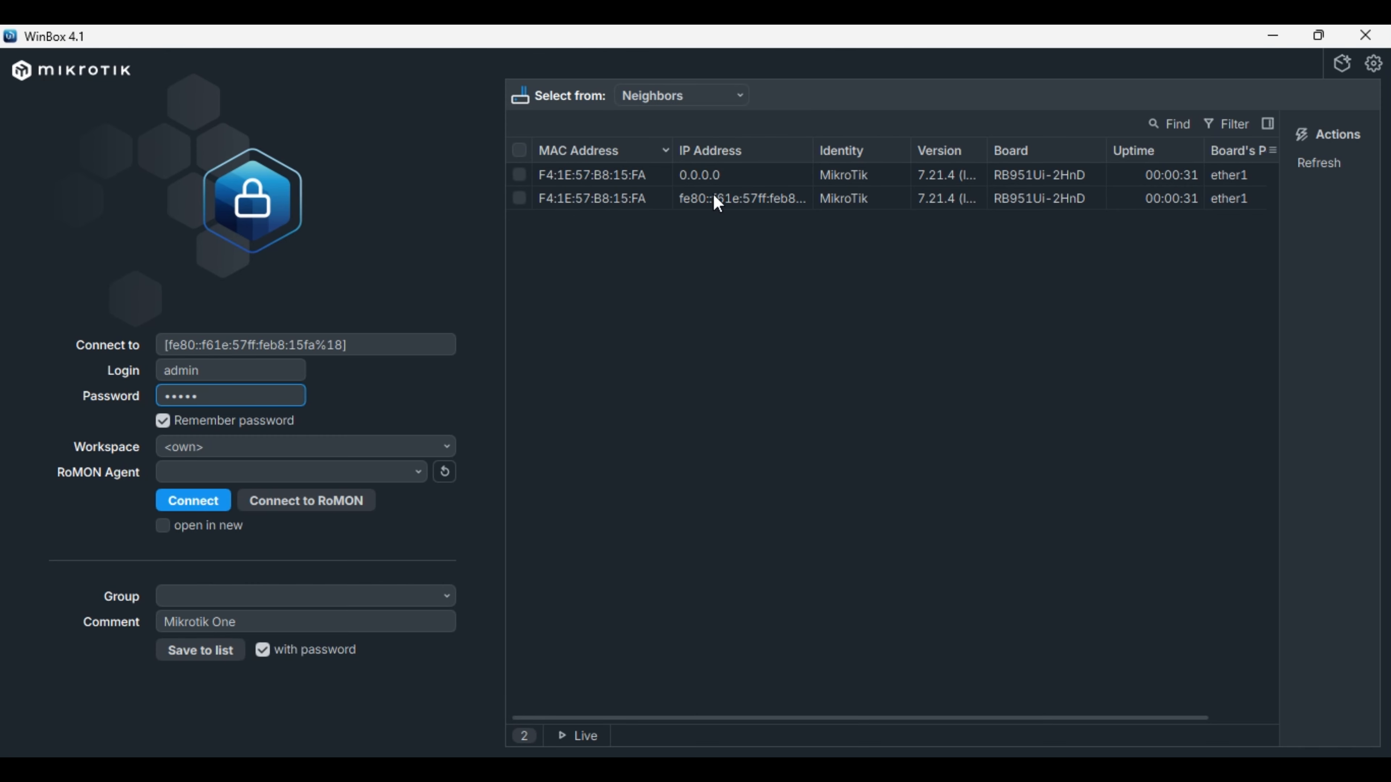
Log back in to the discovered router at 0.0.0.0.
{"action": "left_click", "coordinate": [702, 178]}
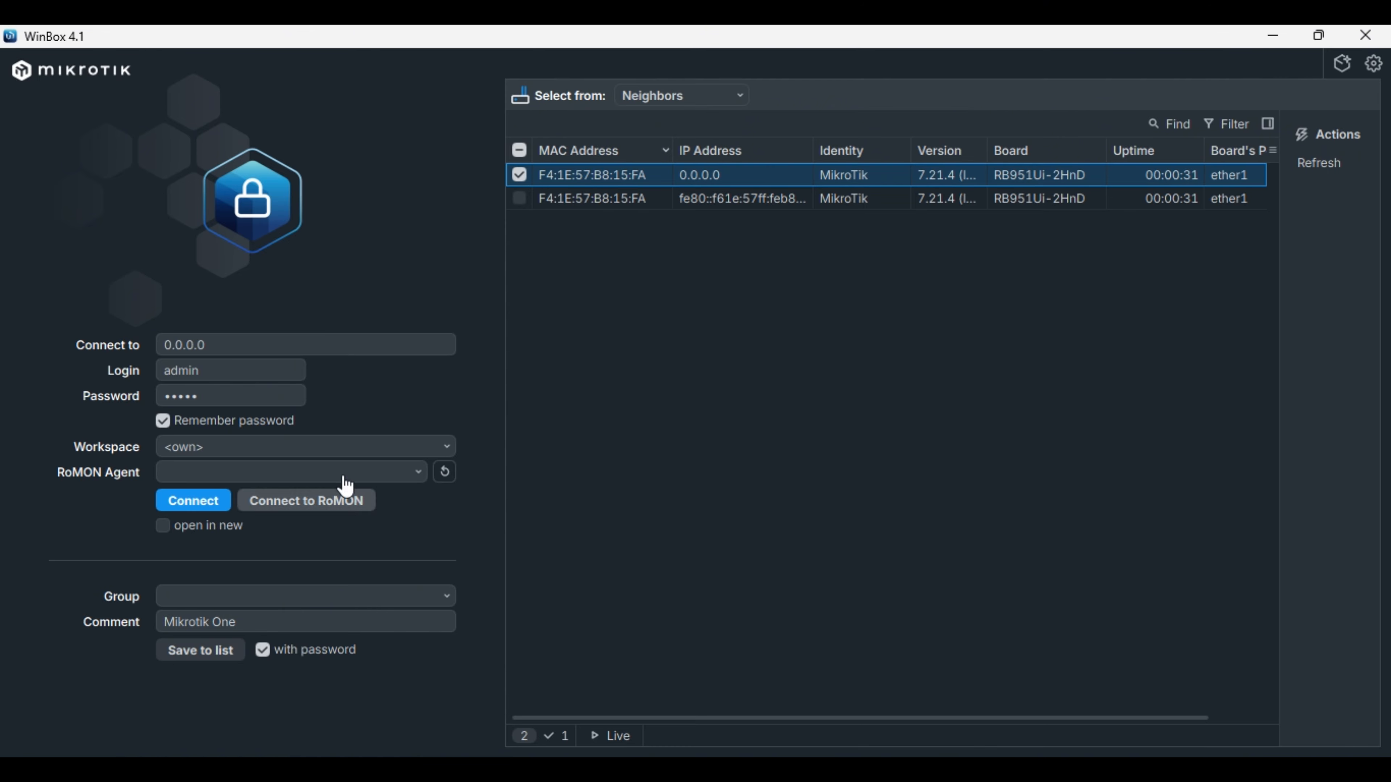
{"action": "left_click", "coordinate": [274, 406]}
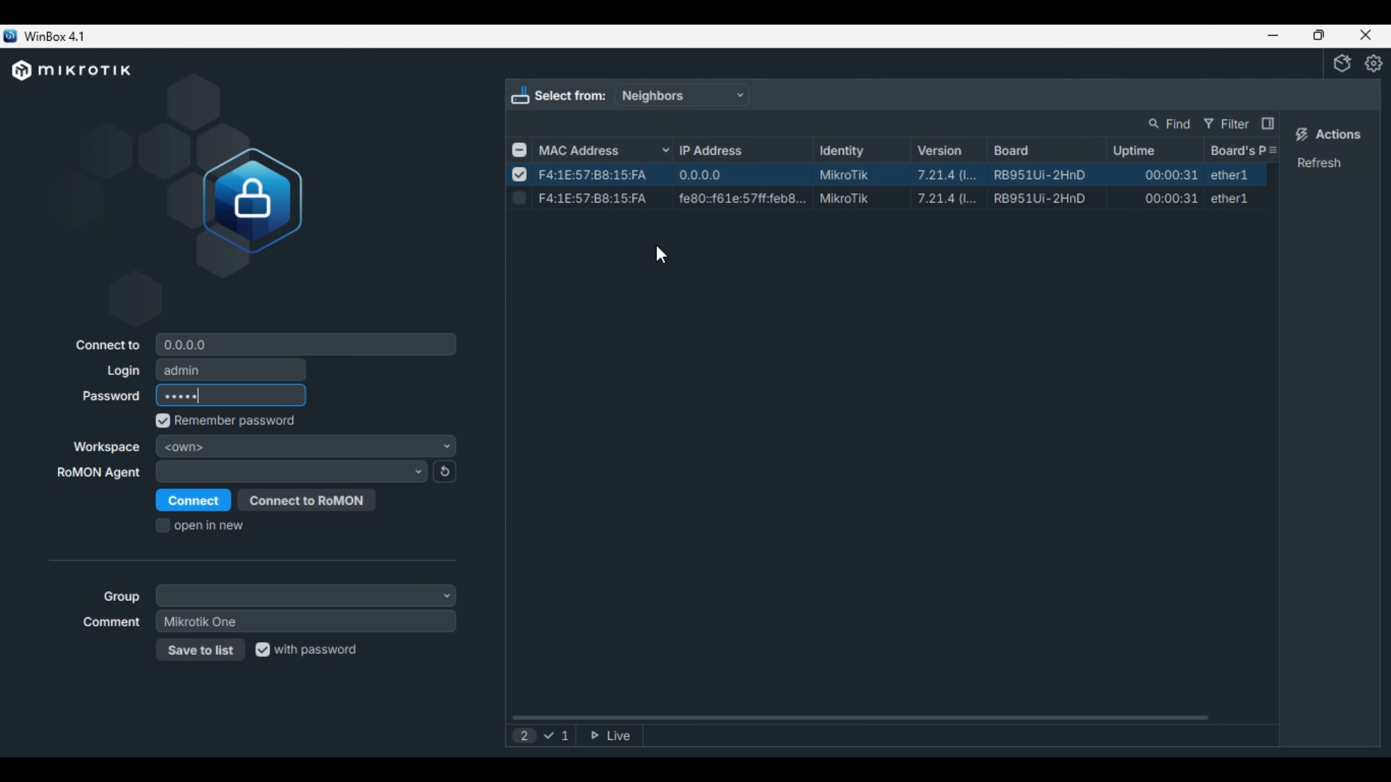
{"action": "double_click", "coordinate": [667, 183]}
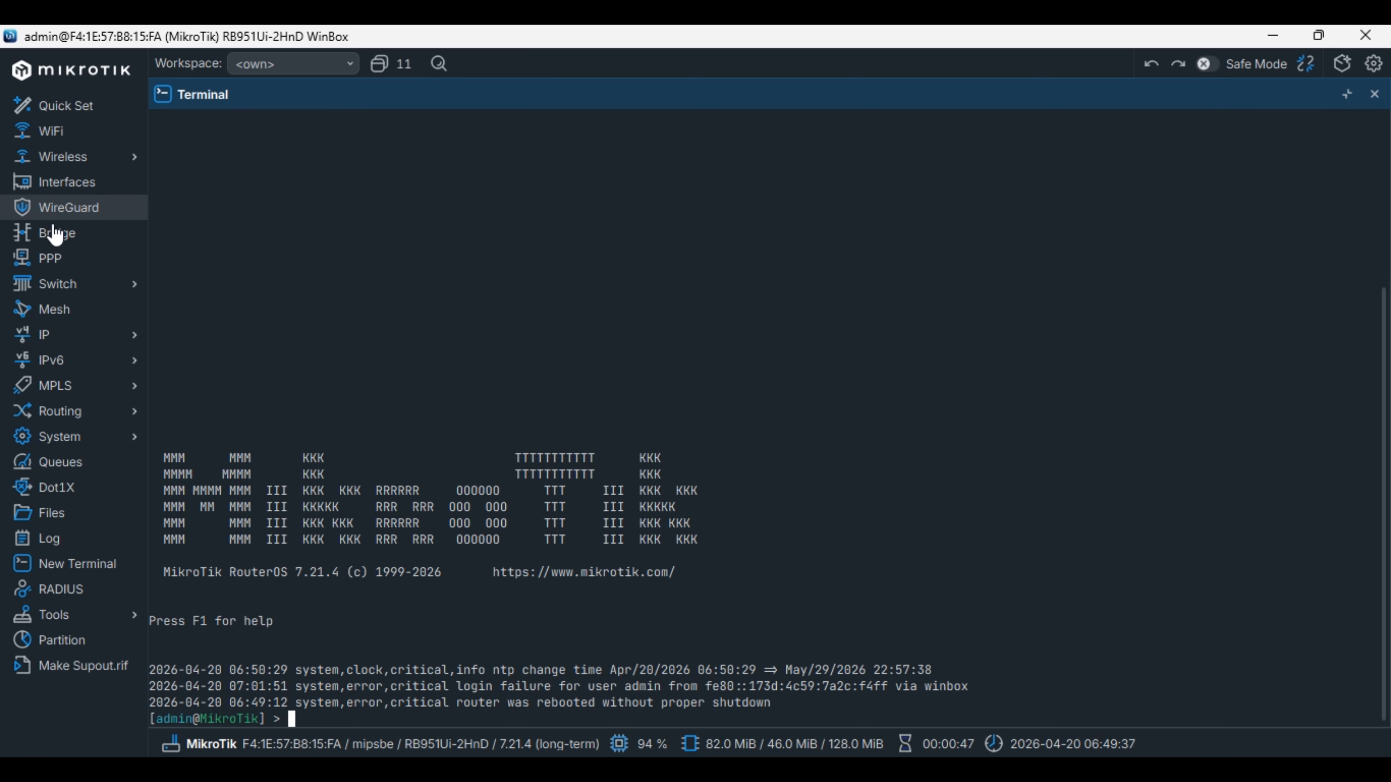
Run NettPortal's provisioning command in a new terminal until the router reports registration complete.
{"action": "left_click", "coordinate": [58, 573]}
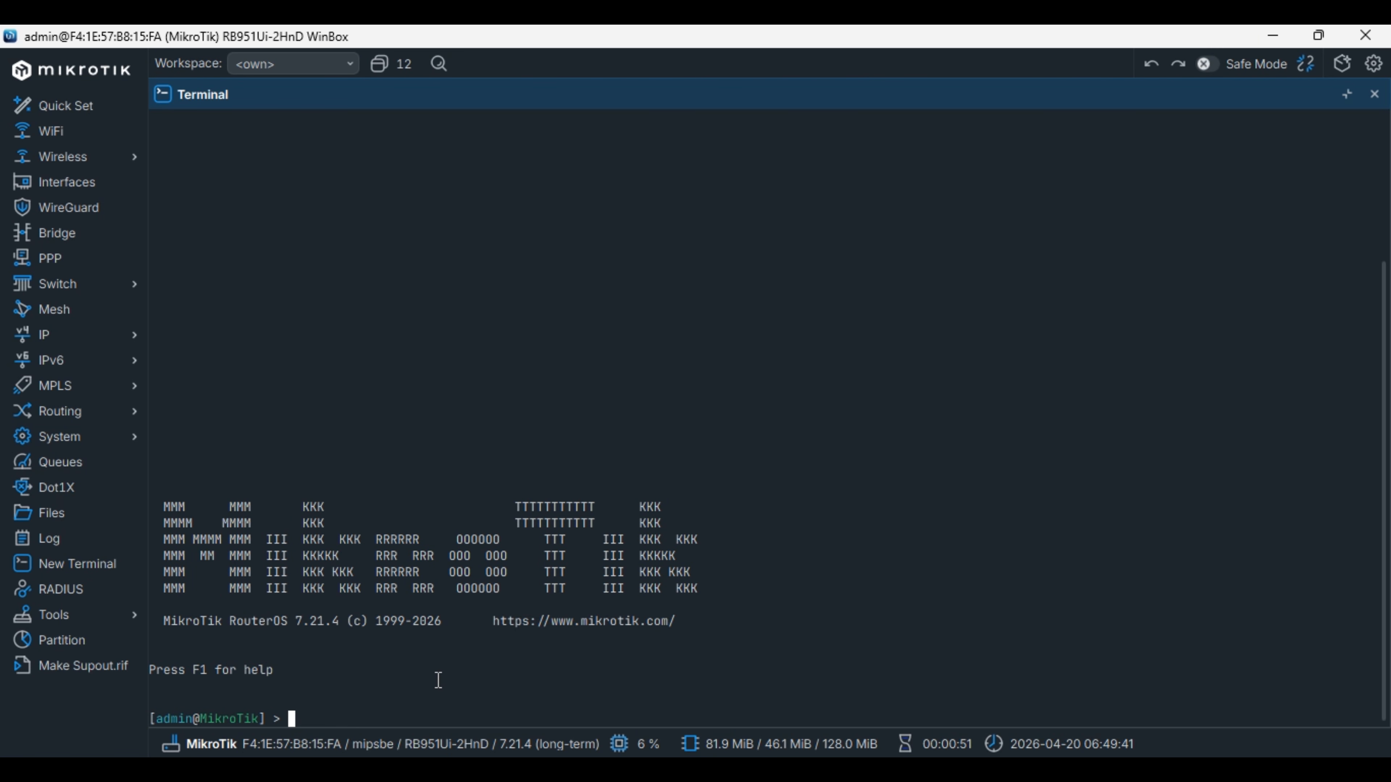
{"action": "key", "text": "ctrl+v"}
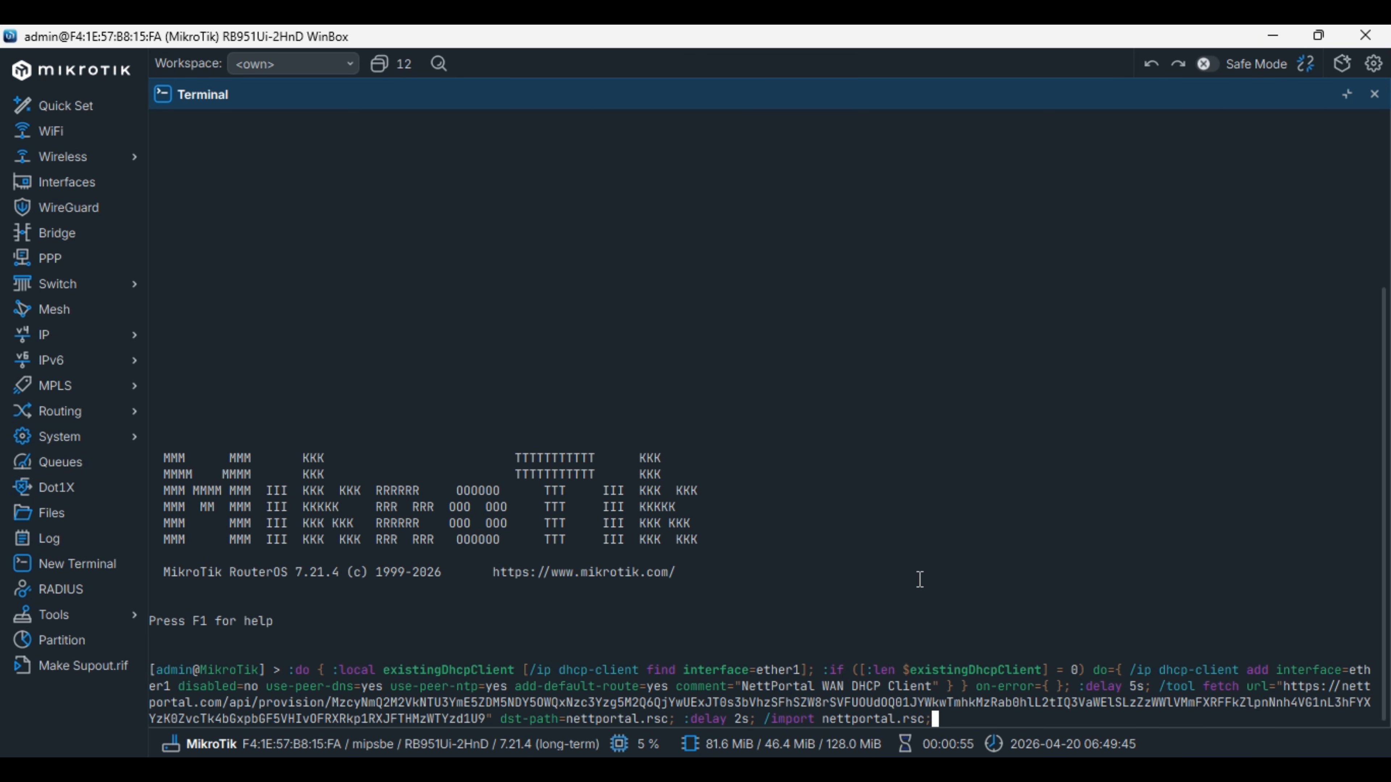
{"action": "key", "text": "Return"}
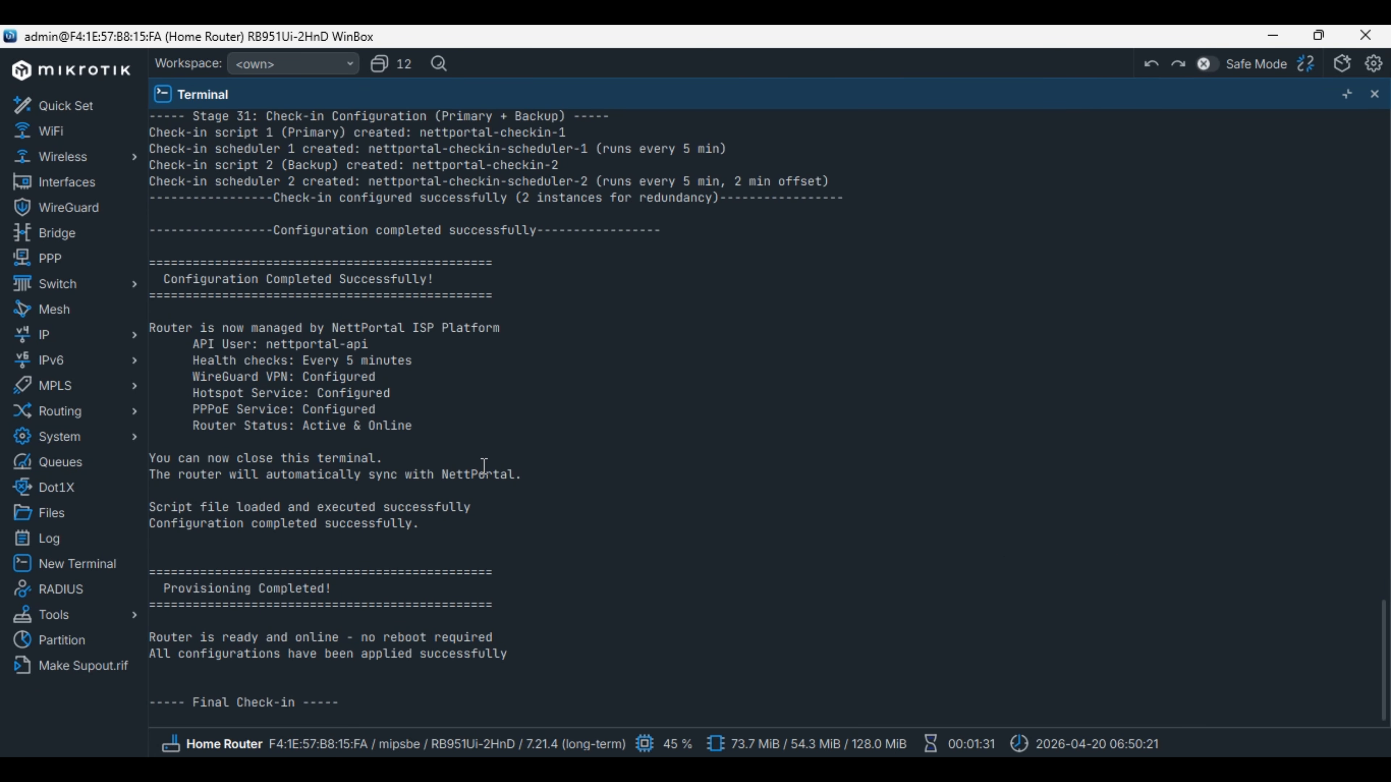
{"action": "scroll", "coordinate": [474, 560], "scroll_direction": "up", "scroll_amount": 1}
{"action": "scroll", "coordinate": [474, 560], "scroll_direction": "up", "scroll_amount": 15}
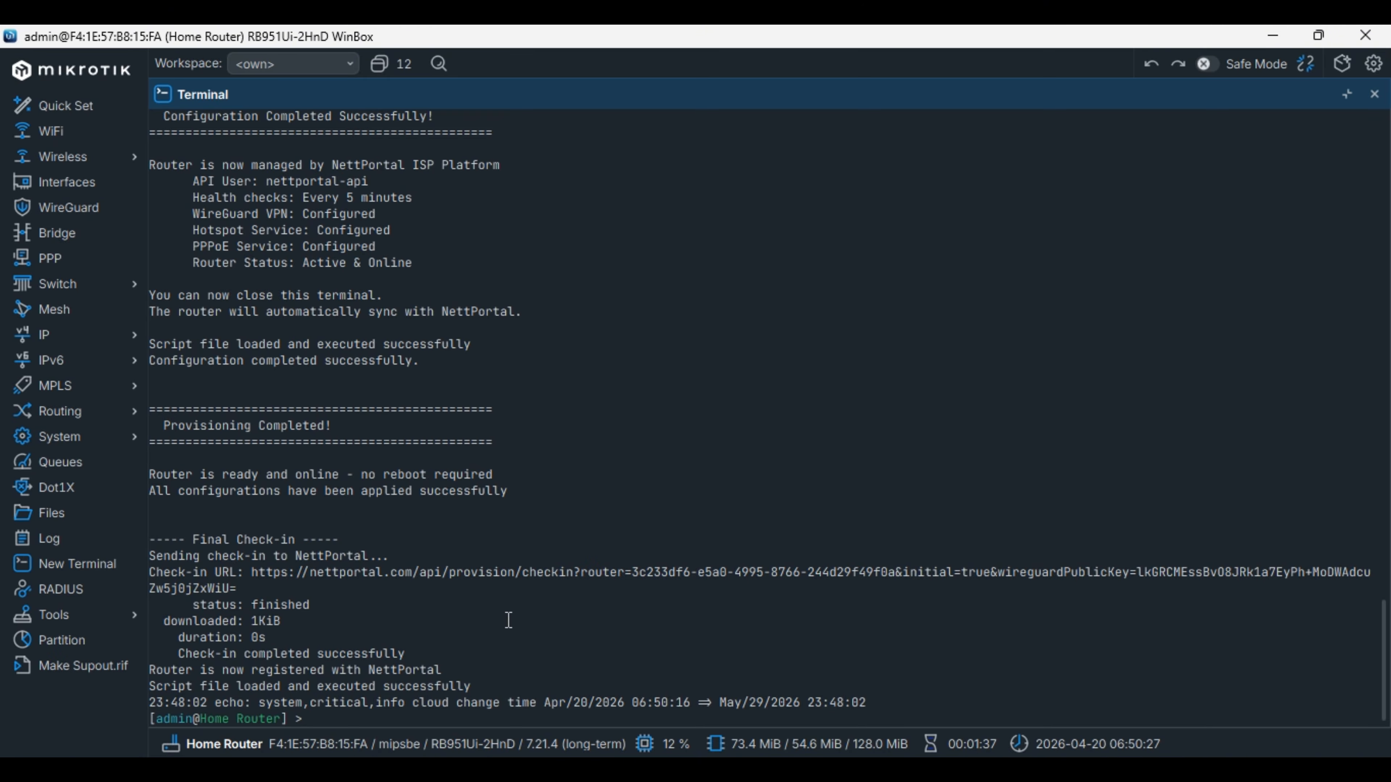
{"action": "key", "text": "alt+Tab"}
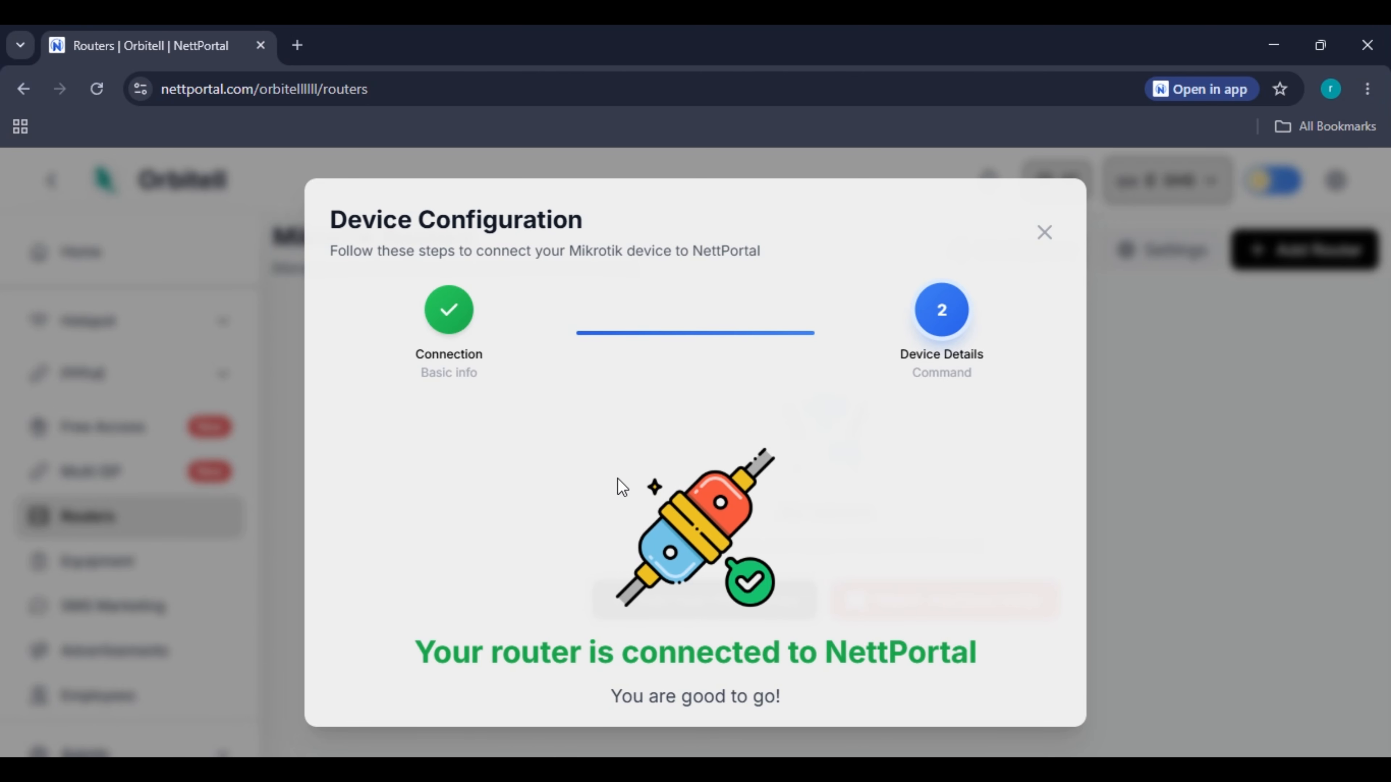
Close the router-connected confirmation and open Home Router's full details page via View More.
{"action": "scroll", "coordinate": [701, 556], "scroll_direction": "down", "scroll_amount": 2}
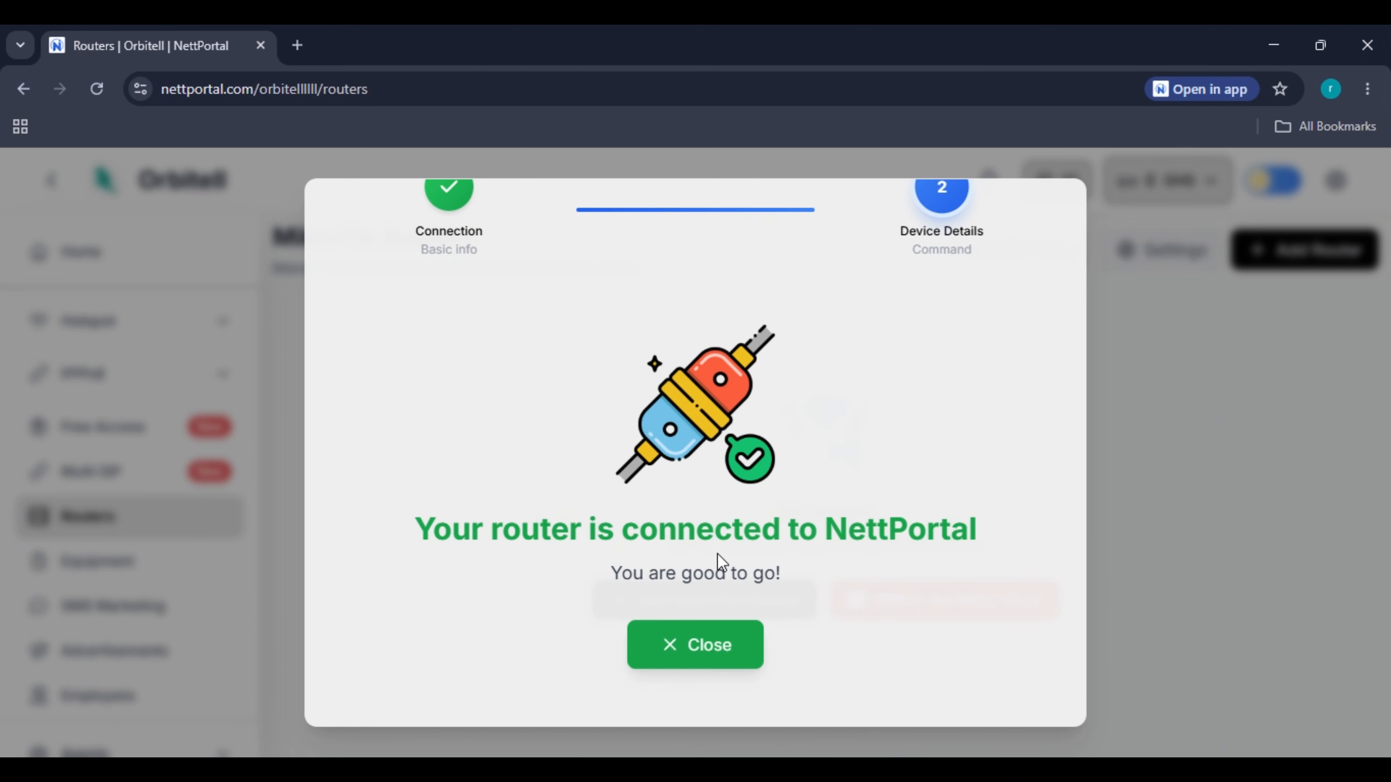
{"action": "left_click", "coordinate": [718, 647]}
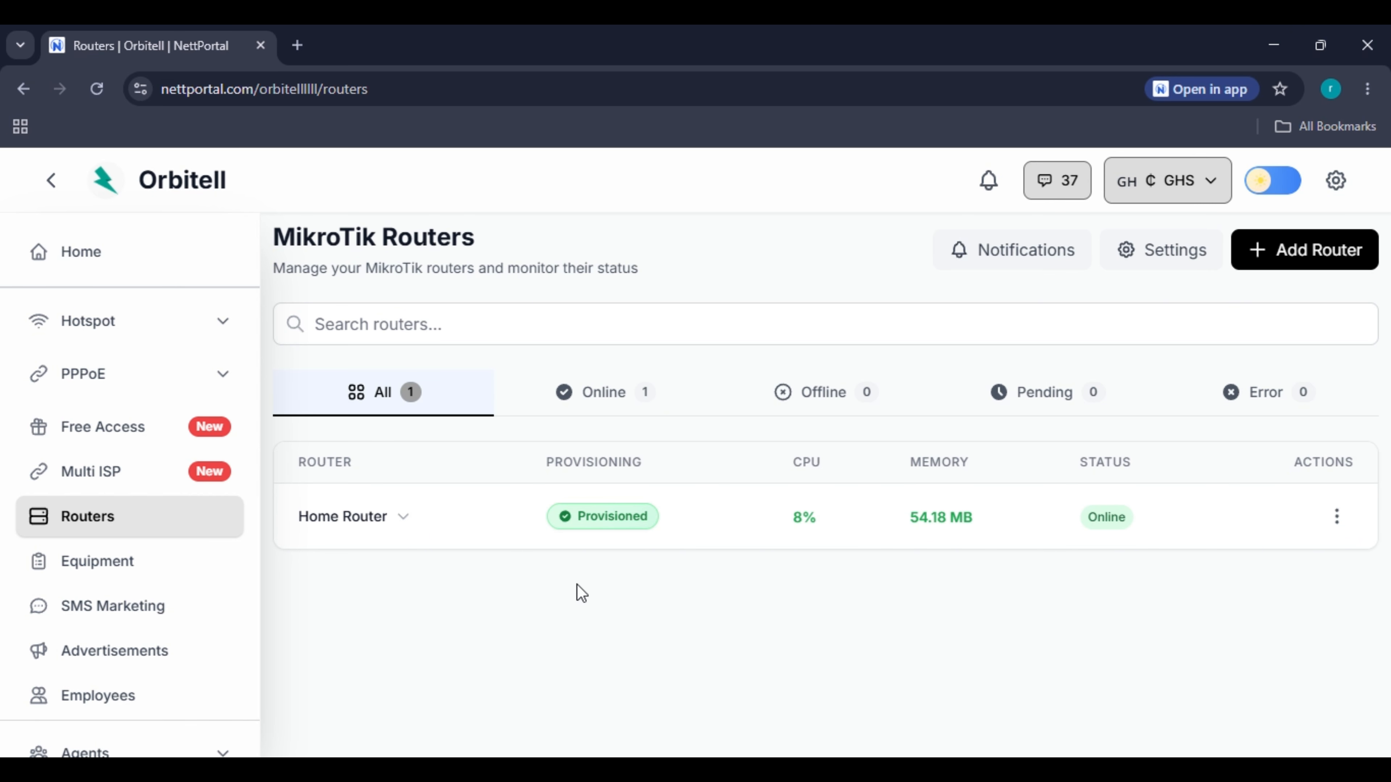
{"action": "left_click", "coordinate": [1335, 518]}
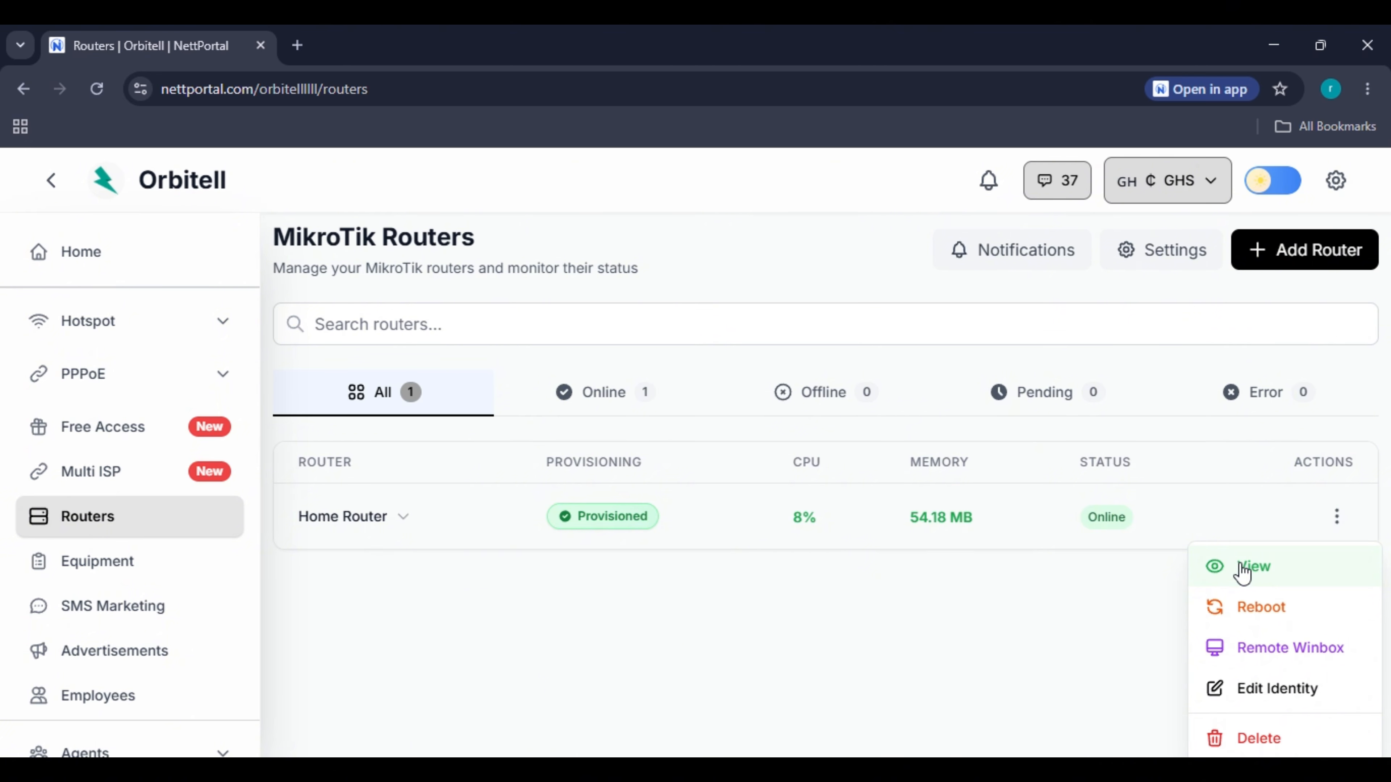
{"action": "left_click", "coordinate": [1155, 602]}
{"action": "left_click", "coordinate": [1337, 520]}
{"action": "left_click", "coordinate": [1272, 564]}
{"action": "left_click", "coordinate": [840, 568]}
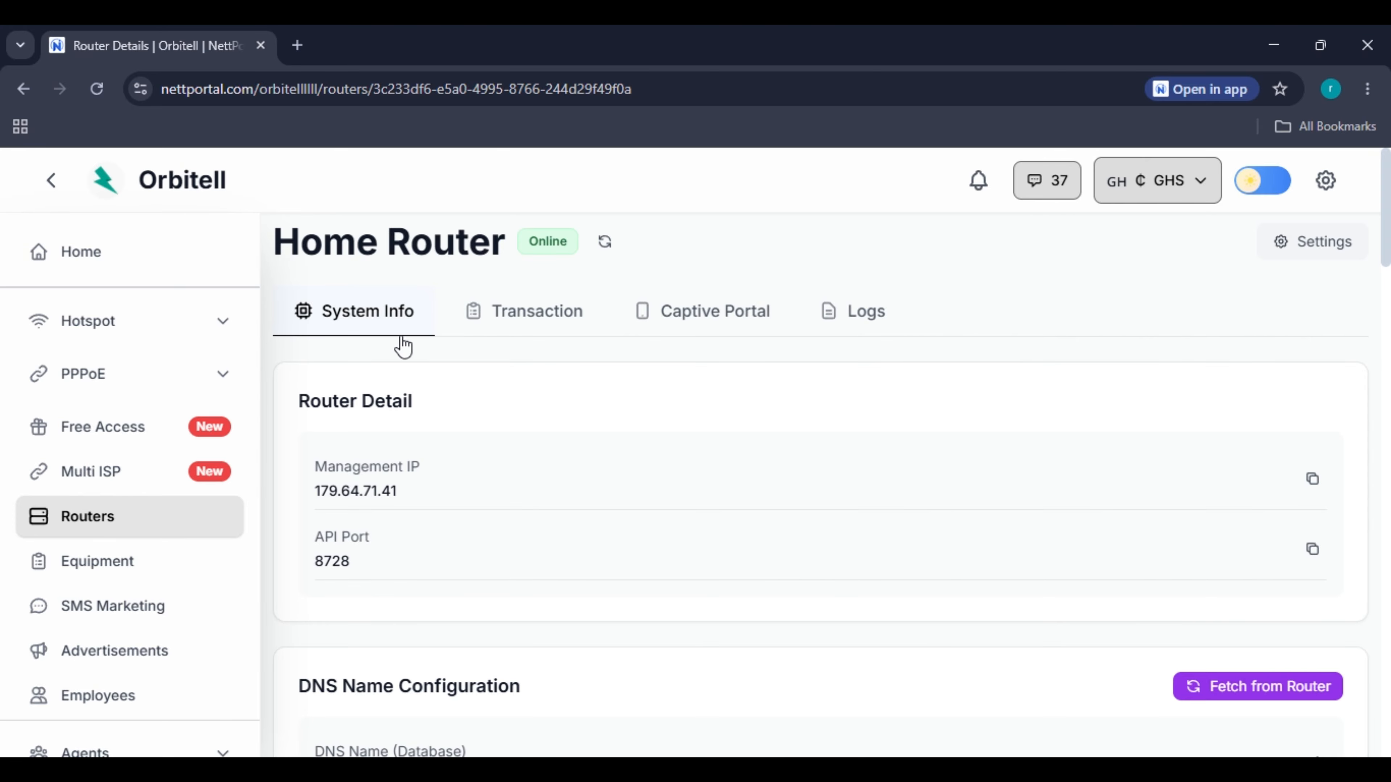
Open the router's captive portal editor and look over its options.
{"action": "left_click", "coordinate": [701, 320]}
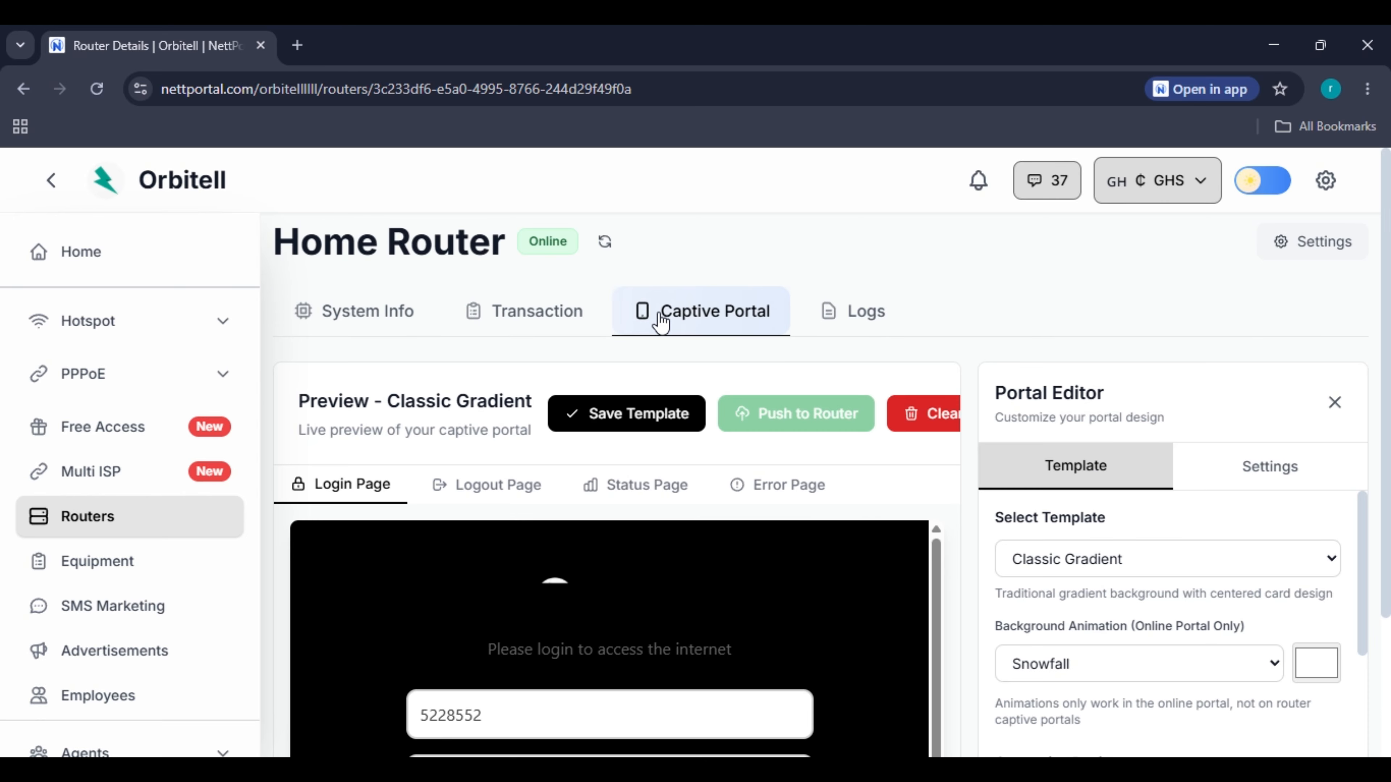
{"action": "scroll", "coordinate": [682, 463], "scroll_direction": "down", "scroll_amount": 3}
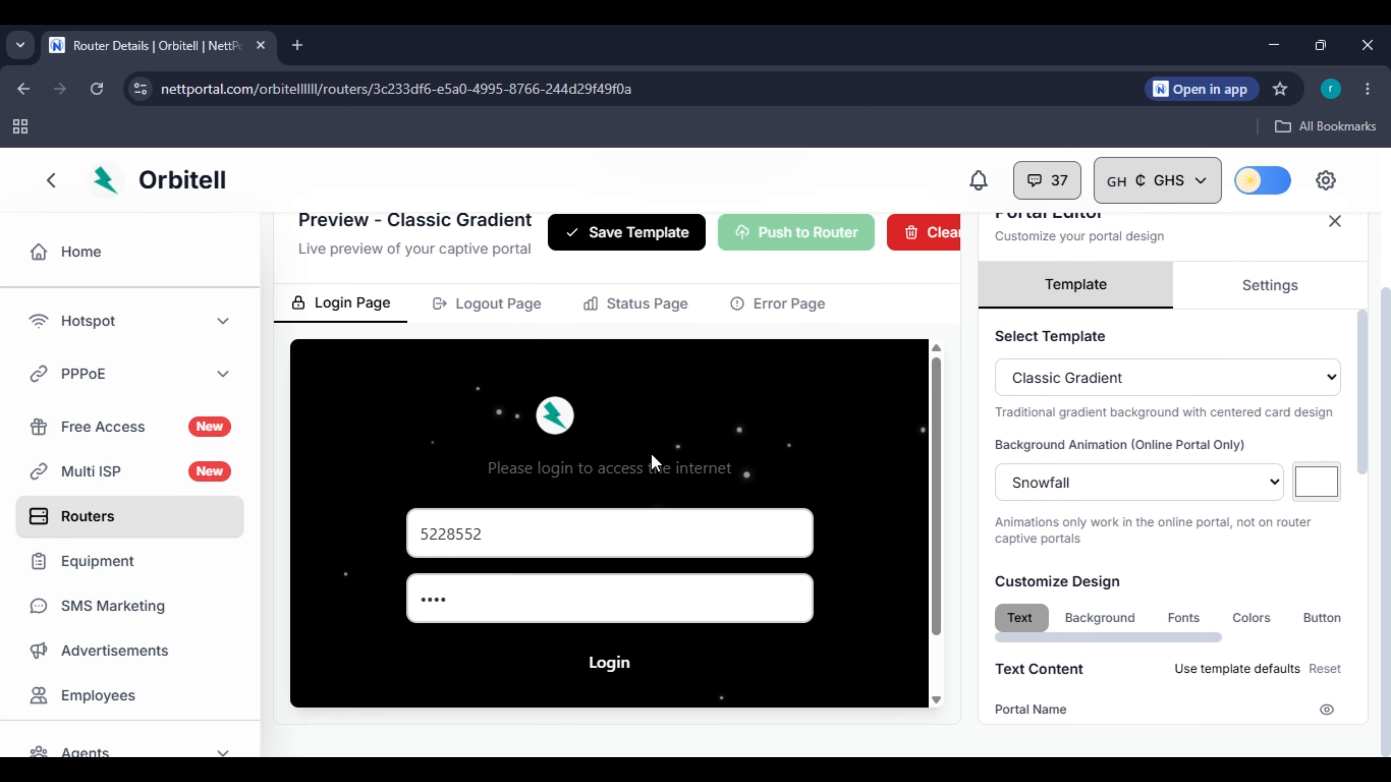
{"action": "scroll", "coordinate": [651, 453], "scroll_direction": "up", "scroll_amount": 3}
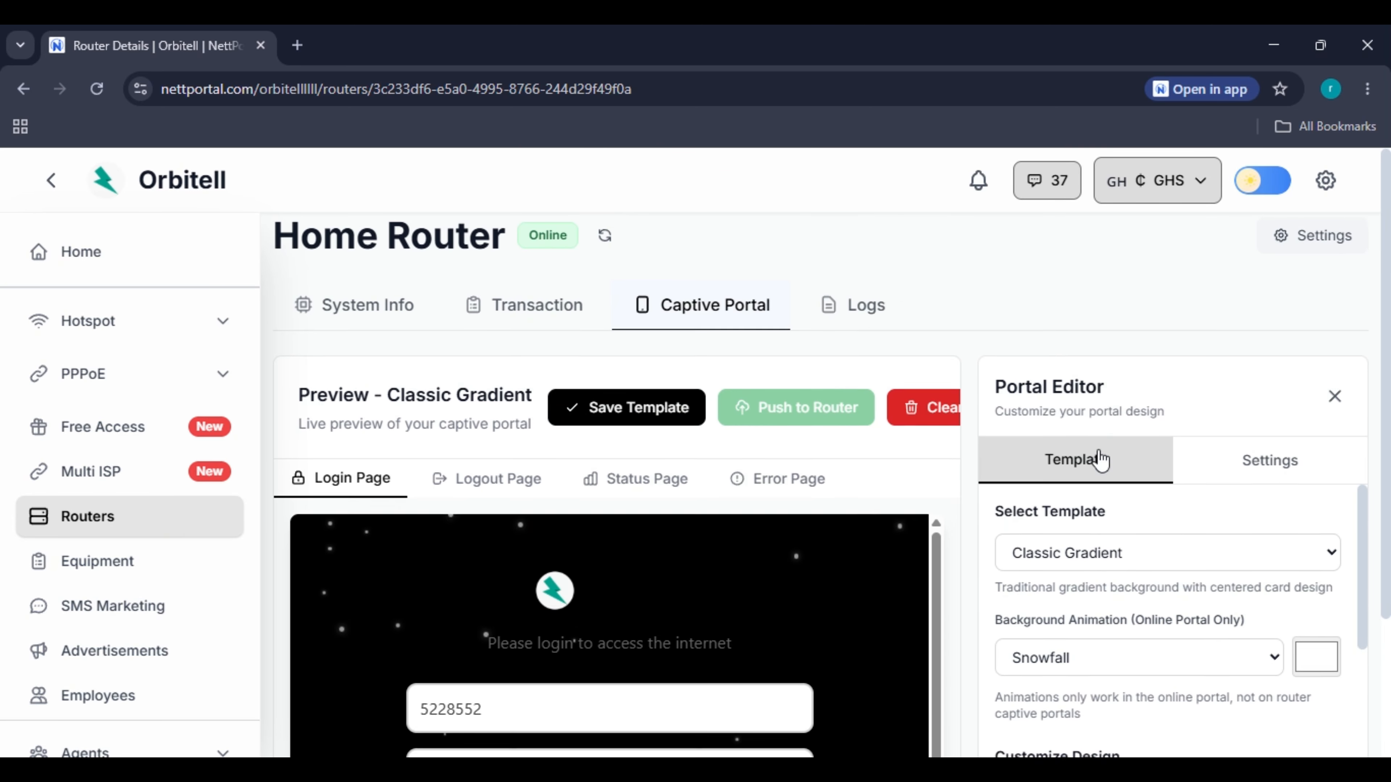
{"action": "scroll", "coordinate": [1101, 459], "scroll_direction": "down", "scroll_amount": 3}
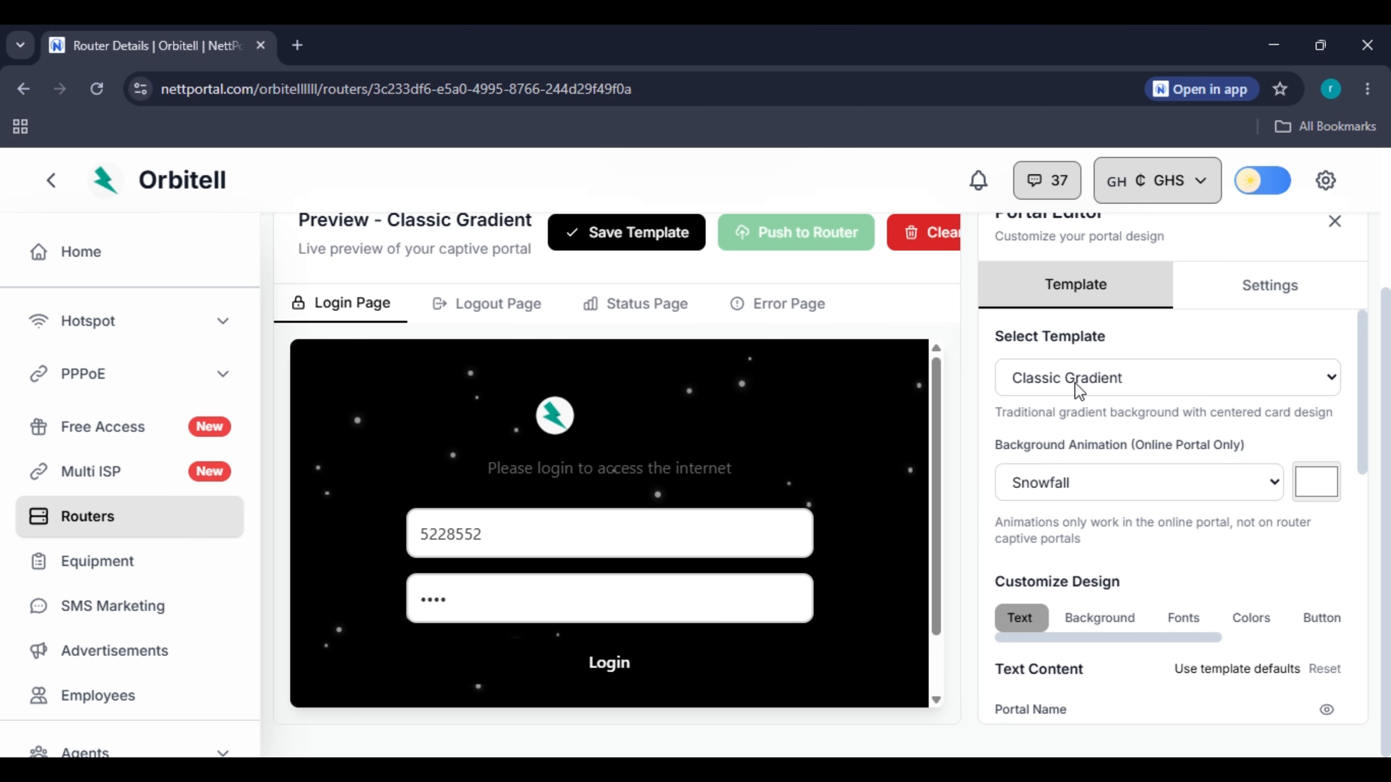
{"action": "scroll", "coordinate": [1077, 386], "scroll_direction": "up", "scroll_amount": 2}
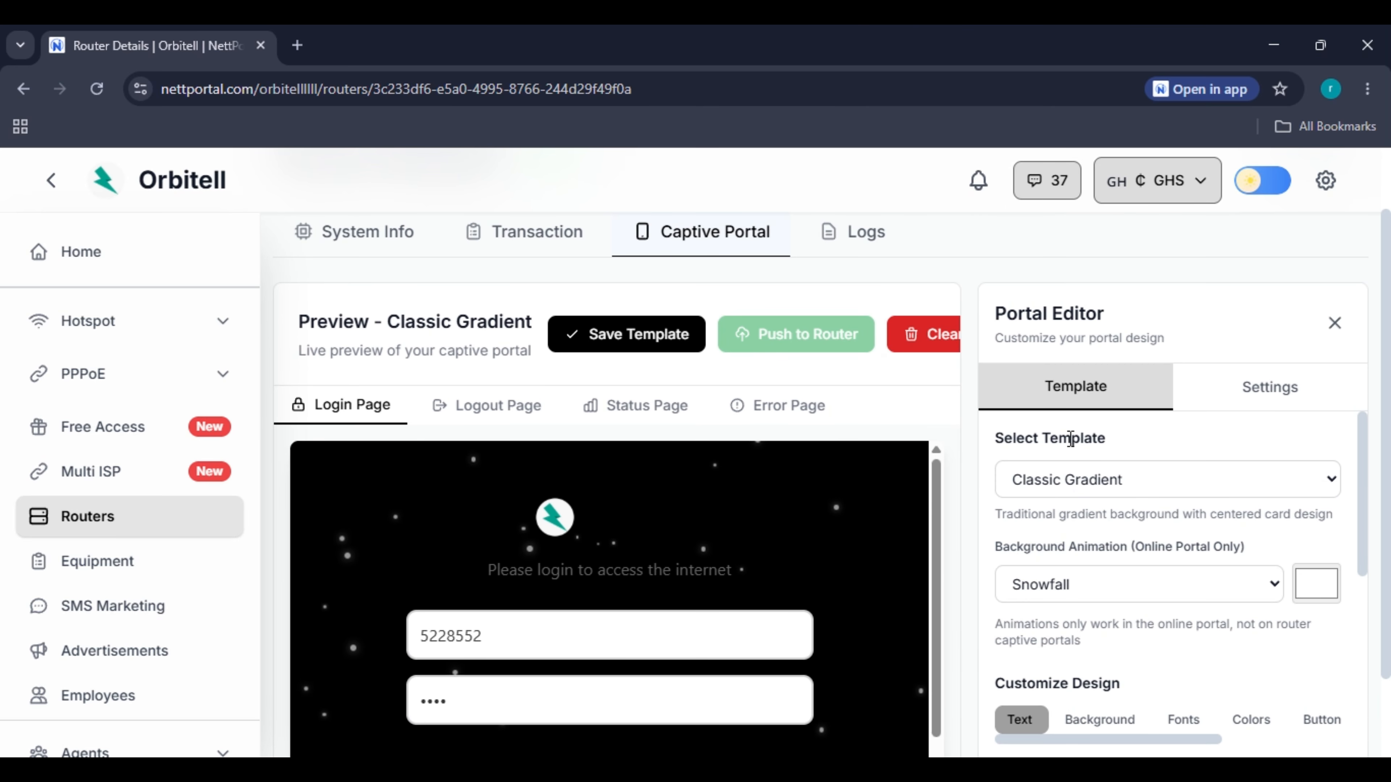
{"action": "scroll", "coordinate": [1071, 438], "scroll_direction": "down", "scroll_amount": 3}
{"action": "scroll", "coordinate": [1072, 482], "scroll_direction": "up", "scroll_amount": 3}
Try the Inset Depth template, settle on Card Elevated, and show its settings.
{"action": "left_click", "coordinate": [1052, 479]}
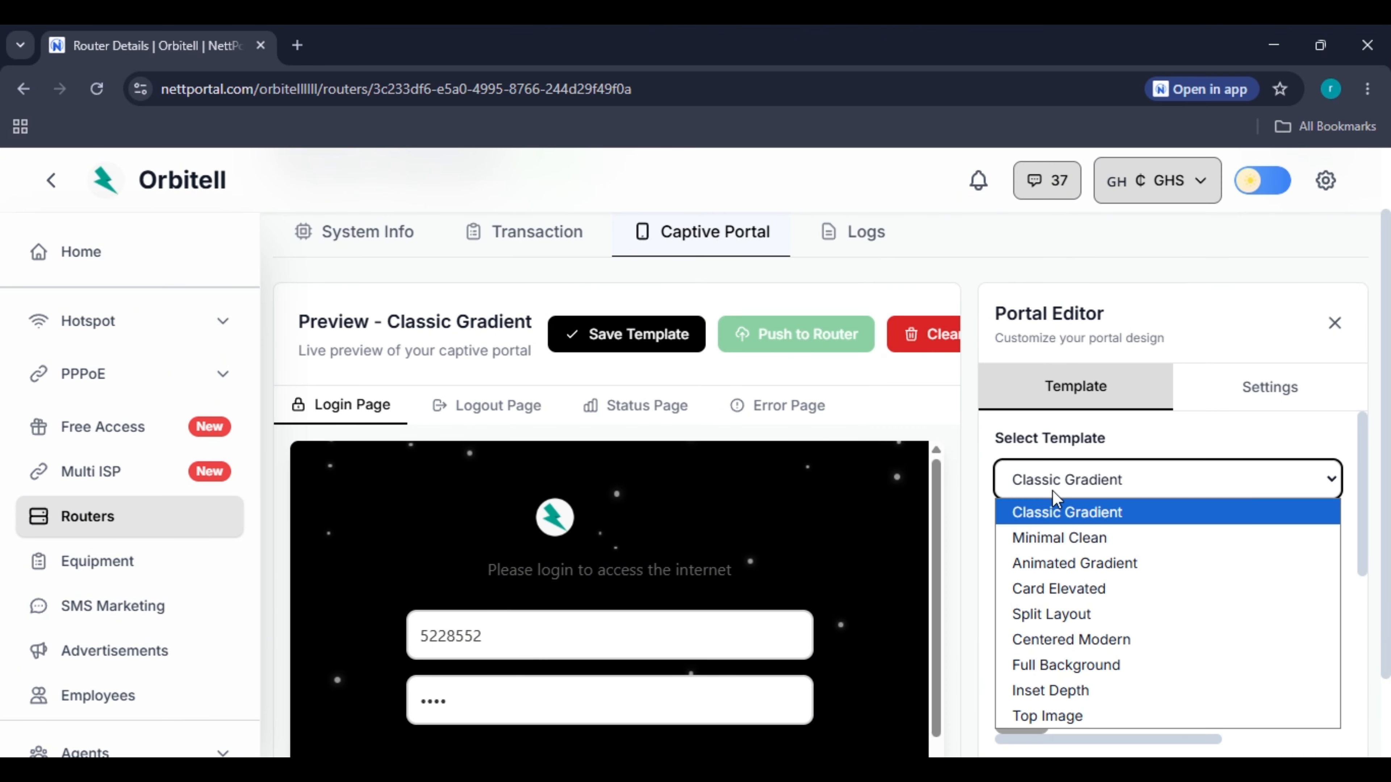
{"action": "left_click", "coordinate": [1068, 689]}
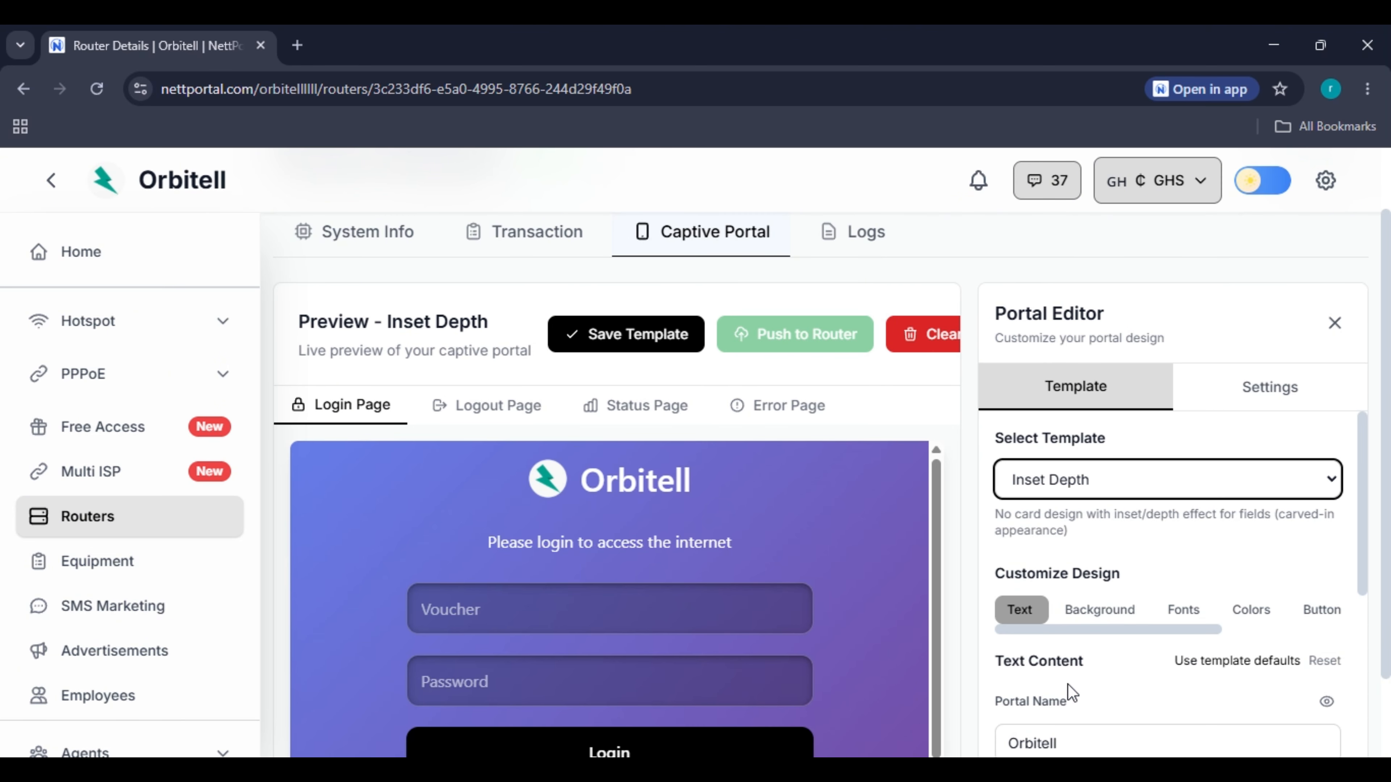
{"action": "scroll", "coordinate": [808, 496], "scroll_direction": "down", "scroll_amount": 2}
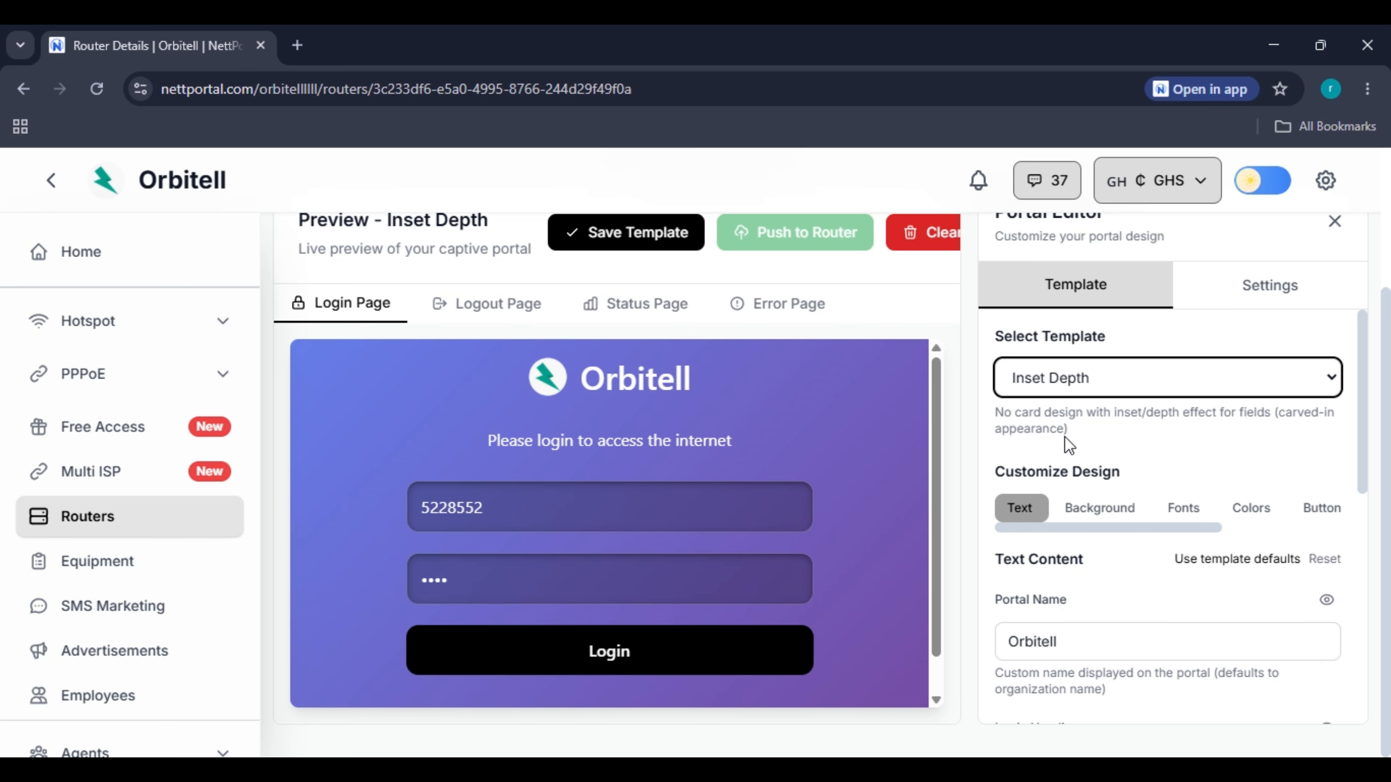
{"action": "left_click", "coordinate": [1064, 379]}
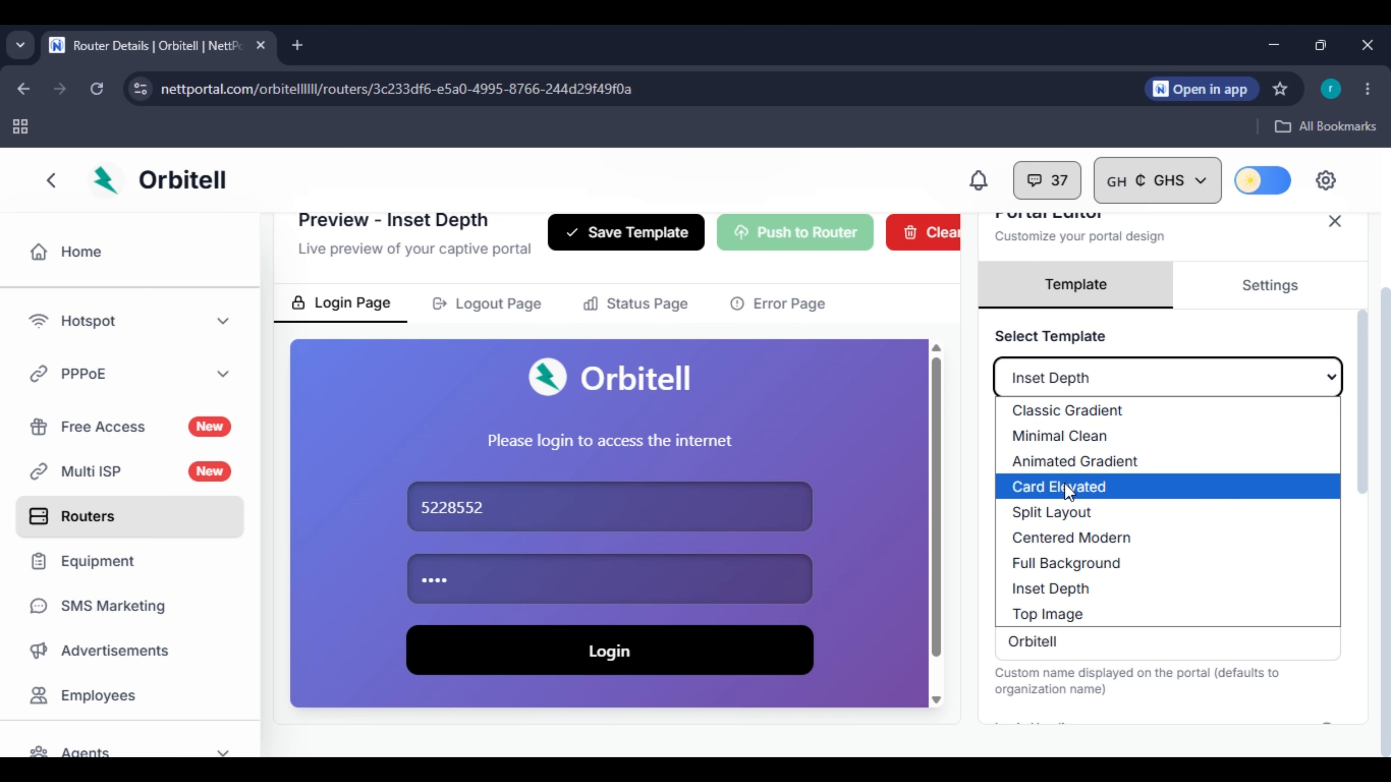
{"action": "left_click", "coordinate": [1064, 487]}
{"action": "scroll", "coordinate": [584, 527], "scroll_direction": "down", "scroll_amount": 1}
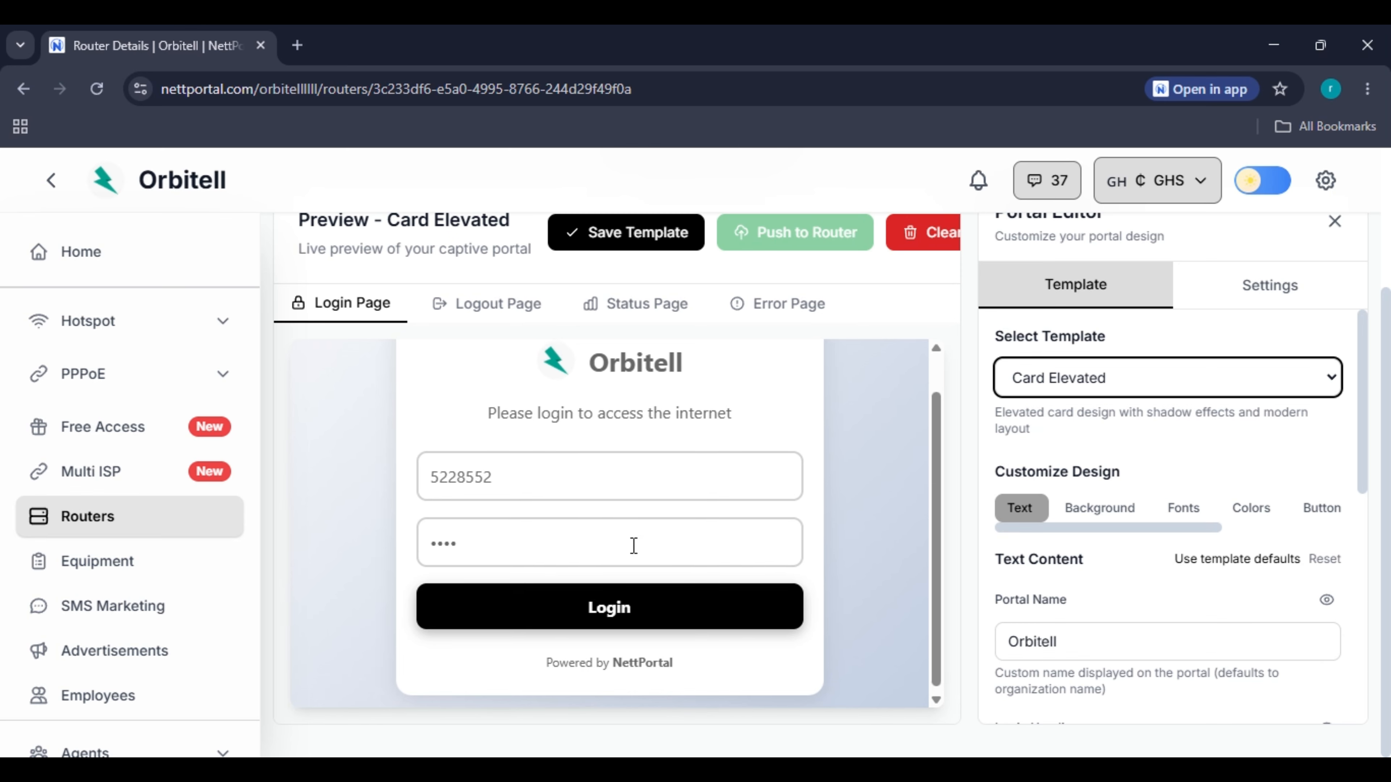
{"action": "scroll", "coordinate": [634, 547], "scroll_direction": "up", "scroll_amount": 1}
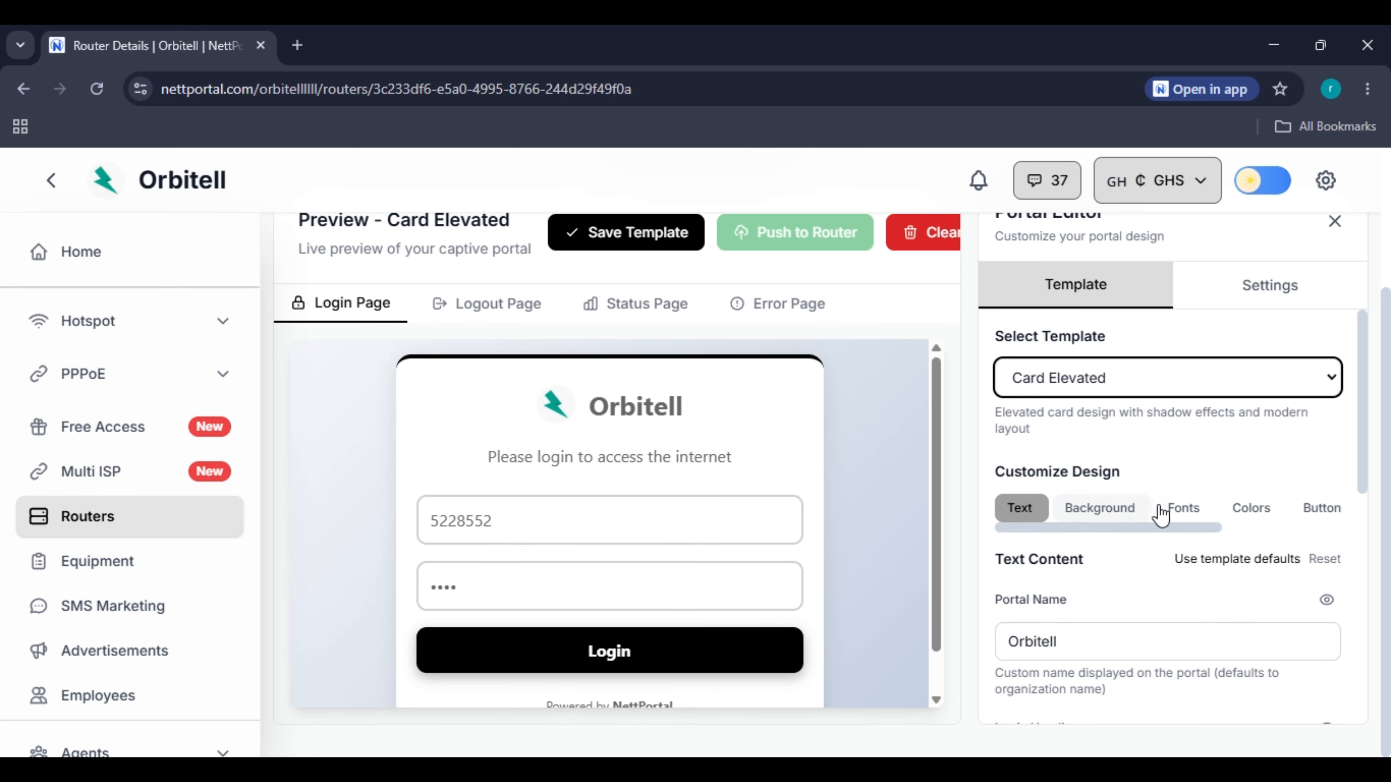
{"action": "scroll", "coordinate": [519, 556], "scroll_direction": "down", "scroll_amount": 1}
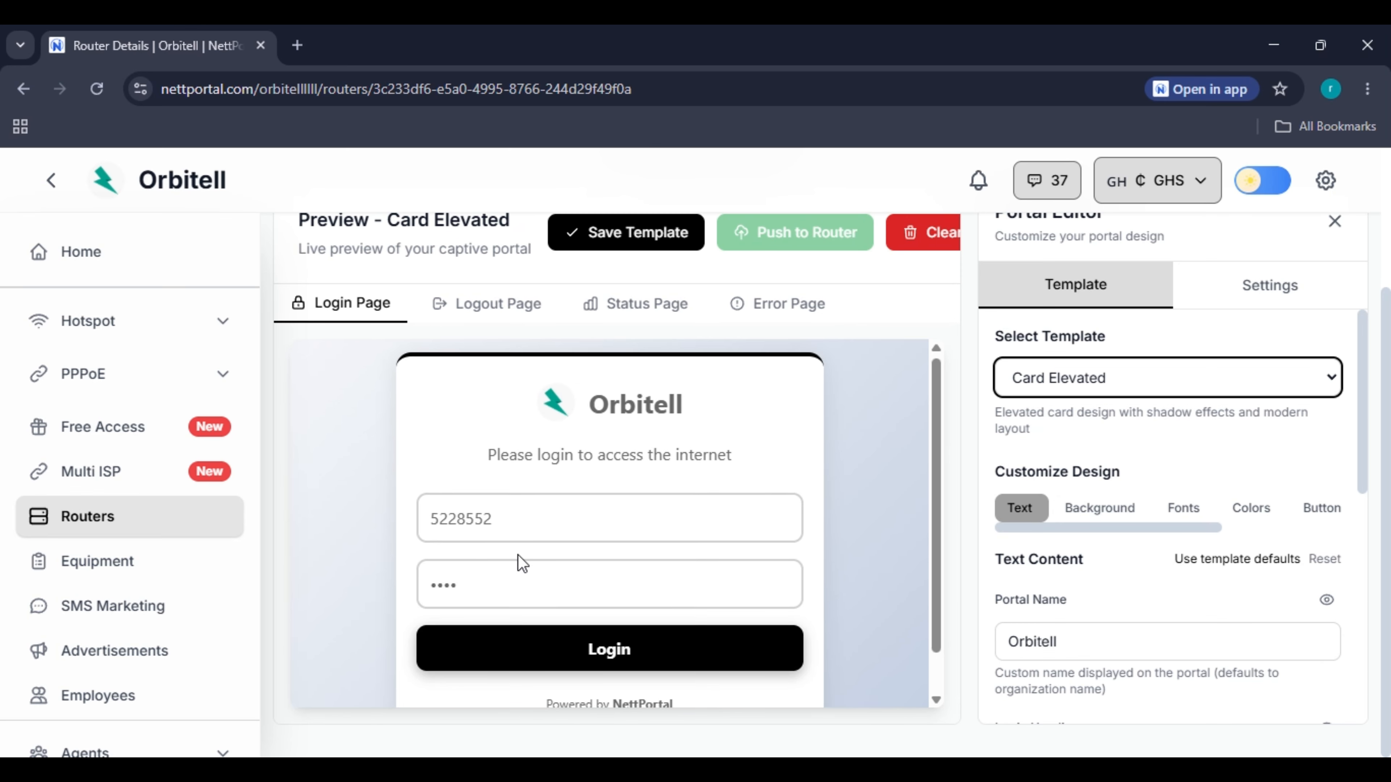
{"action": "scroll", "coordinate": [1136, 493], "scroll_direction": "up", "scroll_amount": 3}
{"action": "left_click", "coordinate": [1264, 481]}
Delete the sample code from the Card Elevated preview's login field.
{"action": "scroll", "coordinate": [1018, 353], "scroll_direction": "down", "scroll_amount": 3}
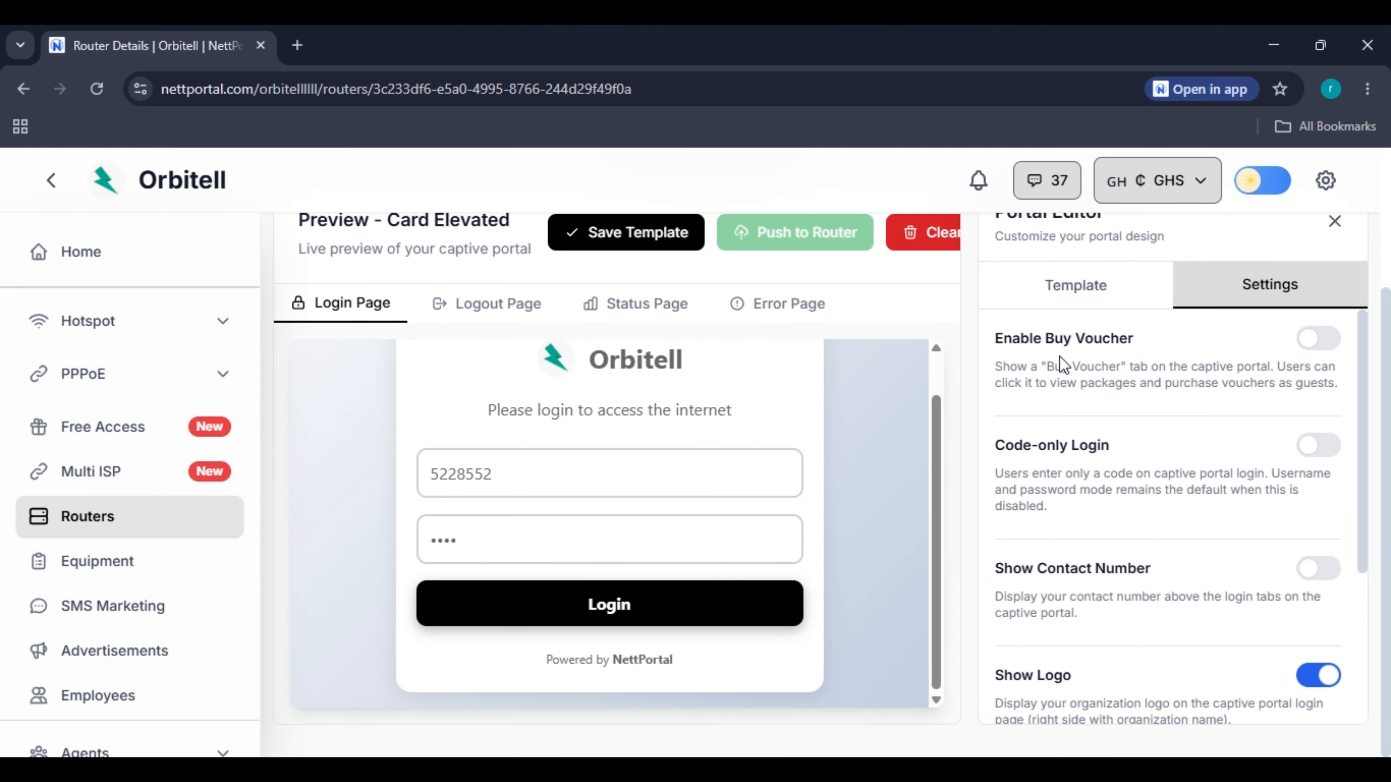
{"action": "scroll", "coordinate": [1002, 449], "scroll_direction": "up", "scroll_amount": 2}
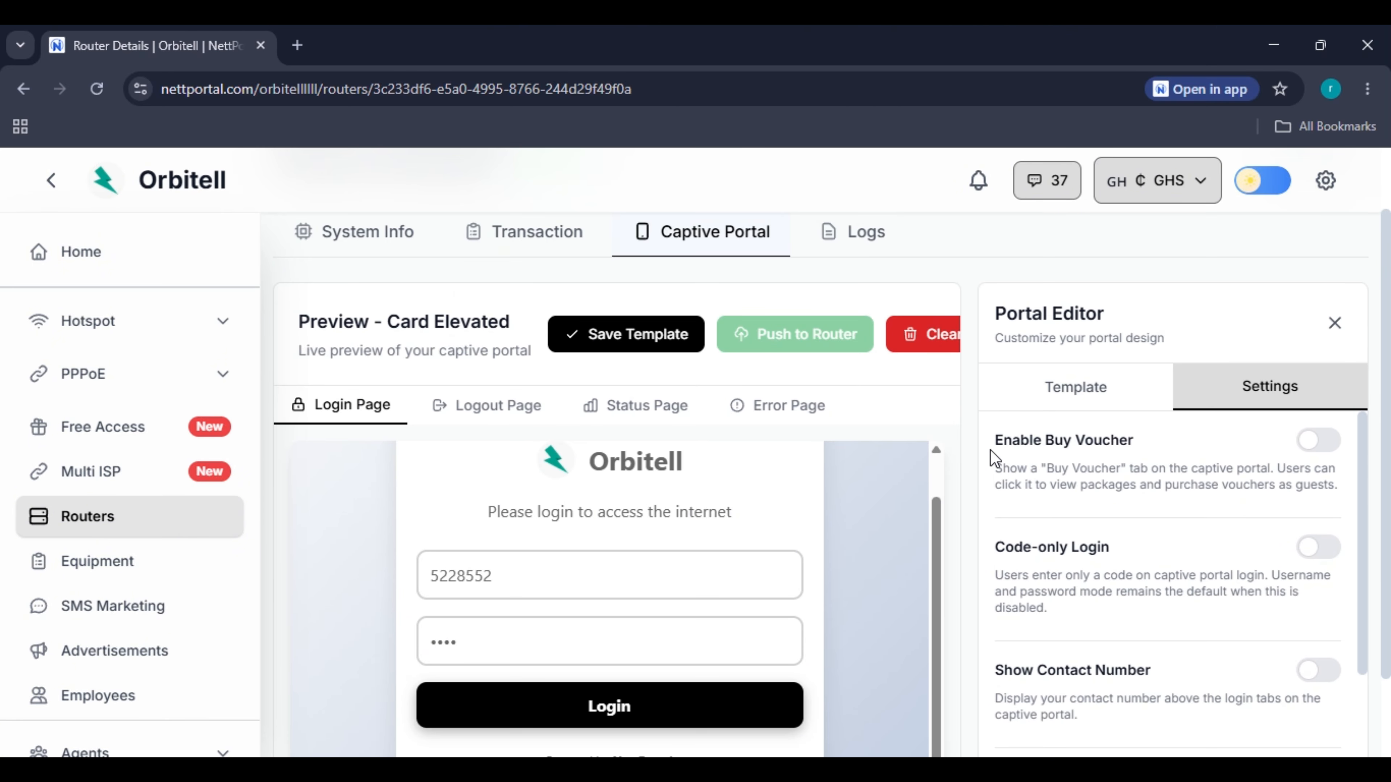
{"action": "scroll", "coordinate": [752, 507], "scroll_direction": "down", "scroll_amount": 2}
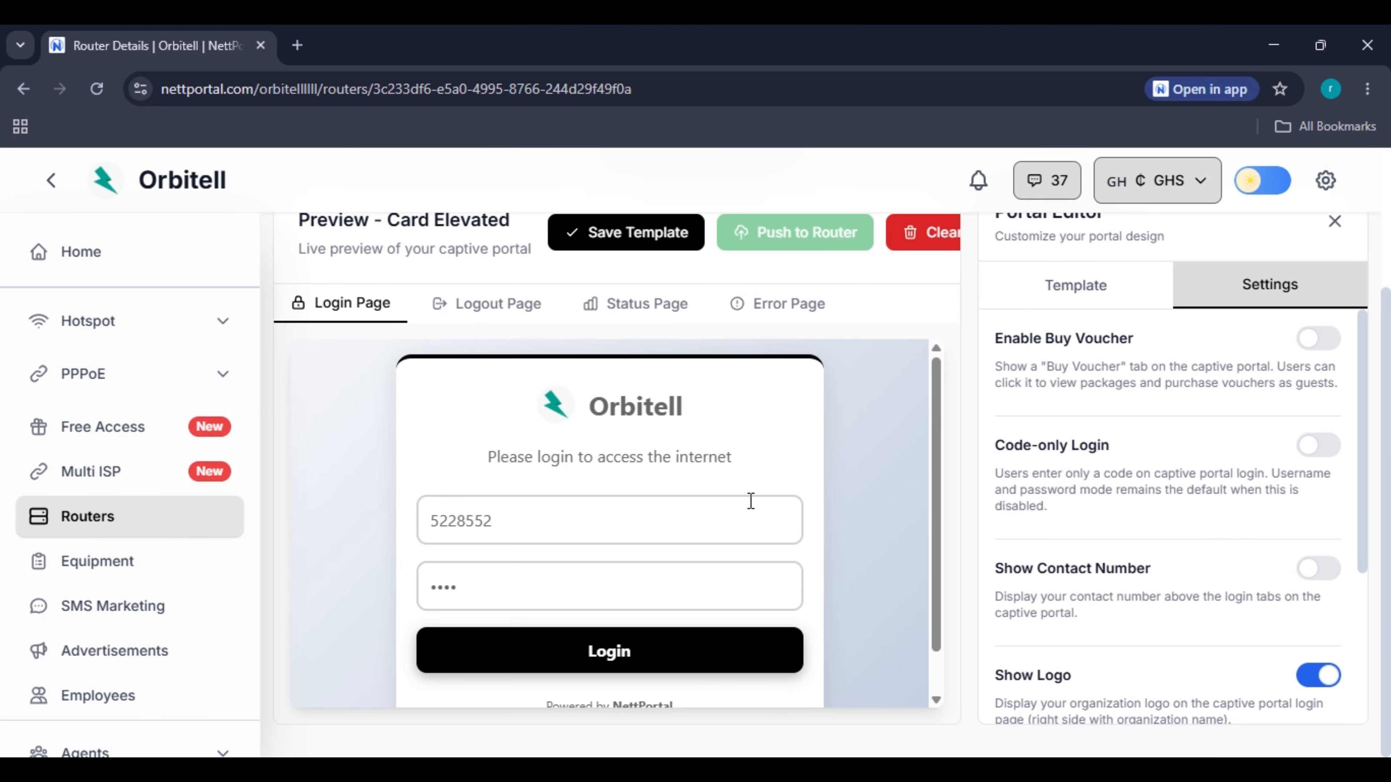
{"action": "double_click", "coordinate": [737, 515]}
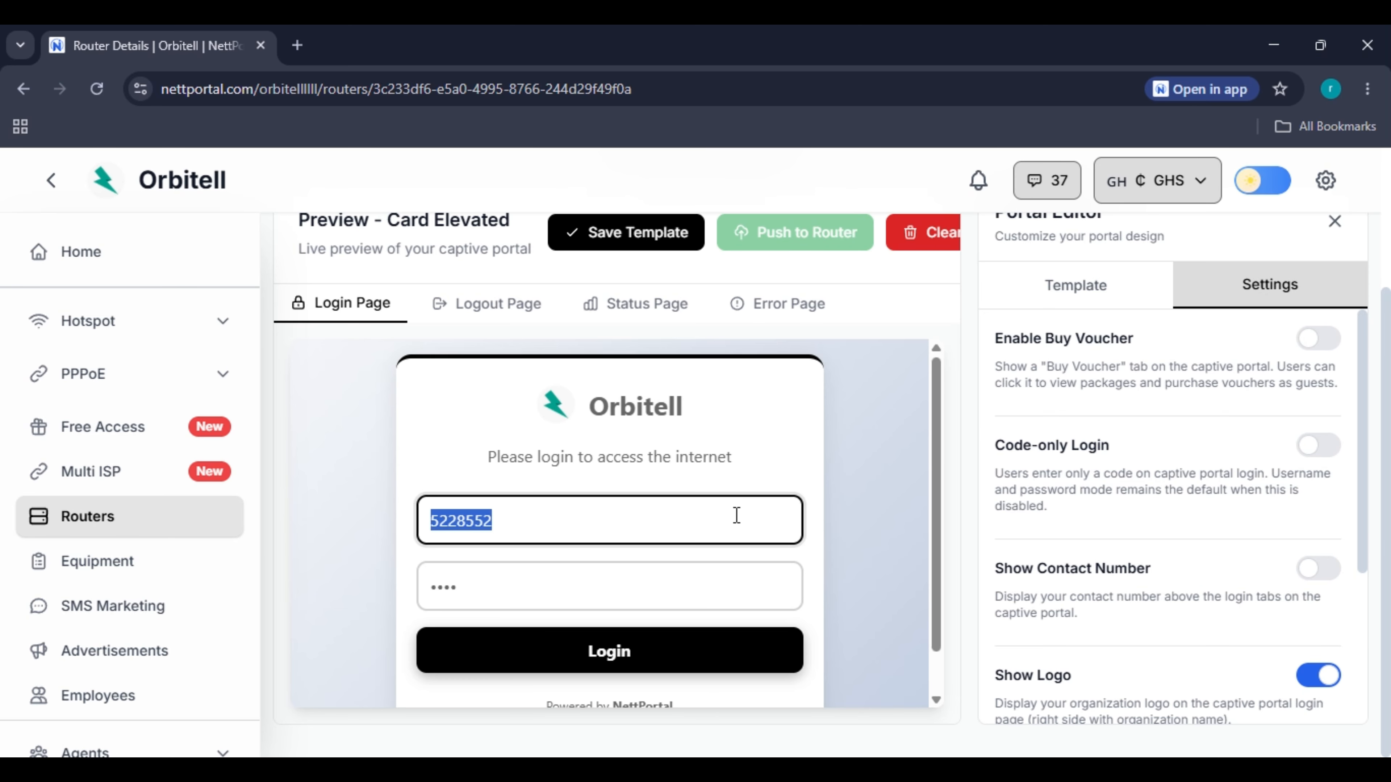
{"action": "key", "text": "BackSpace"}
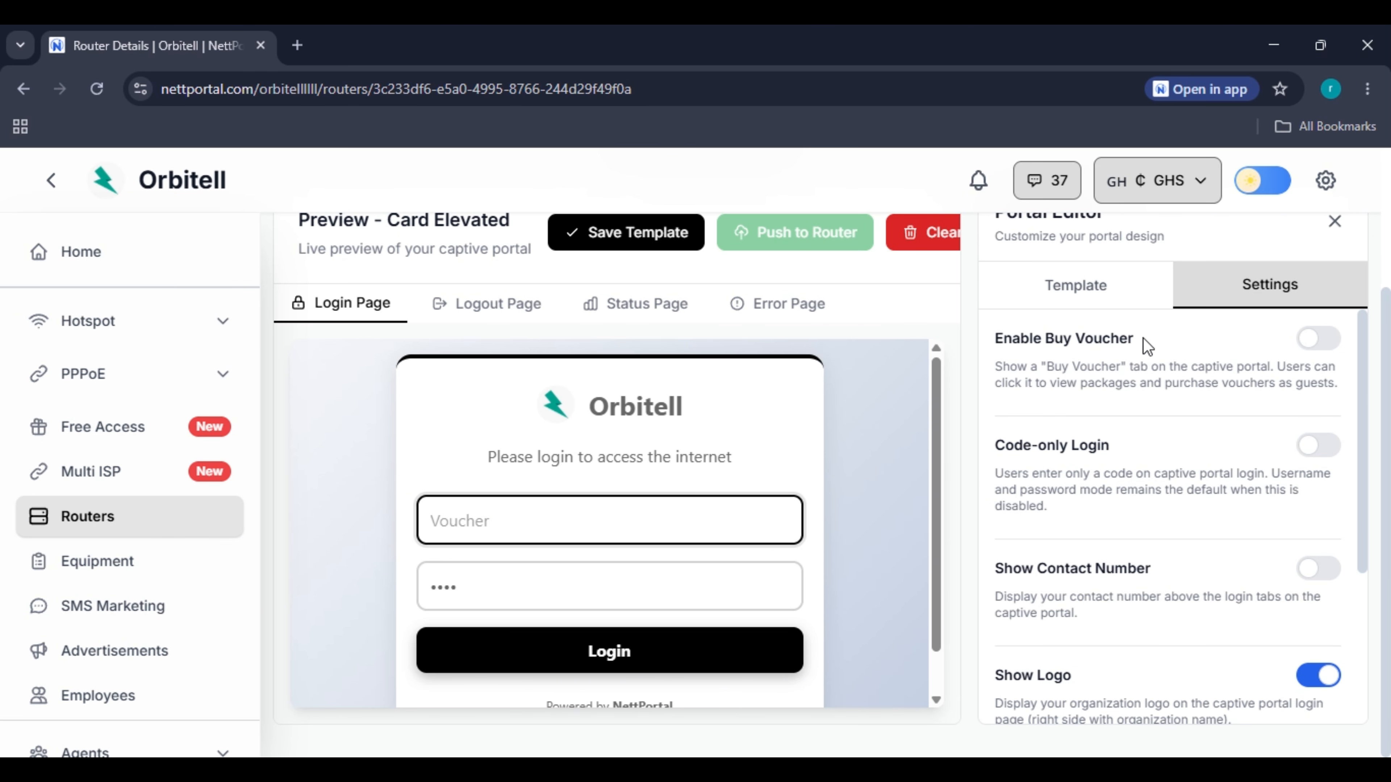
Keep Buy Voucher off and switch the portal to code-only login, checking the preview's login fields.
{"action": "left_click", "coordinate": [1317, 343]}
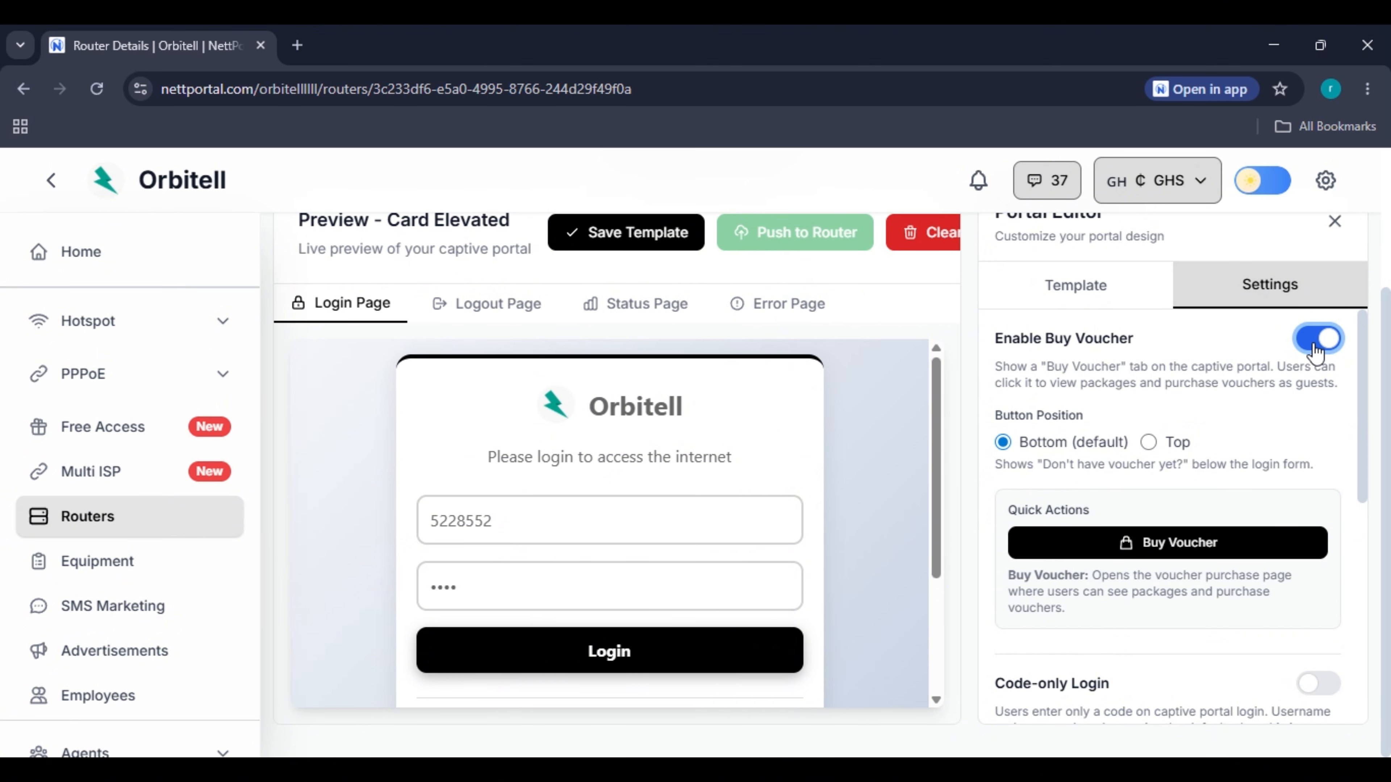
{"action": "left_click", "coordinate": [1318, 343]}
{"action": "left_click", "coordinate": [1318, 448]}
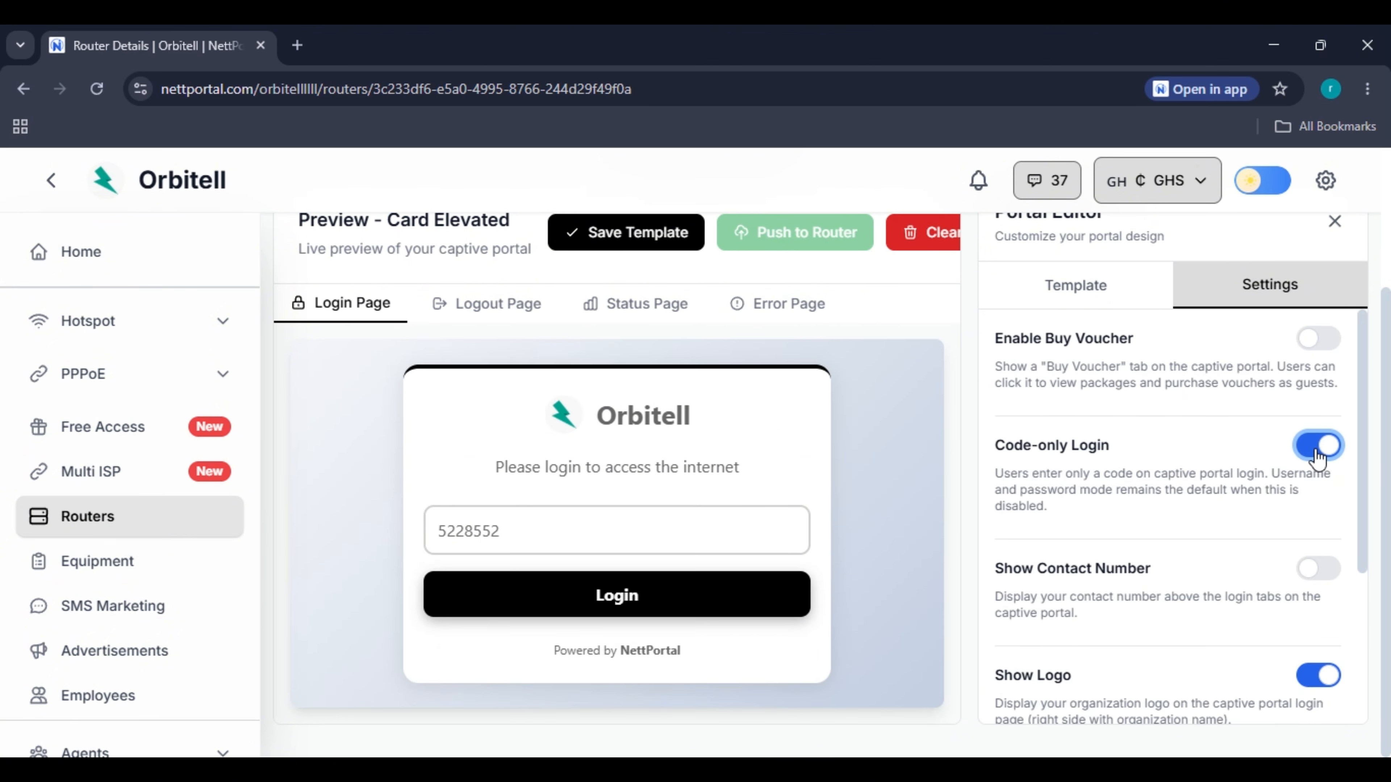
{"action": "left_click", "coordinate": [1301, 461]}
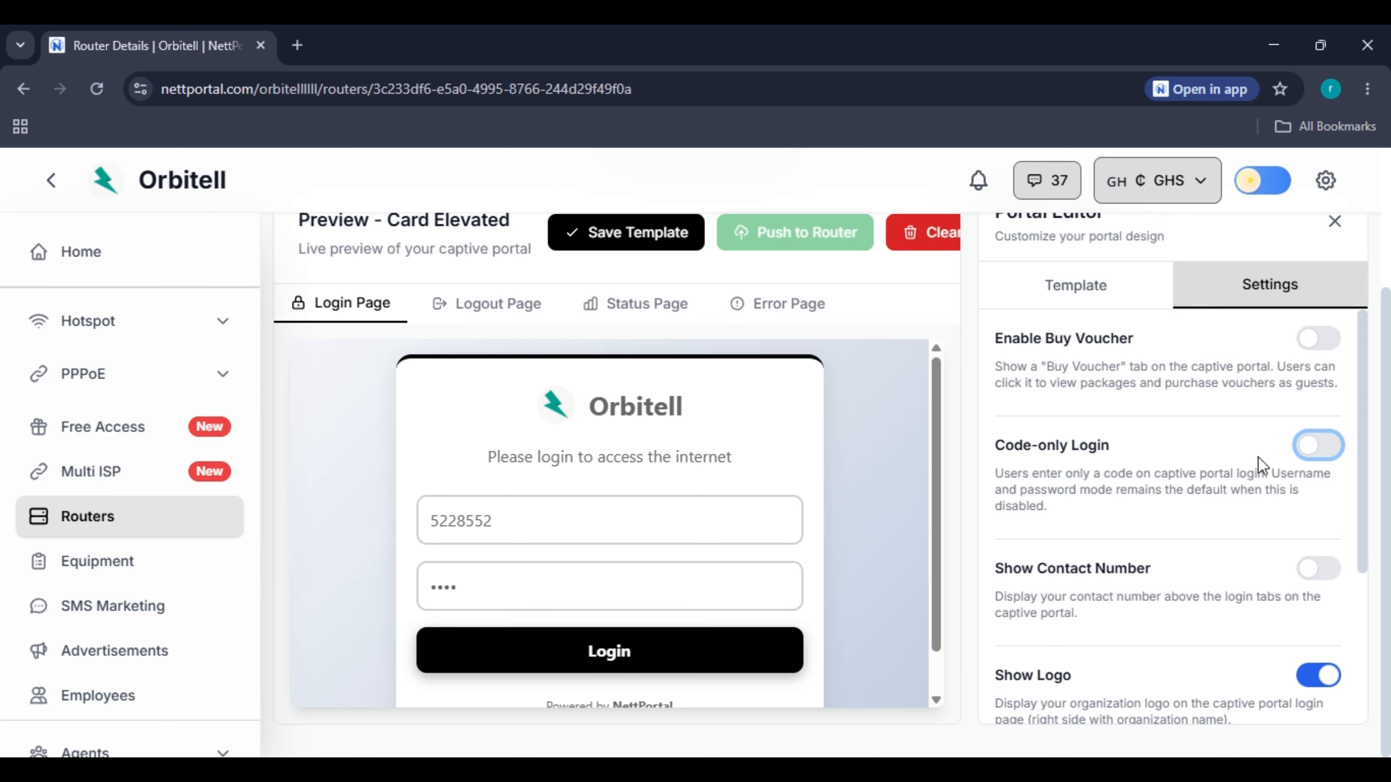
{"action": "scroll", "coordinate": [586, 519], "scroll_direction": "down", "scroll_amount": 1}
{"action": "left_click", "coordinate": [585, 548]}
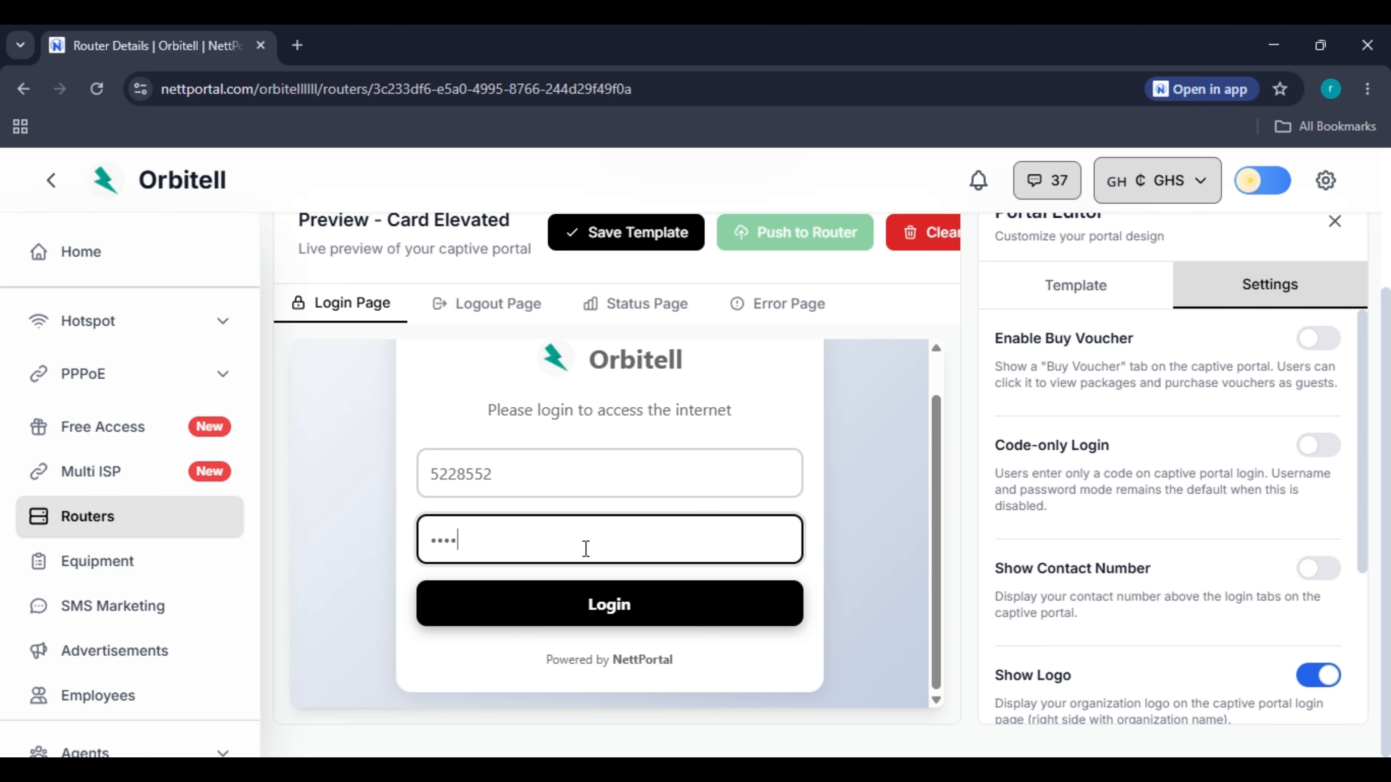
{"action": "left_click", "coordinate": [582, 493]}
{"action": "left_click", "coordinate": [593, 544]}
{"action": "left_click", "coordinate": [1327, 447]}
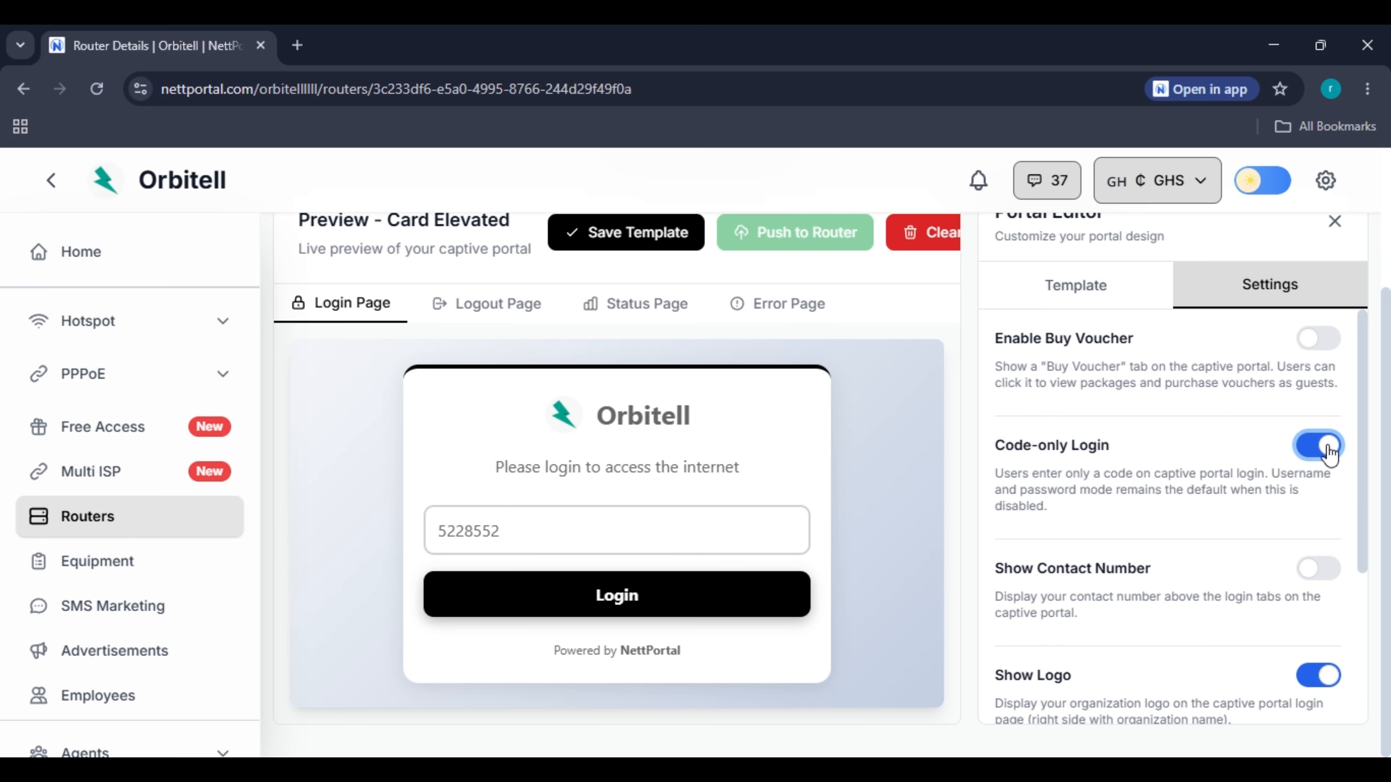
Replace the portal's contact number, then leave Show Contact Number turned off.
{"action": "scroll", "coordinate": [1048, 505], "scroll_direction": "down", "scroll_amount": 4}
{"action": "scroll", "coordinate": [1373, 404], "scroll_direction": "up", "scroll_amount": 3}
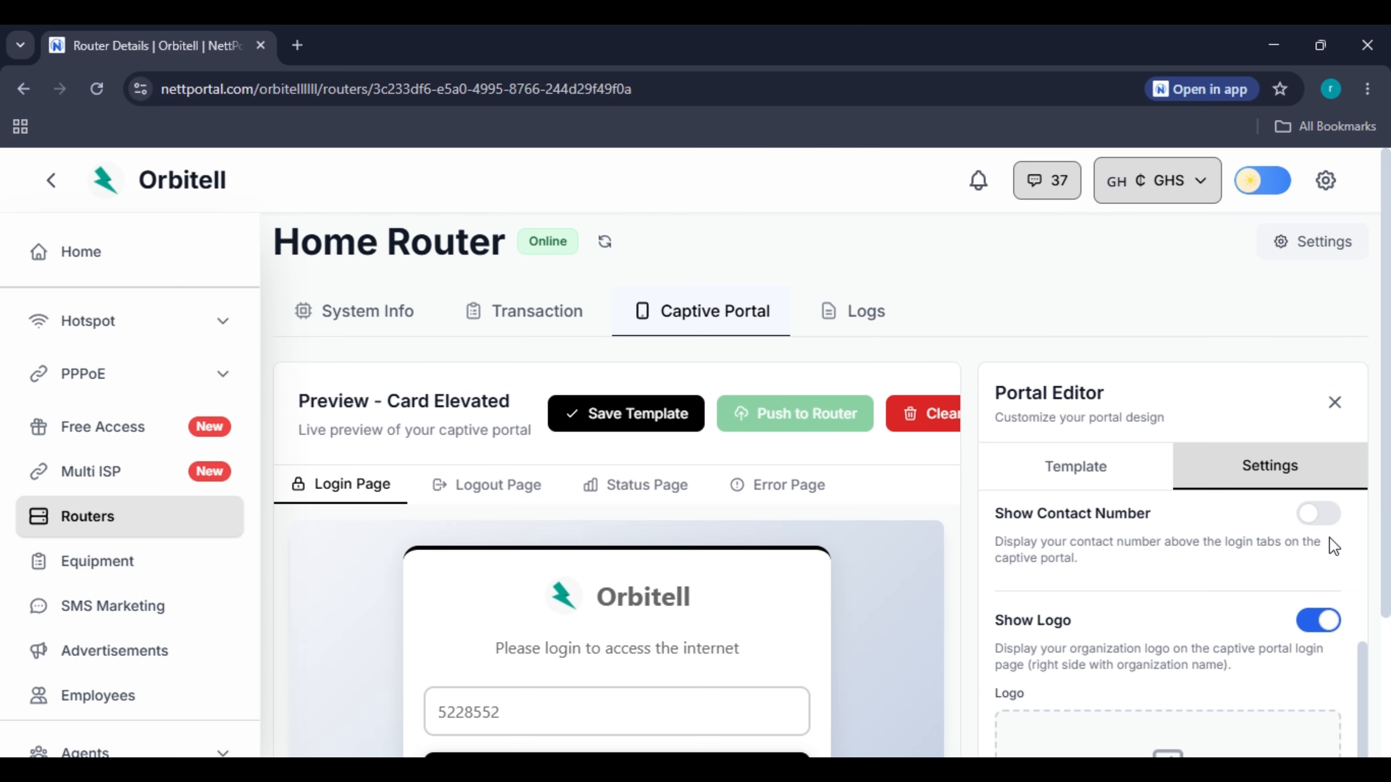
{"action": "left_click", "coordinate": [1319, 515]}
{"action": "scroll", "coordinate": [830, 531], "scroll_direction": "down", "scroll_amount": 3}
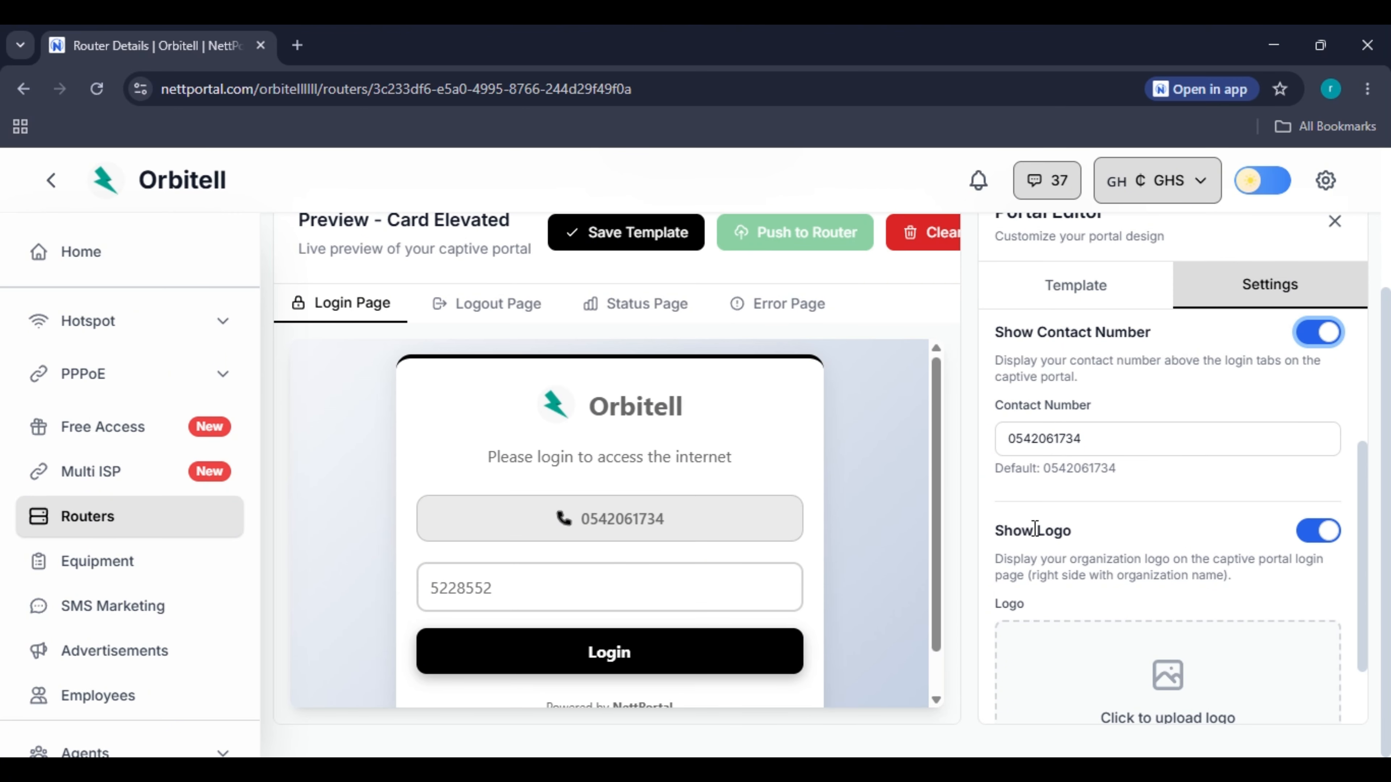
{"action": "double_click", "coordinate": [1115, 435]}
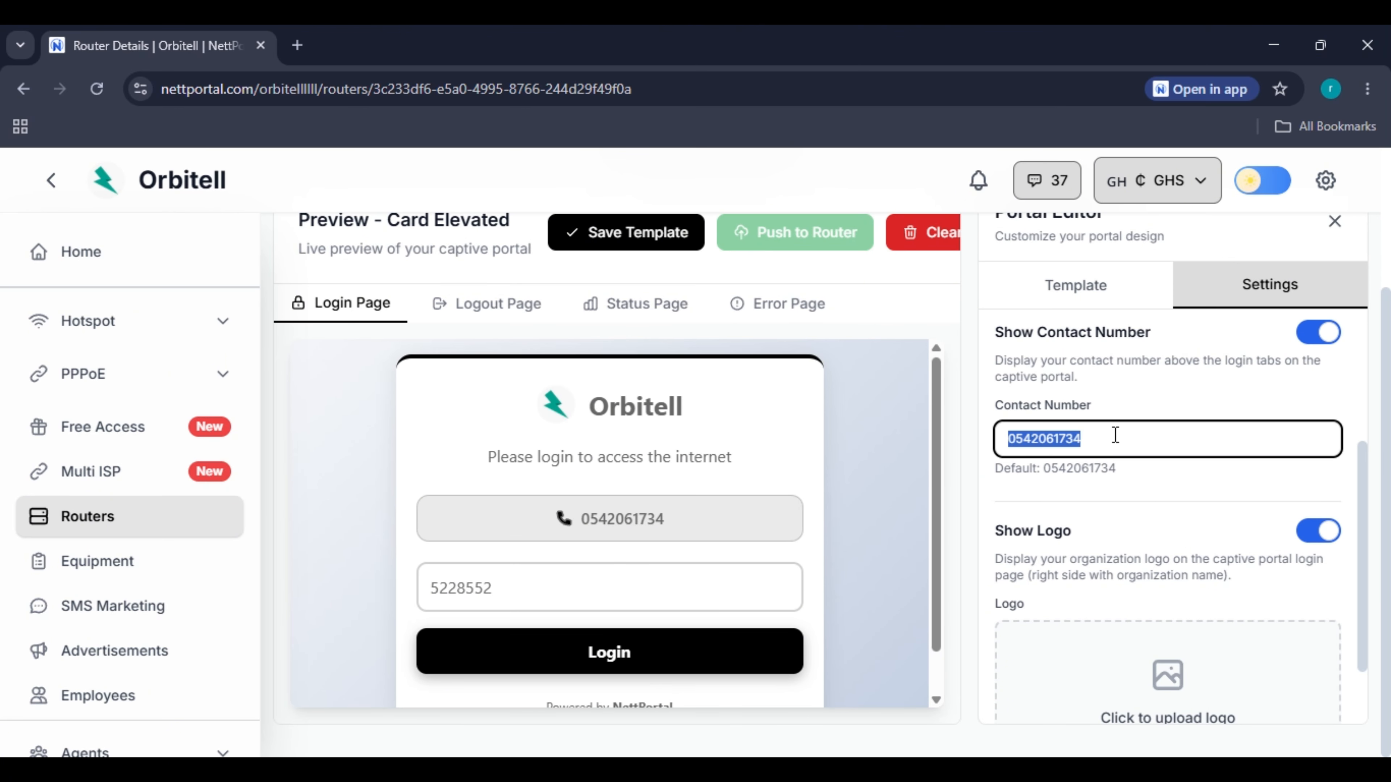
{"action": "type", "text": "000000000"}
{"action": "left_click", "coordinate": [1318, 332]}
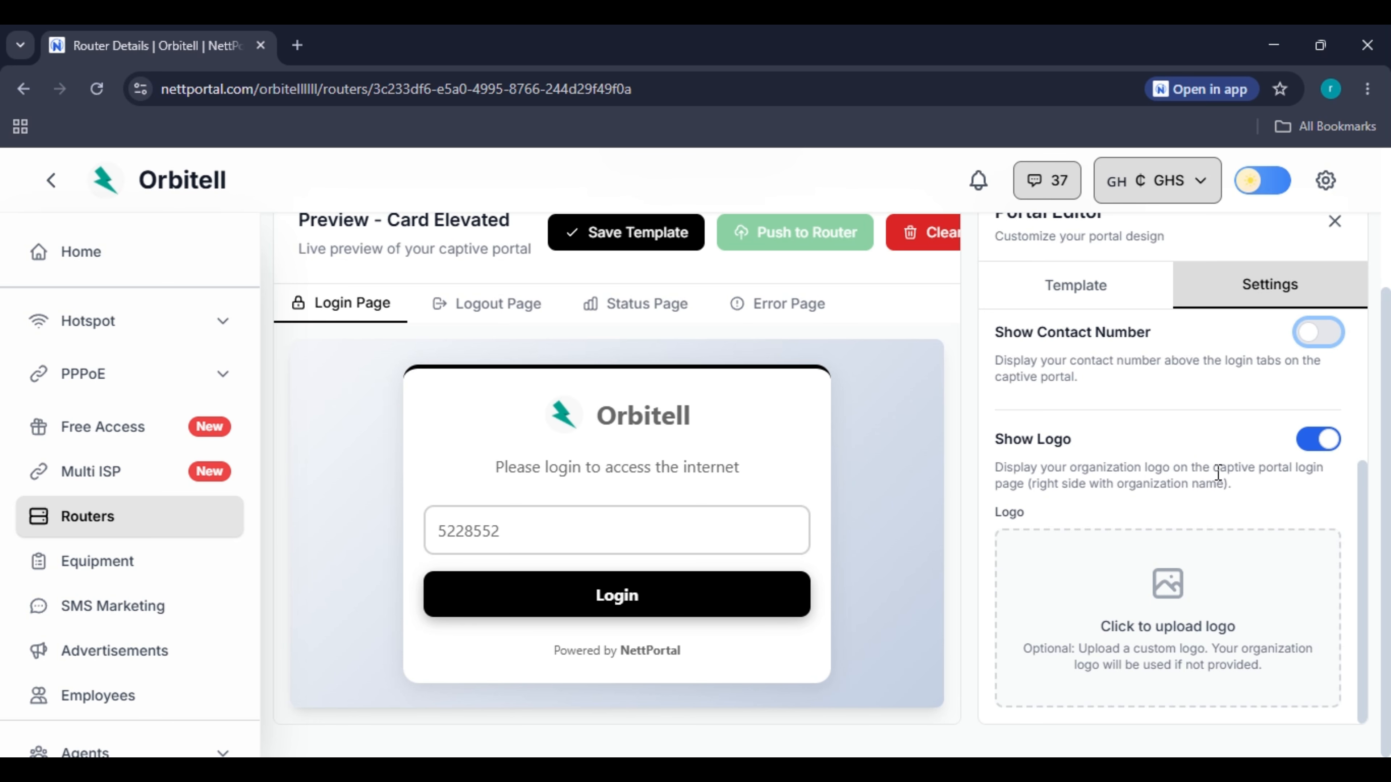
Keep the organization logo shown on the portal.
{"action": "left_click", "coordinate": [1318, 439]}
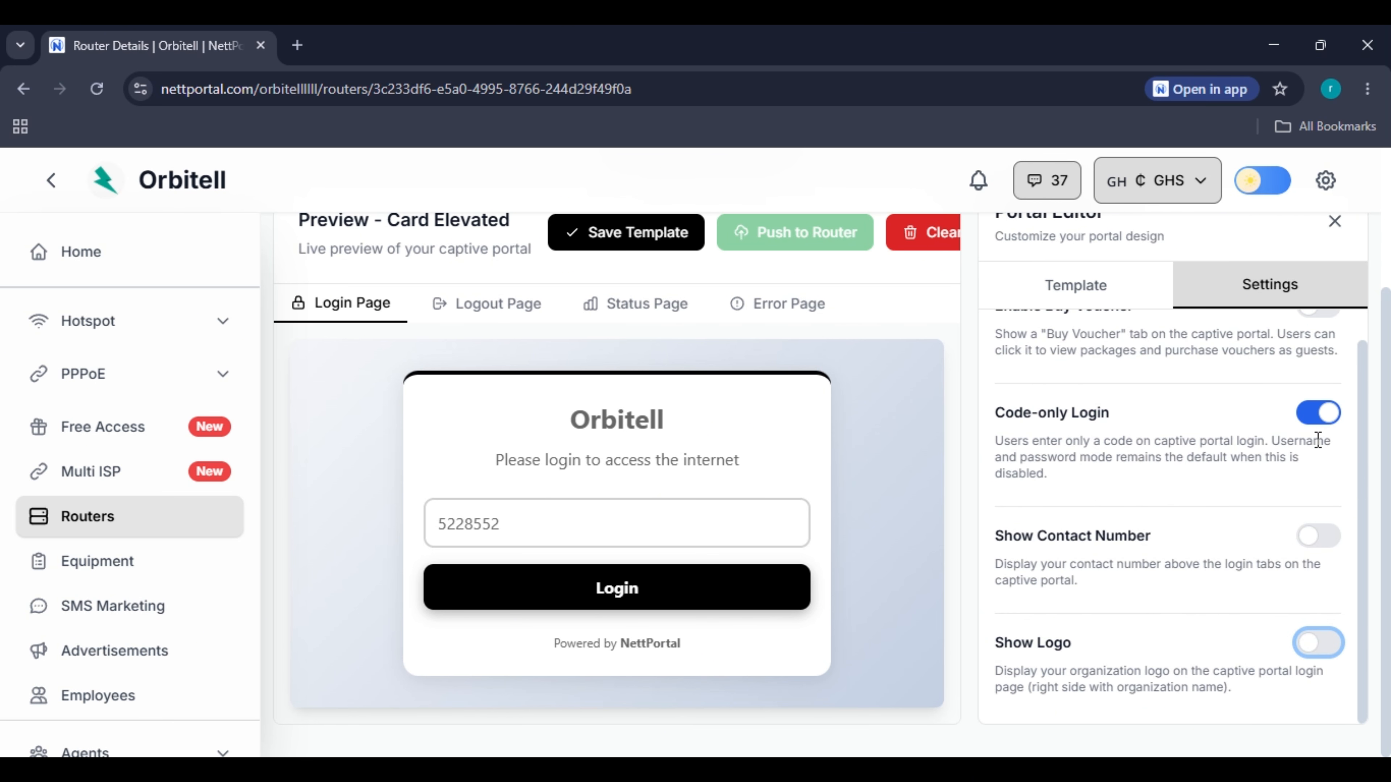
{"action": "left_click", "coordinate": [1318, 643]}
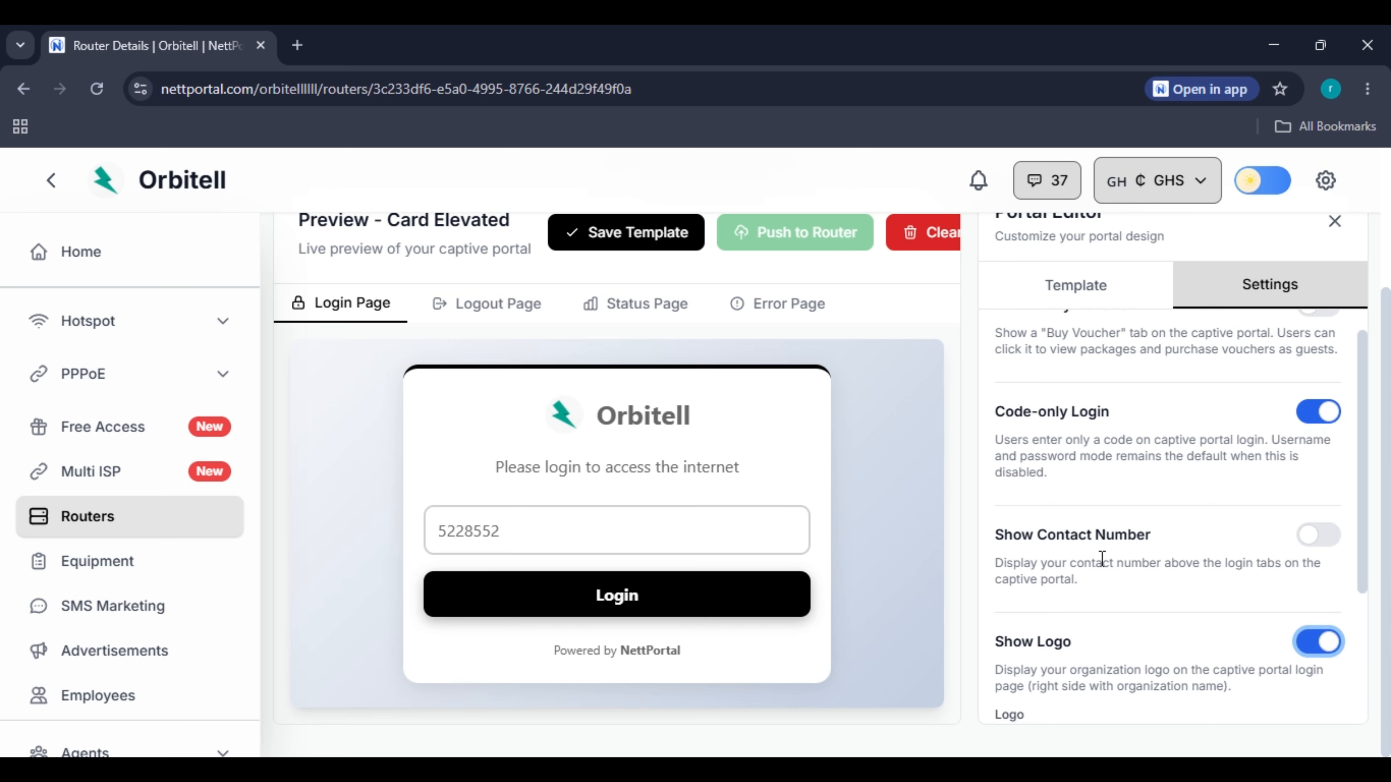
{"action": "scroll", "coordinate": [1107, 570], "scroll_direction": "down", "scroll_amount": 3}
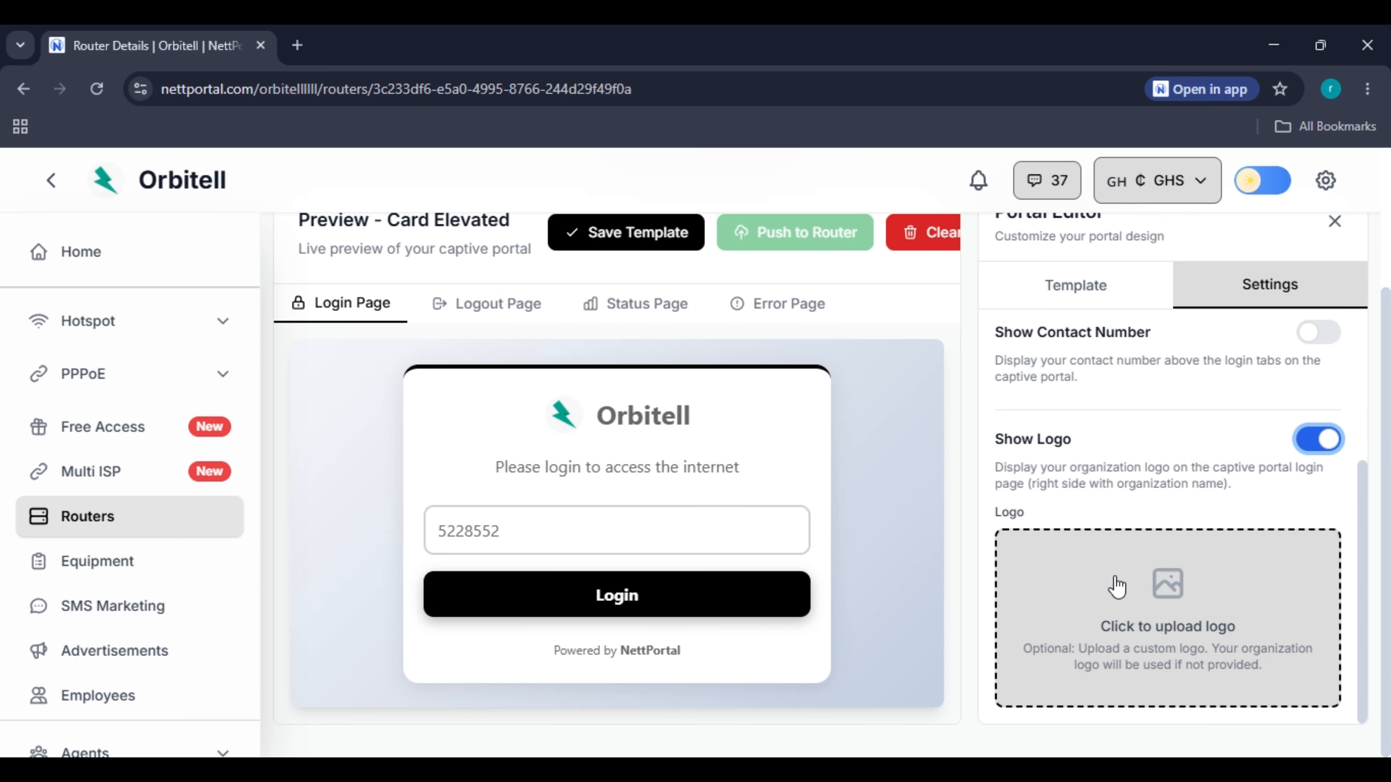
Save the Card Elevated portal template and push it to the Home Router.
{"action": "scroll", "coordinate": [1116, 586], "scroll_direction": "up", "scroll_amount": 4}
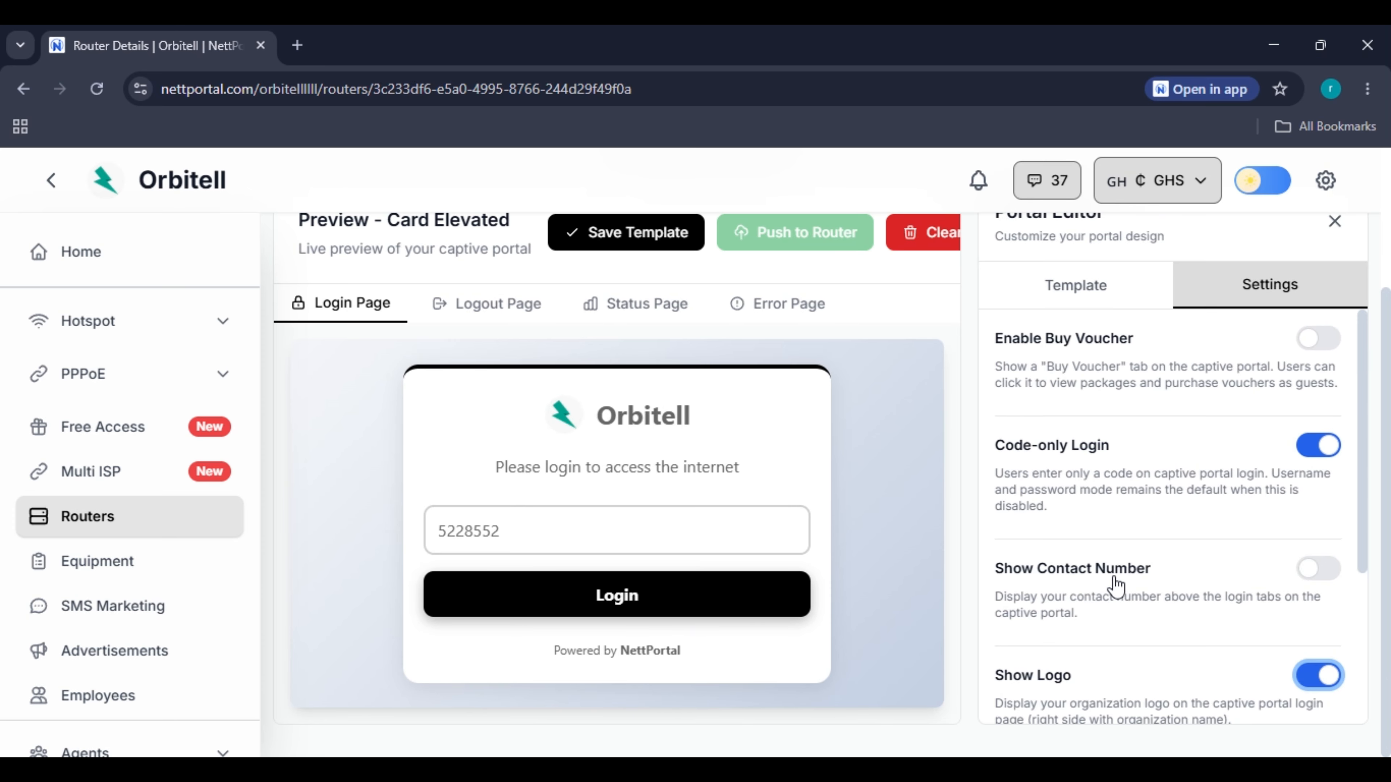
{"action": "scroll", "coordinate": [867, 433], "scroll_direction": "up", "scroll_amount": 3}
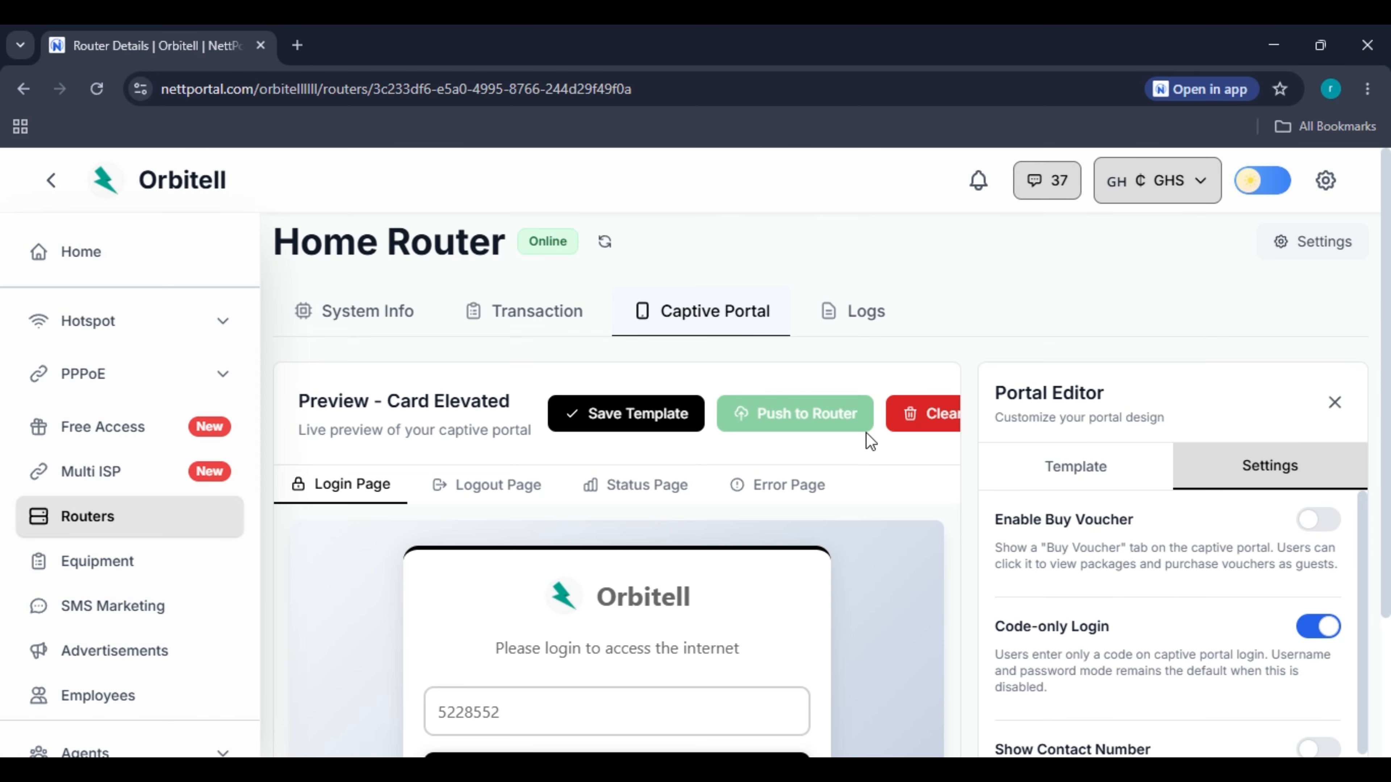
{"action": "left_click", "coordinate": [638, 425]}
{"action": "left_click", "coordinate": [636, 501]}
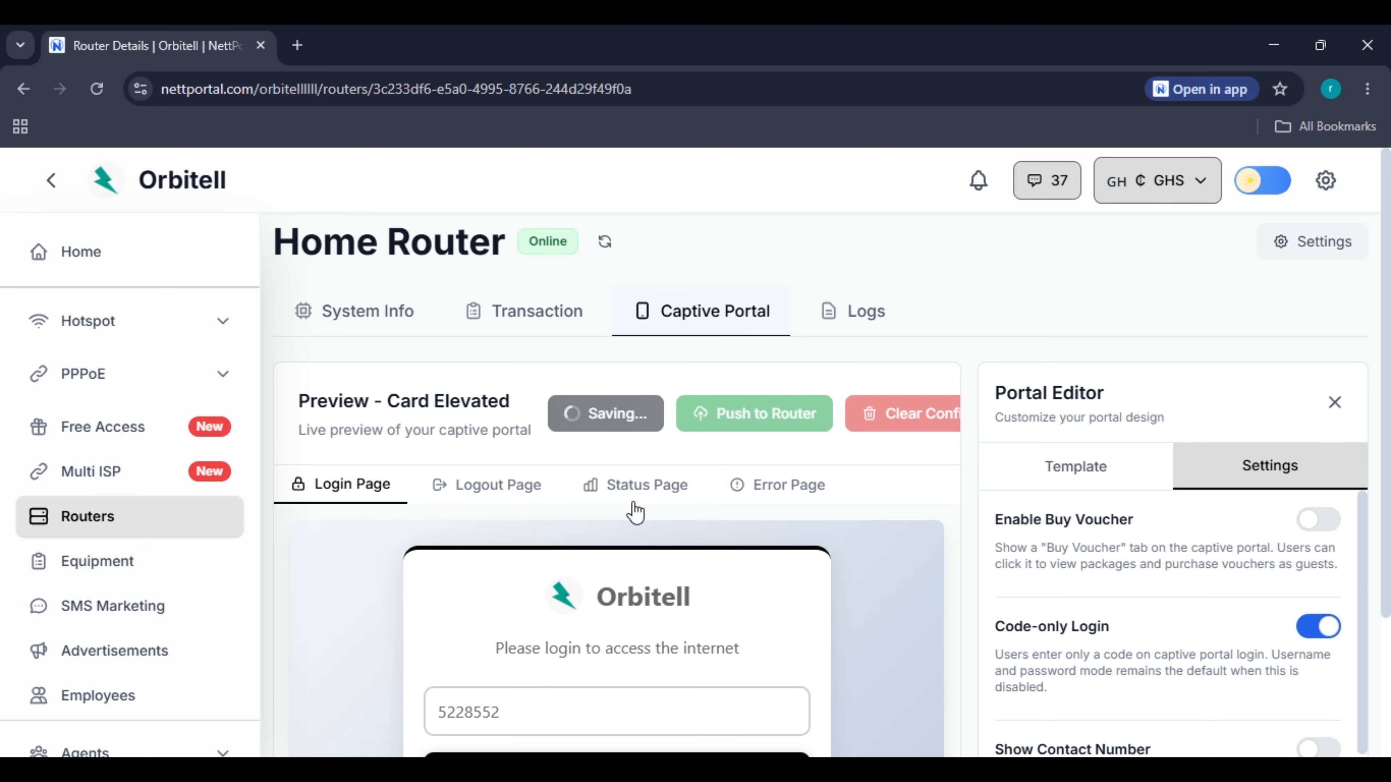
{"action": "left_click", "coordinate": [795, 493]}
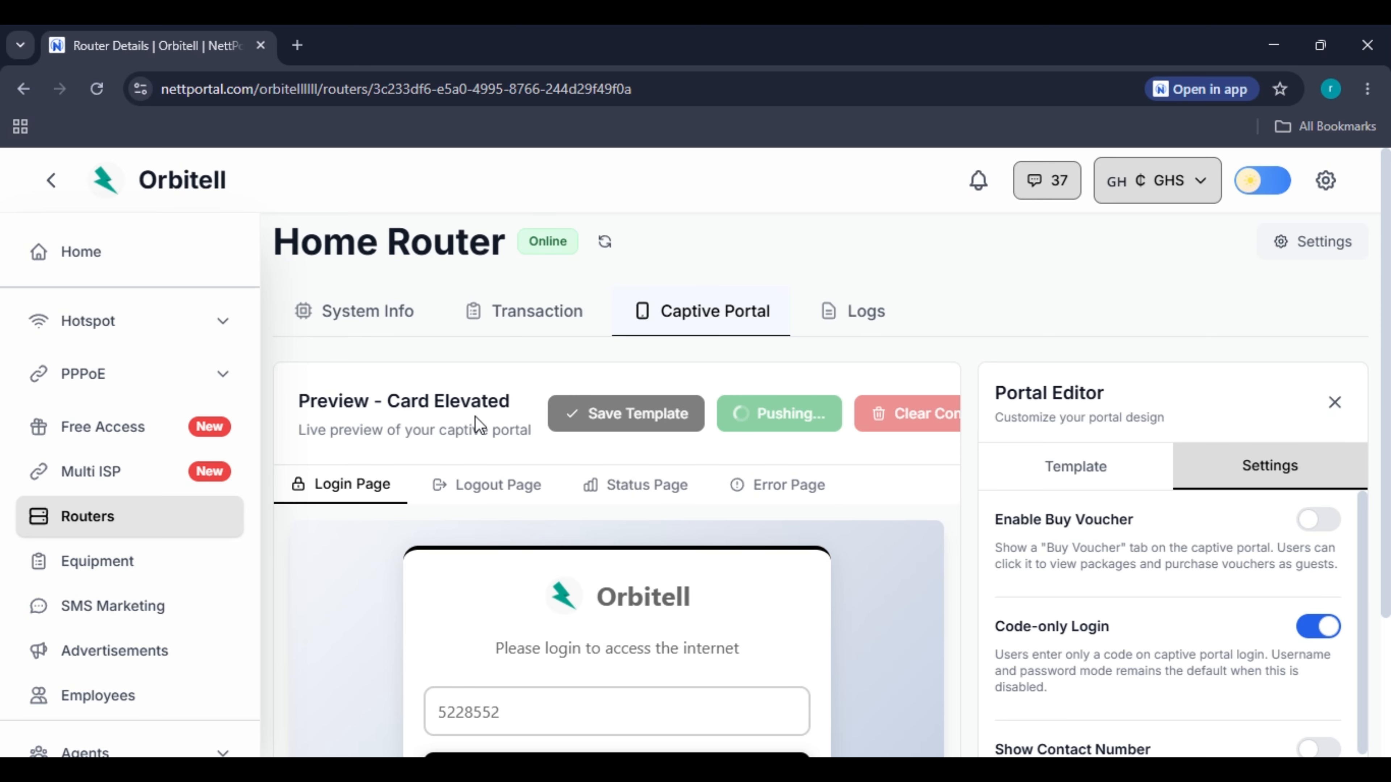
Open the MikroTik Routers list in a second tab and go to its Router Settings page.
{"action": "right_click", "coordinate": [1311, 255]}
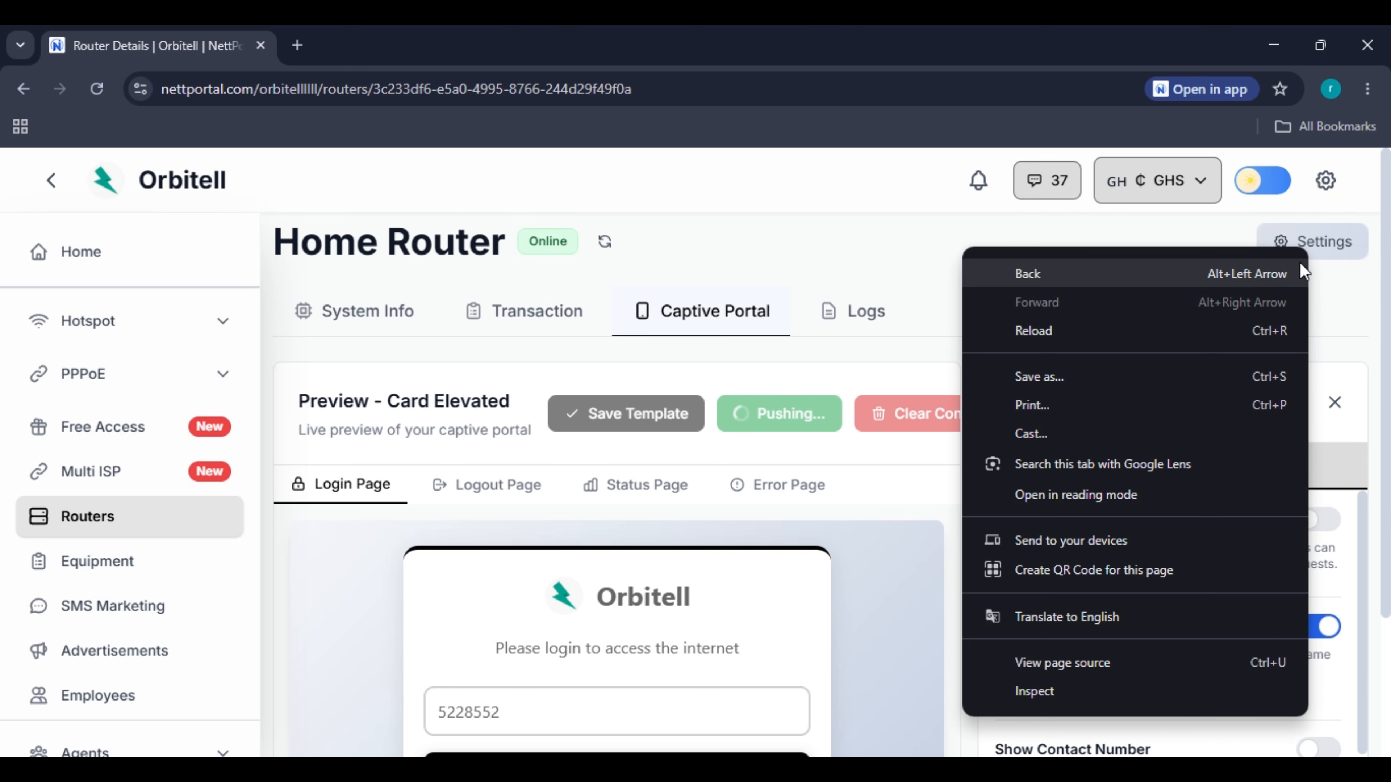
{"action": "left_click", "coordinate": [886, 242]}
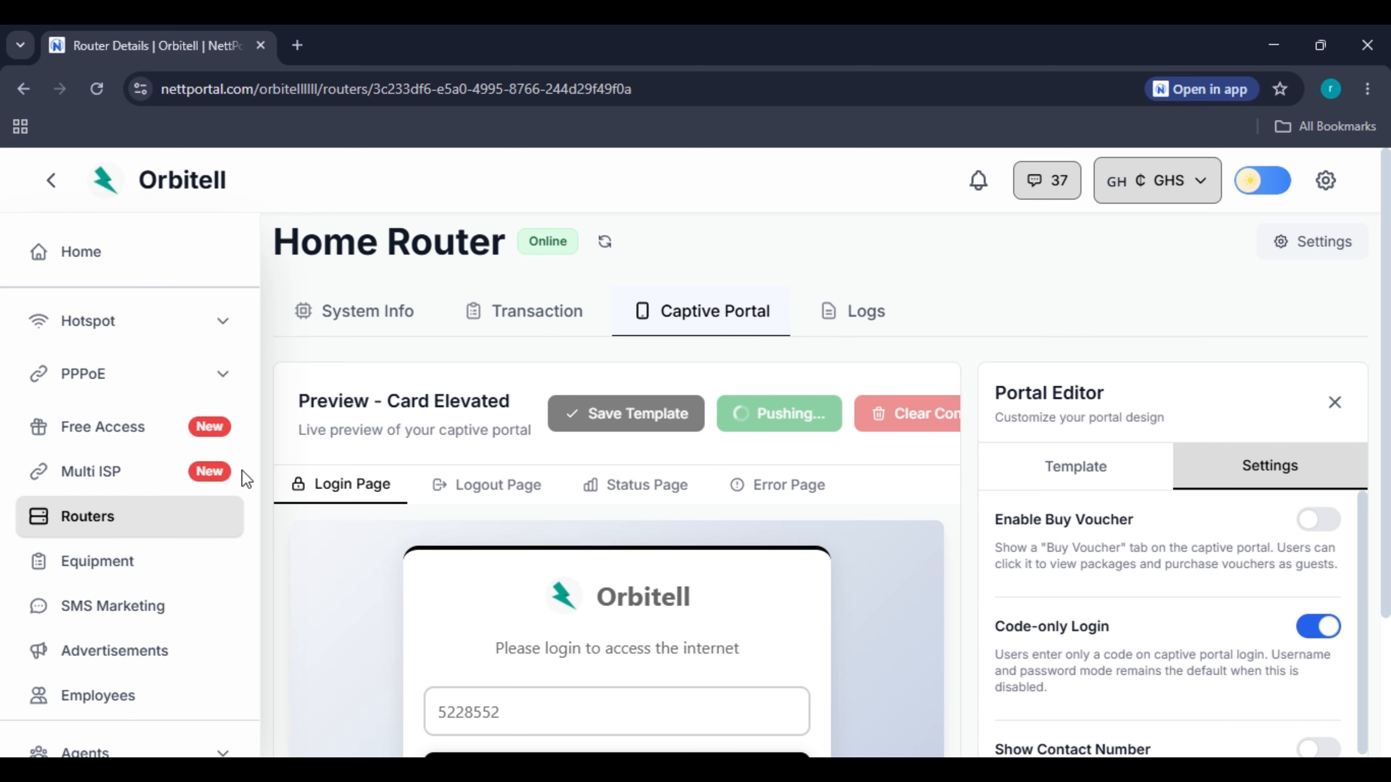
{"action": "right_click", "coordinate": [70, 524]}
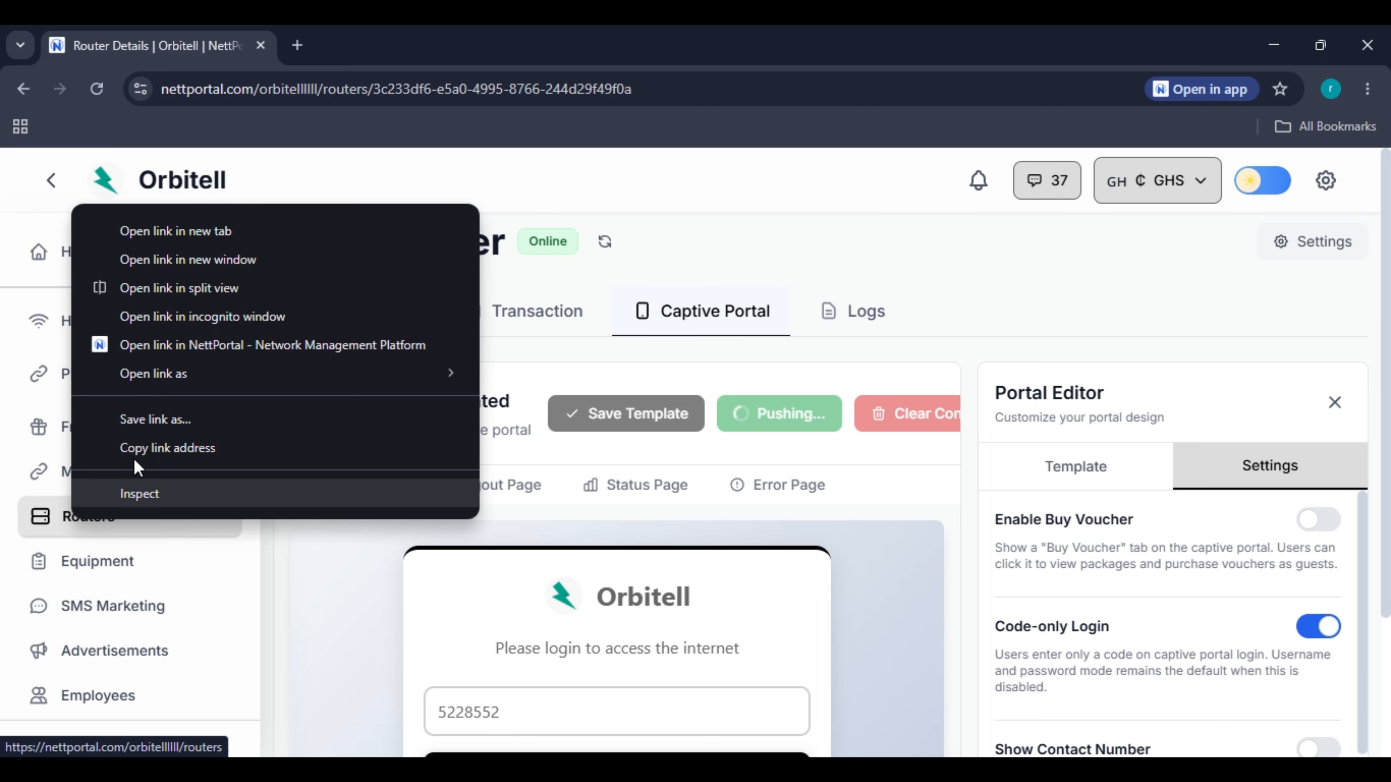
{"action": "left_click", "coordinate": [180, 238]}
{"action": "left_click", "coordinate": [342, 52]}
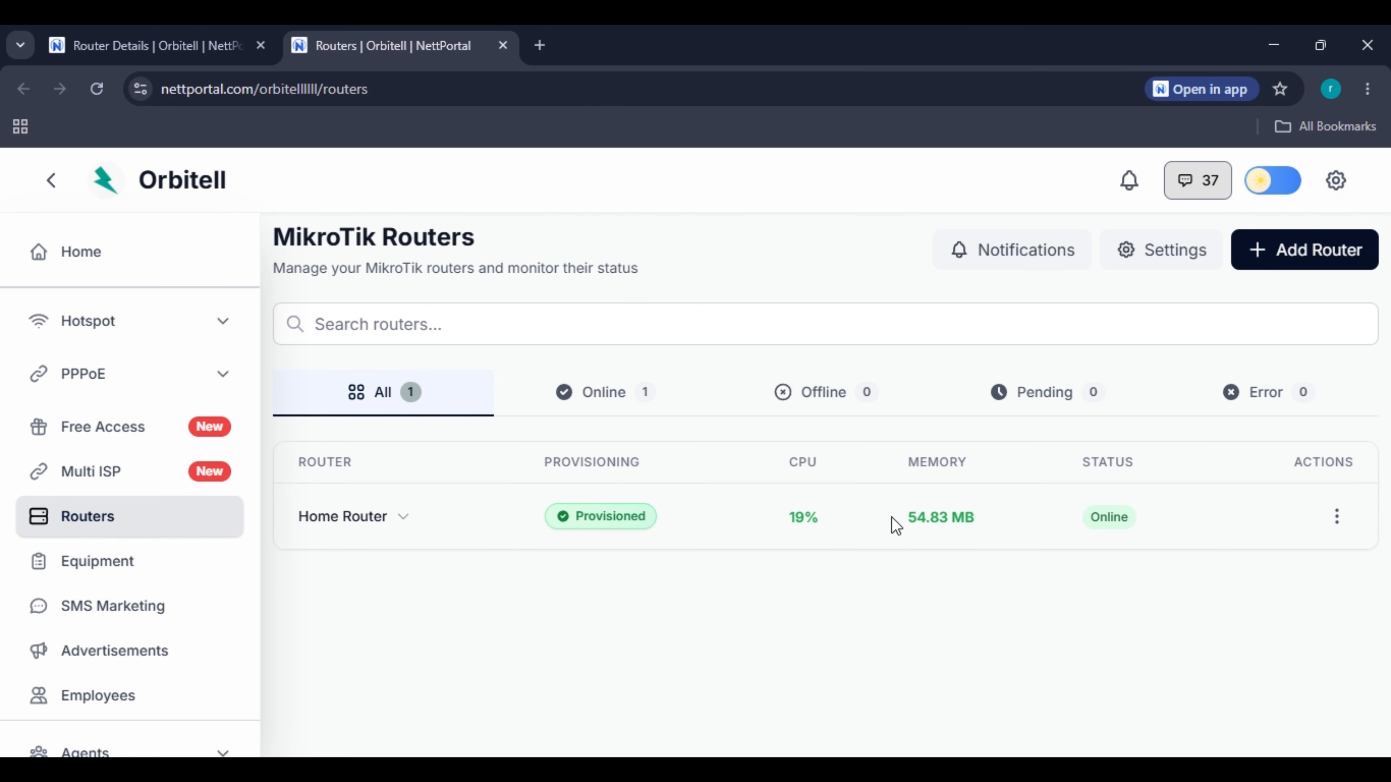
{"action": "left_click", "coordinate": [190, 49]}
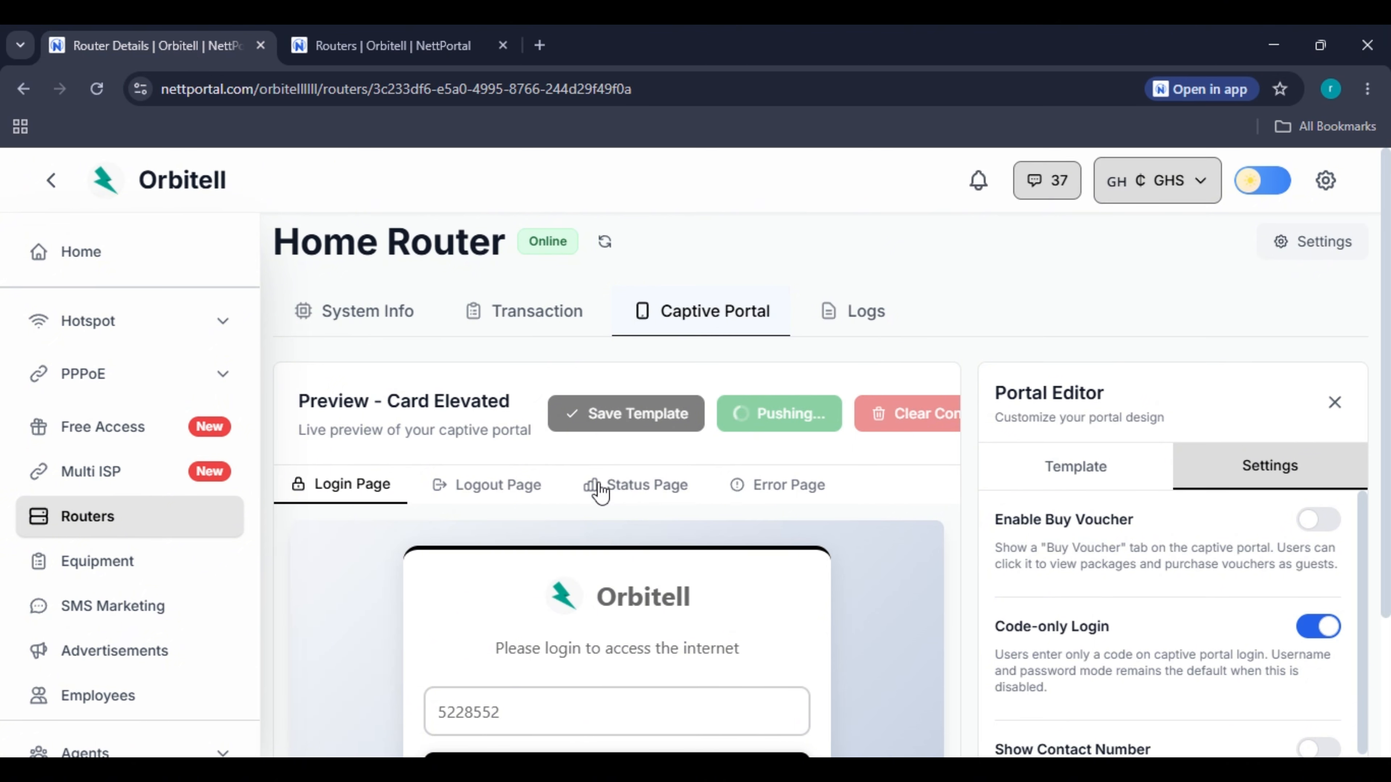
{"action": "left_click", "coordinate": [428, 49]}
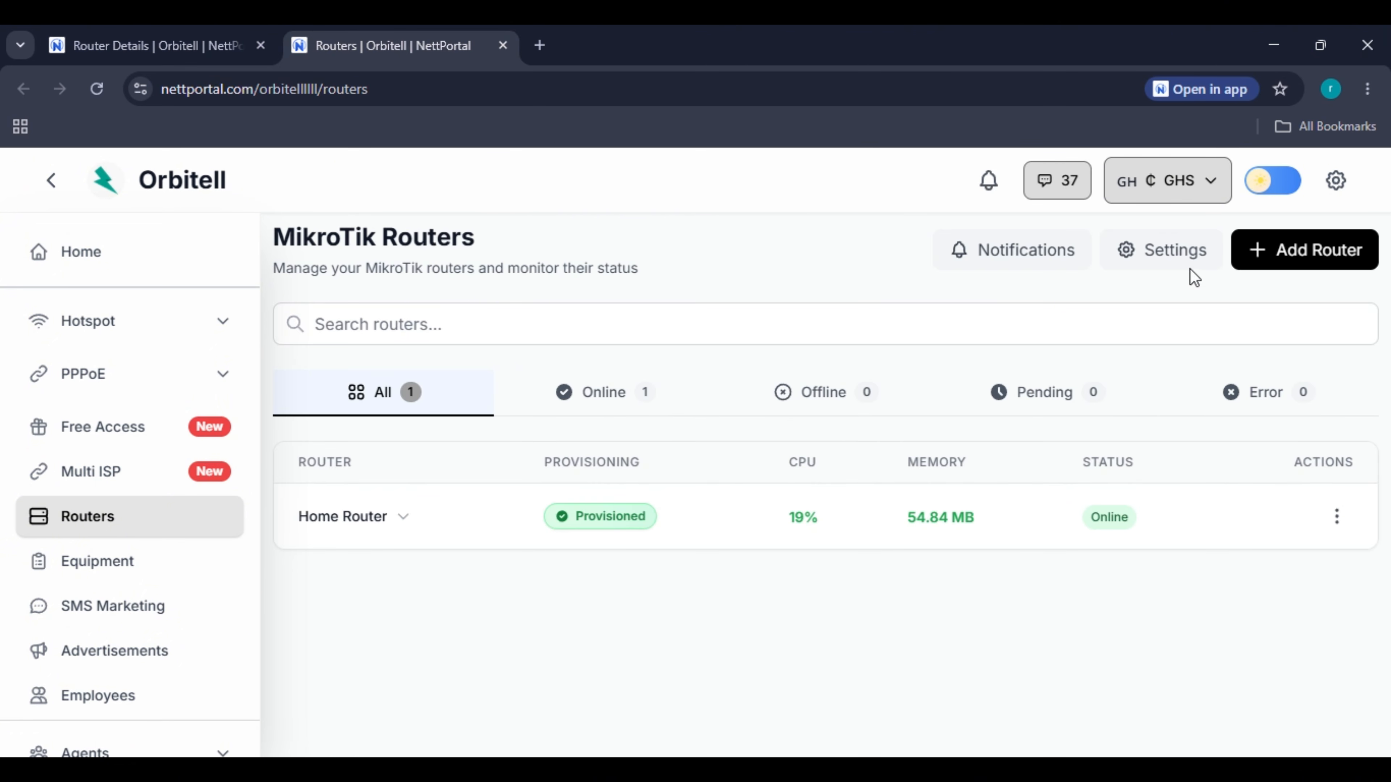
{"action": "left_click", "coordinate": [1161, 250]}
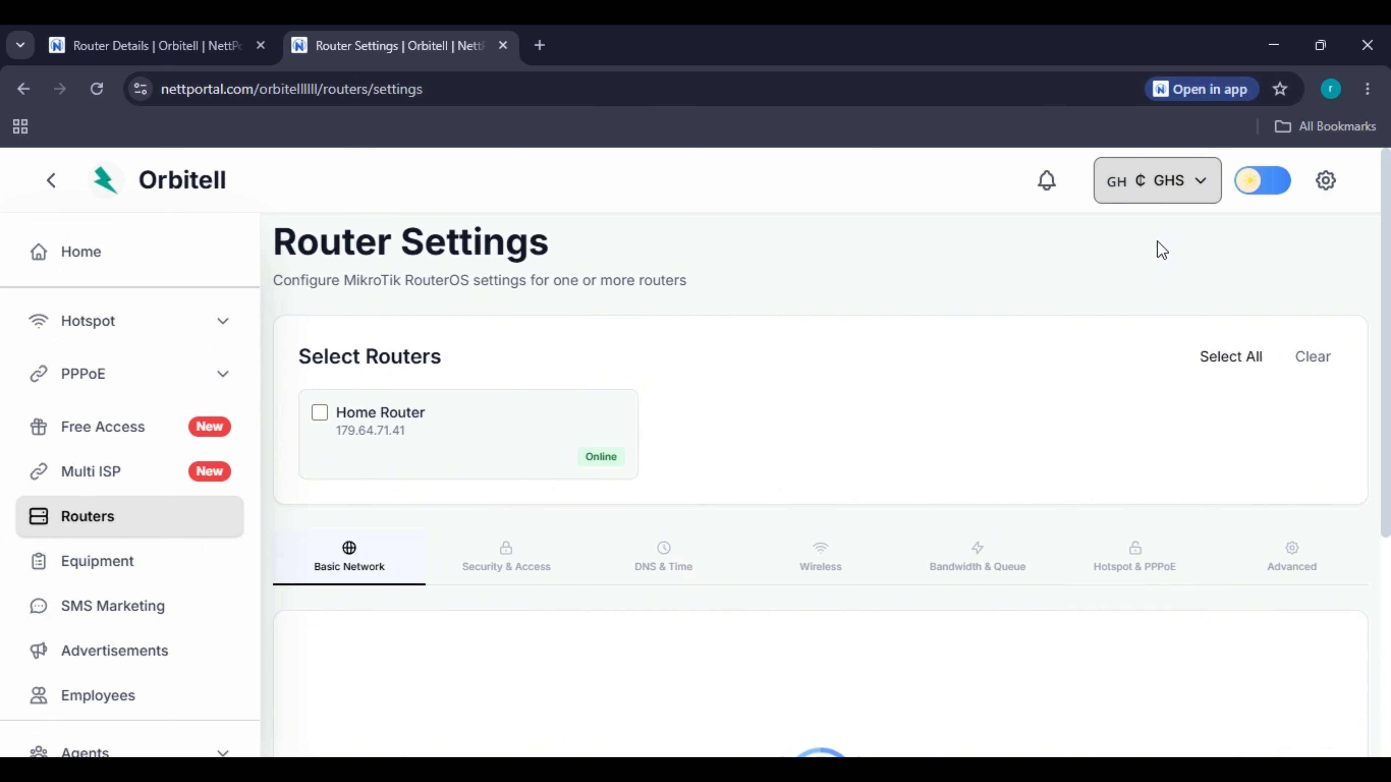
Select Home Router and tick Disable Hotspot Sharing under Firewall Advanced.
{"action": "left_click", "coordinate": [463, 423]}
{"action": "scroll", "coordinate": [832, 537], "scroll_direction": "down", "scroll_amount": 4}
{"action": "left_click", "coordinate": [1299, 329]}
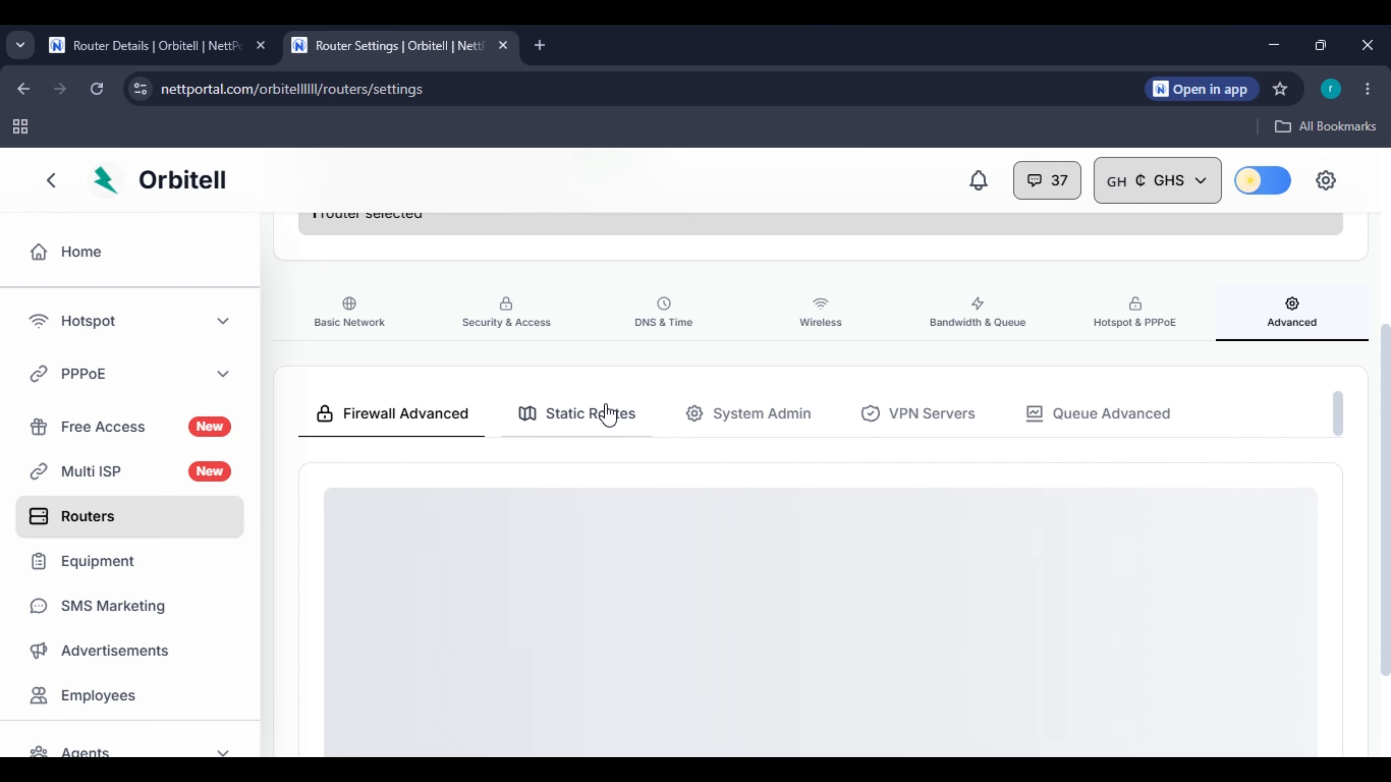
{"action": "scroll", "coordinate": [559, 507], "scroll_direction": "down", "scroll_amount": 2}
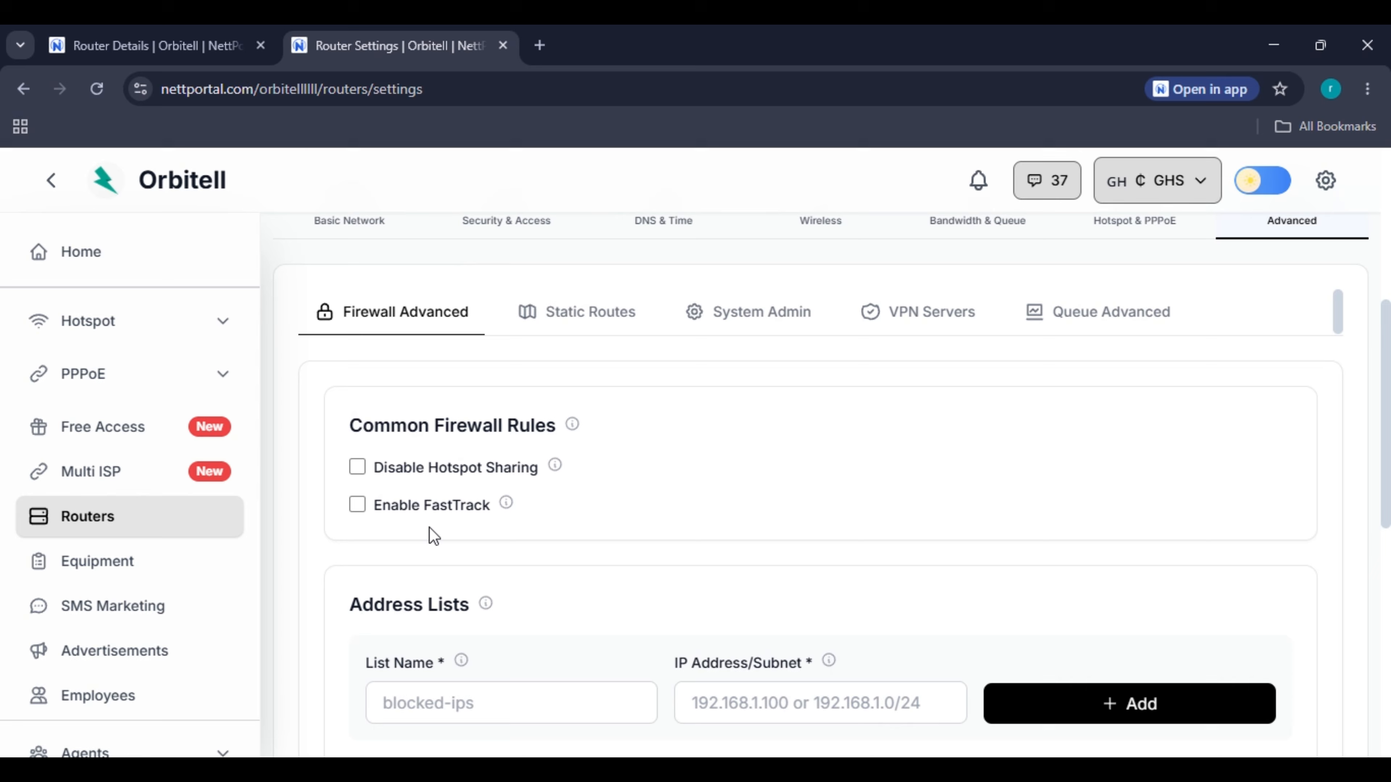
{"action": "left_click", "coordinate": [411, 470]}
Apply and confirm the settings, installing the anti-sharing mangle rule on Home Router.
{"action": "scroll", "coordinate": [669, 499], "scroll_direction": "down", "scroll_amount": 10}
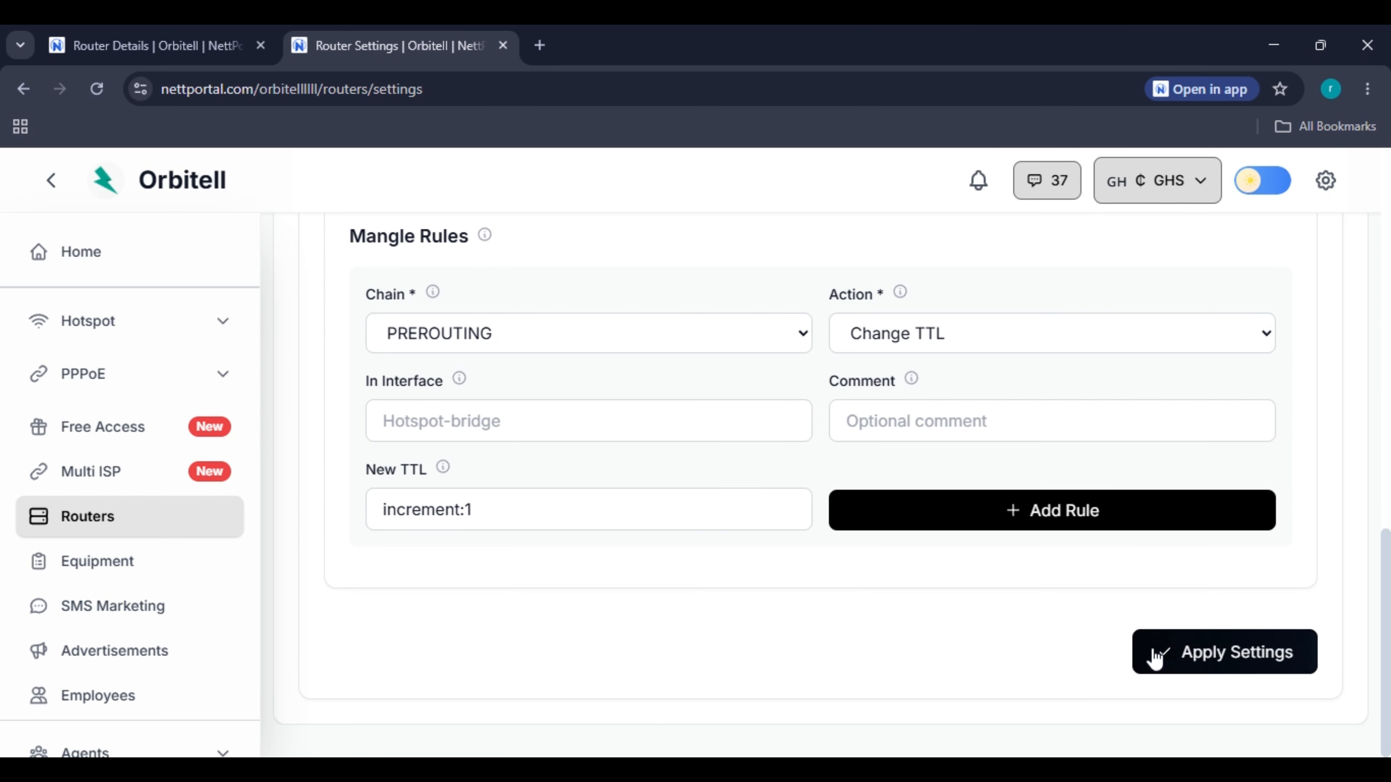
{"action": "scroll", "coordinate": [751, 590], "scroll_direction": "up", "scroll_amount": 10}
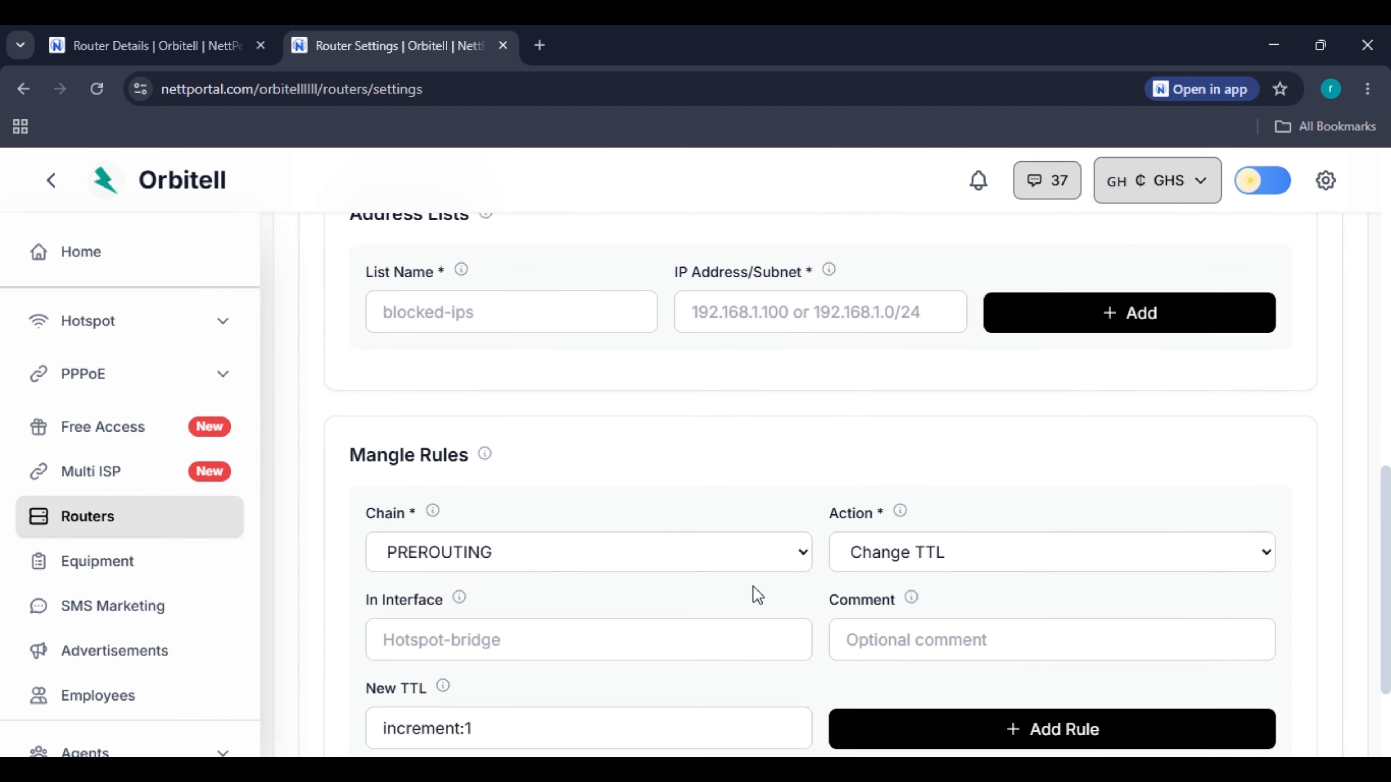
{"action": "scroll", "coordinate": [1161, 640], "scroll_direction": "down", "scroll_amount": 10}
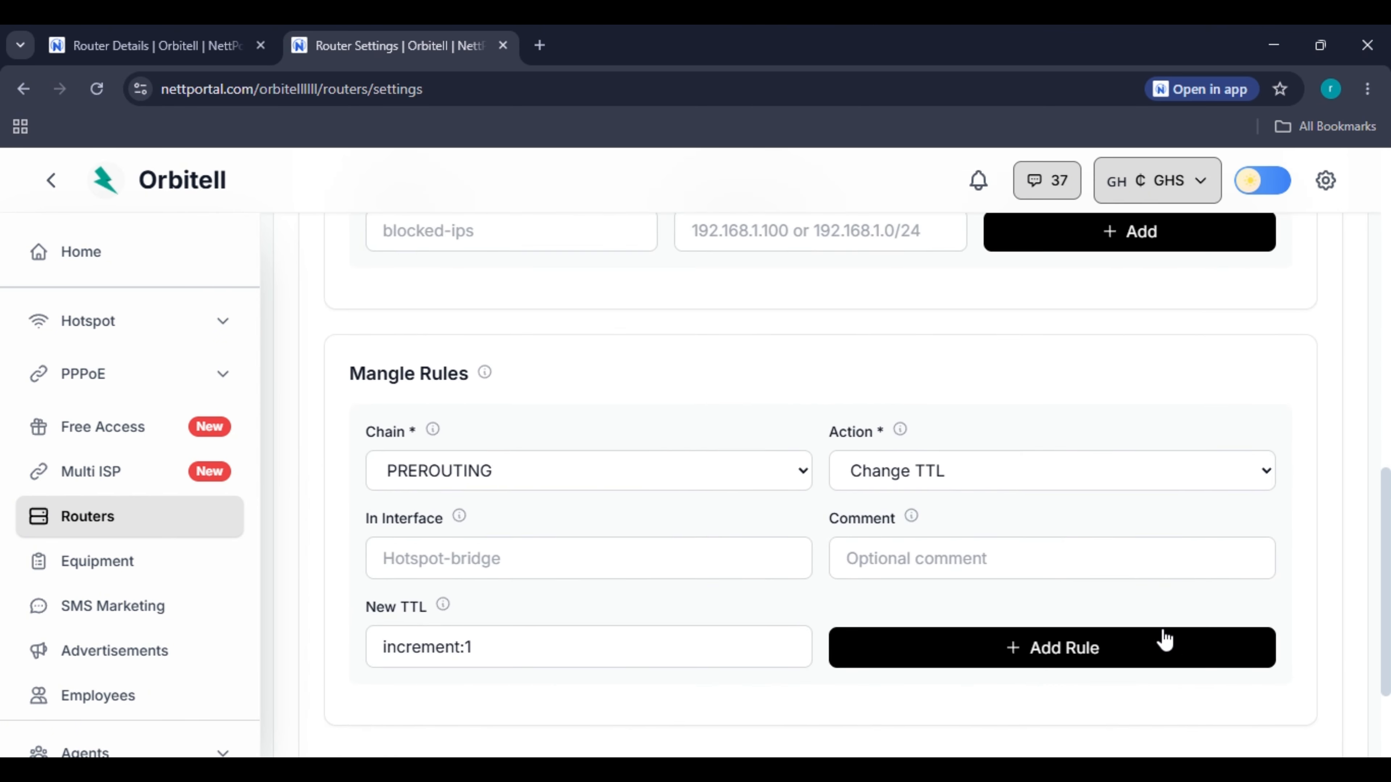
{"action": "left_click", "coordinate": [1219, 654]}
{"action": "left_click", "coordinate": [847, 575]}
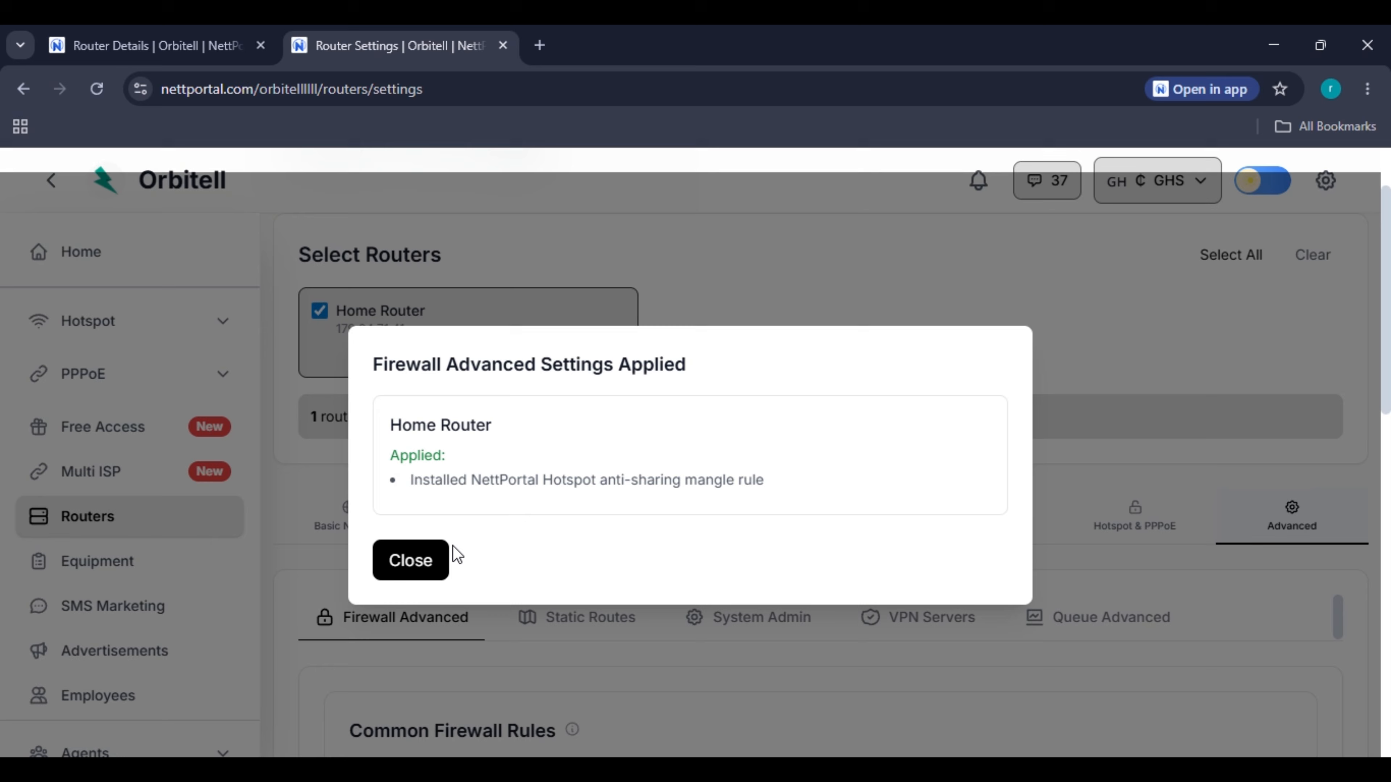
{"action": "left_click", "coordinate": [413, 561]}
{"action": "left_click", "coordinate": [170, 50]}
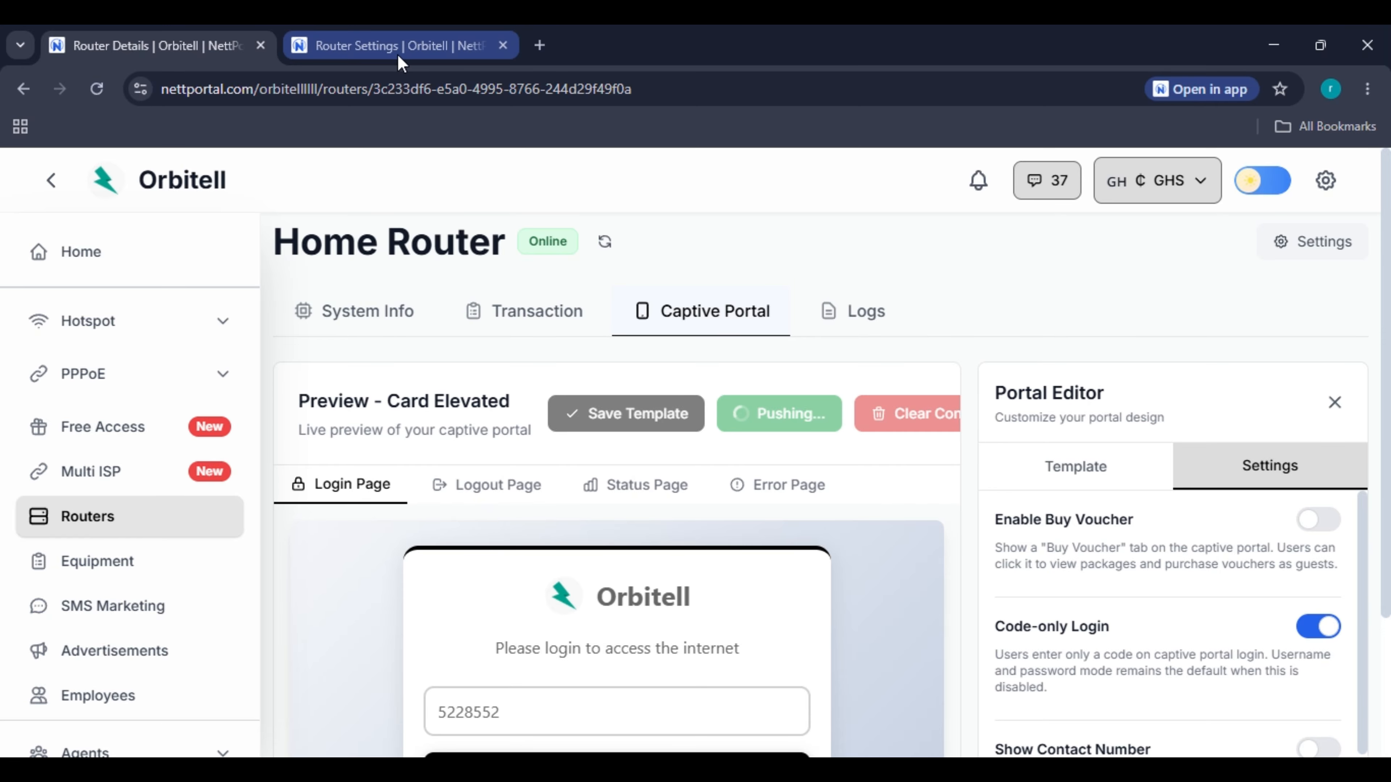
Review Home Router's Hotspot & PPPoE settings, then return to the MikroTik Routers list.
{"action": "left_click", "coordinate": [430, 57]}
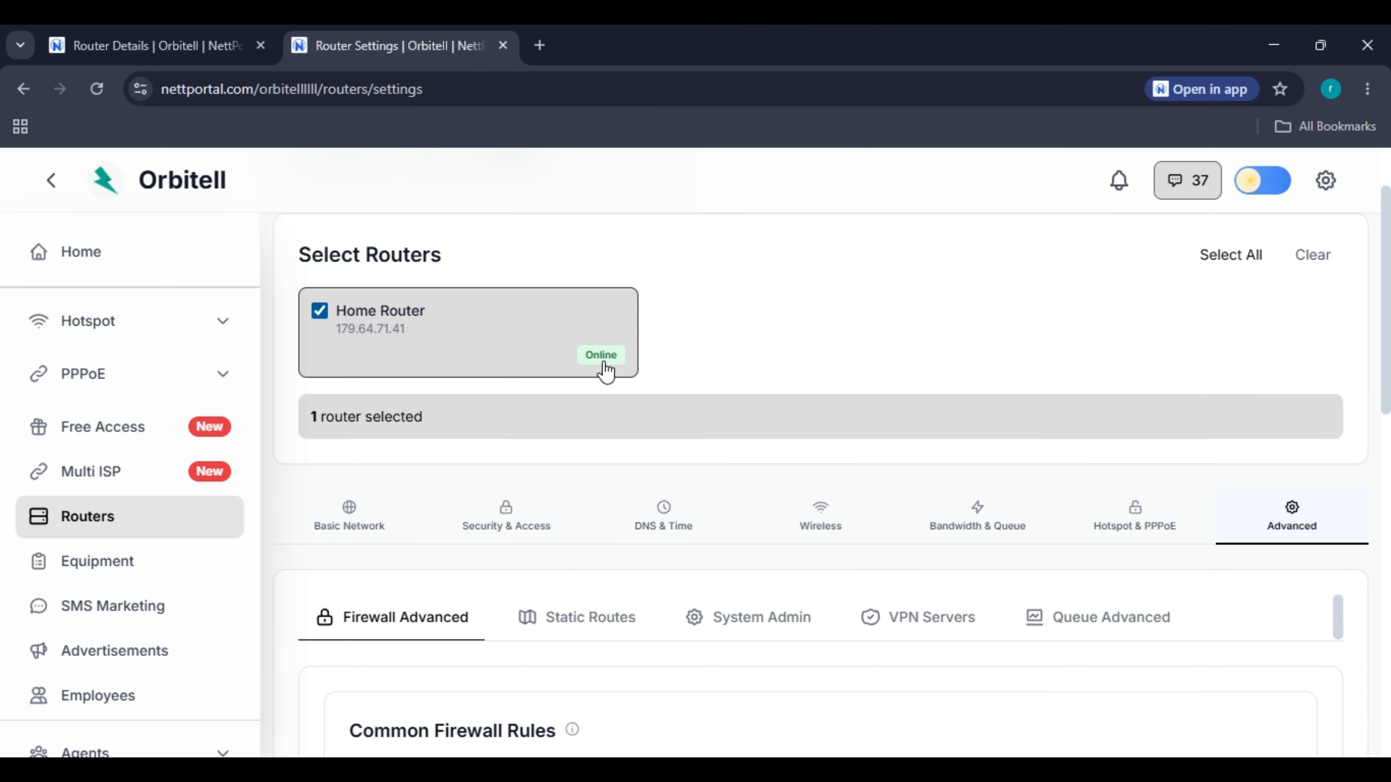
{"action": "scroll", "coordinate": [608, 374], "scroll_direction": "down", "scroll_amount": 8}
{"action": "scroll", "coordinate": [605, 562], "scroll_direction": "up", "scroll_amount": 6}
{"action": "scroll", "coordinate": [957, 503], "scroll_direction": "up", "scroll_amount": 4}
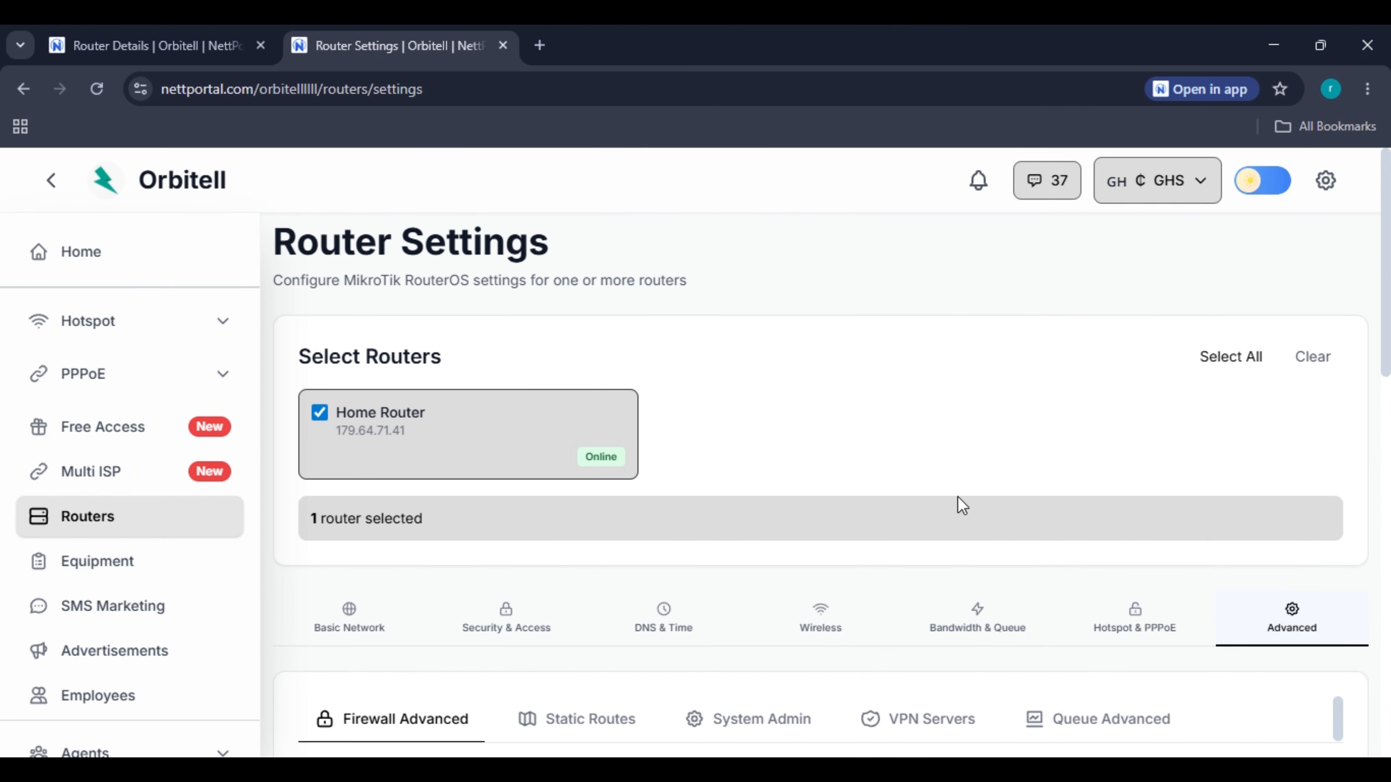
{"action": "scroll", "coordinate": [1109, 366], "scroll_direction": "down", "scroll_amount": 6}
{"action": "scroll", "coordinate": [1130, 335], "scroll_direction": "up", "scroll_amount": 2}
{"action": "left_click", "coordinate": [1148, 335]}
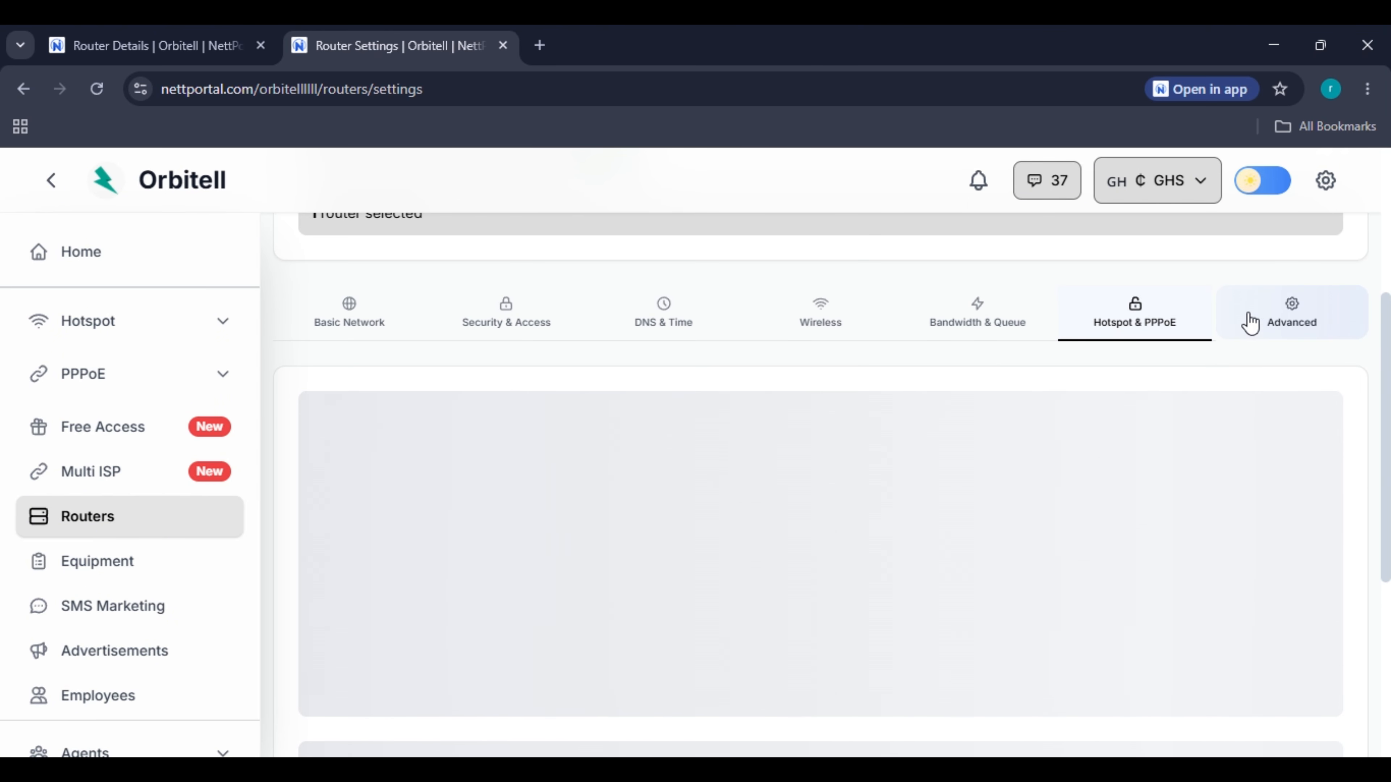
{"action": "scroll", "coordinate": [898, 465], "scroll_direction": "down", "scroll_amount": 4}
{"action": "scroll", "coordinate": [718, 526], "scroll_direction": "up", "scroll_amount": 8}
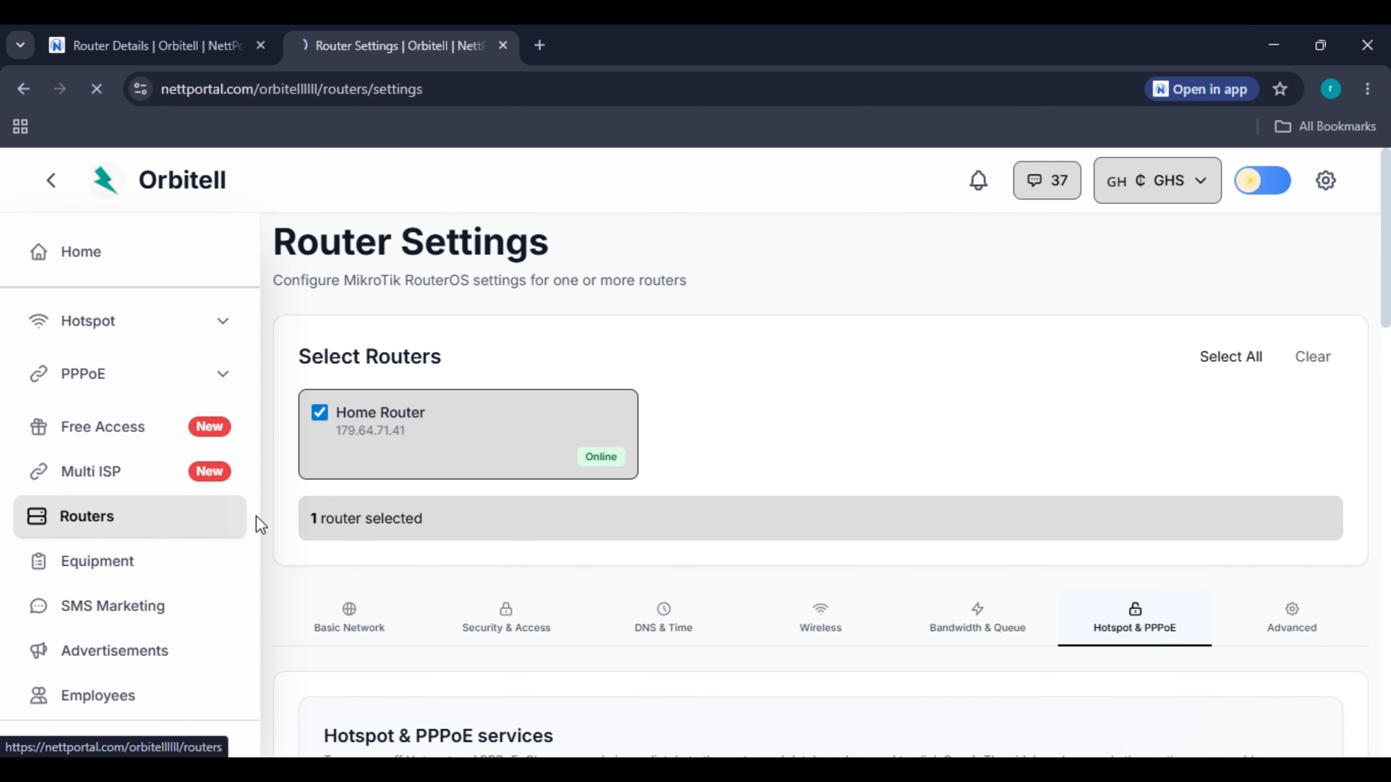
{"action": "left_click", "coordinate": [244, 517]}
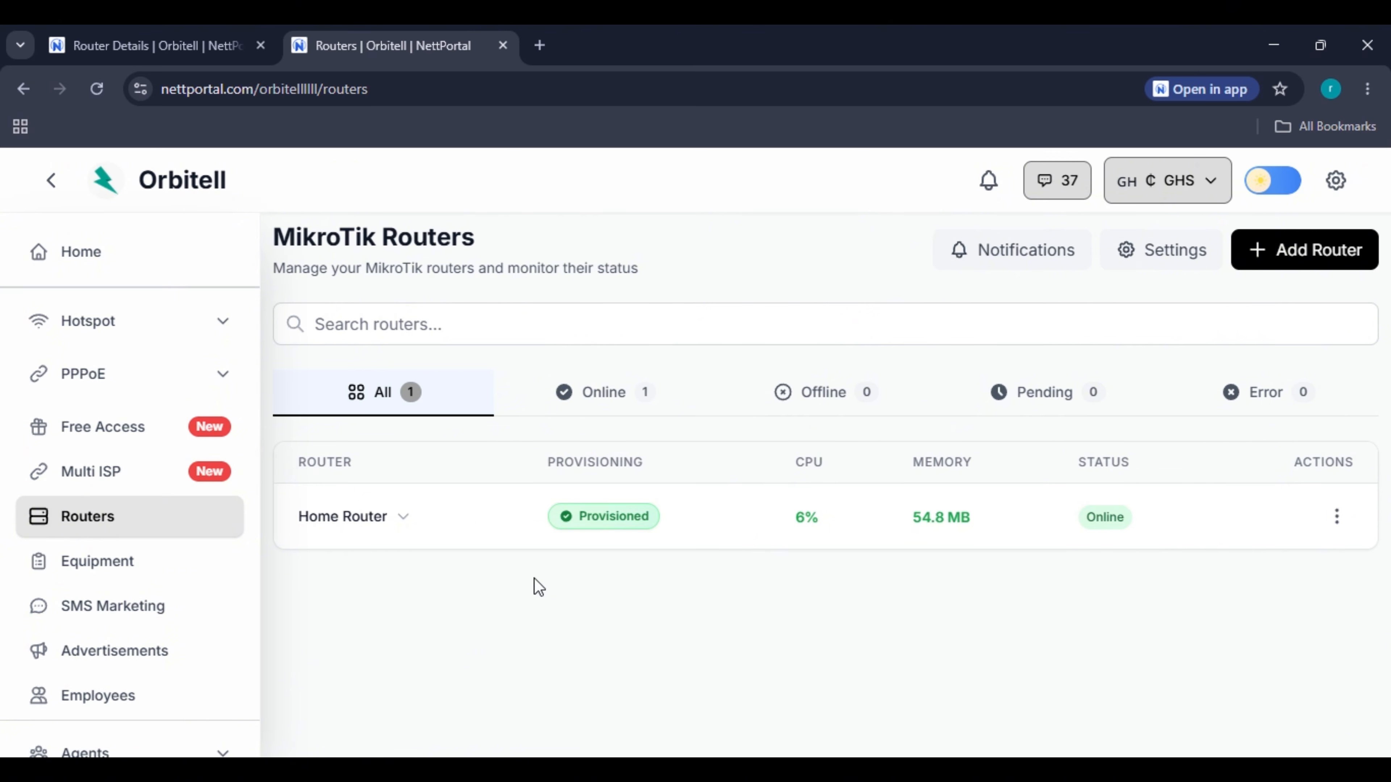
Confirm the portal template push succeeded, then view Hotspot Profiles with the default profile.
{"action": "left_click", "coordinate": [168, 48]}
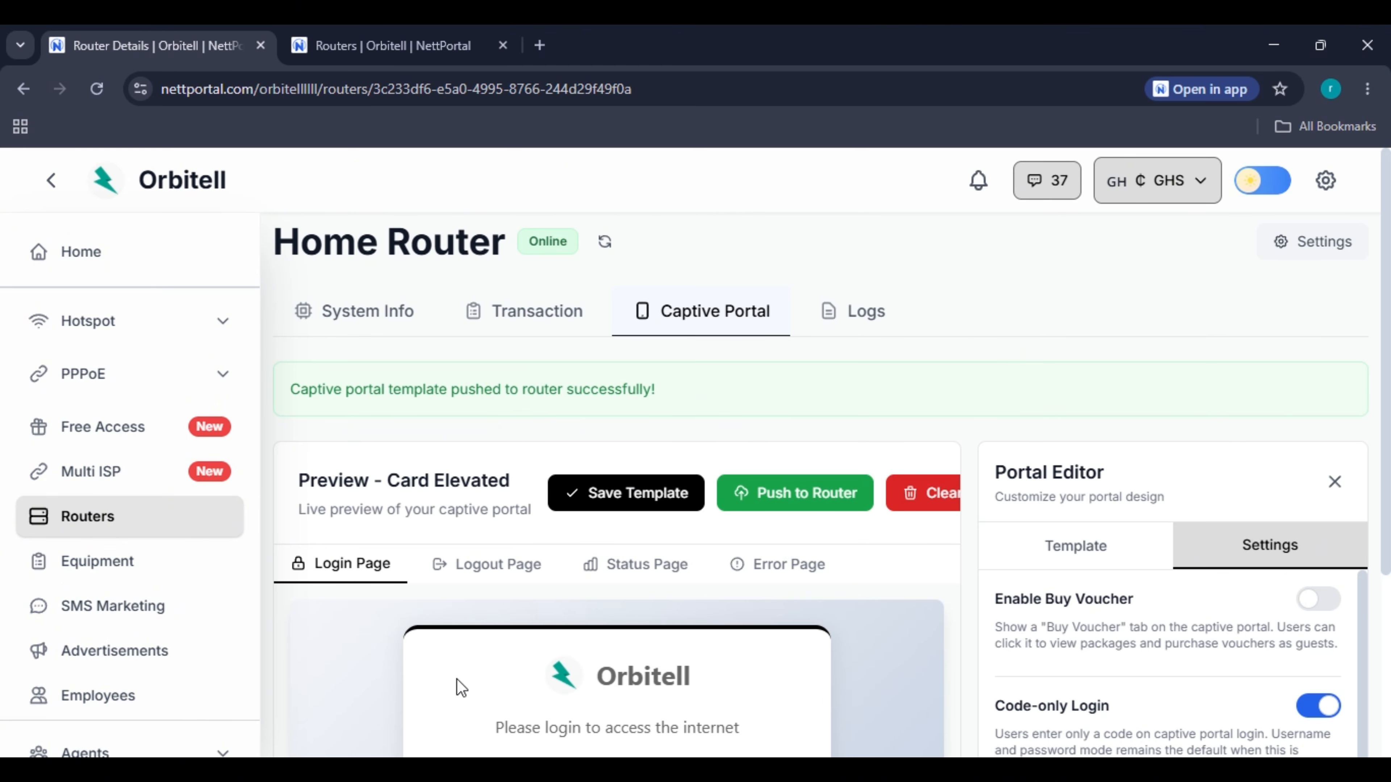
{"action": "scroll", "coordinate": [635, 384], "scroll_direction": "down", "scroll_amount": 3}
{"action": "scroll", "coordinate": [655, 507], "scroll_direction": "up", "scroll_amount": 3}
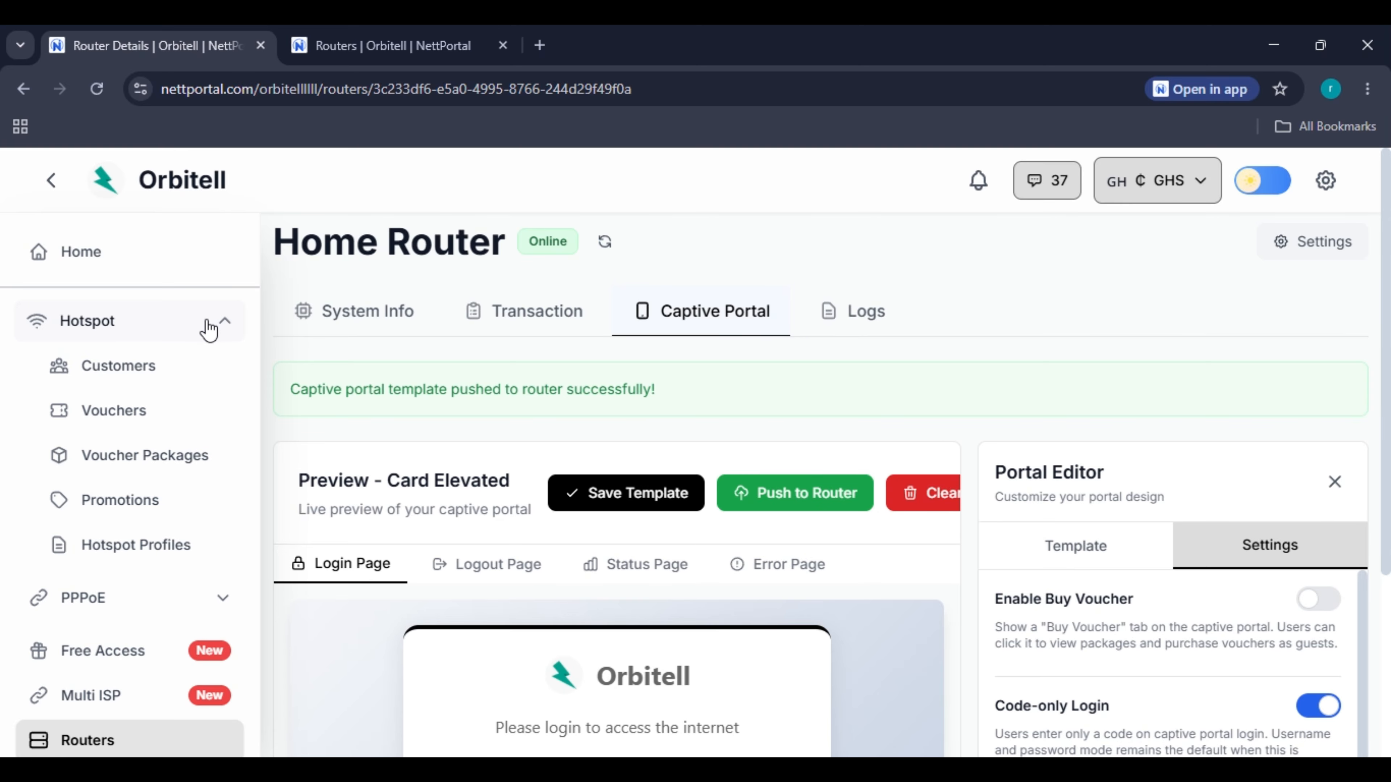
{"action": "left_click", "coordinate": [161, 545]}
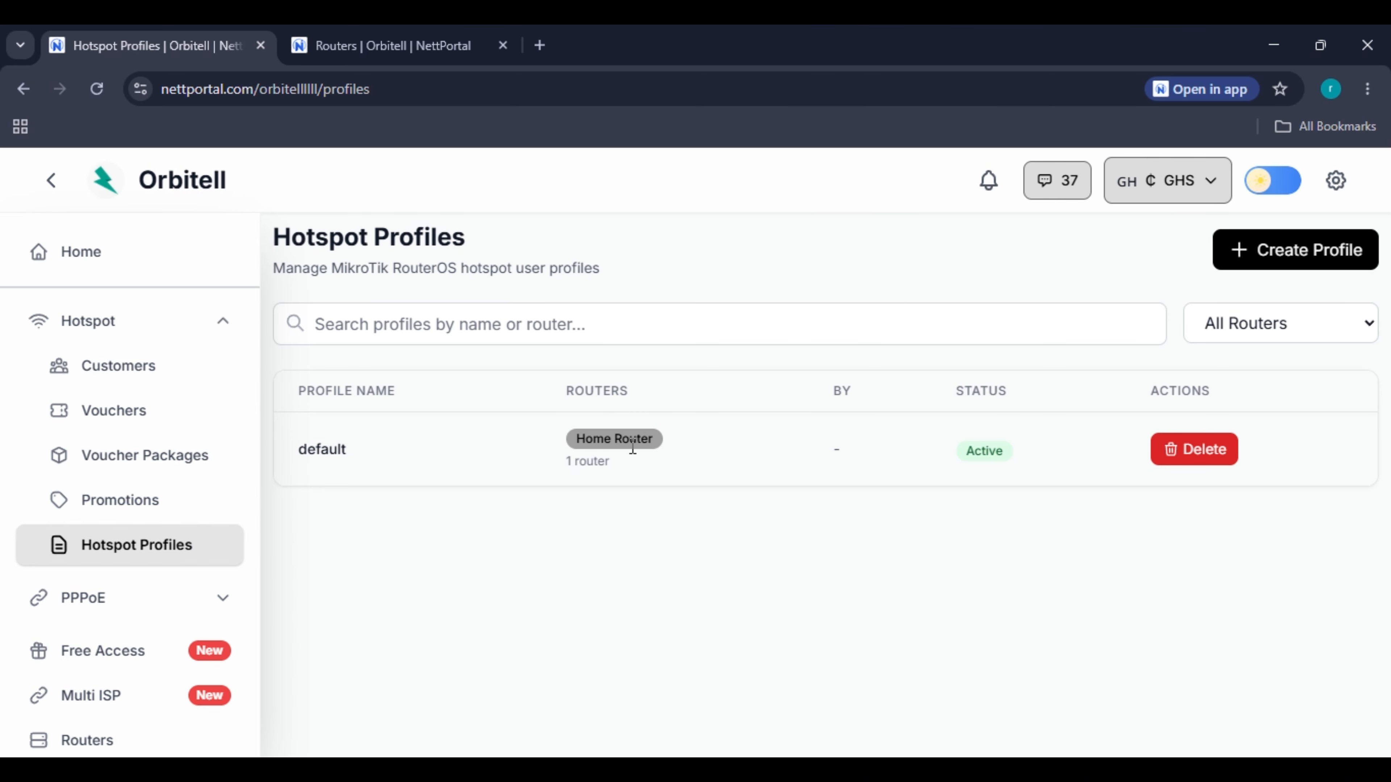
Begin a new hotspot profile named 'Profile 1' assigned to Home Router, ready for a rate limit.
{"action": "left_click", "coordinate": [1314, 250]}
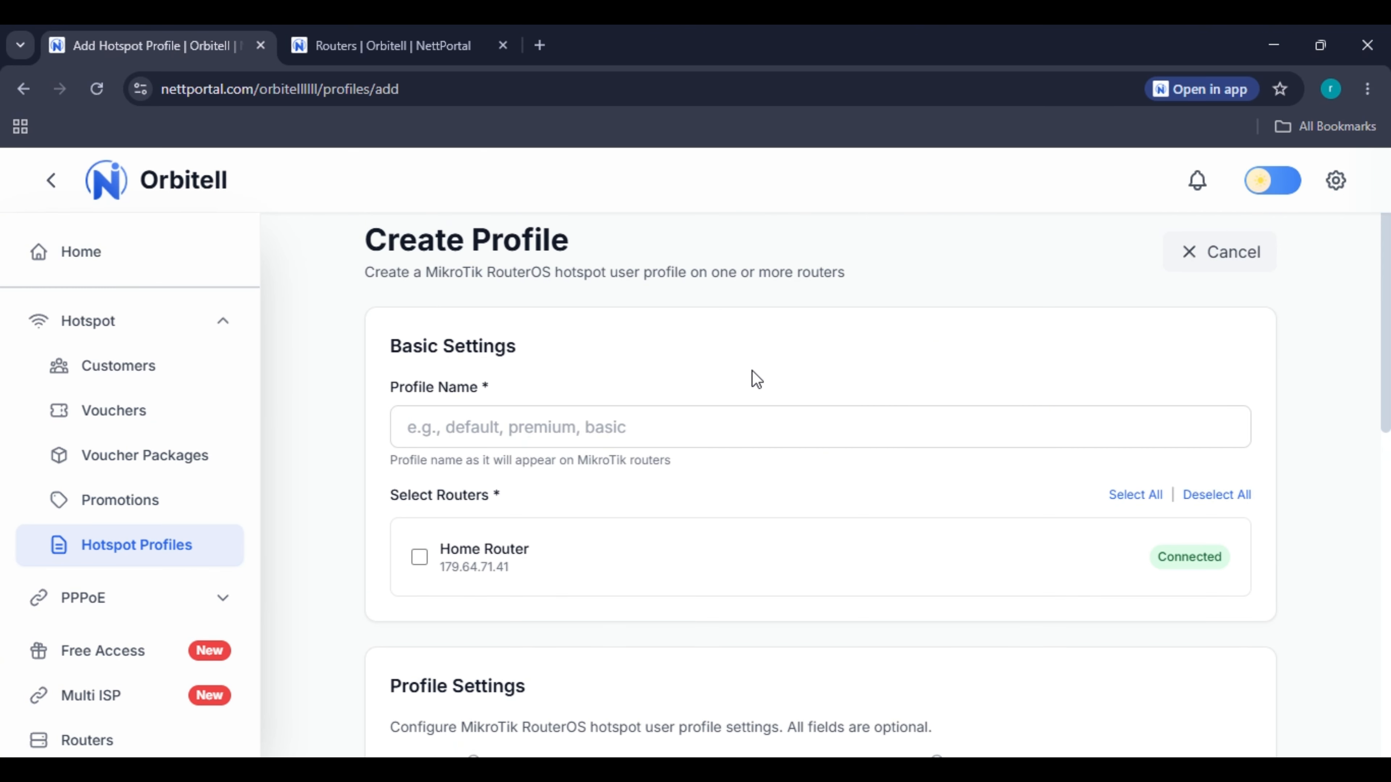
{"action": "left_click", "coordinate": [704, 420]}
{"action": "type", "text": "Prof"}
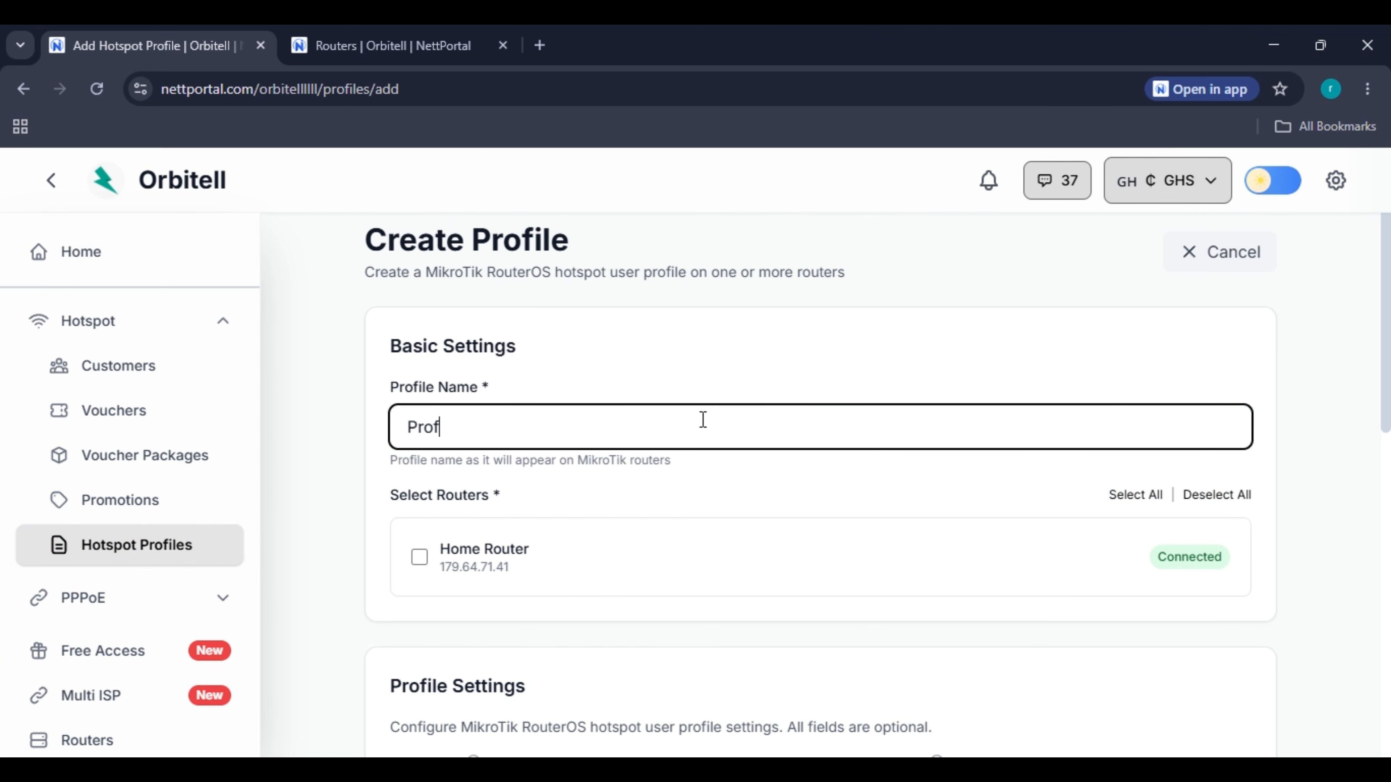
{"action": "type", "text": "ile 1"}
{"action": "scroll", "coordinate": [703, 420], "scroll_direction": "down", "scroll_amount": 3}
{"action": "left_click", "coordinate": [484, 345]}
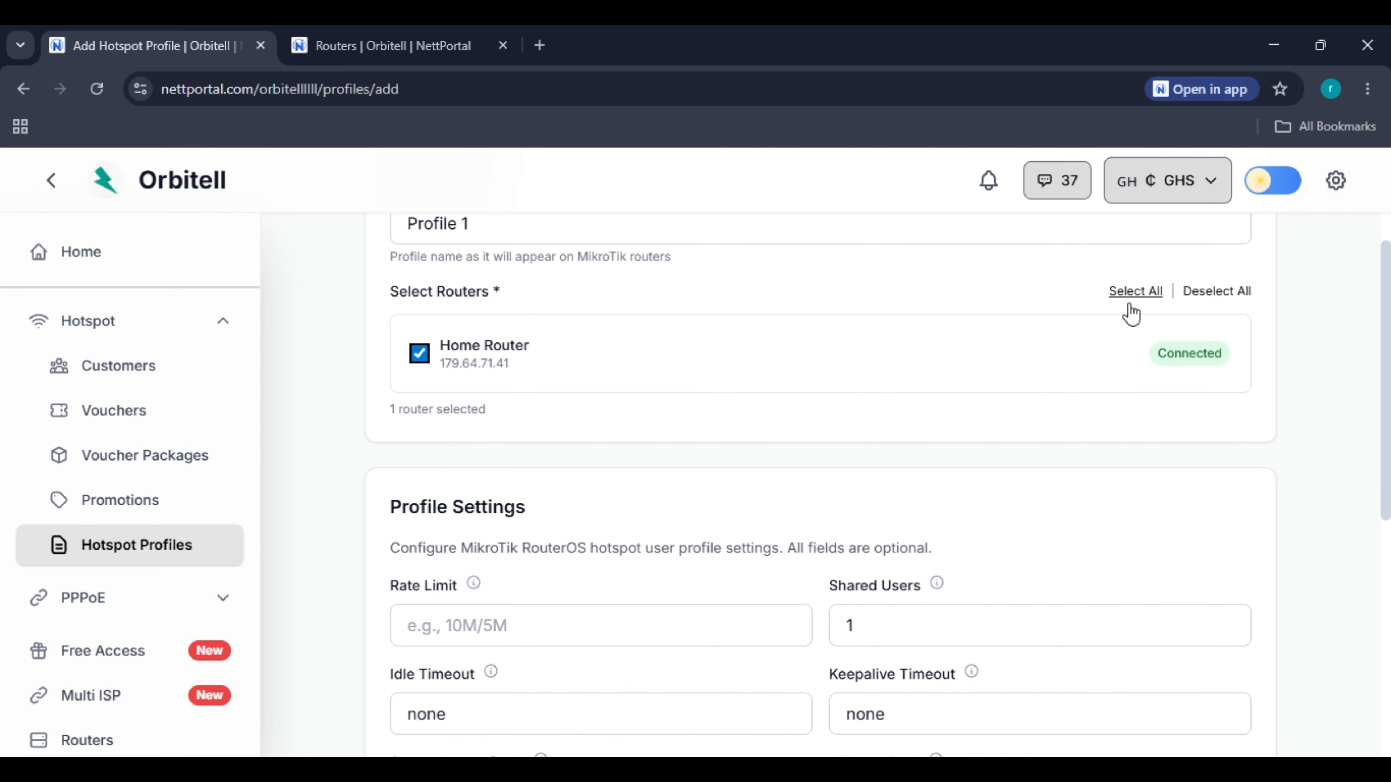
{"action": "scroll", "coordinate": [679, 427], "scroll_direction": "down", "scroll_amount": 3}
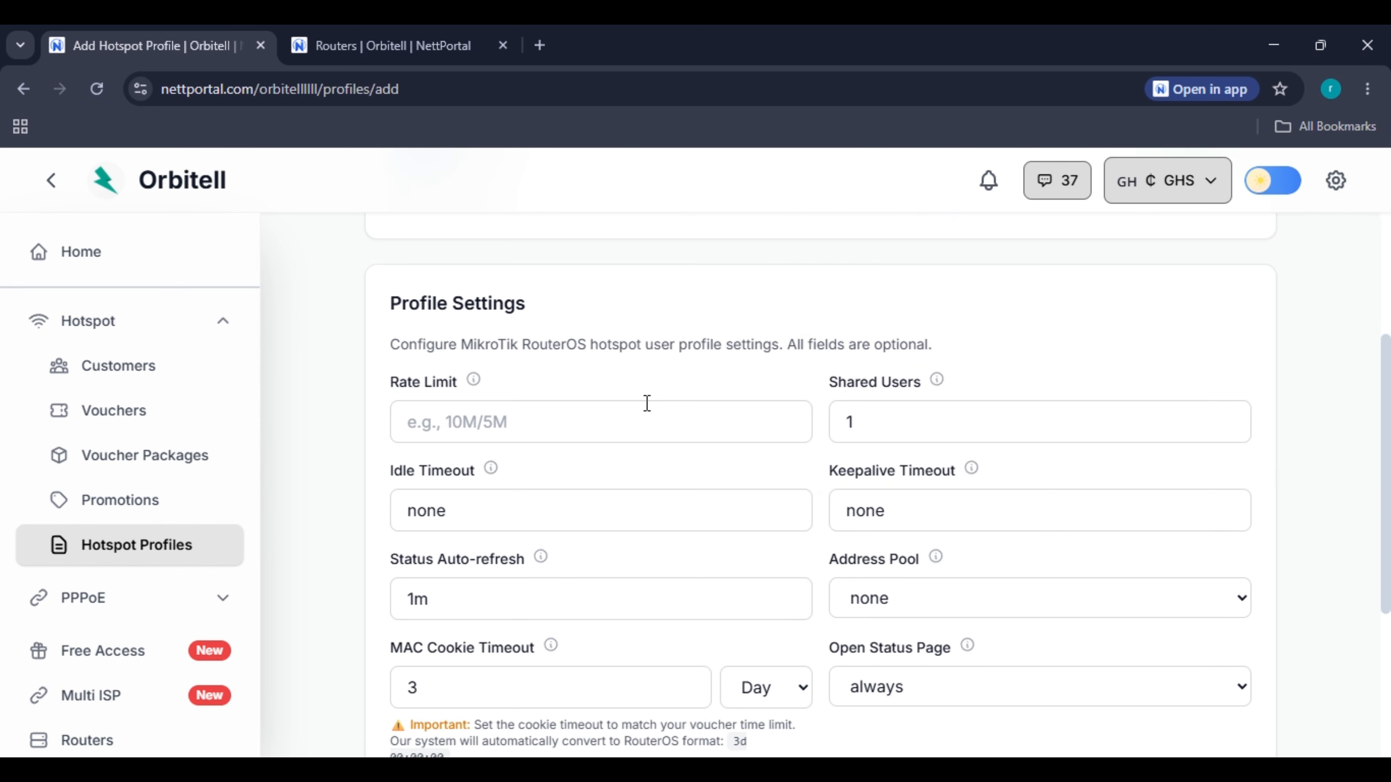
{"action": "left_click", "coordinate": [633, 421]}
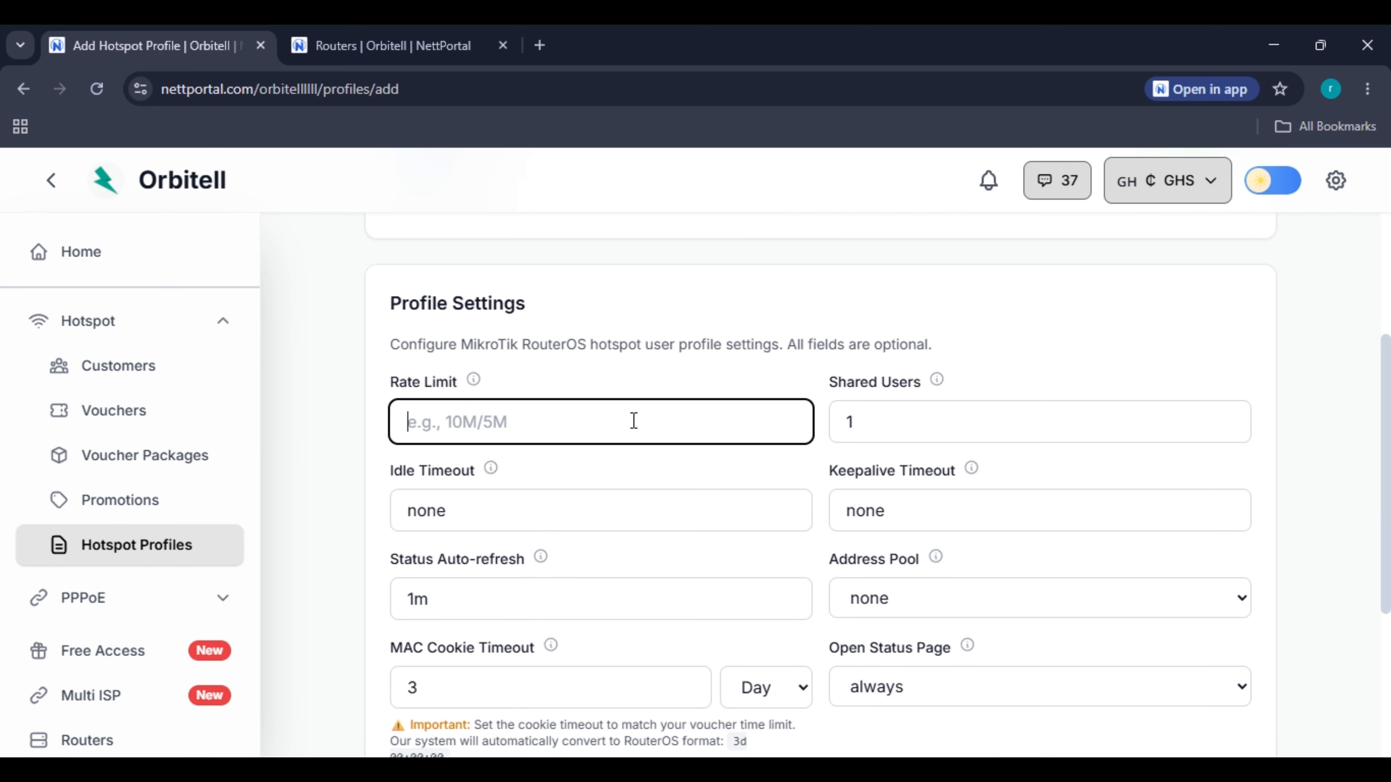
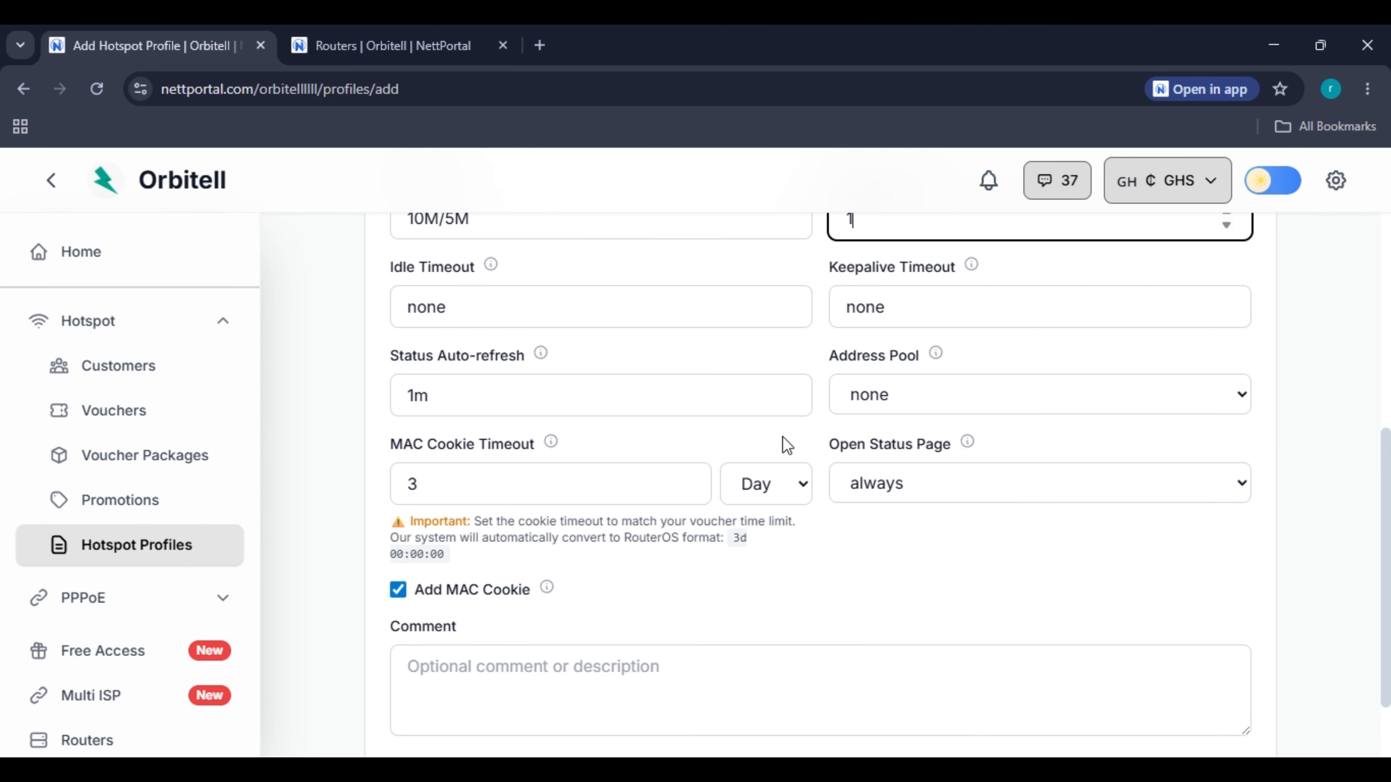
Give Profile 1 the Hotspot-pool address pool and an 'always' status page, and create it.
{"action": "scroll", "coordinate": [706, 444], "scroll_direction": "up", "scroll_amount": 4}
{"action": "scroll", "coordinate": [745, 476], "scroll_direction": "down", "scroll_amount": 2}
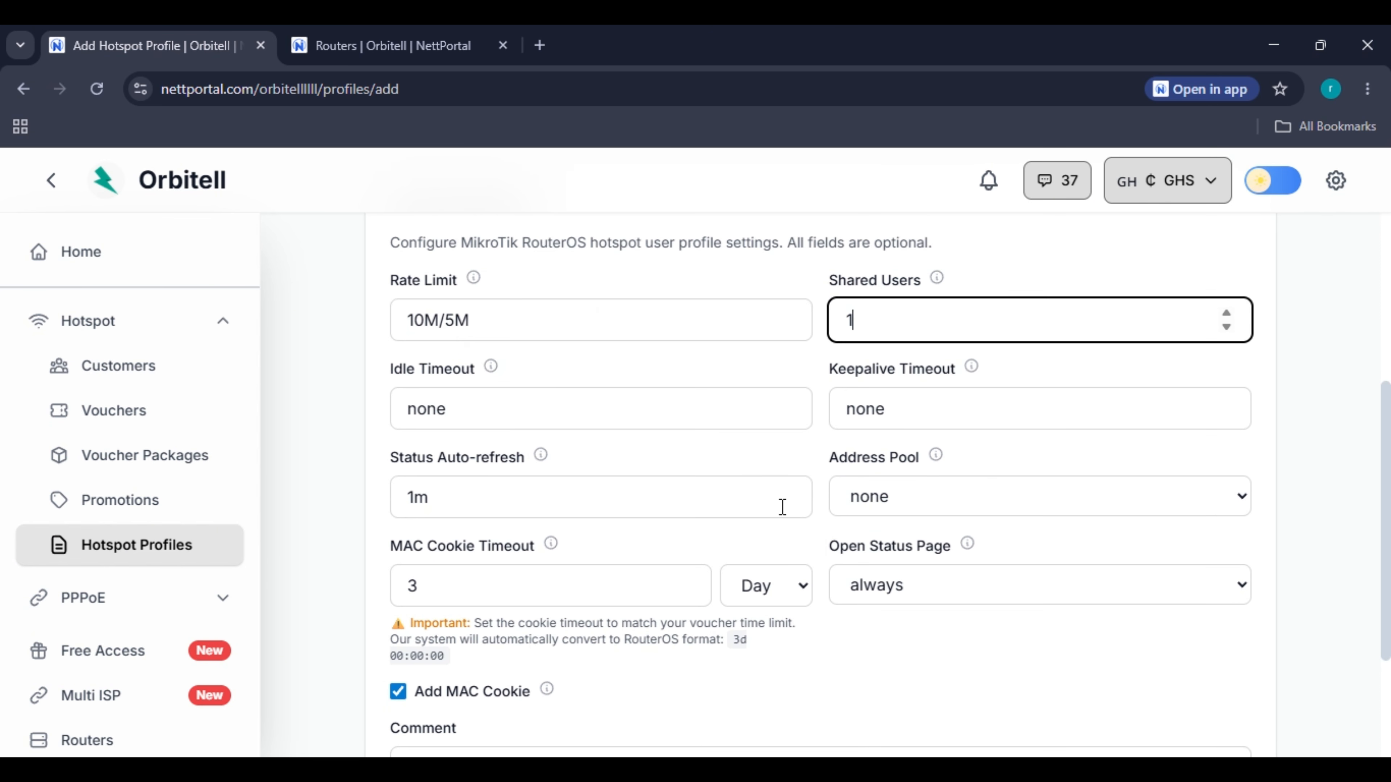
{"action": "left_click", "coordinate": [897, 499]}
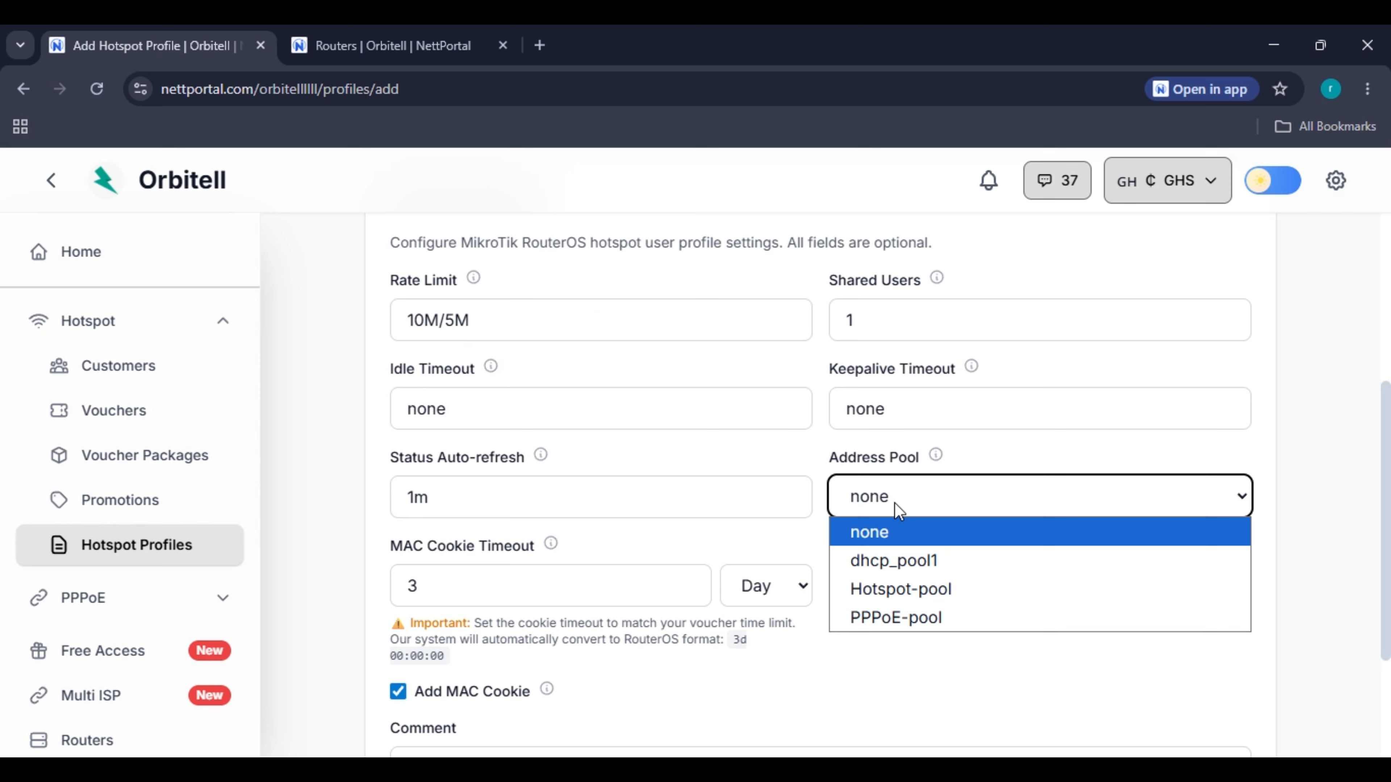
{"action": "left_click", "coordinate": [888, 585]}
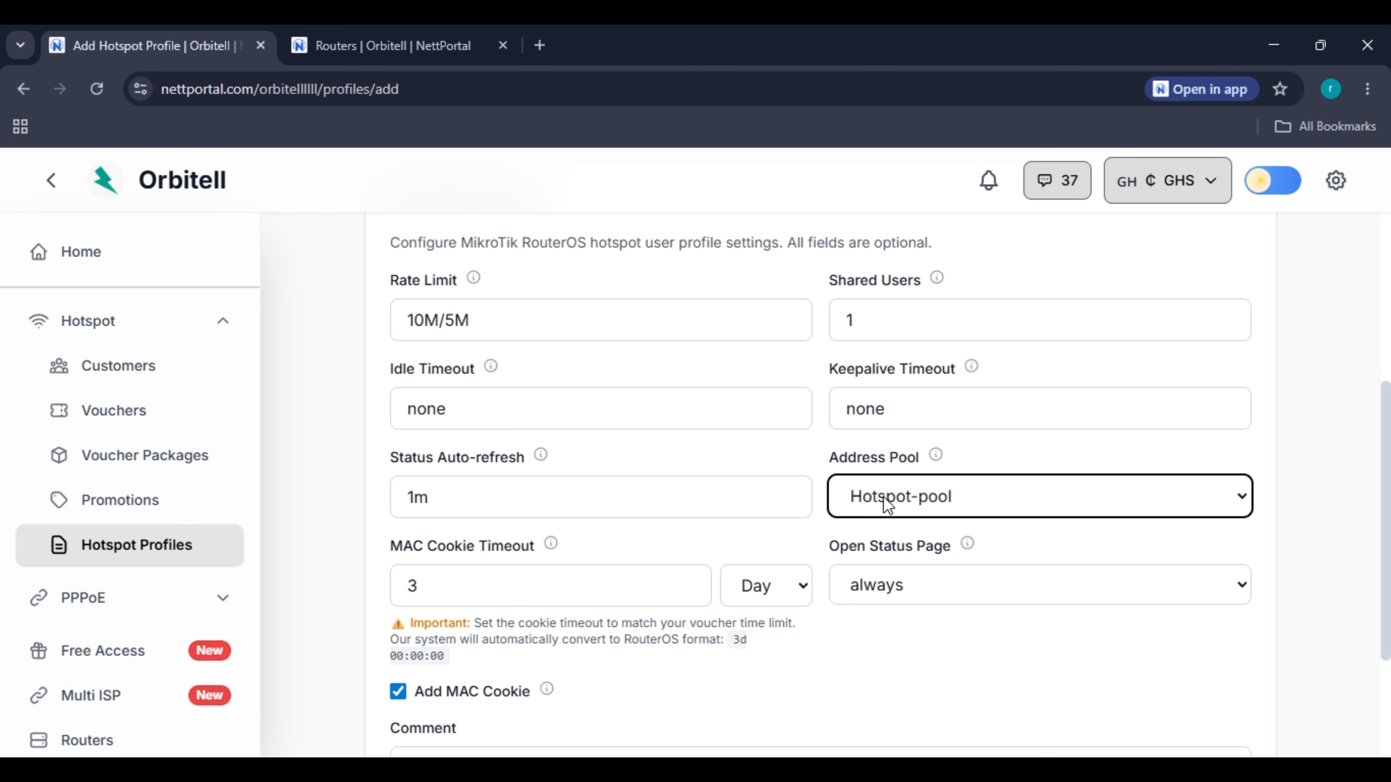
{"action": "left_click", "coordinate": [894, 601]}
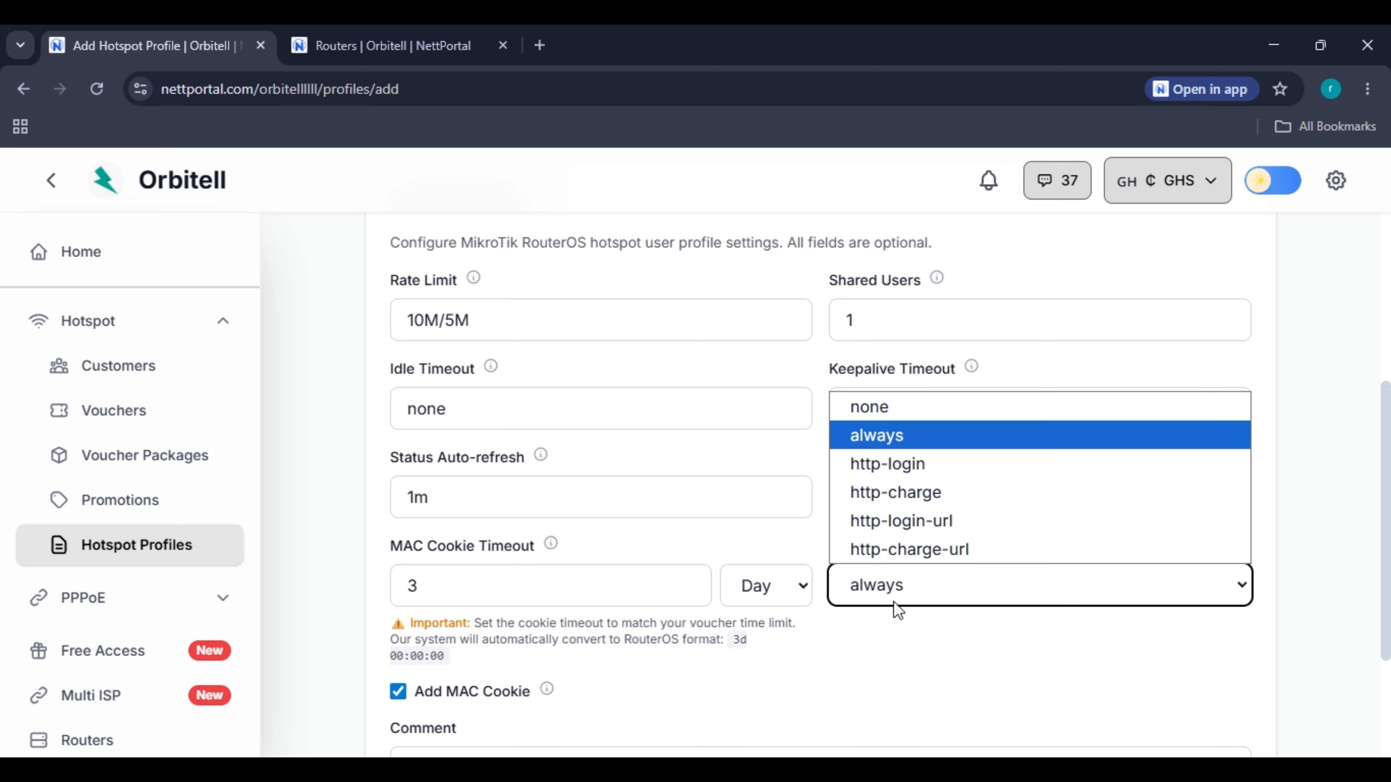
{"action": "left_click", "coordinate": [885, 666]}
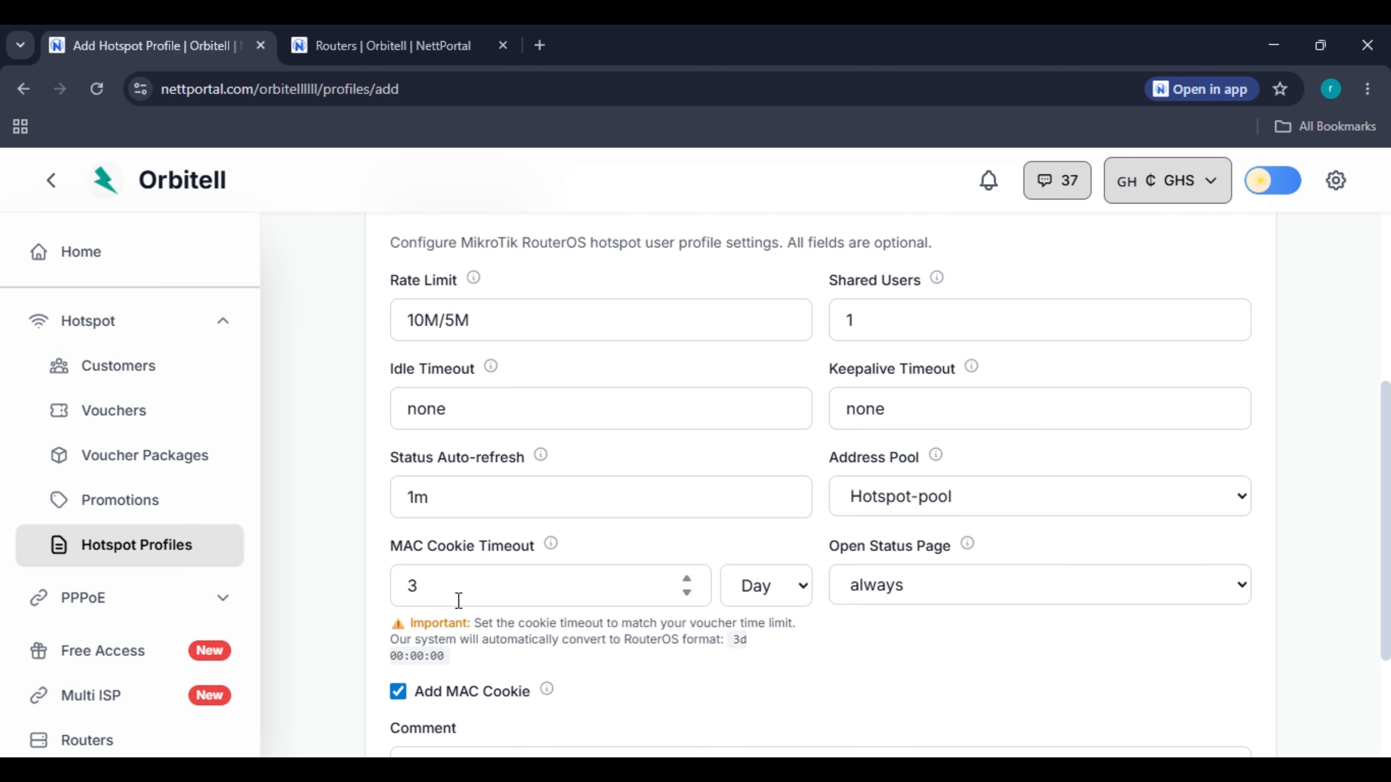
{"action": "scroll", "coordinate": [455, 581], "scroll_direction": "down", "scroll_amount": 4}
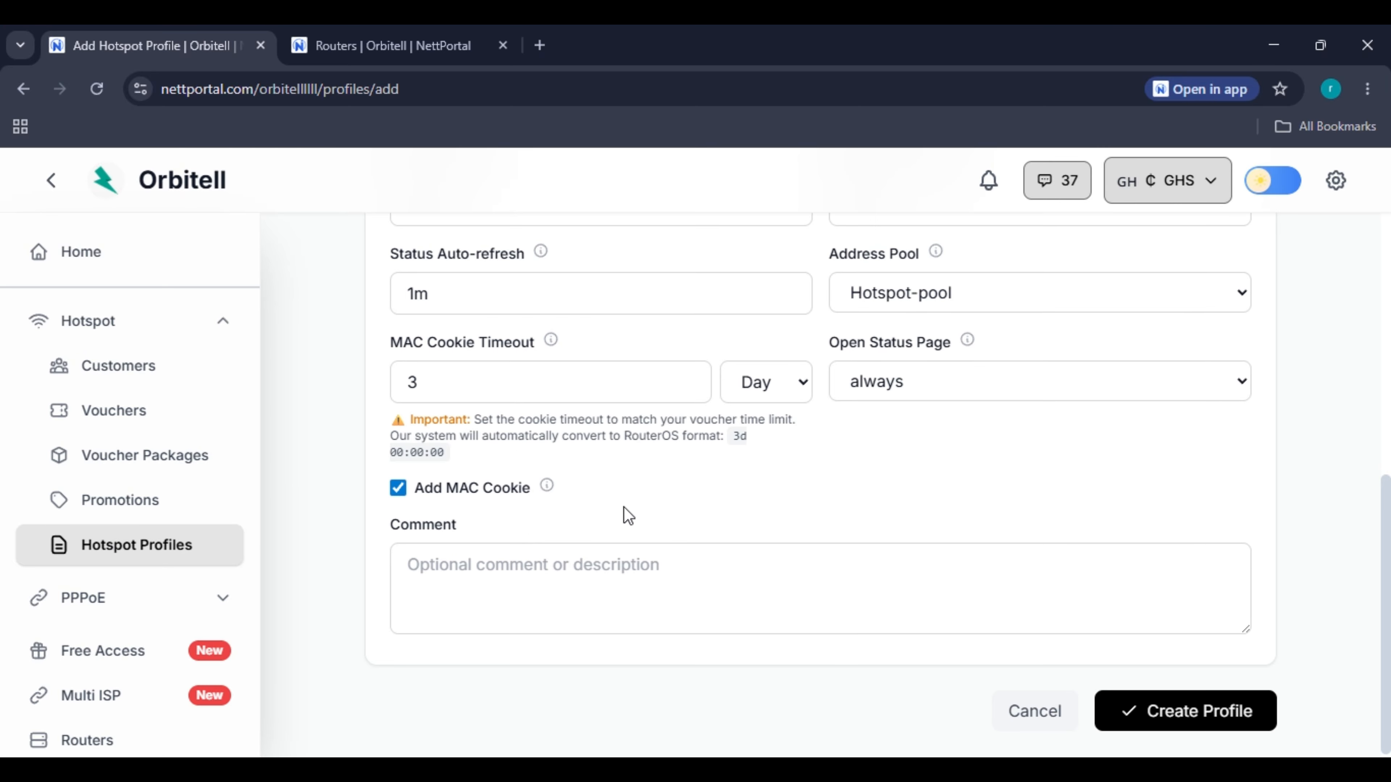
{"action": "left_click", "coordinate": [1195, 710]}
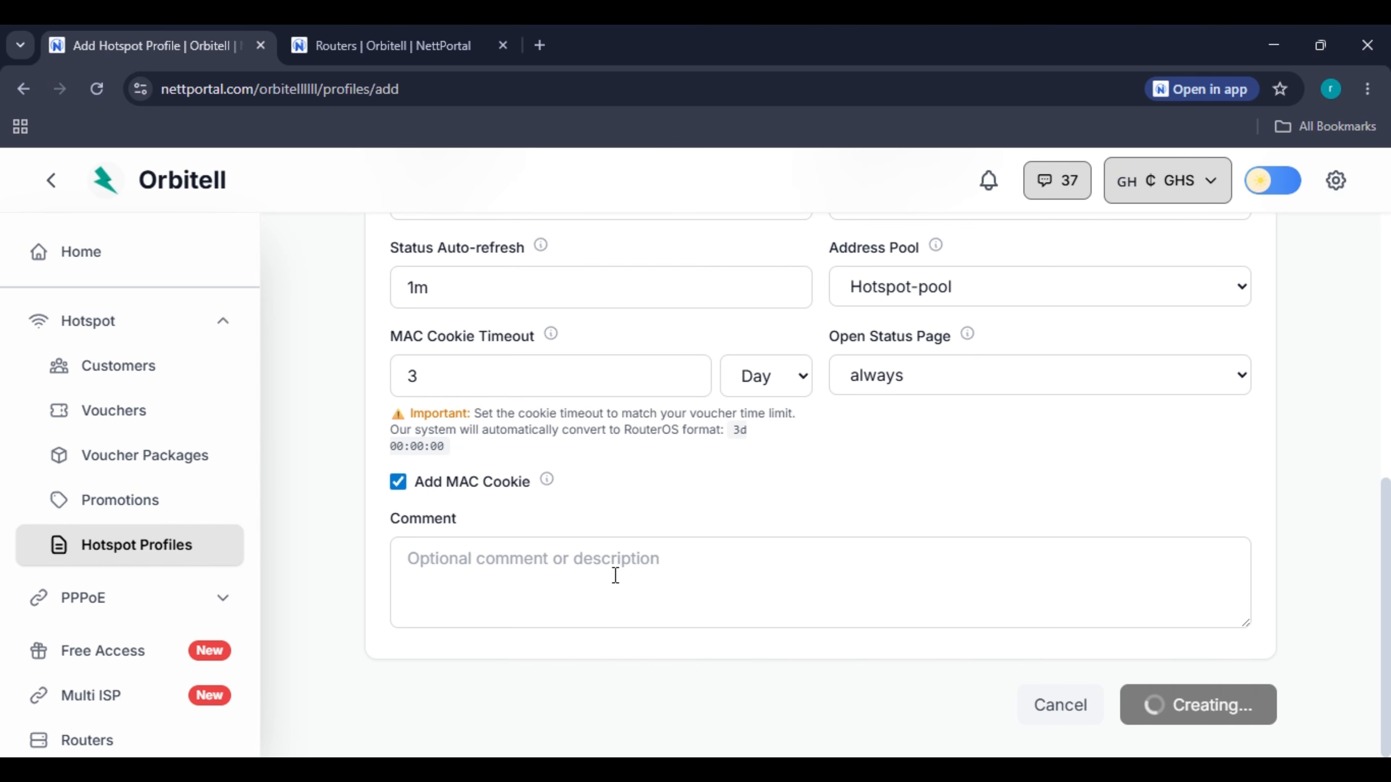
{"action": "right_click", "coordinate": [615, 575]}
{"action": "scroll", "coordinate": [969, 497], "scroll_direction": "up", "scroll_amount": 2}
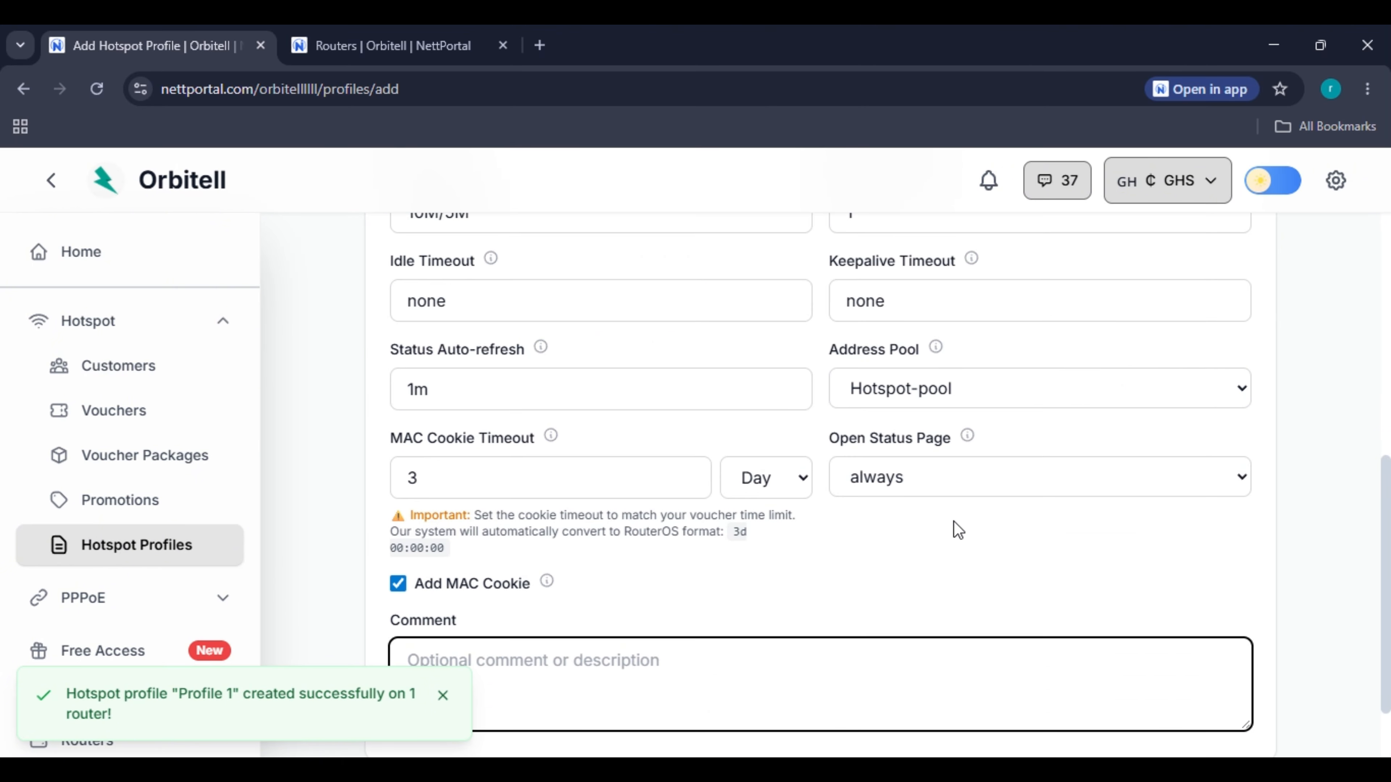
{"action": "left_click", "coordinate": [920, 596]}
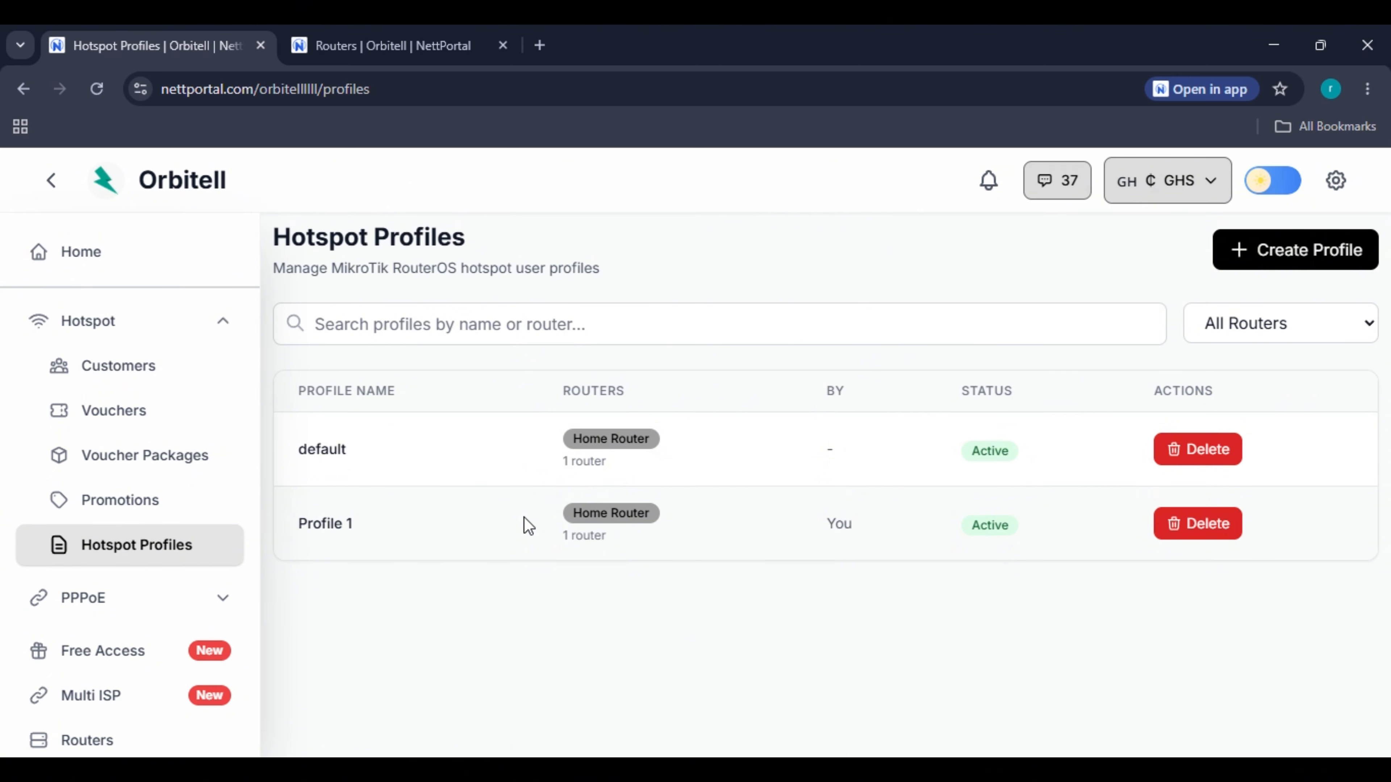
Start a new profile named '2 devices' on Home Router with 2 shared users.
{"action": "left_click", "coordinate": [1268, 264]}
{"action": "left_click", "coordinate": [641, 426]}
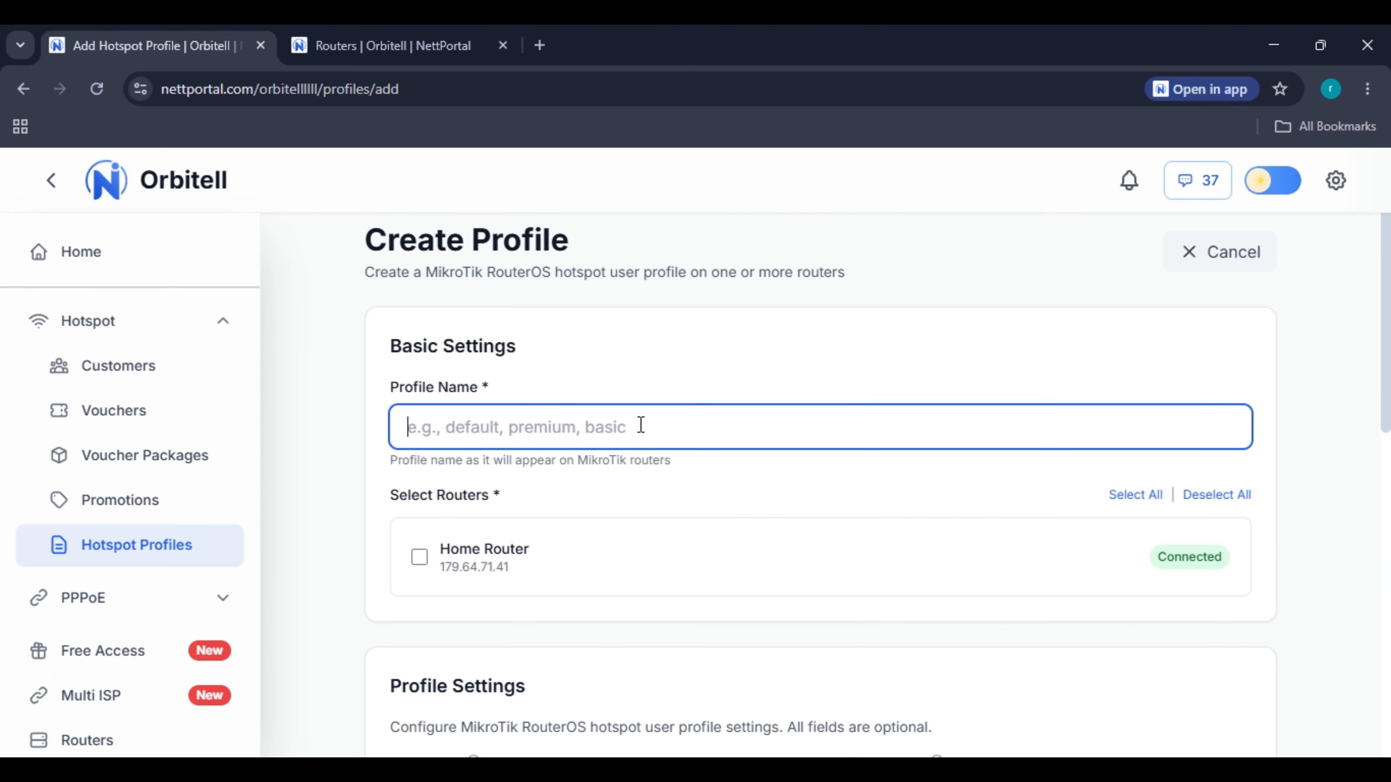
{"action": "type", "text": "2 device"}
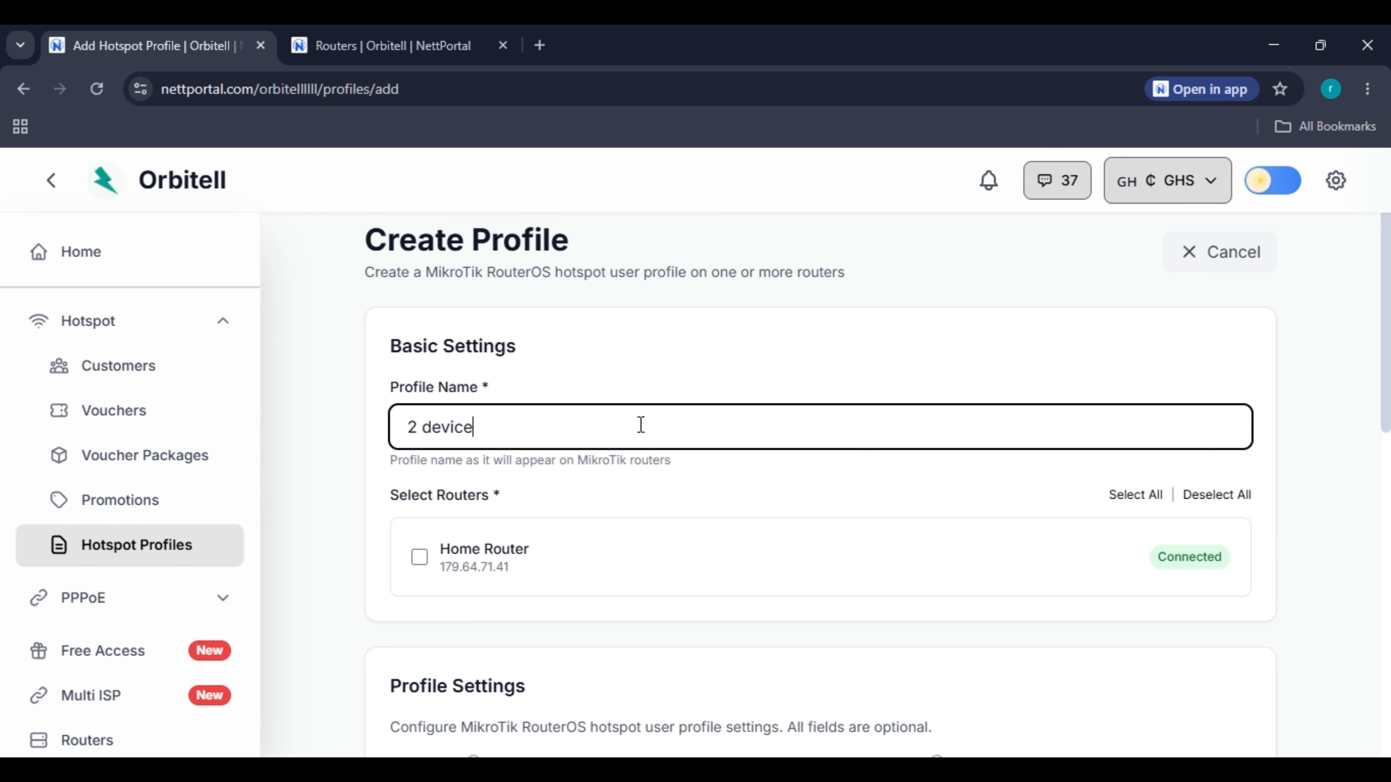
{"action": "type", "text": "s"}
{"action": "left_click", "coordinate": [664, 537]}
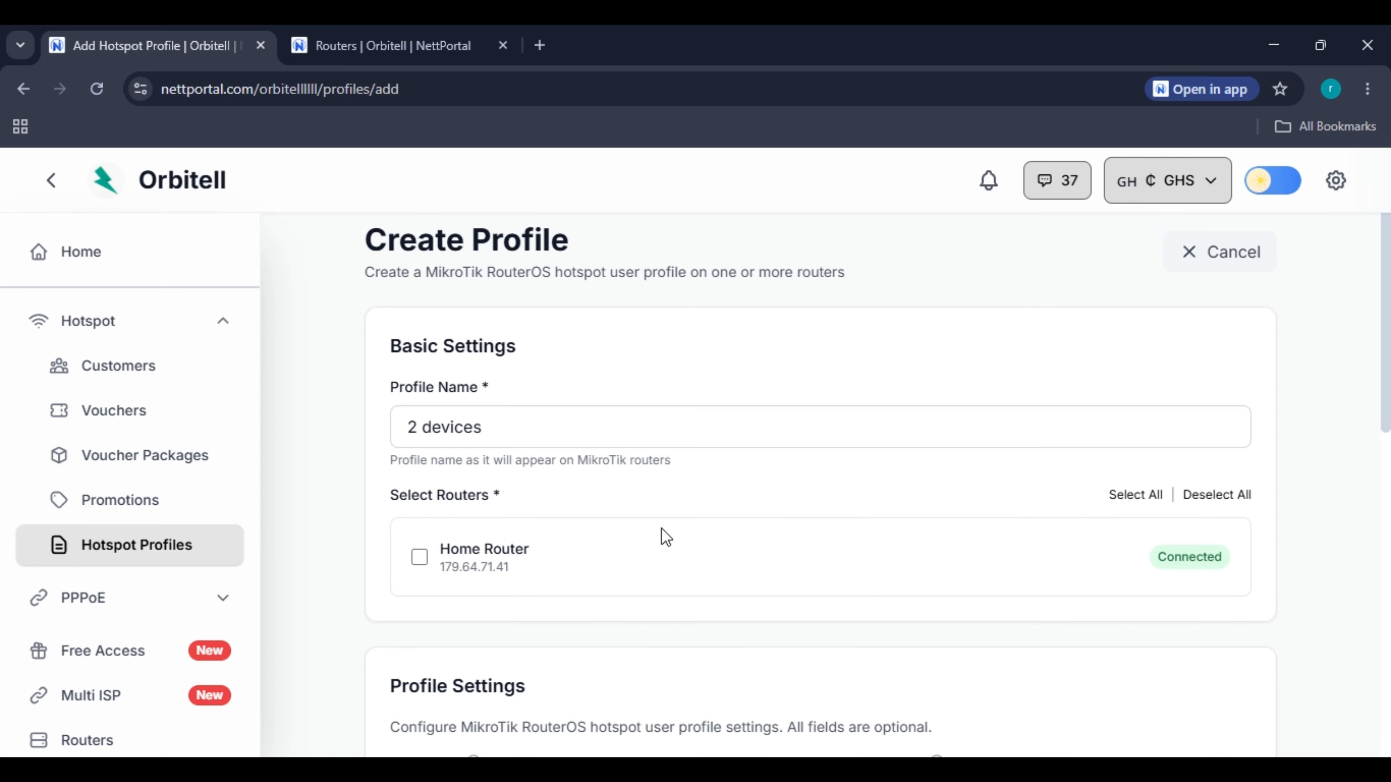
{"action": "scroll", "coordinate": [553, 516], "scroll_direction": "down", "scroll_amount": 5}
{"action": "left_click", "coordinate": [540, 519]}
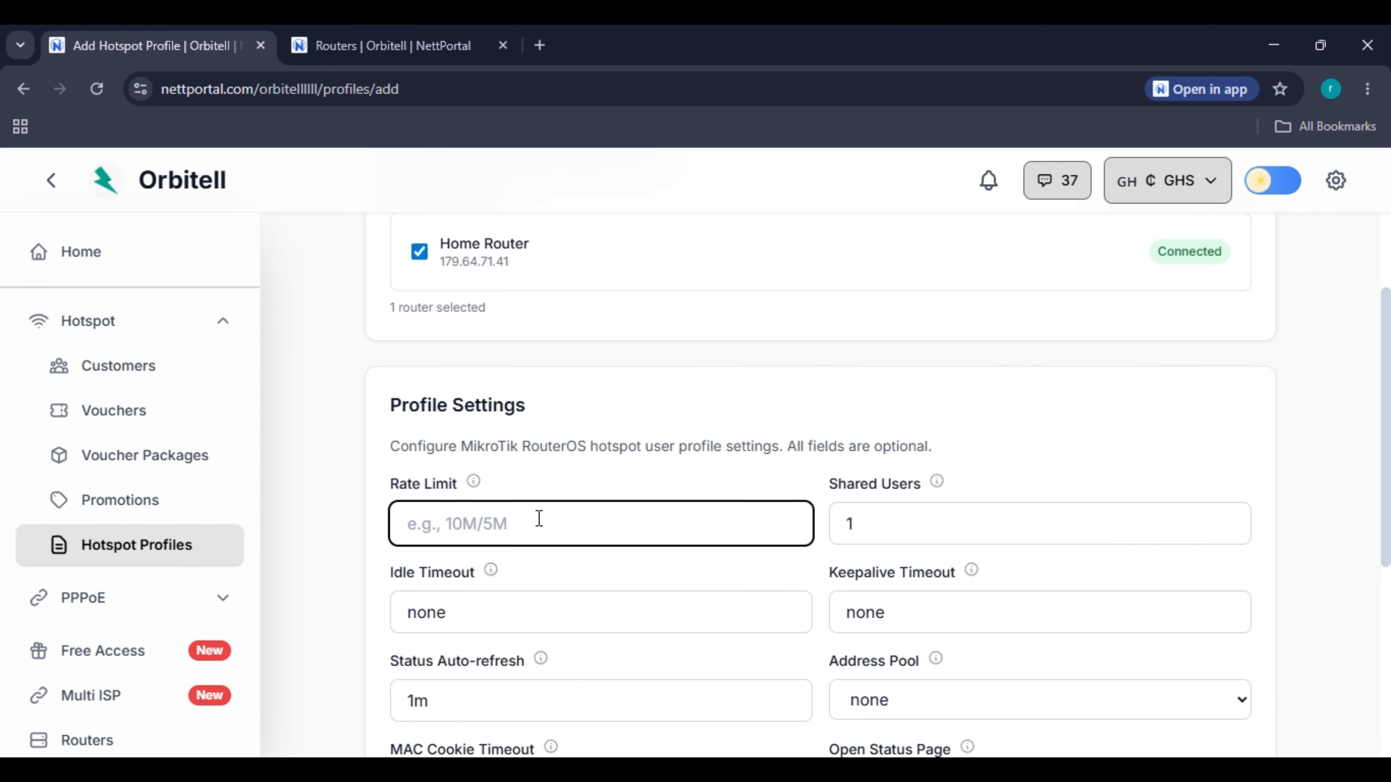
{"action": "left_click_drag", "start_coordinate": [931, 525], "coordinate": [733, 551]}
{"action": "type", "text": "2"}
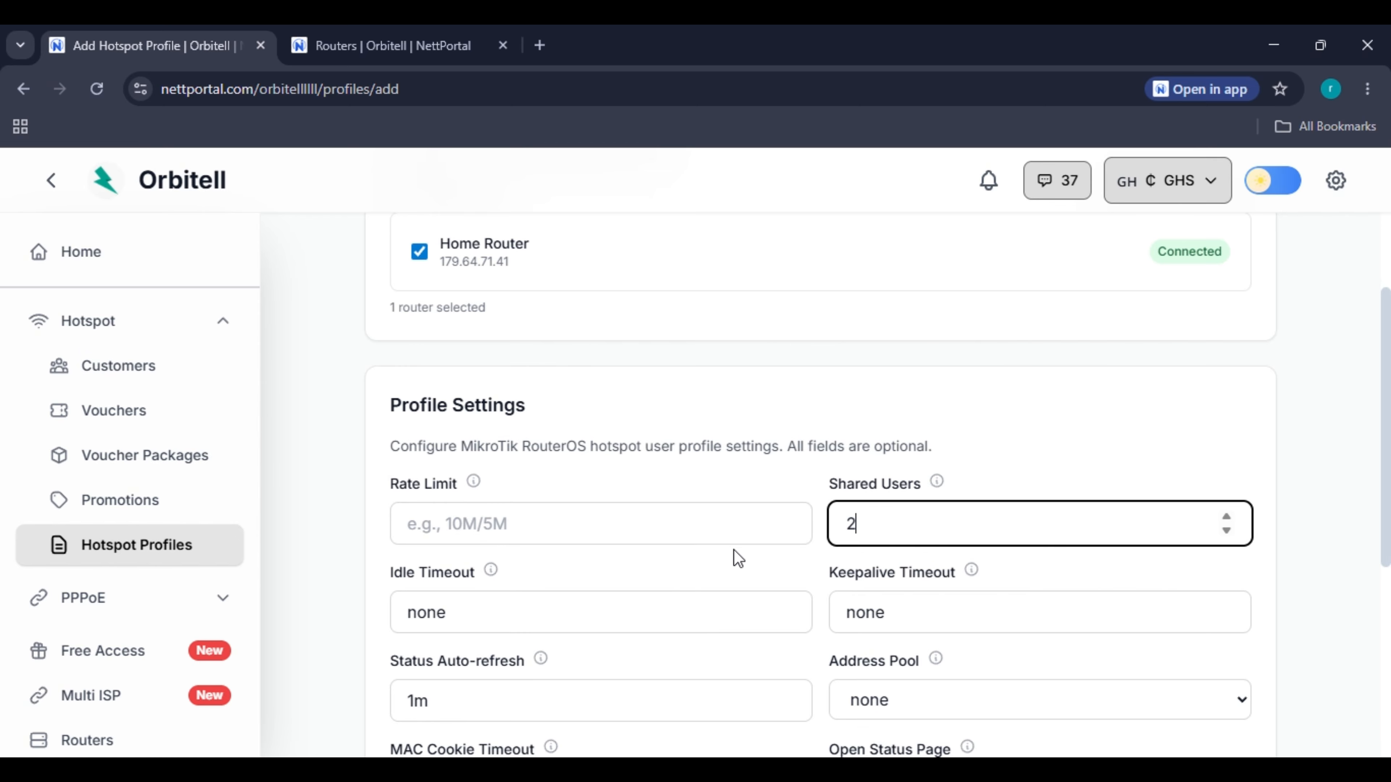
{"action": "left_click", "coordinate": [816, 429]}
Choose the Hotspot-pool address pool and create the '2 devices' profile.
{"action": "scroll", "coordinate": [808, 471], "scroll_direction": "down", "scroll_amount": 3}
{"action": "left_click", "coordinate": [935, 507]}
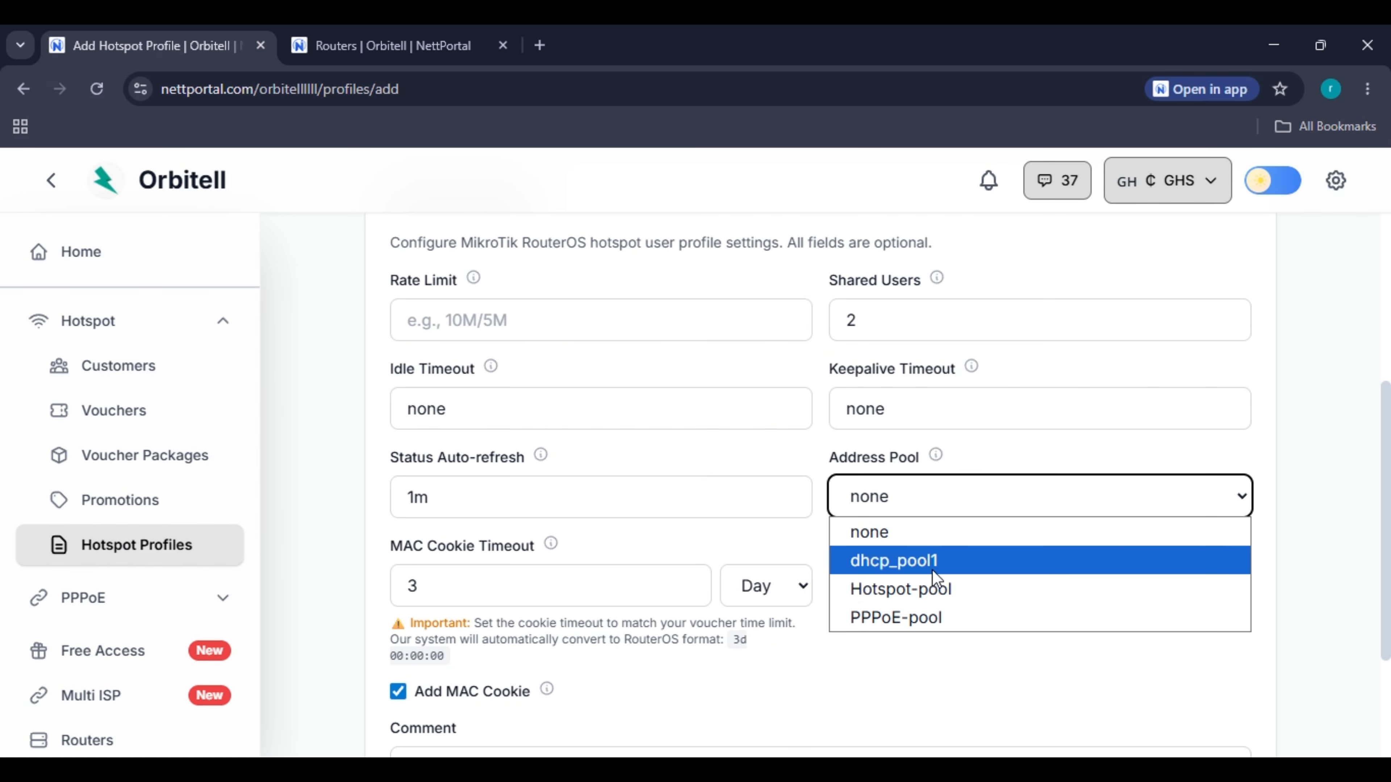
{"action": "left_click", "coordinate": [935, 588]}
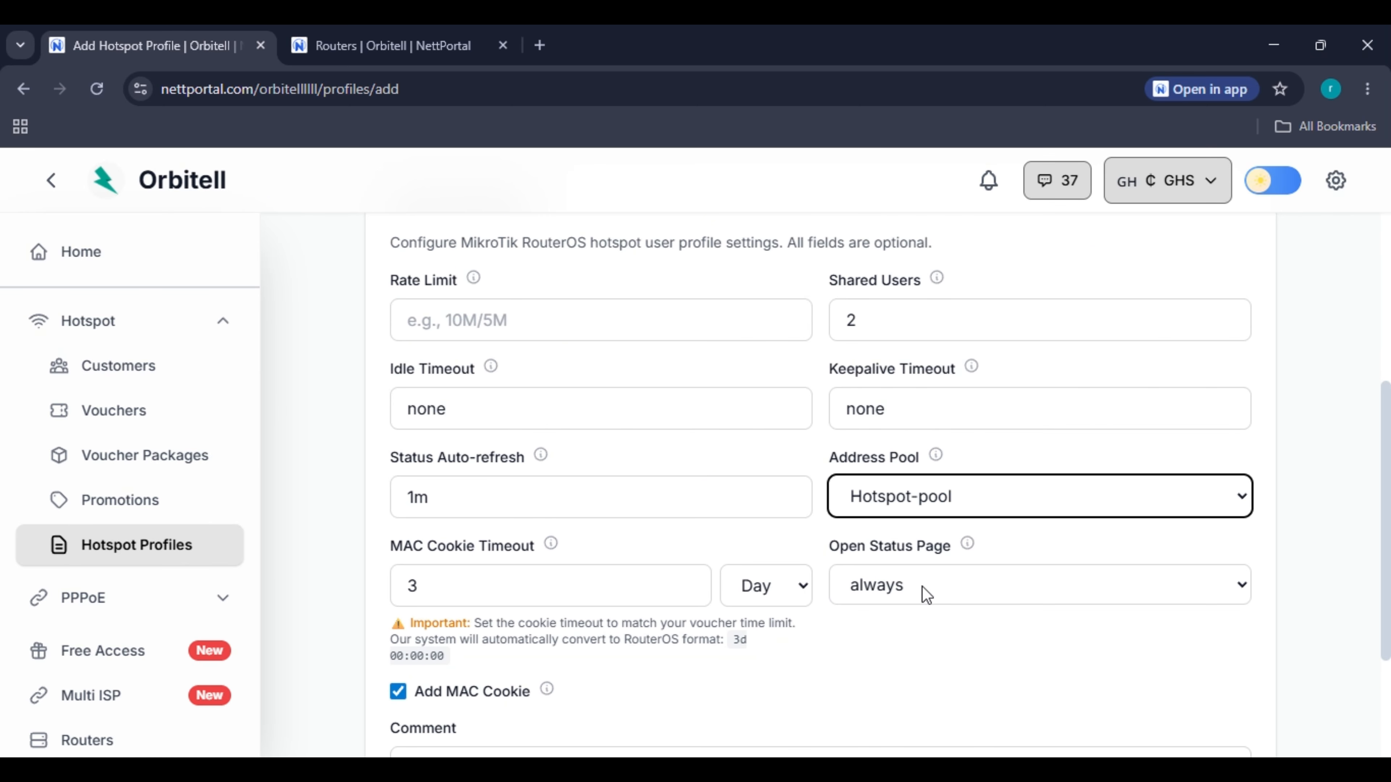
{"action": "scroll", "coordinate": [848, 721], "scroll_direction": "down", "scroll_amount": 4}
{"action": "left_click", "coordinate": [1158, 718]}
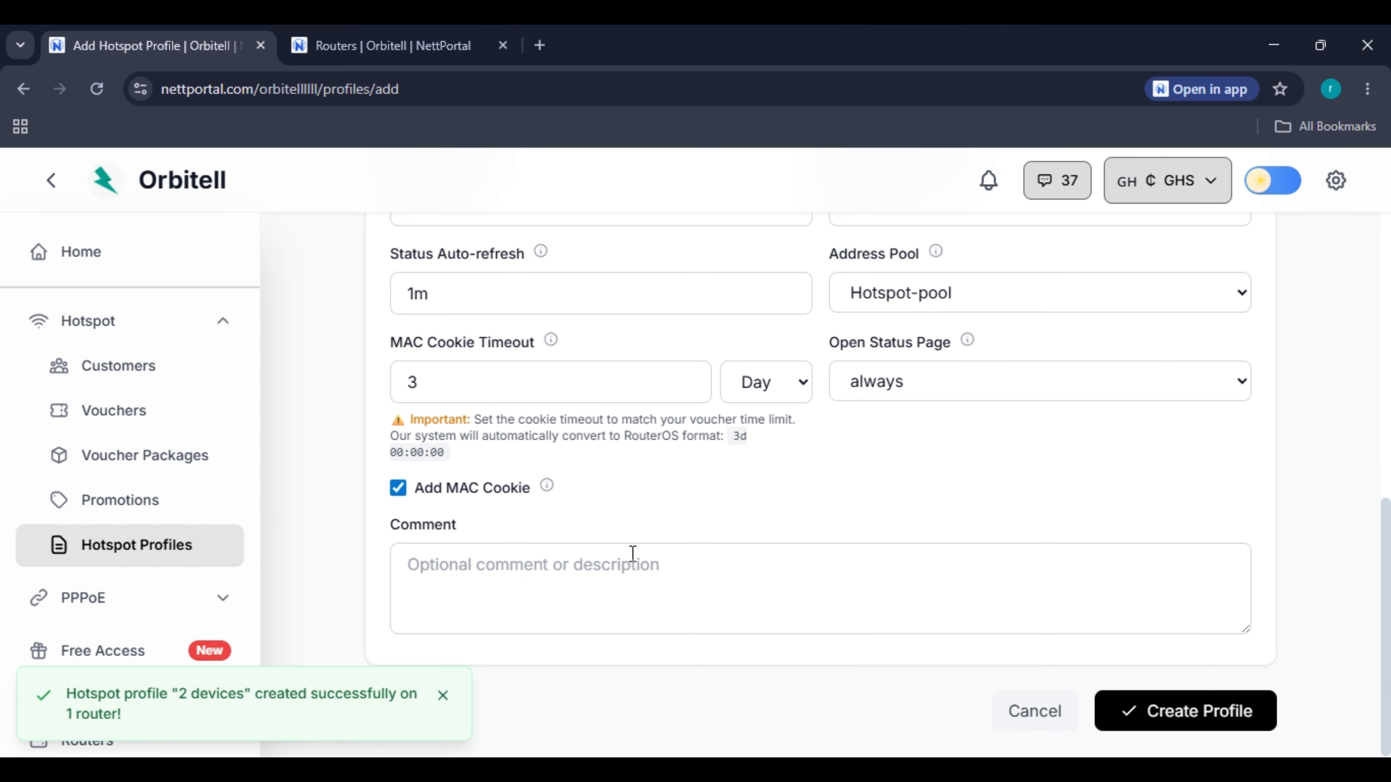
{"action": "scroll", "coordinate": [632, 554], "scroll_direction": "up", "scroll_amount": 2}
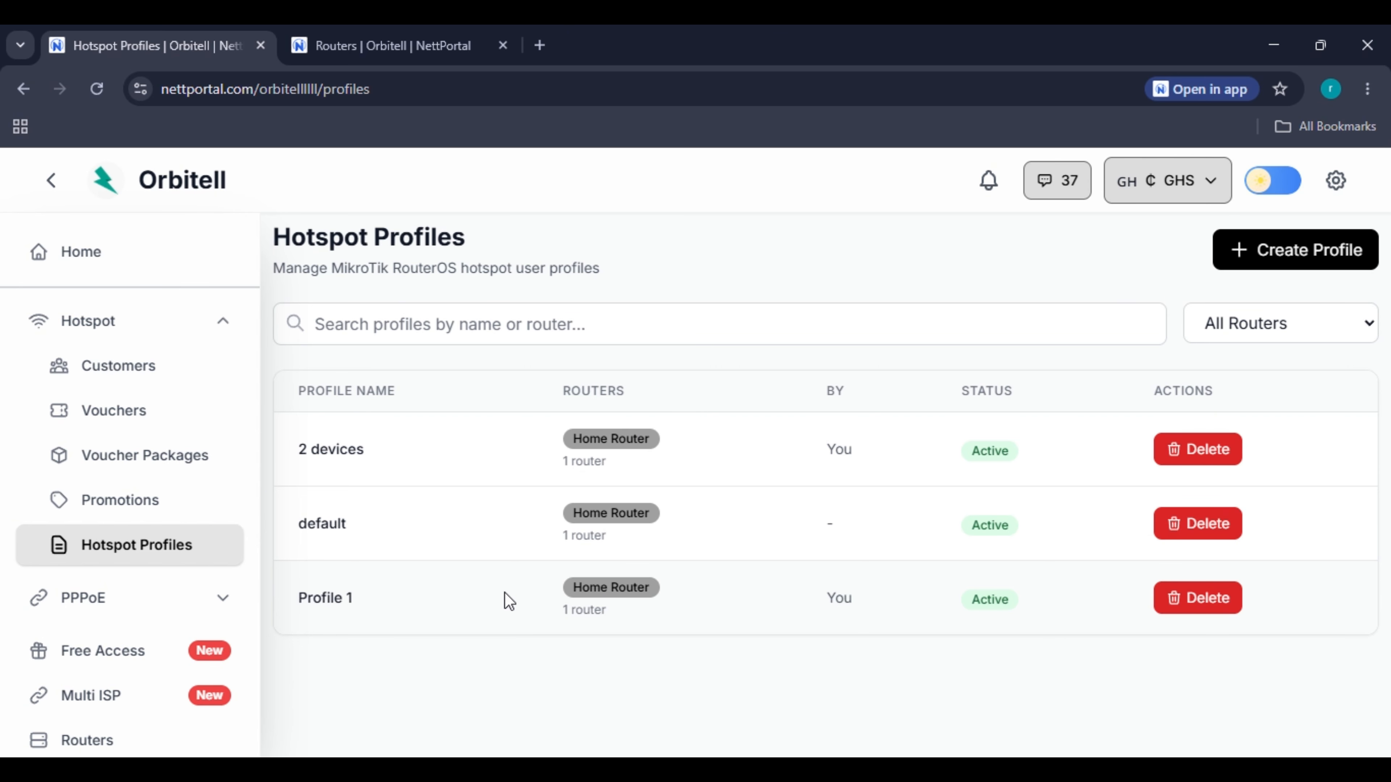
On the Vouchers page, start a new voucher batch with Home Router as the router.
{"action": "left_click", "coordinate": [178, 410]}
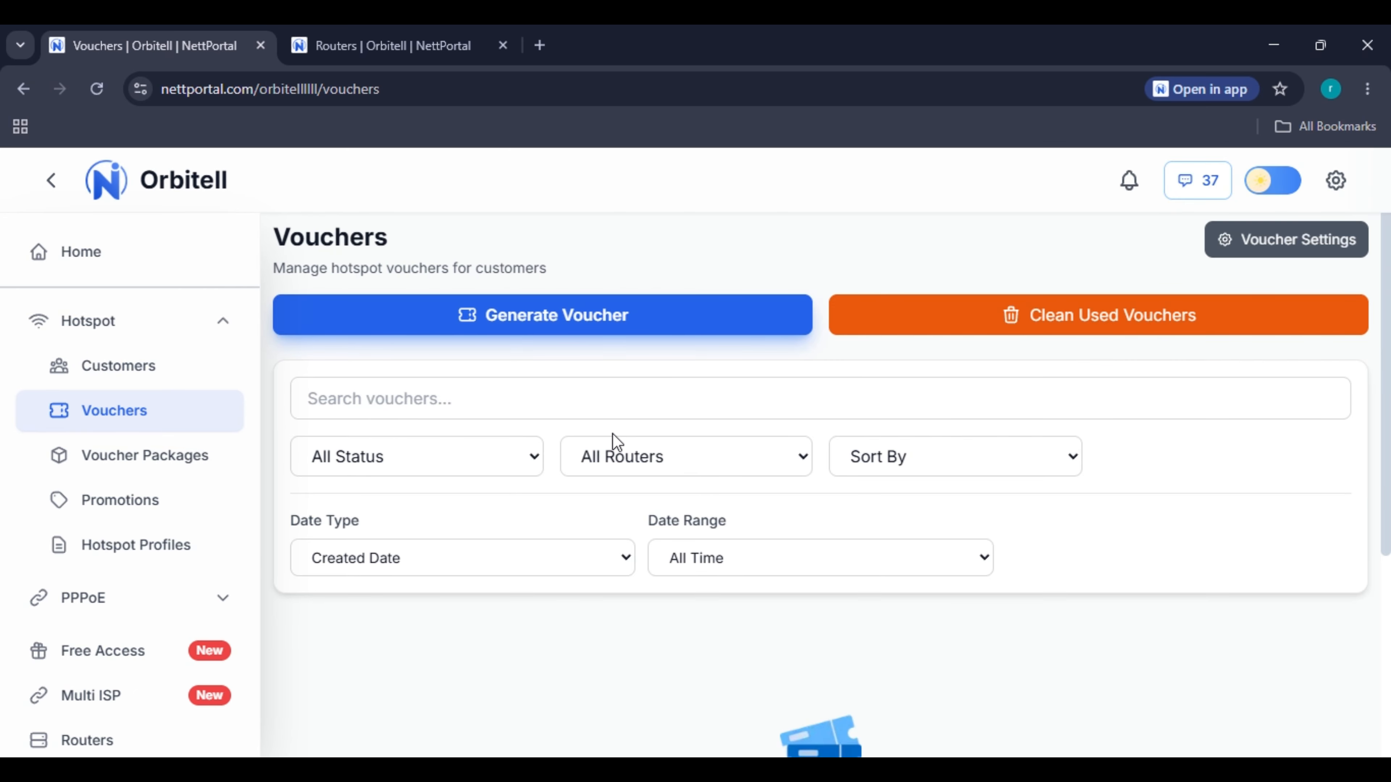
{"action": "scroll", "coordinate": [783, 550], "scroll_direction": "down", "scroll_amount": 5}
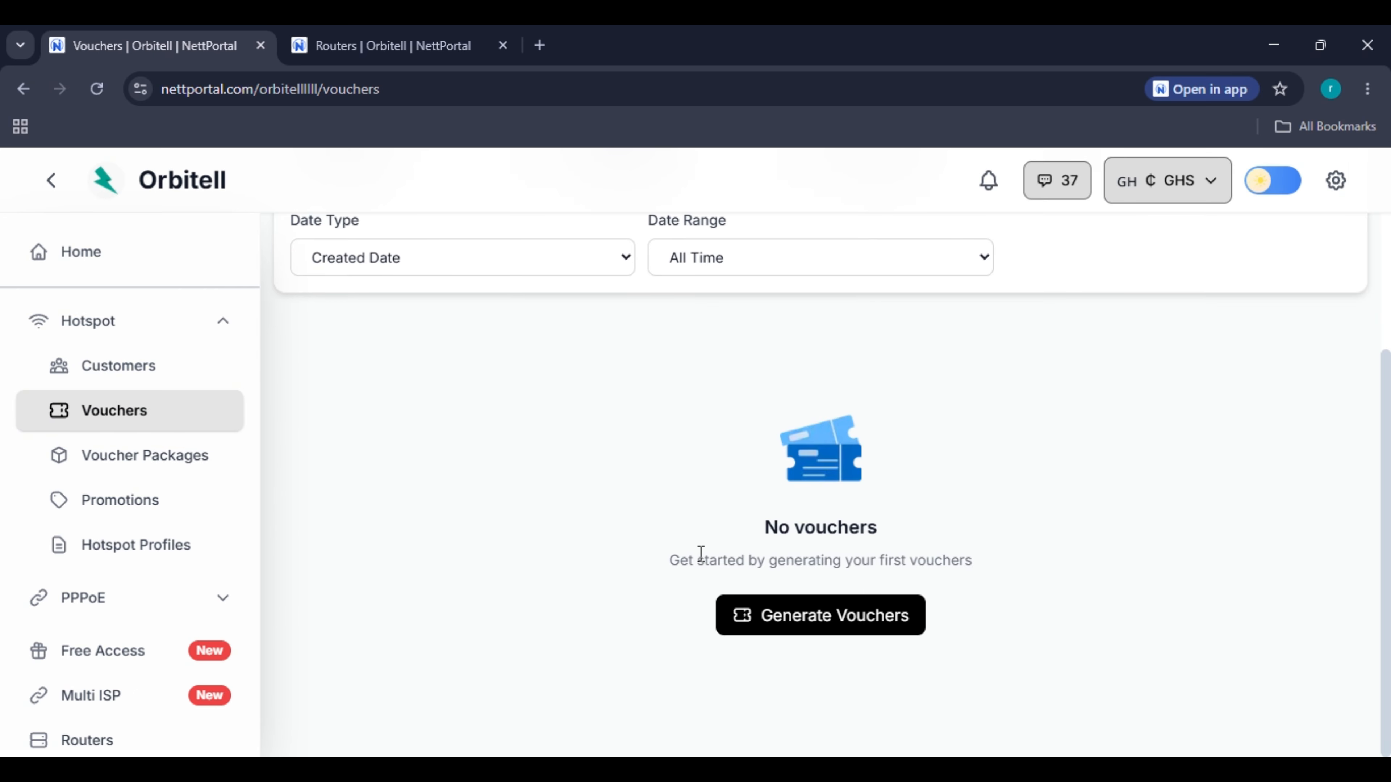
{"action": "scroll", "coordinate": [603, 532], "scroll_direction": "up", "scroll_amount": 5}
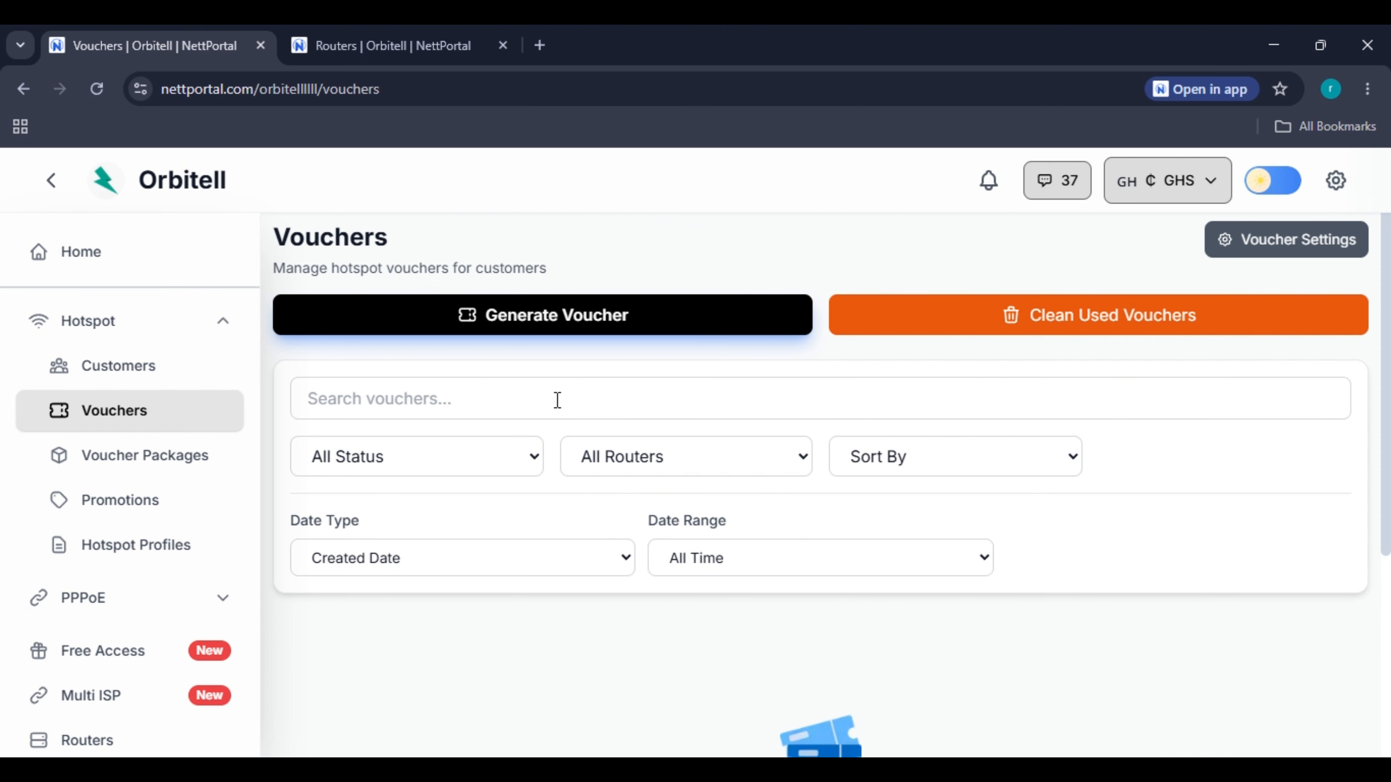
{"action": "left_click", "coordinate": [562, 314]}
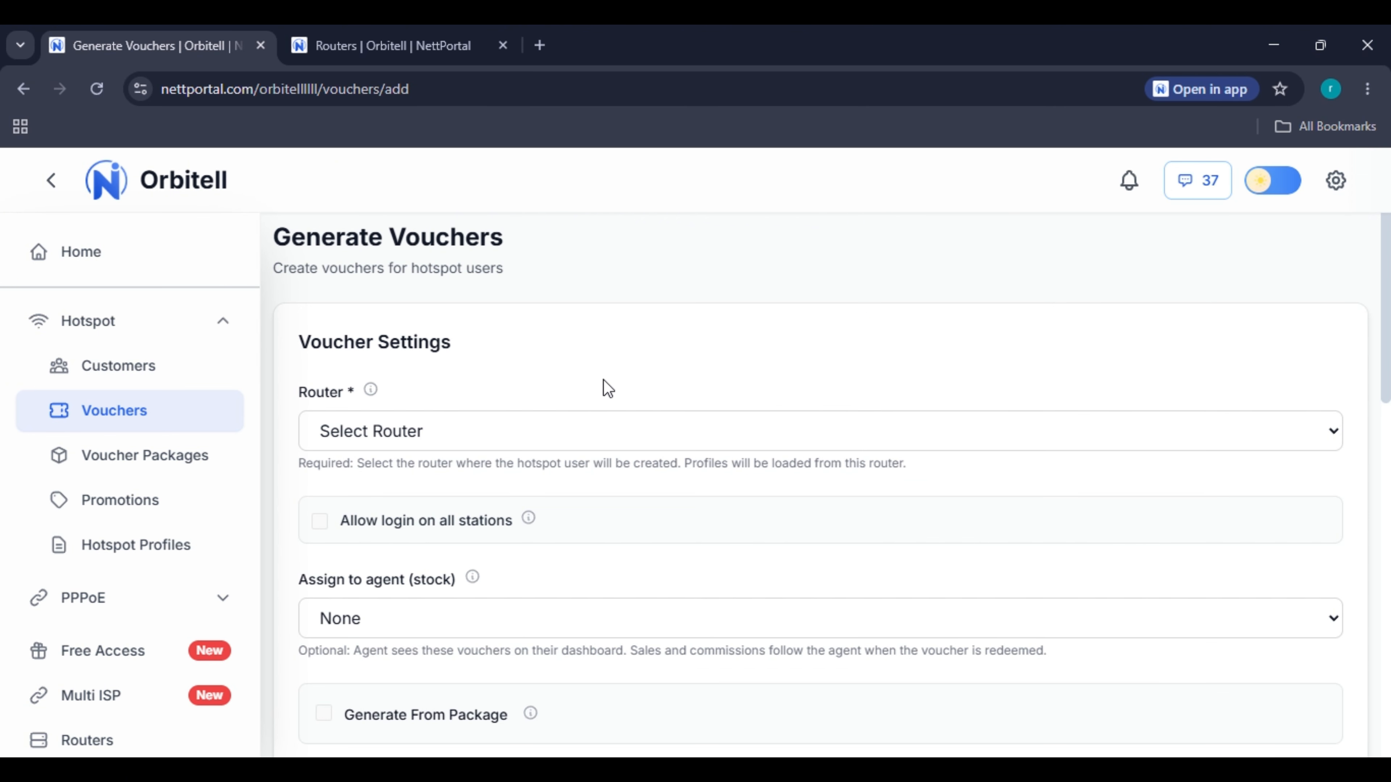
{"action": "left_click", "coordinate": [615, 438]}
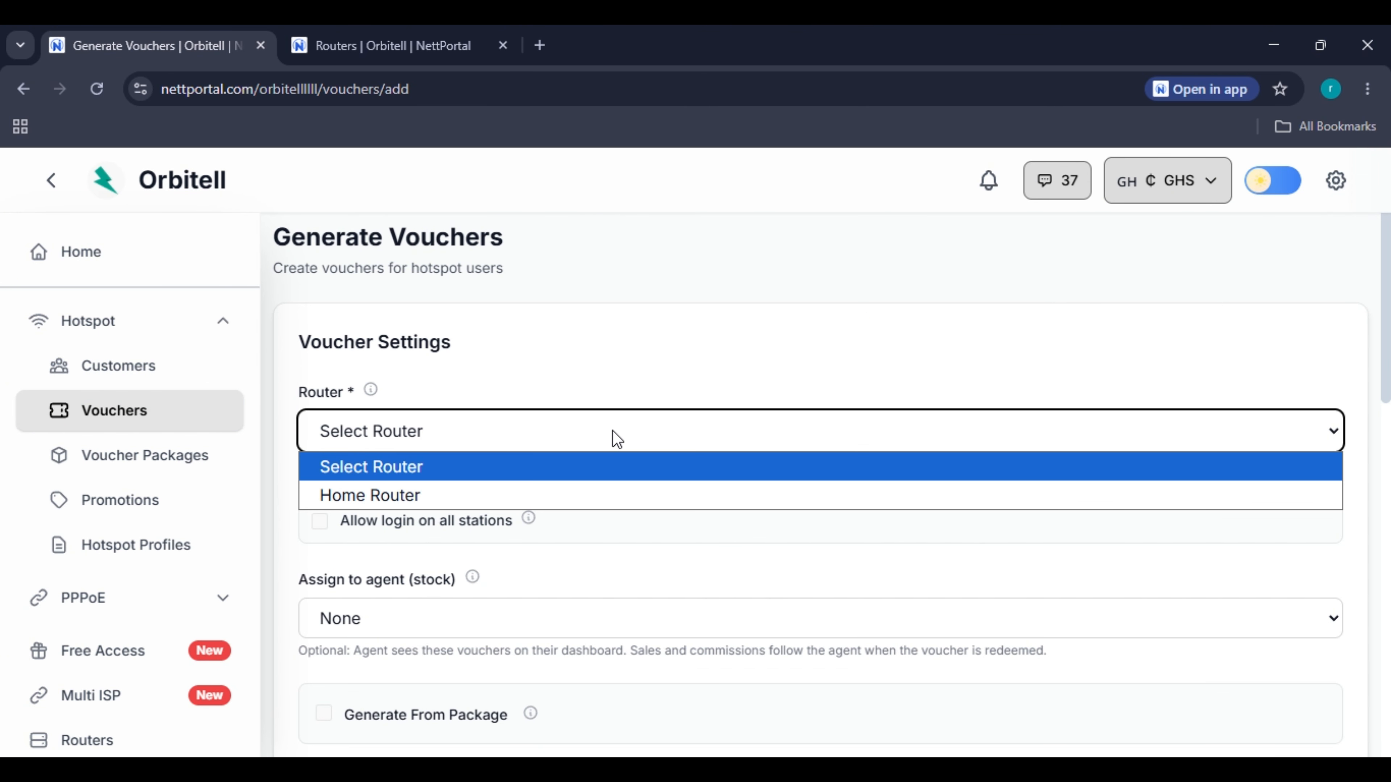
{"action": "left_click", "coordinate": [590, 493]}
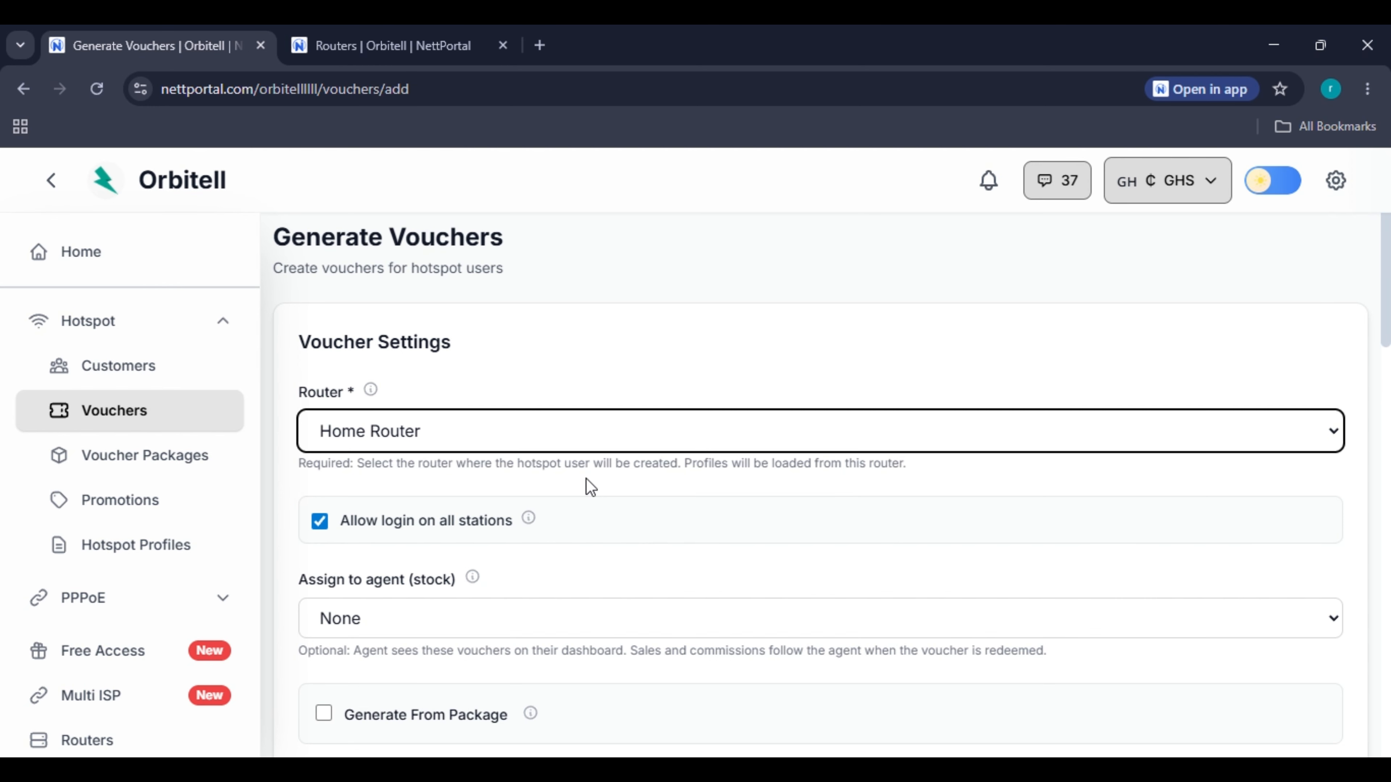
{"action": "scroll", "coordinate": [587, 479], "scroll_direction": "down", "scroll_amount": 3}
{"action": "scroll", "coordinate": [581, 433], "scroll_direction": "up", "scroll_amount": 3}
{"action": "left_click", "coordinate": [580, 430]}
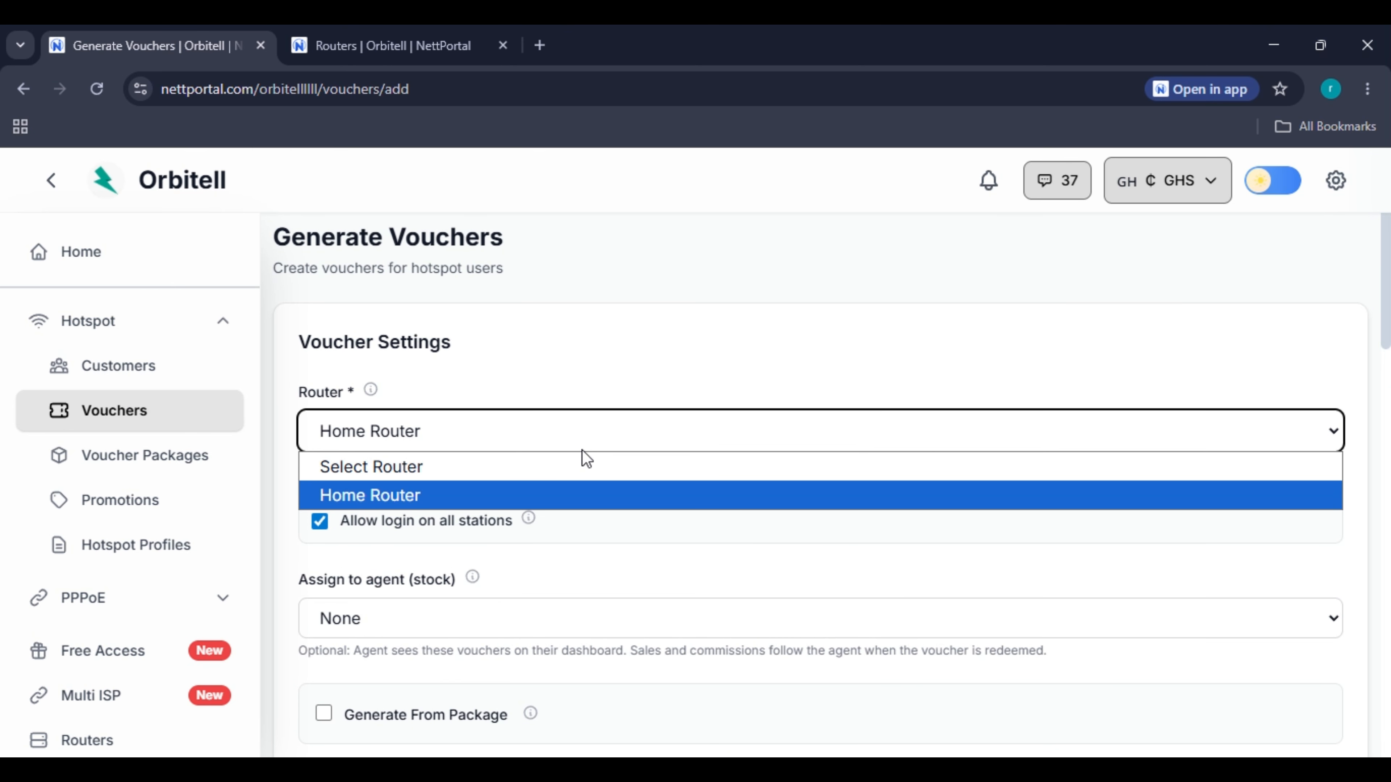
{"action": "left_click", "coordinate": [585, 487]}
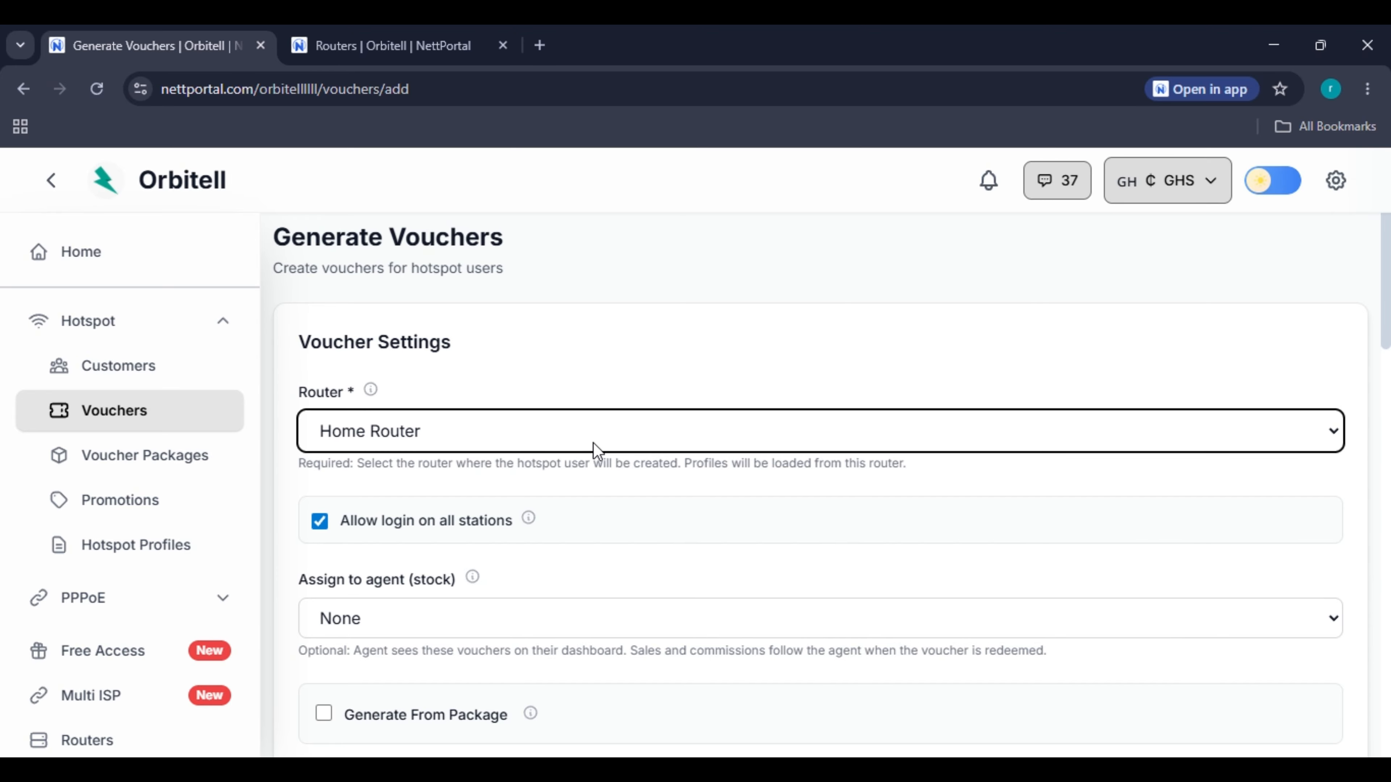
Allow voucher login on all stations and turn off Generate From Package.
{"action": "left_click", "coordinate": [373, 530]}
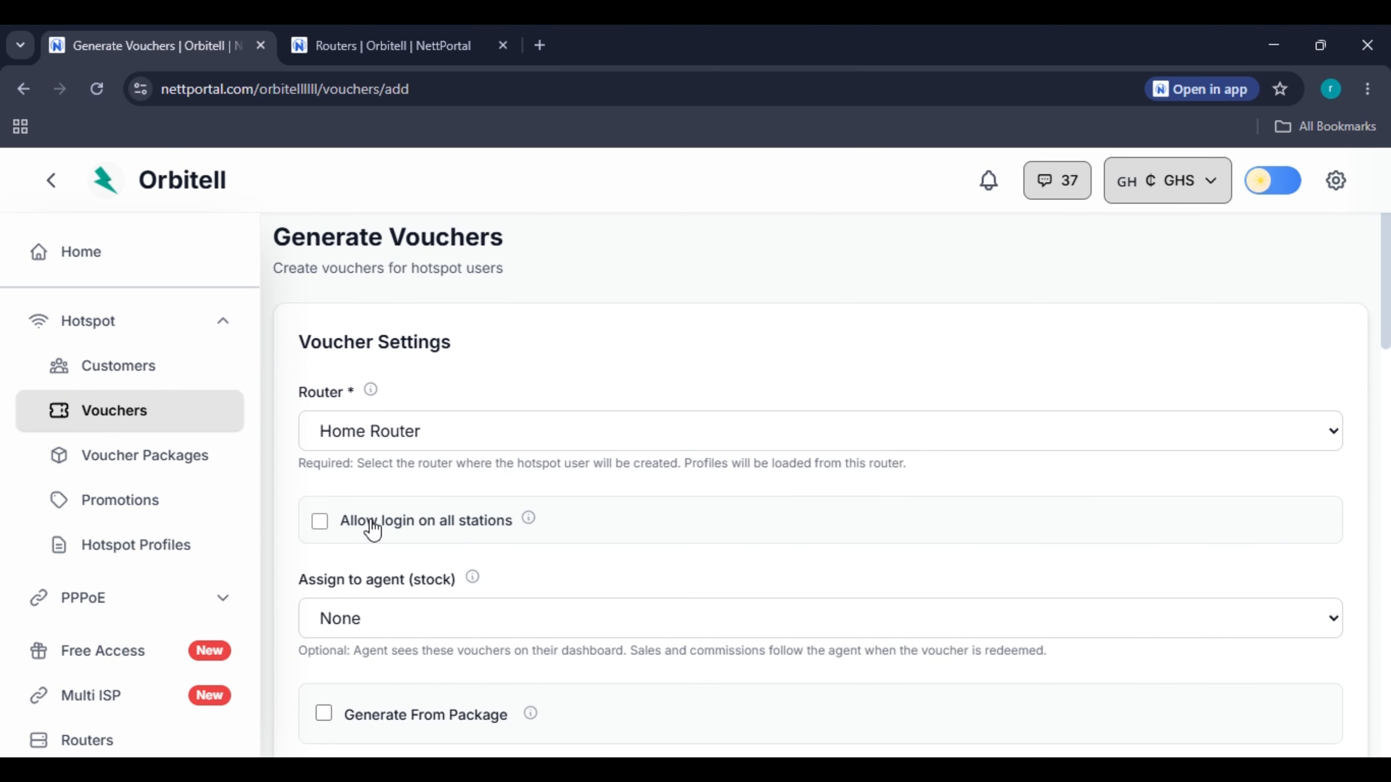
{"action": "left_click", "coordinate": [372, 530]}
{"action": "scroll", "coordinate": [491, 497], "scroll_direction": "down", "scroll_amount": 5}
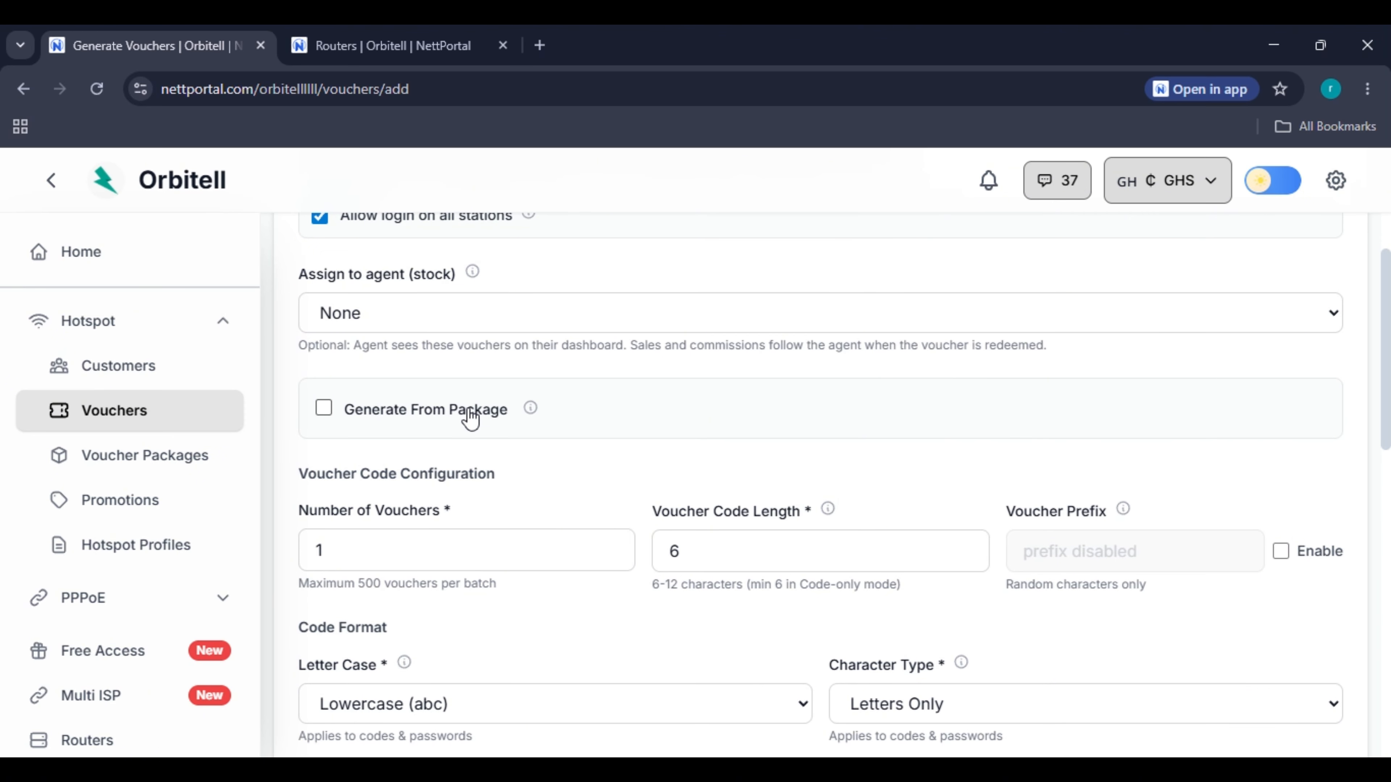
{"action": "left_click", "coordinate": [414, 416]}
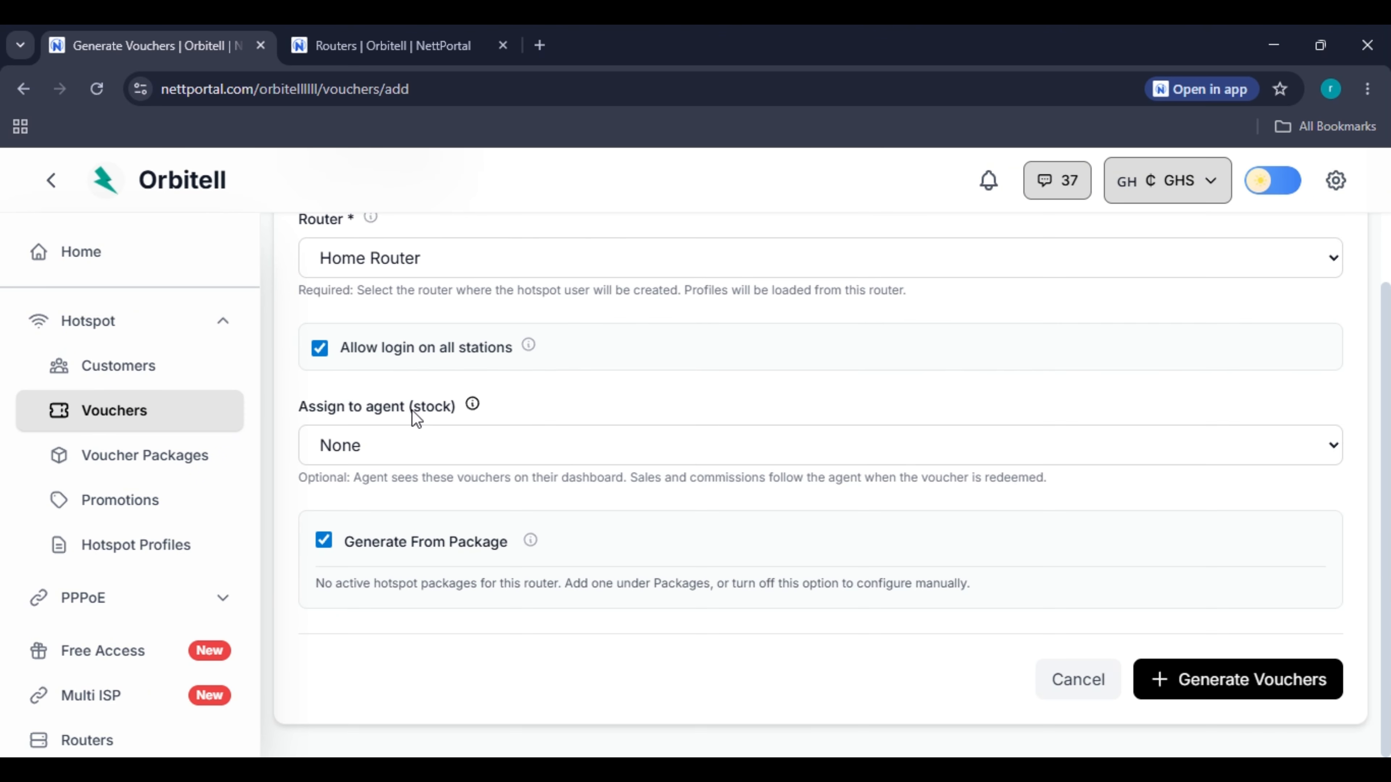
{"action": "left_click", "coordinate": [521, 556]}
{"action": "scroll", "coordinate": [854, 416], "scroll_direction": "down", "scroll_amount": 9}
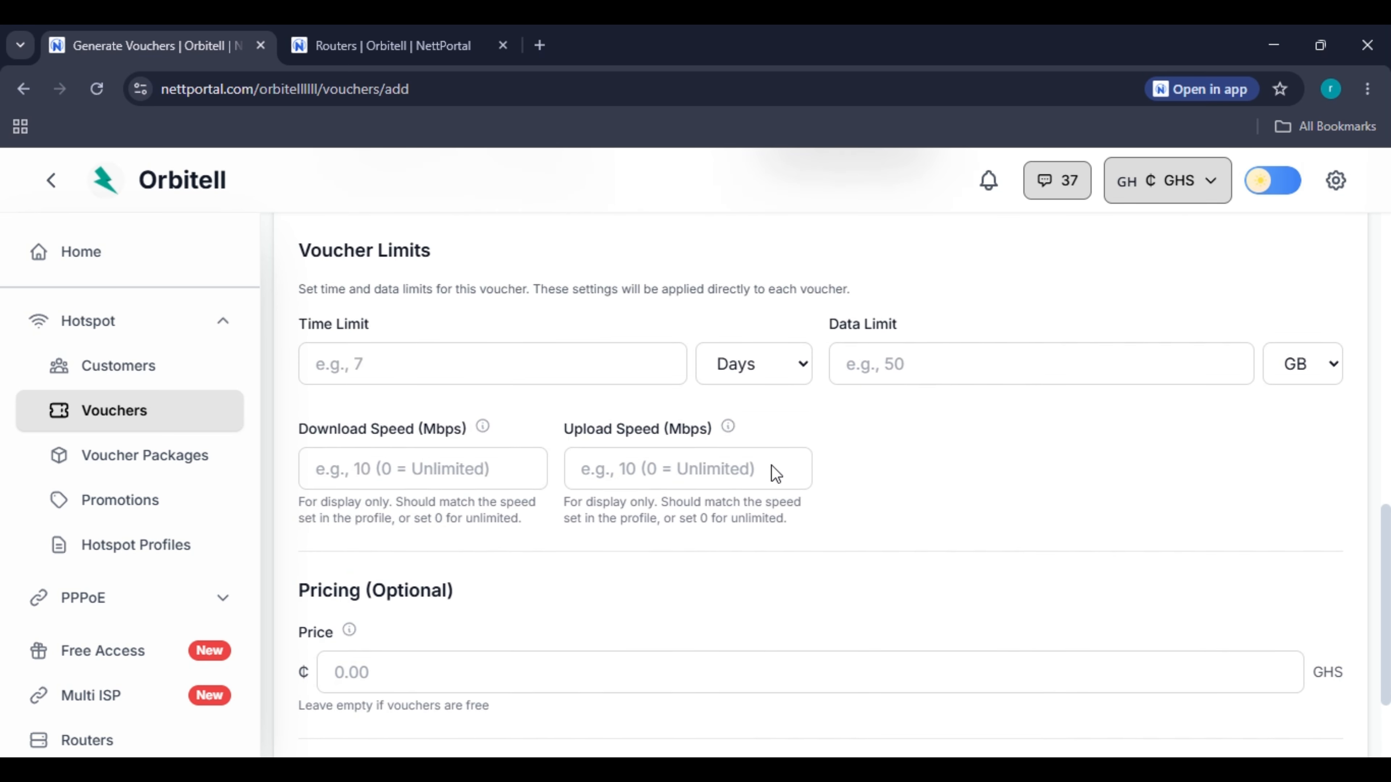
{"action": "scroll", "coordinate": [700, 482], "scroll_direction": "up", "scroll_amount": 7}
{"action": "scroll", "coordinate": [543, 497], "scroll_direction": "up", "scroll_amount": 2}
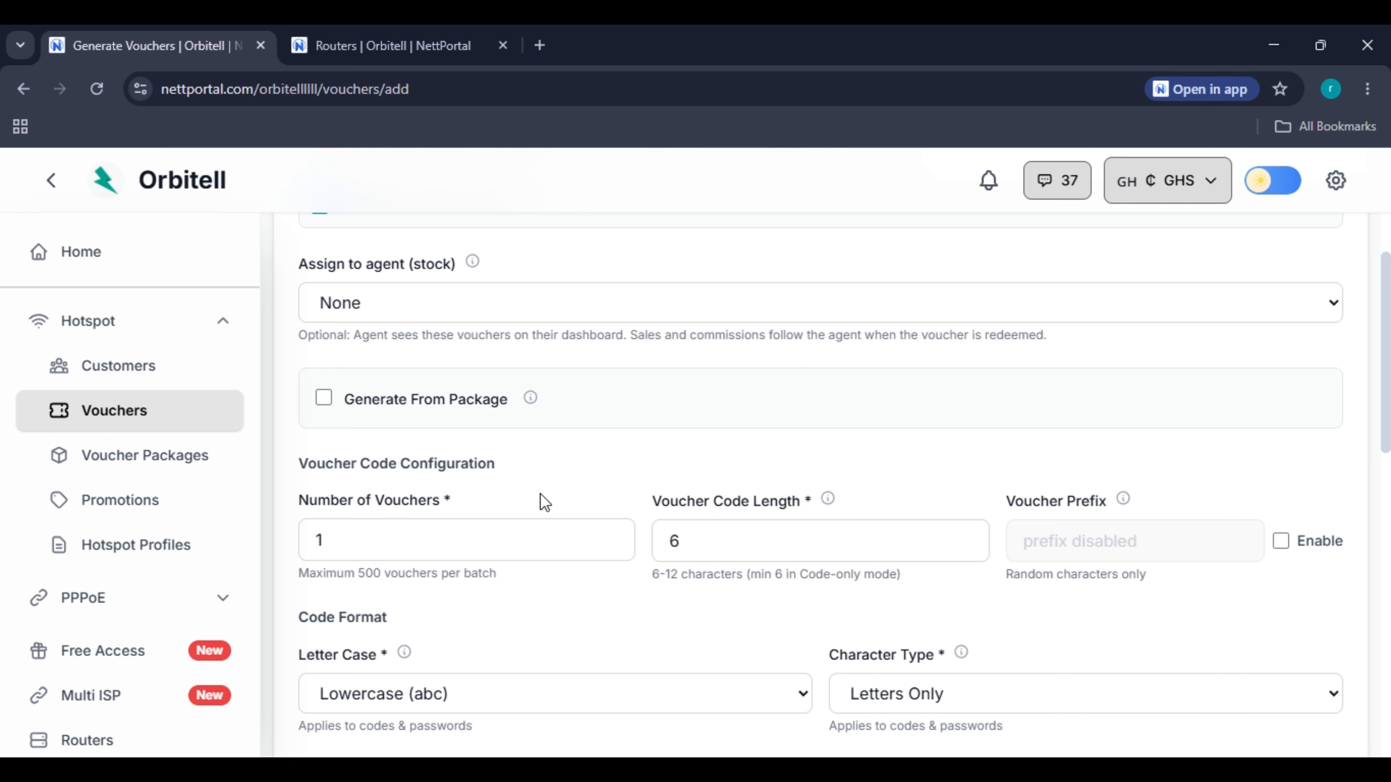
{"action": "scroll", "coordinate": [541, 495], "scroll_direction": "down", "scroll_amount": 4}
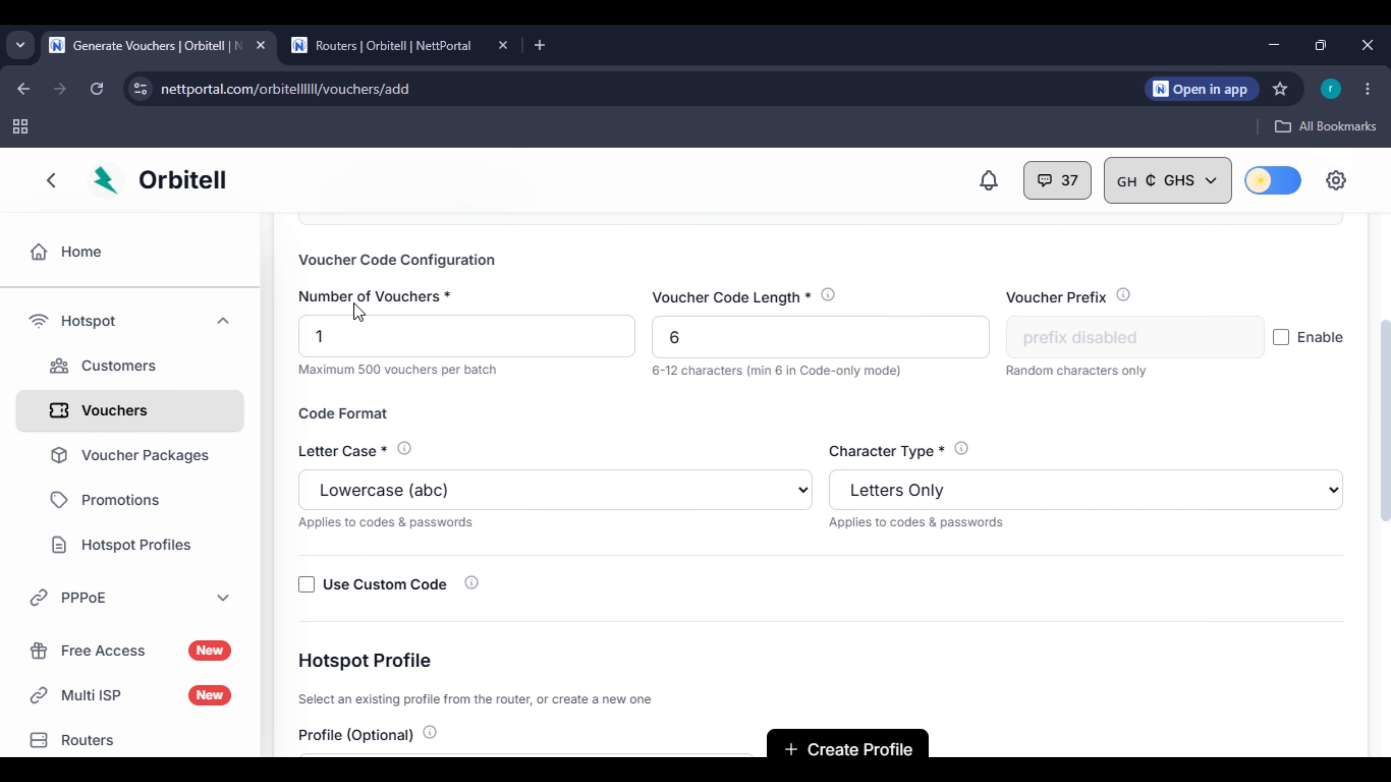
Set Number of Vouchers to 500, keeping lowercase, letters-only codes.
{"action": "double_click", "coordinate": [448, 338]}
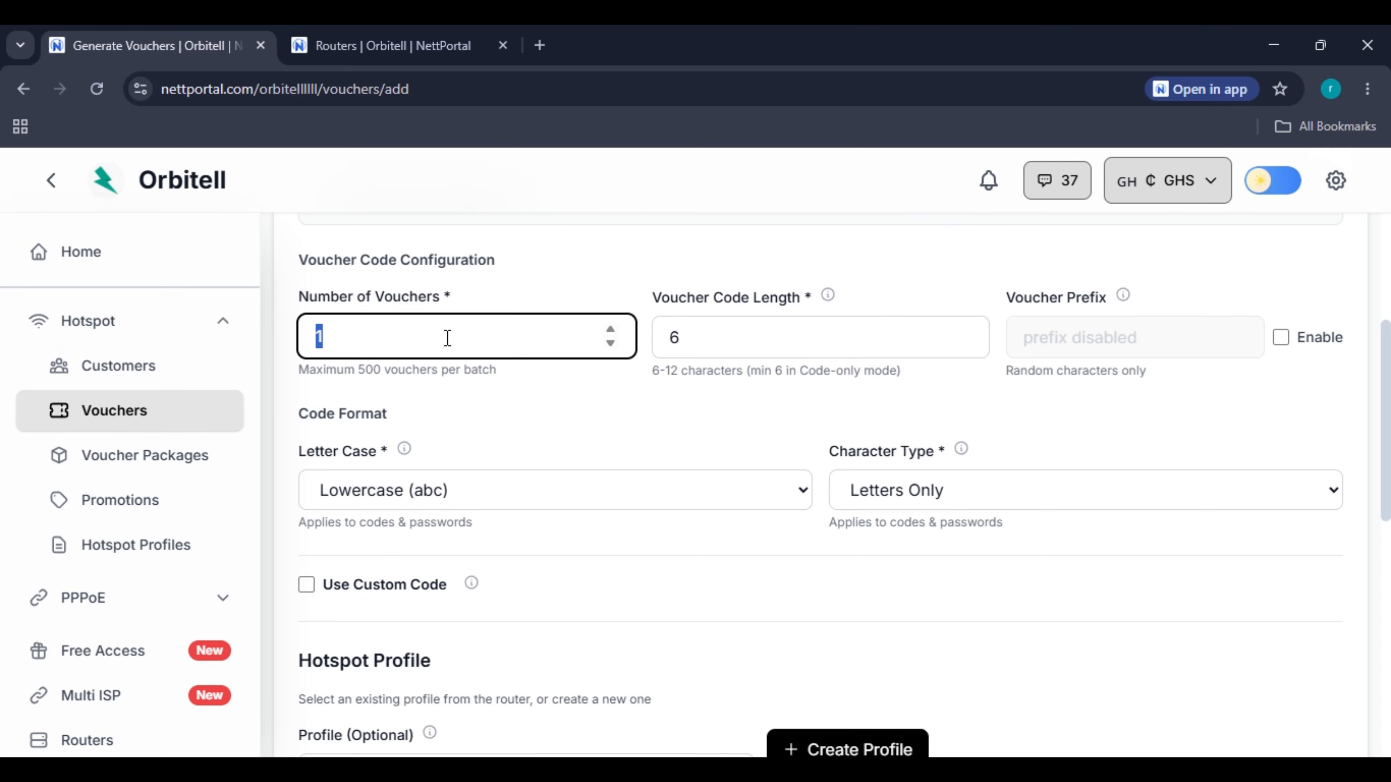
{"action": "type", "text": "500"}
{"action": "scroll", "coordinate": [1040, 590], "scroll_direction": "down", "scroll_amount": 10}
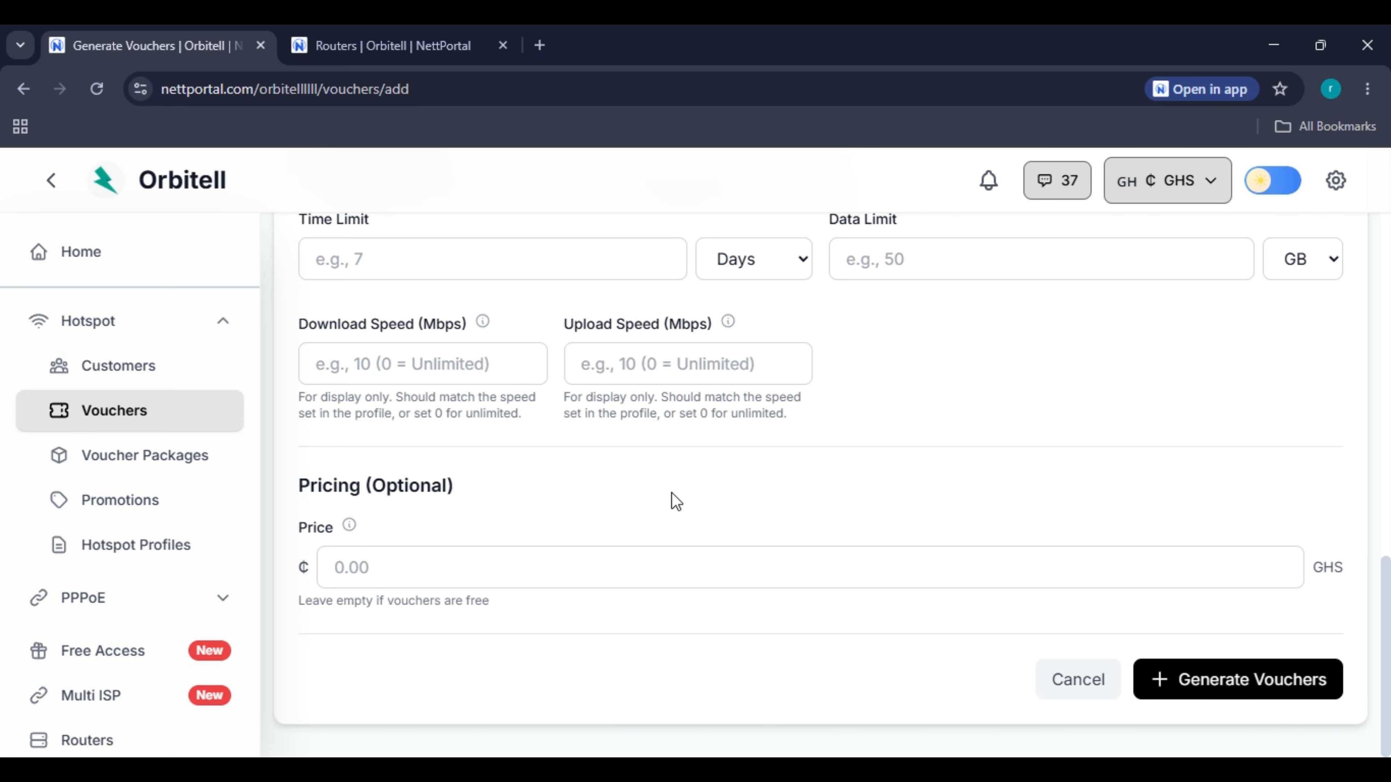
{"action": "scroll", "coordinate": [503, 578], "scroll_direction": "up", "scroll_amount": 10}
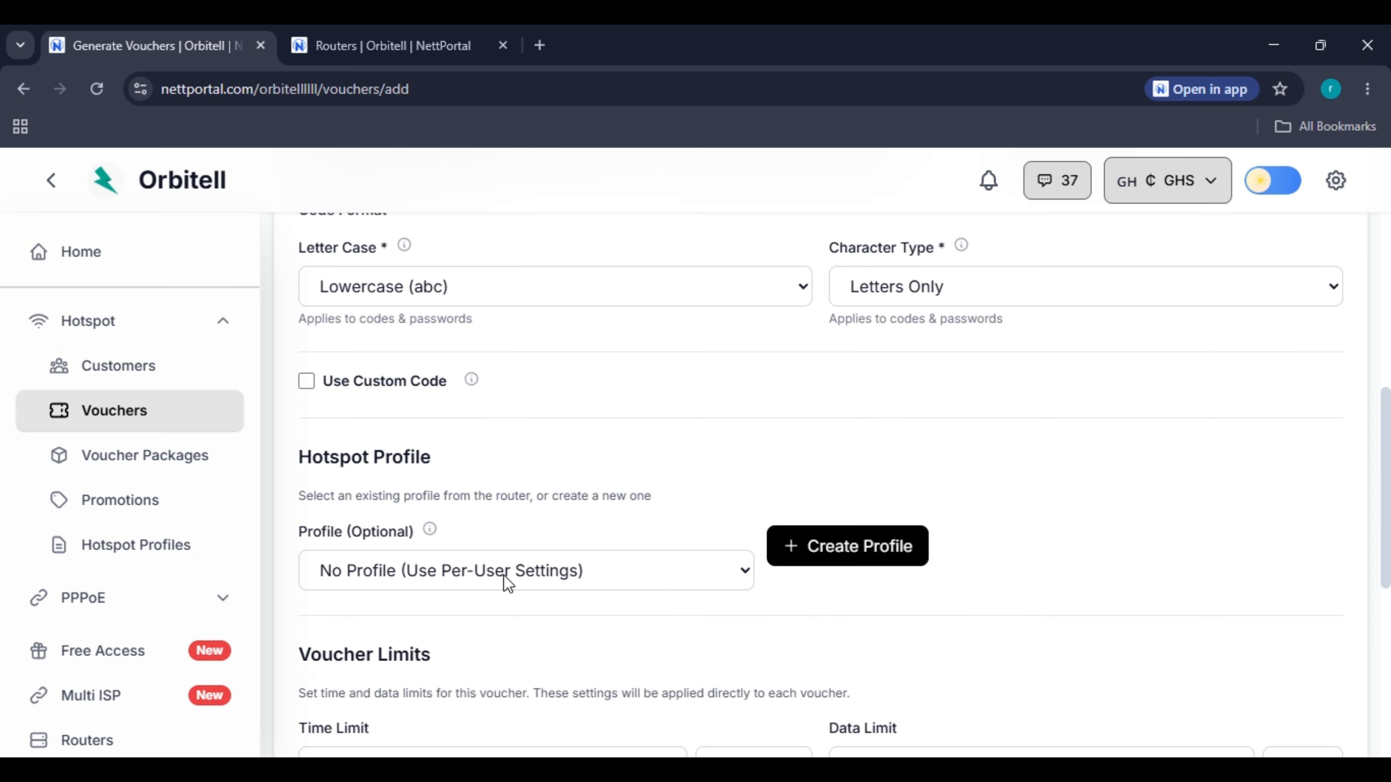
{"action": "scroll", "coordinate": [534, 502], "scroll_direction": "up", "scroll_amount": 2}
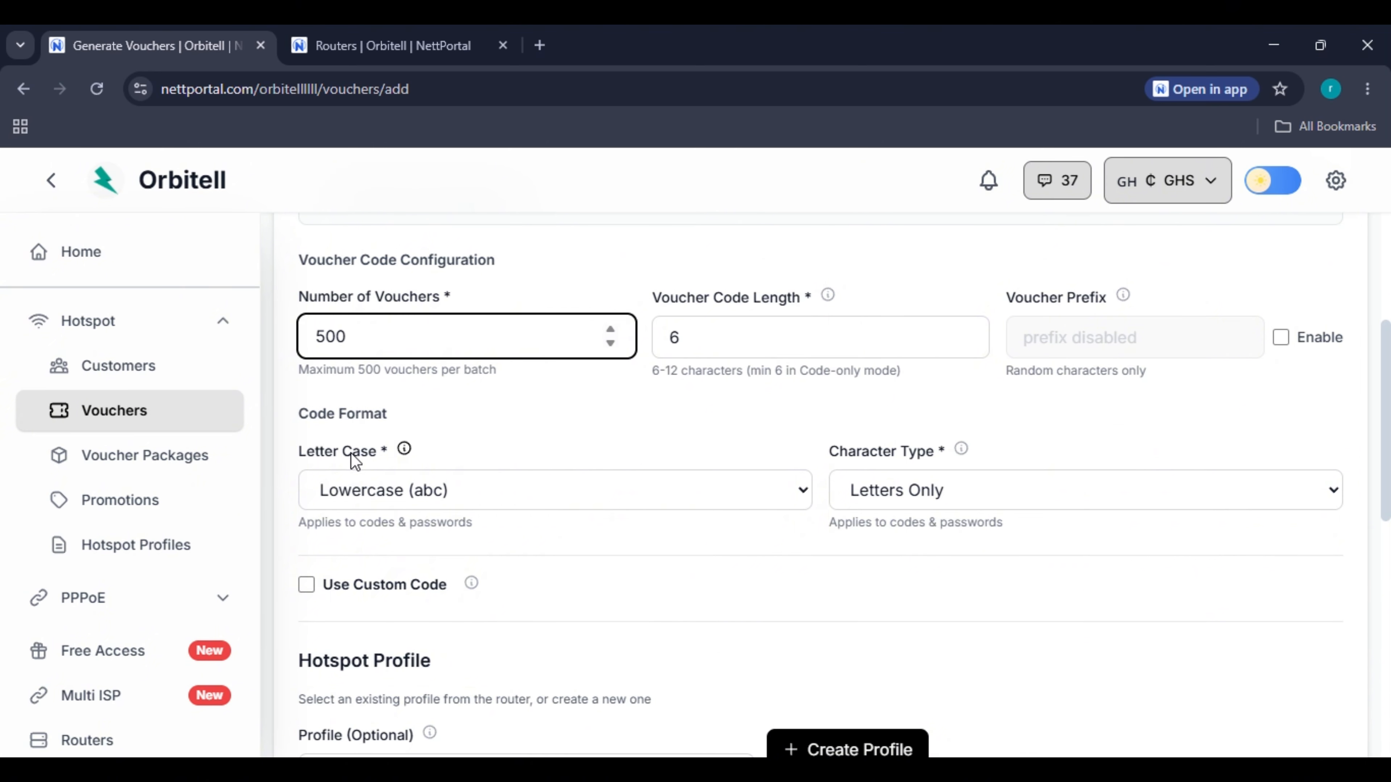
{"action": "left_click", "coordinate": [377, 492]}
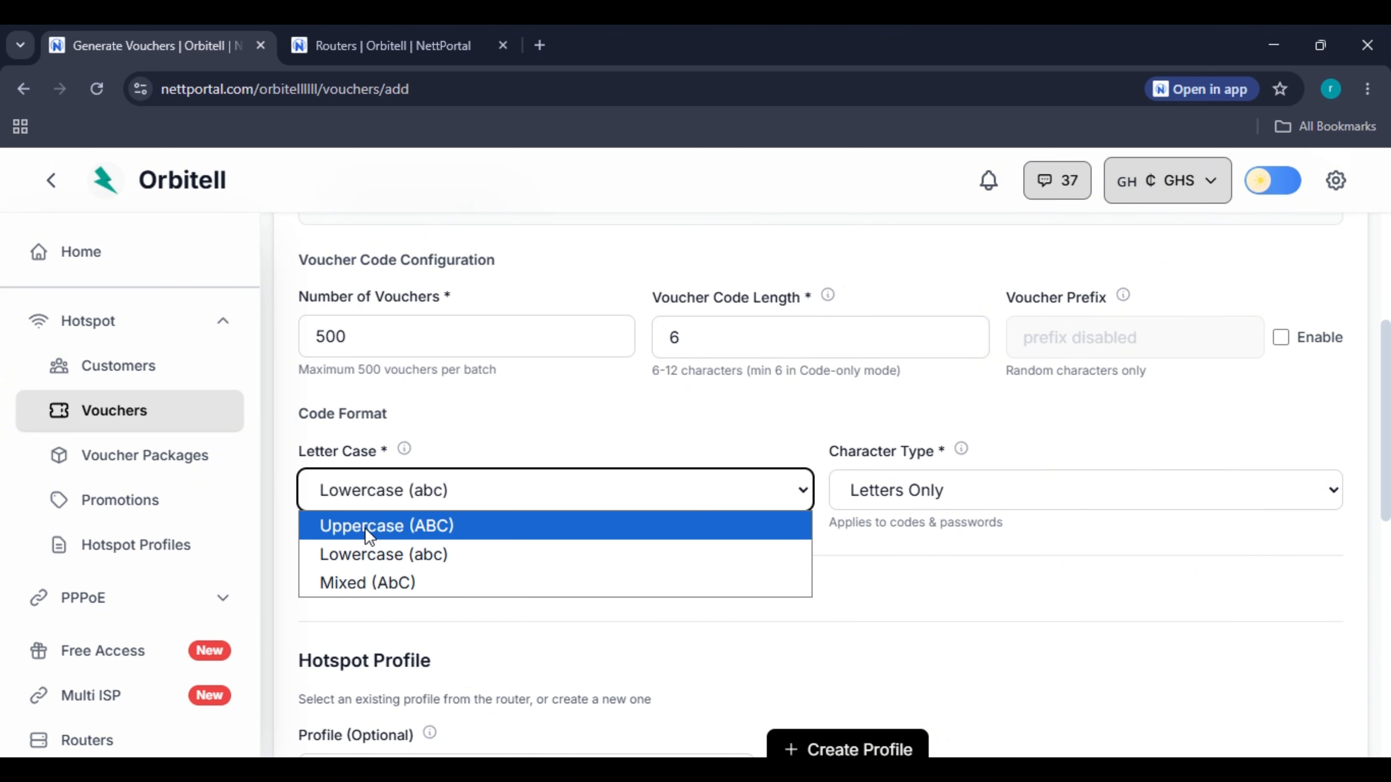
{"action": "left_click", "coordinate": [969, 483]}
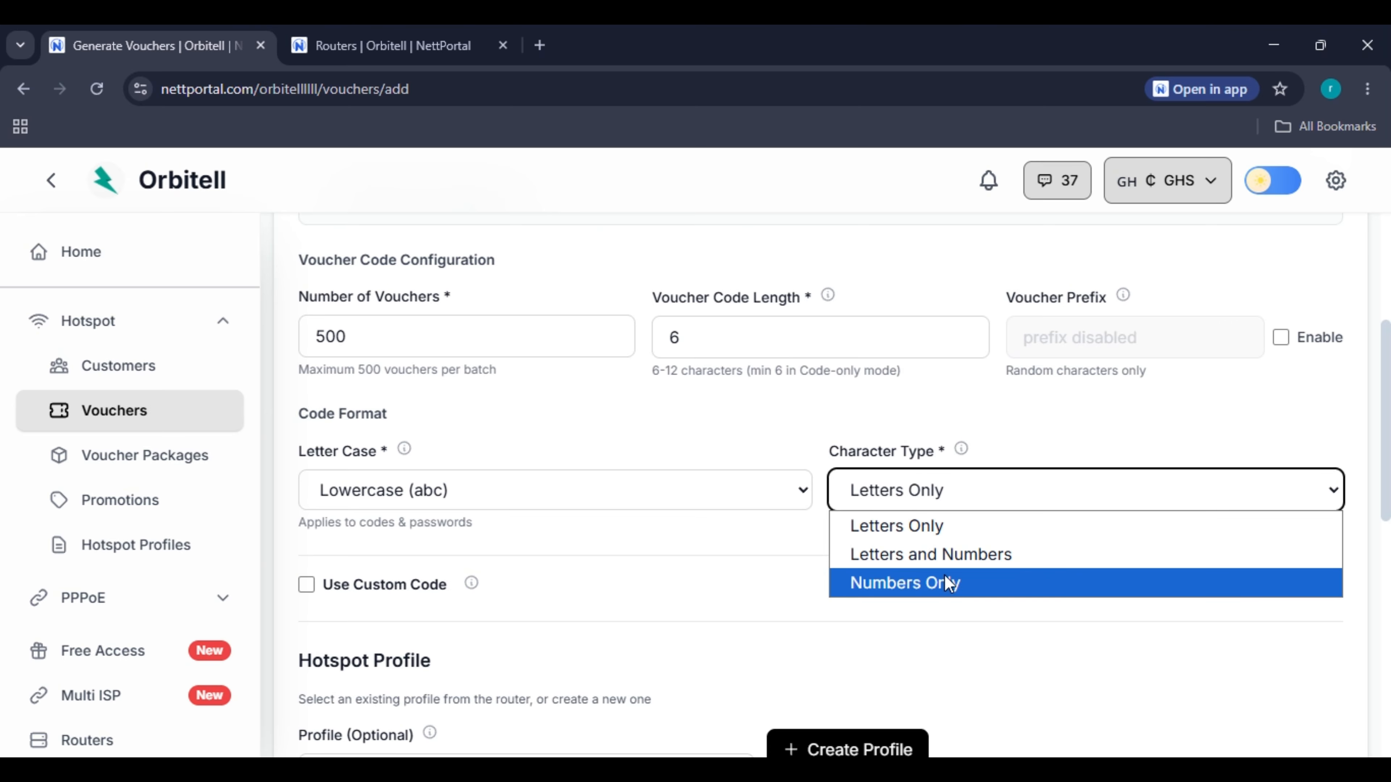
{"action": "left_click", "coordinate": [899, 535]}
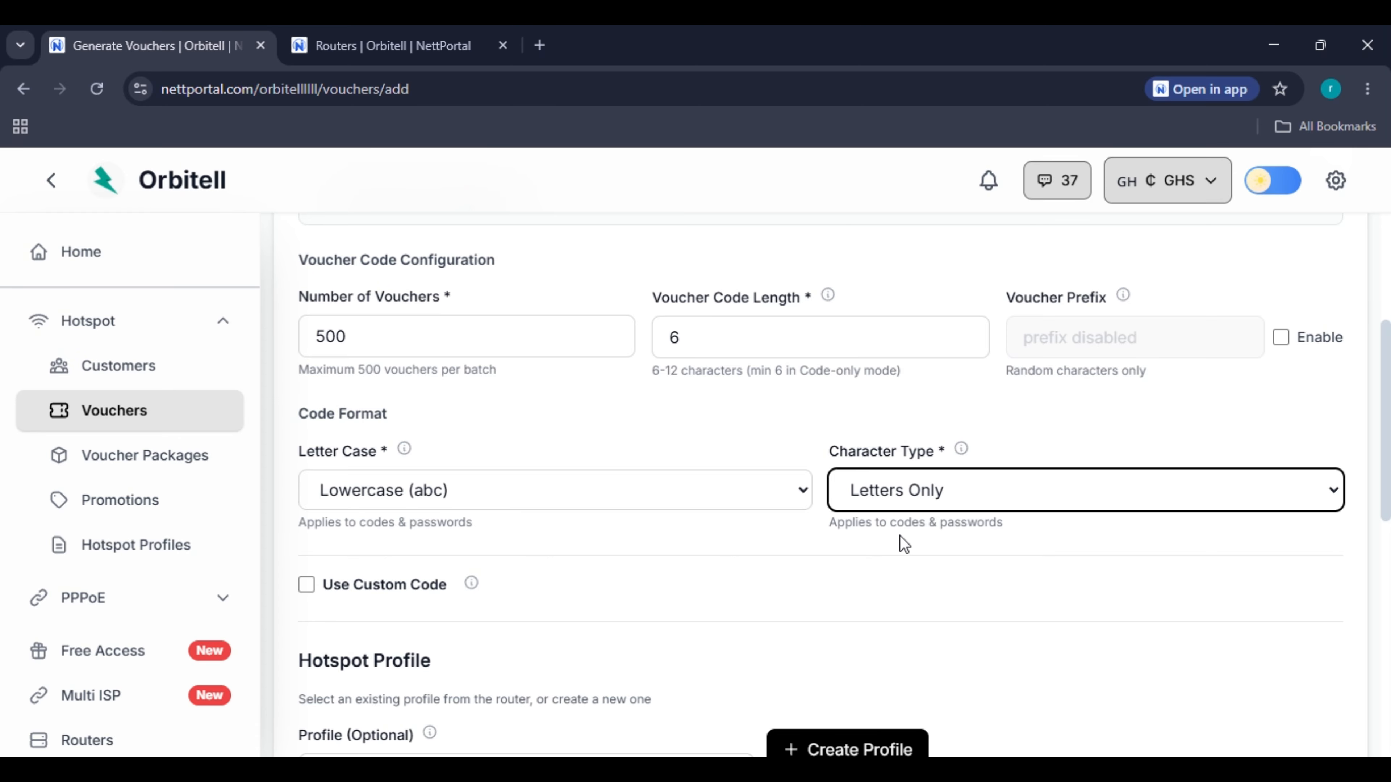
{"action": "scroll", "coordinate": [507, 462], "scroll_direction": "down", "scroll_amount": 4}
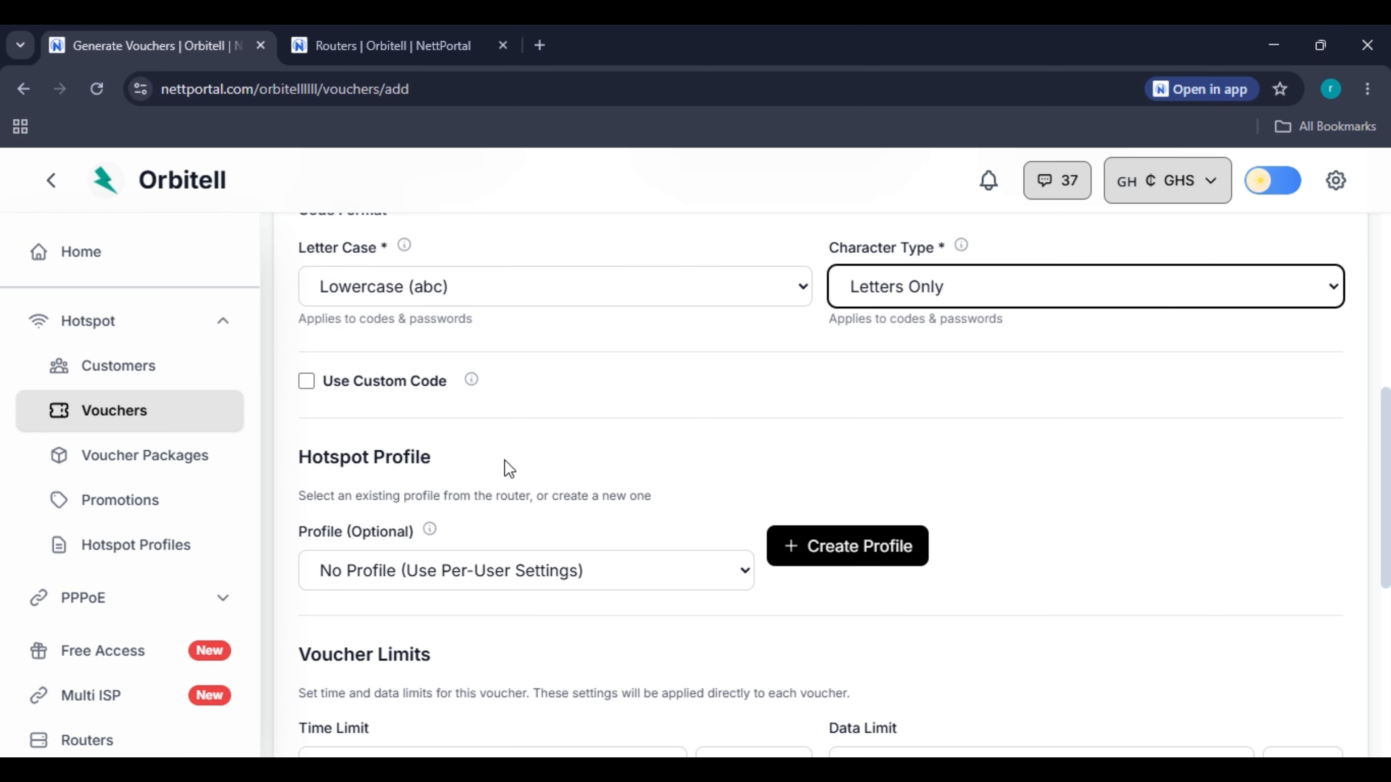
{"action": "left_click", "coordinate": [387, 382]}
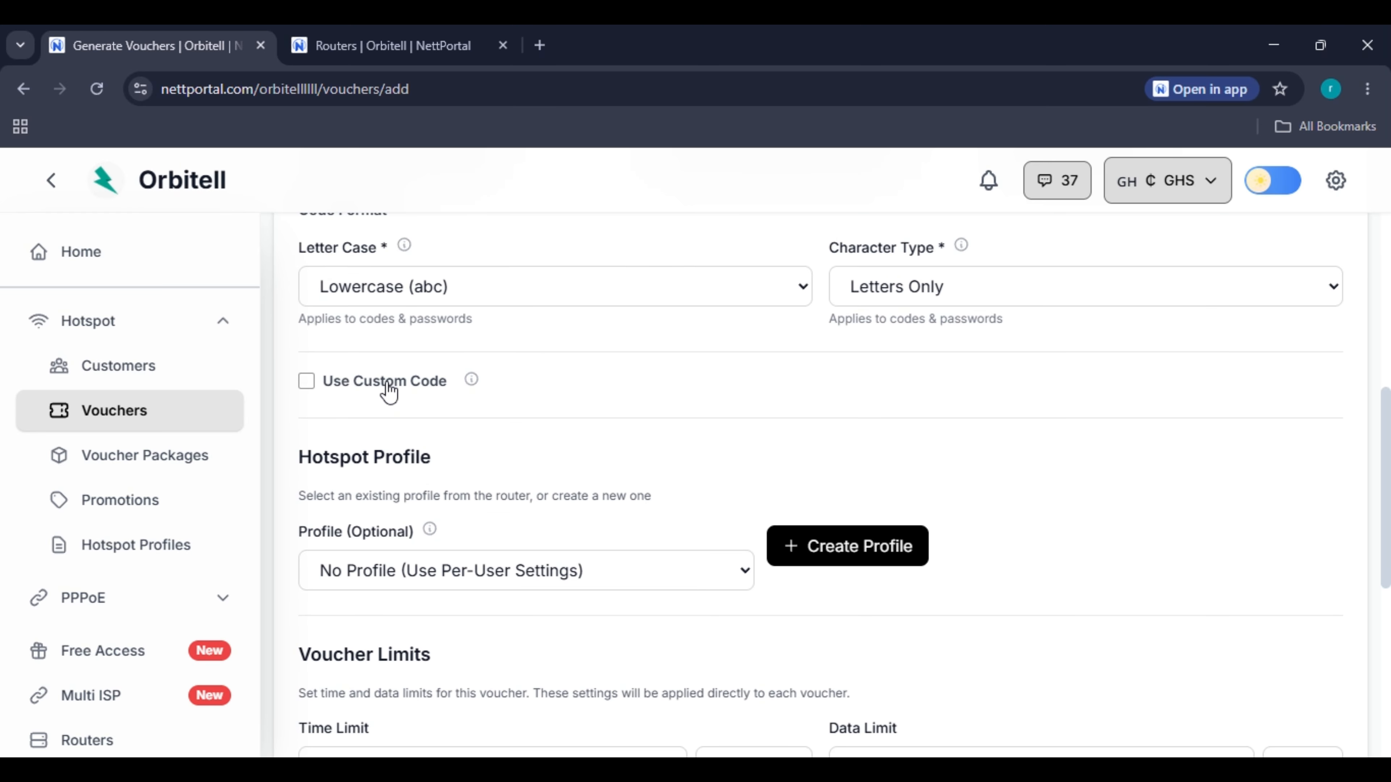
{"action": "scroll", "coordinate": [503, 354], "scroll_direction": "down", "scroll_amount": 3}
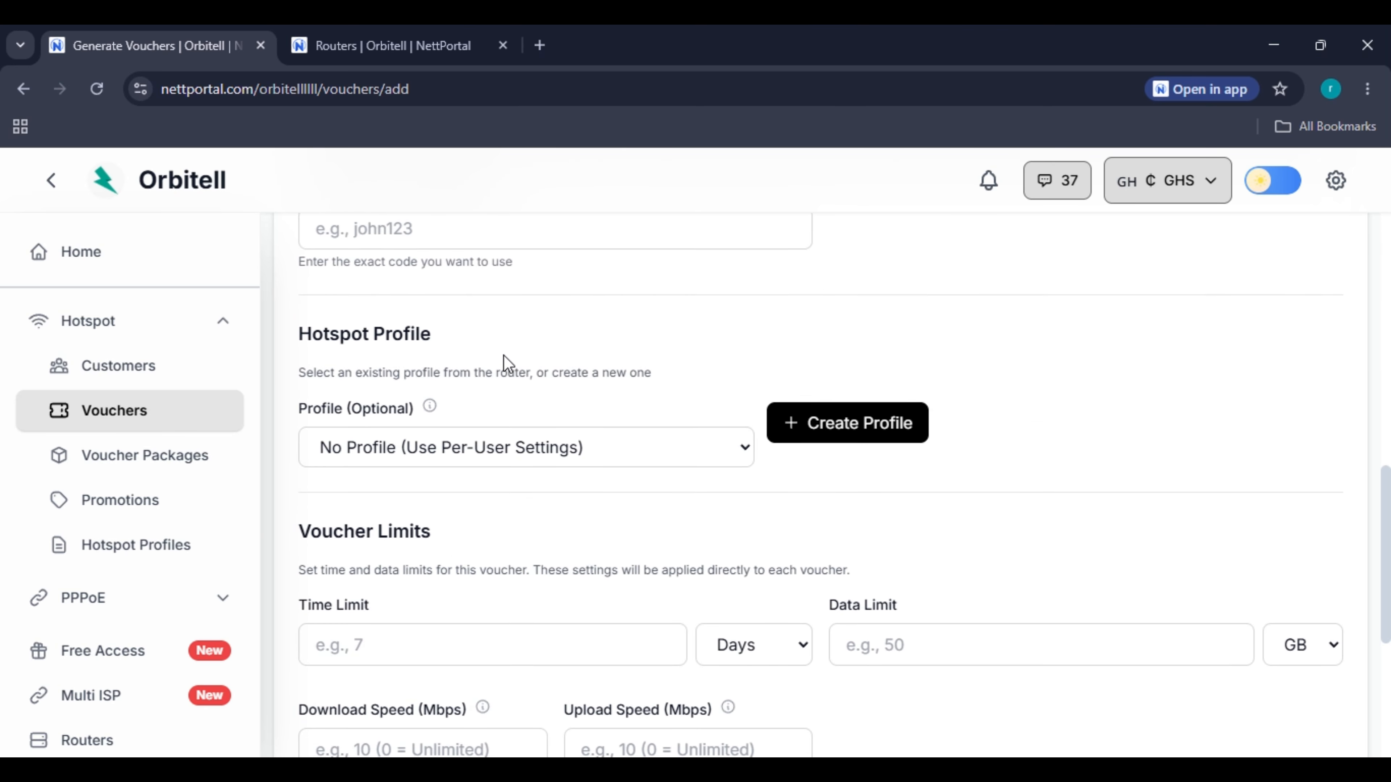
{"action": "scroll", "coordinate": [519, 445], "scroll_direction": "up", "scroll_amount": 2}
{"action": "left_click", "coordinate": [519, 445]}
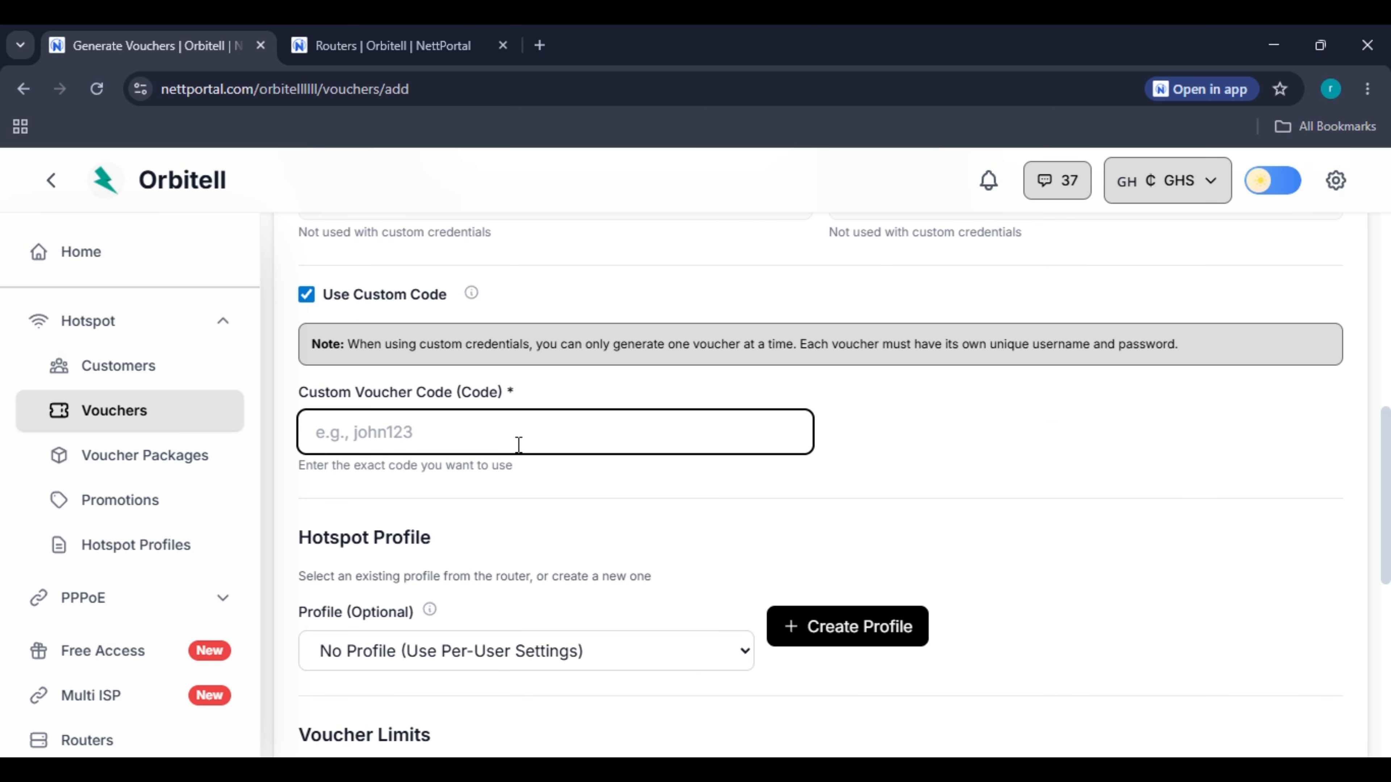
{"action": "scroll", "coordinate": [518, 444], "scroll_direction": "up", "scroll_amount": 3}
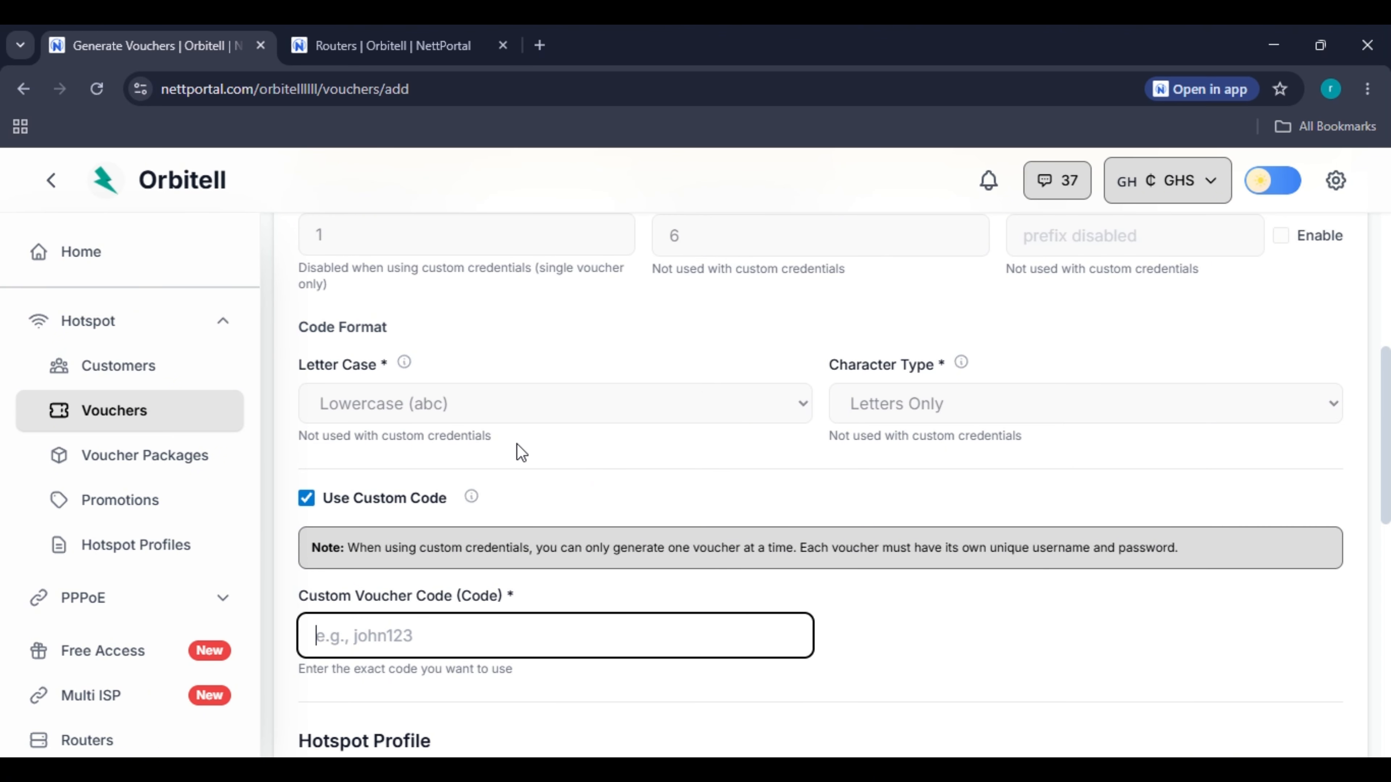
{"action": "scroll", "coordinate": [516, 446], "scroll_direction": "down", "scroll_amount": 3}
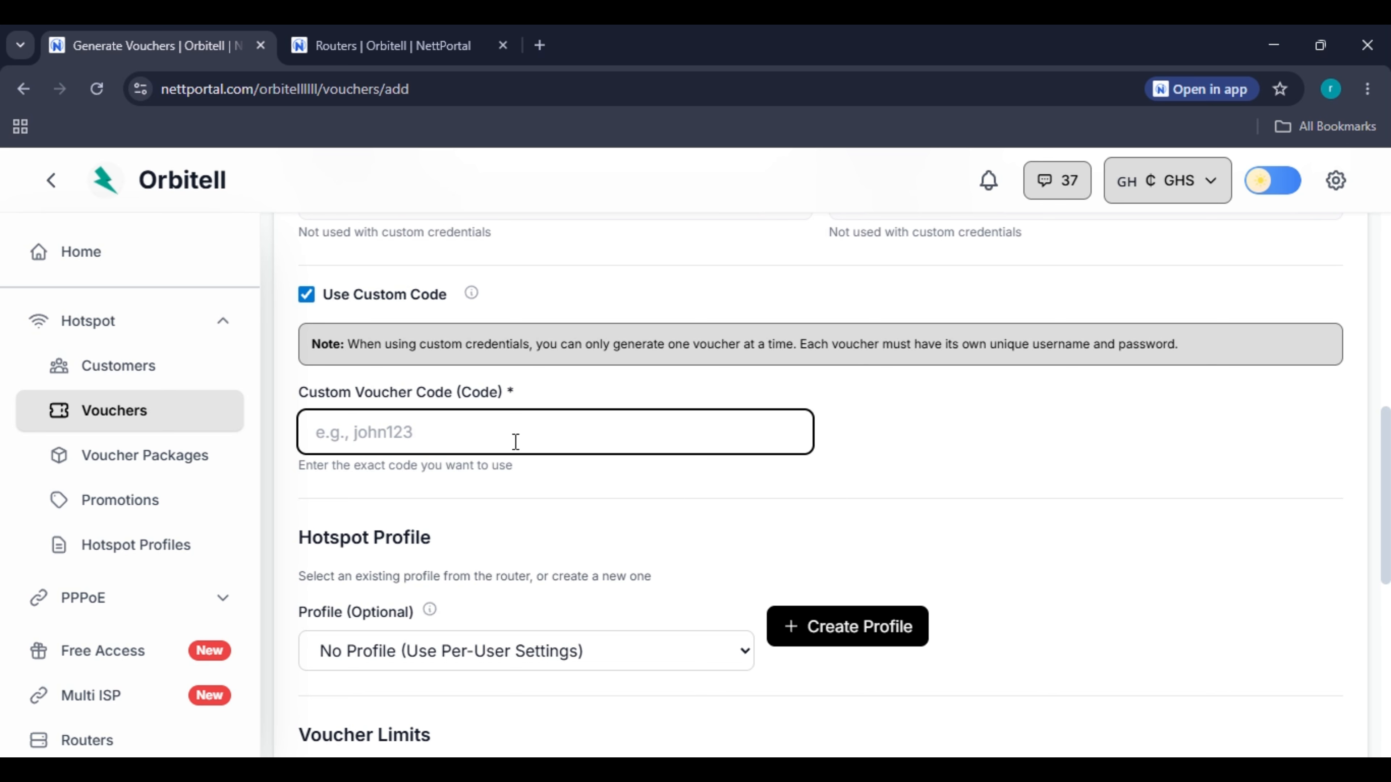
{"action": "type", "text": "ename"}
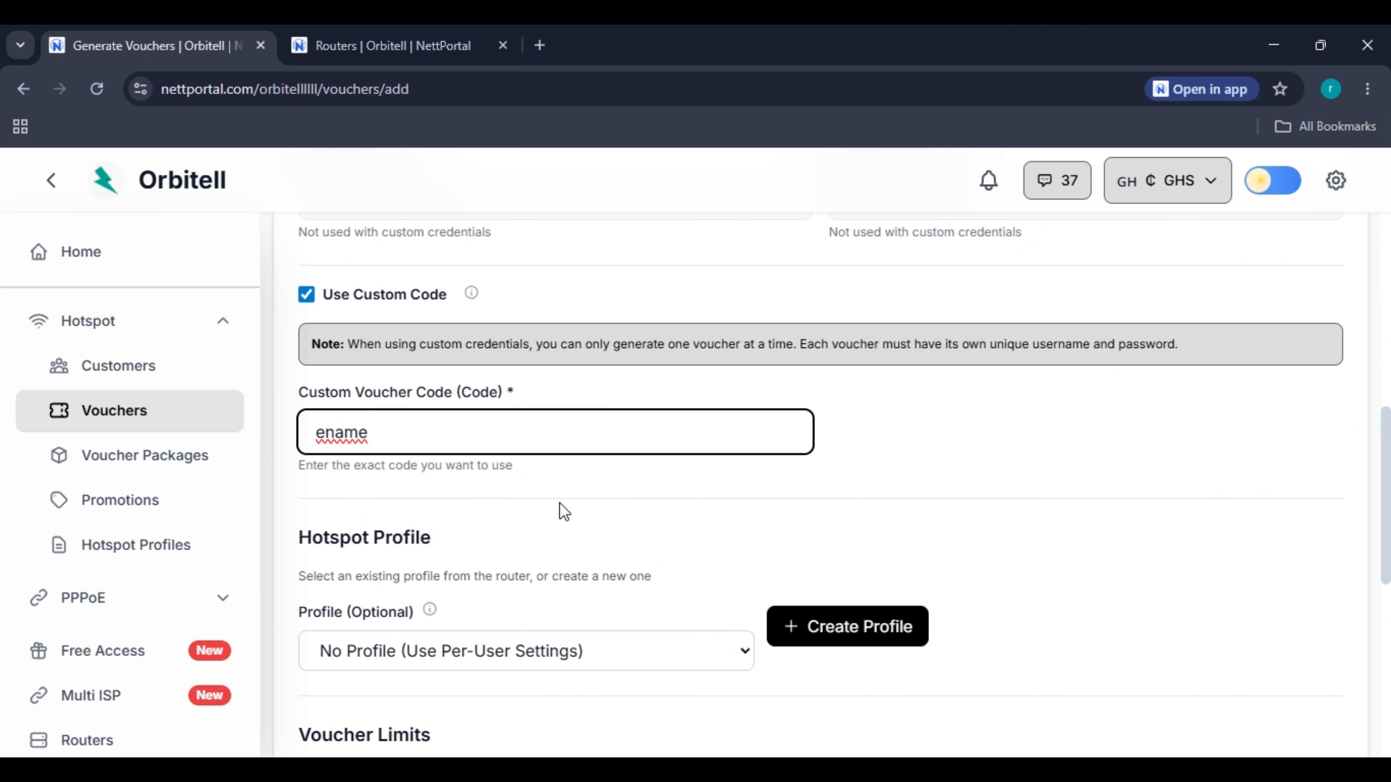
{"action": "scroll", "coordinate": [562, 512], "scroll_direction": "down", "scroll_amount": 10}
{"action": "scroll", "coordinate": [643, 482], "scroll_direction": "up", "scroll_amount": 10}
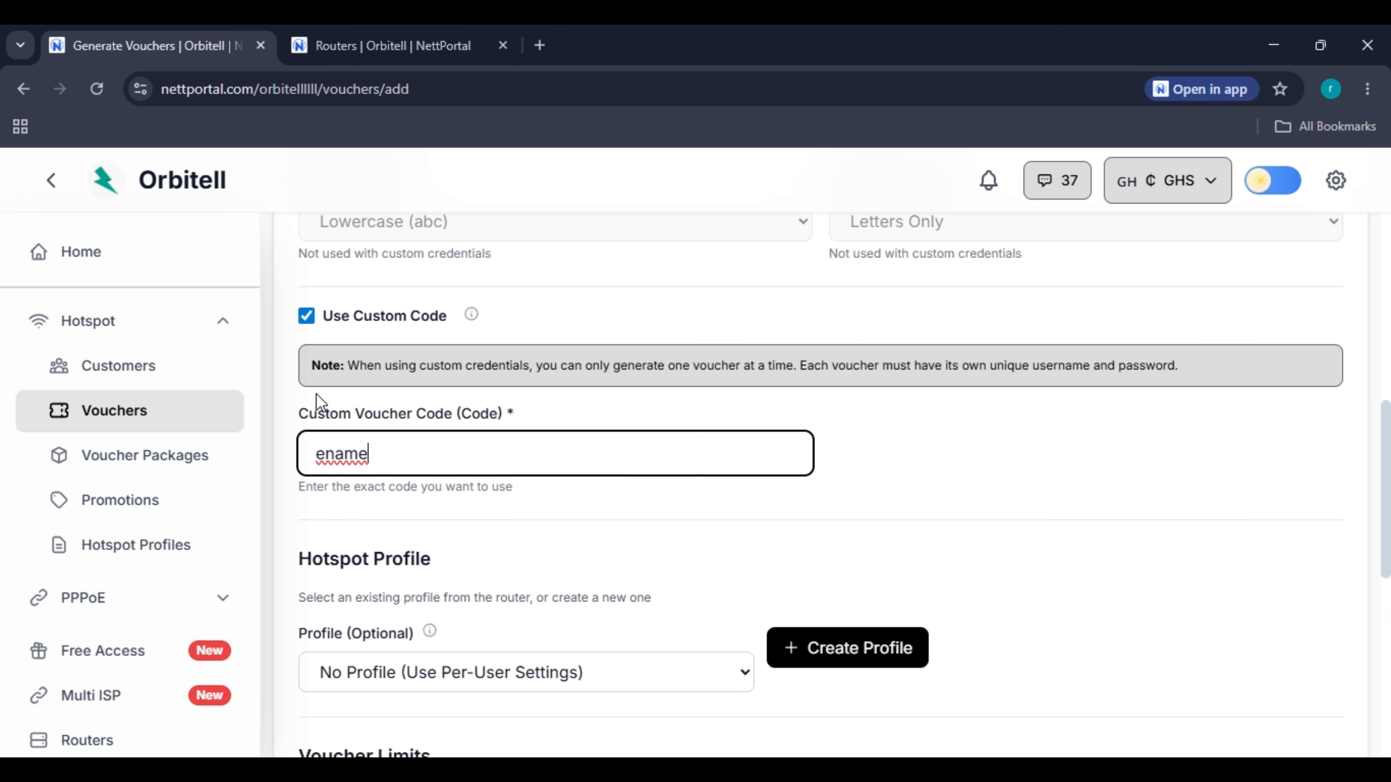
{"action": "left_click", "coordinate": [306, 317]}
Select Profile 1 as the hotspot profile for the vouchers.
{"action": "scroll", "coordinate": [515, 427], "scroll_direction": "down", "scroll_amount": 2}
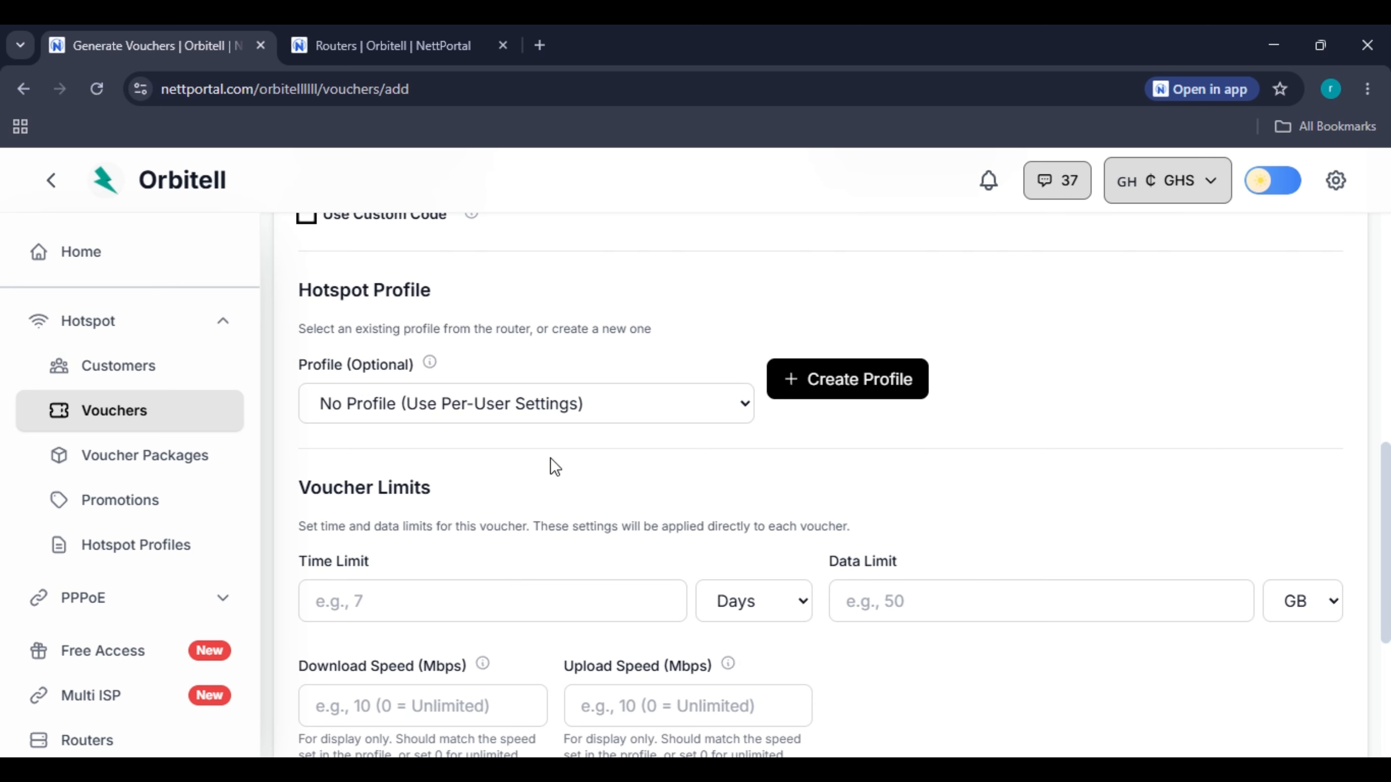
{"action": "left_click", "coordinate": [543, 409]}
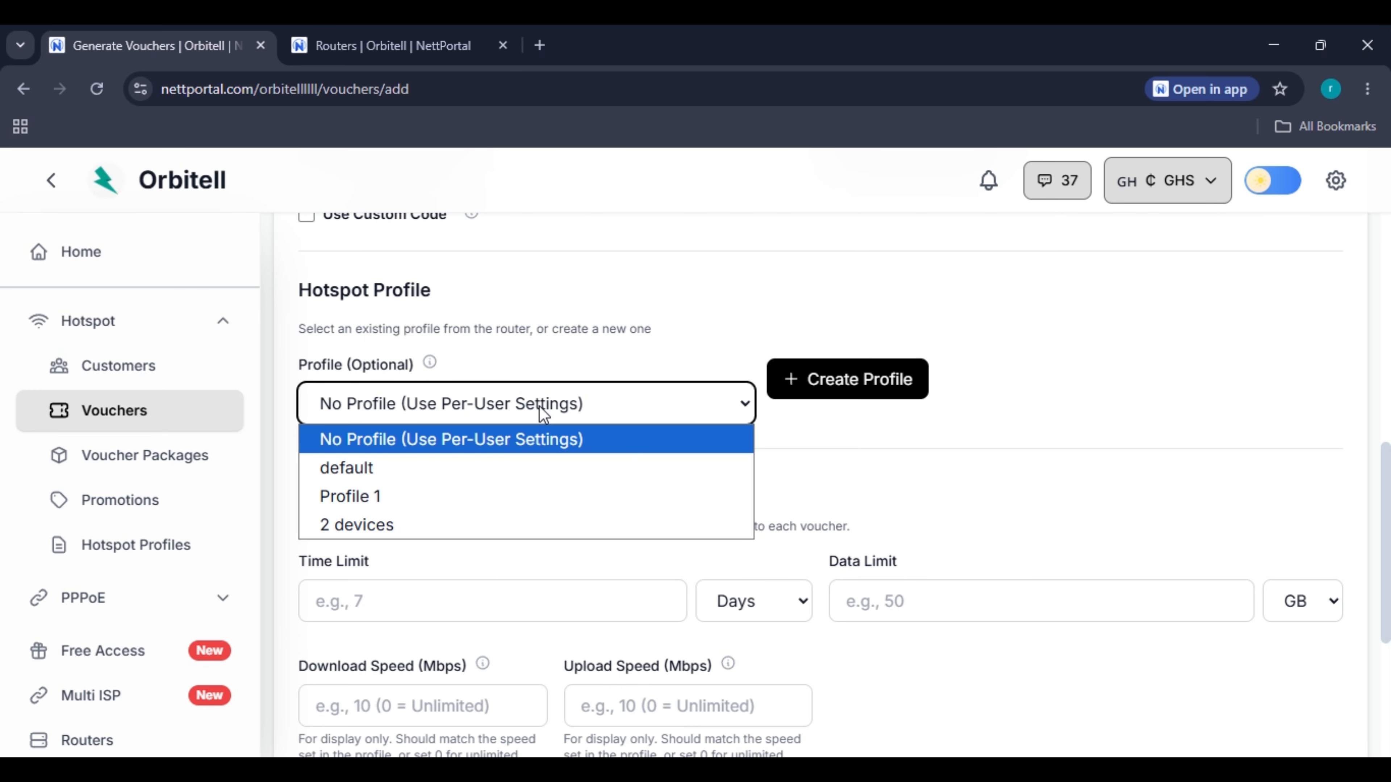
{"action": "left_click", "coordinate": [524, 524]}
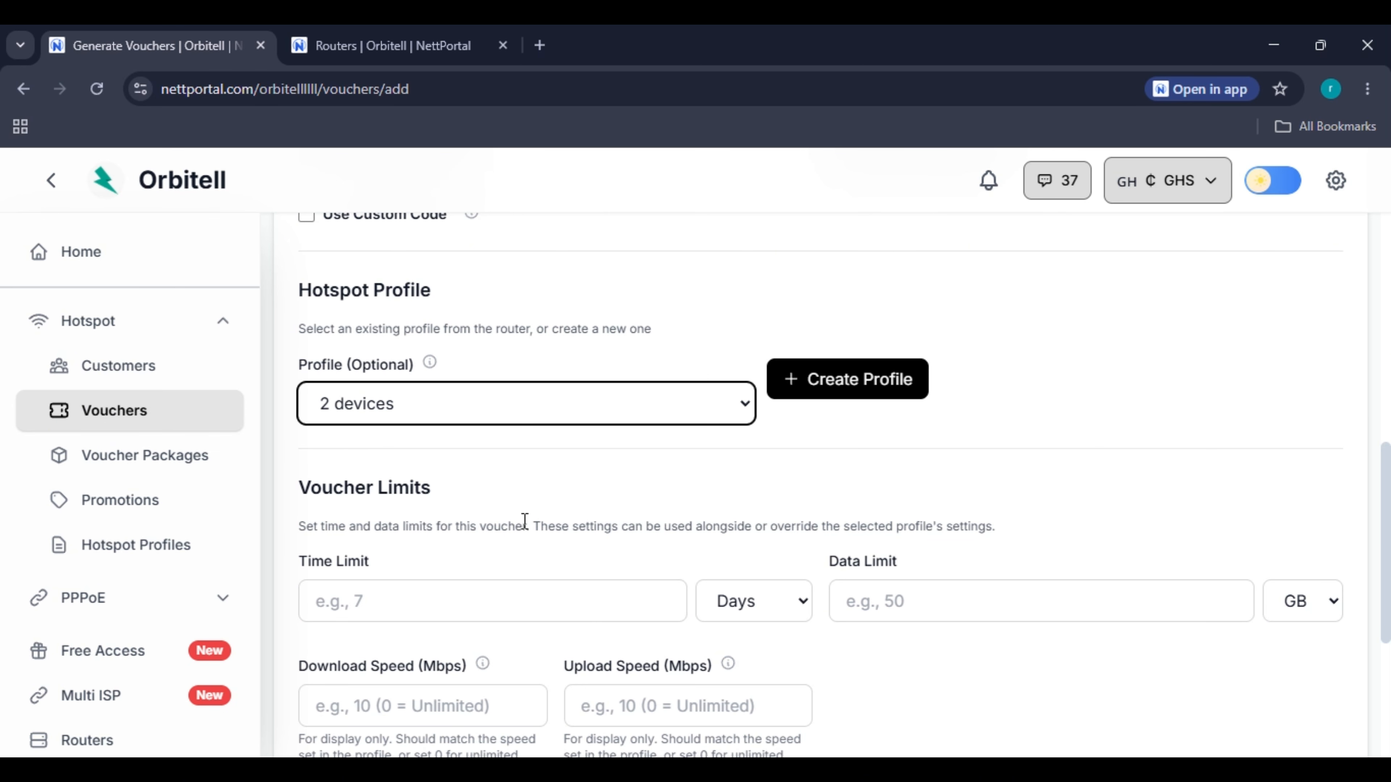
{"action": "left_click", "coordinate": [510, 411]}
{"action": "left_click", "coordinate": [503, 503]}
{"action": "scroll", "coordinate": [503, 503], "scroll_direction": "down", "scroll_amount": 3}
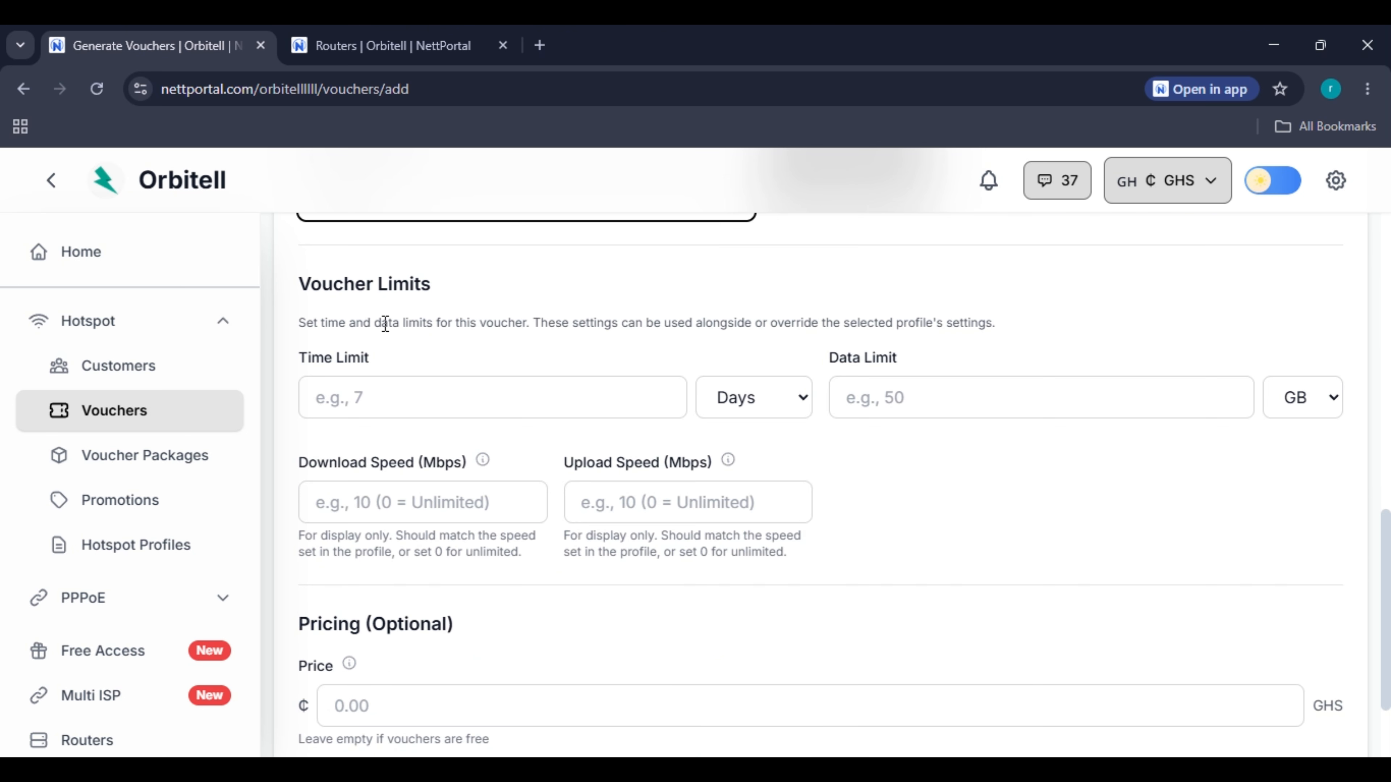
Enter a 2-day Time Limit and clear a mistaken 2 from Data Limit.
{"action": "left_click", "coordinate": [499, 384]}
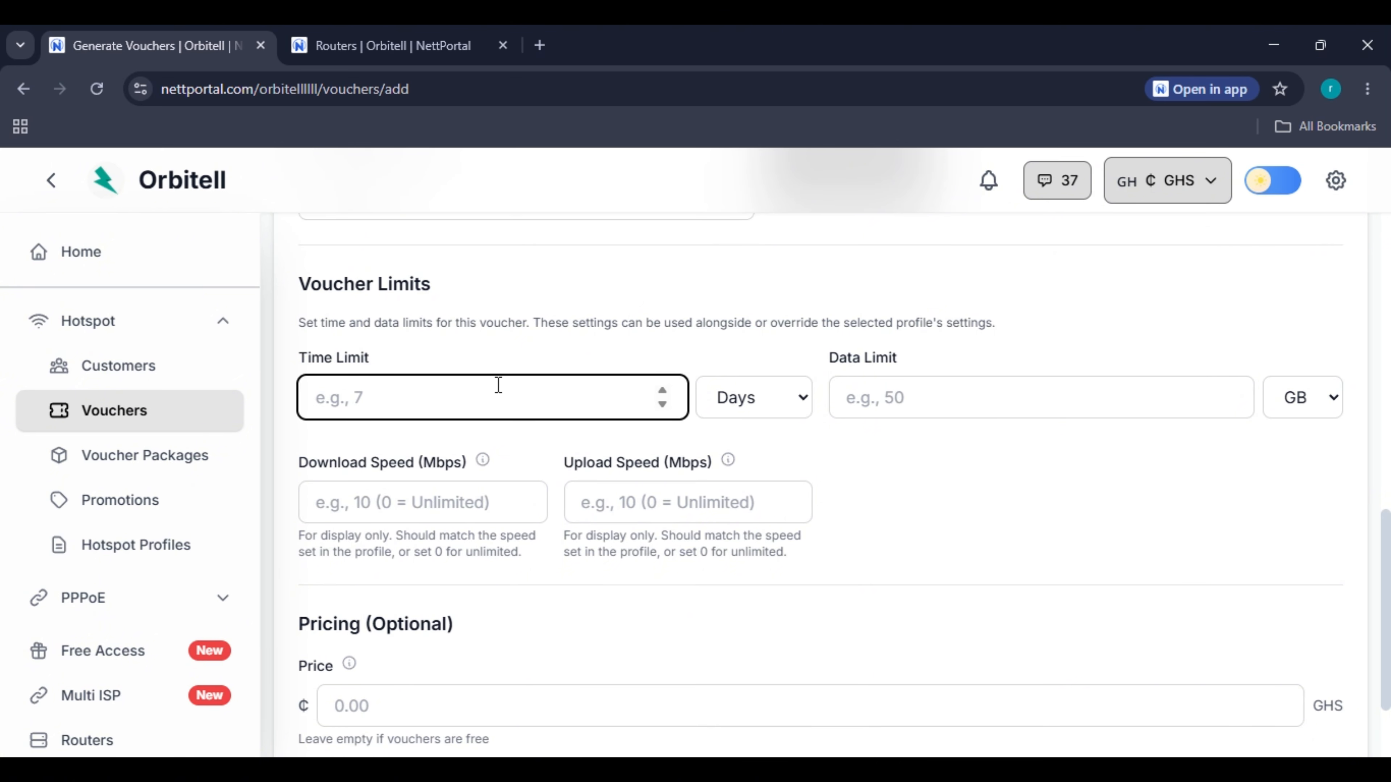
{"action": "left_click", "coordinate": [942, 388]}
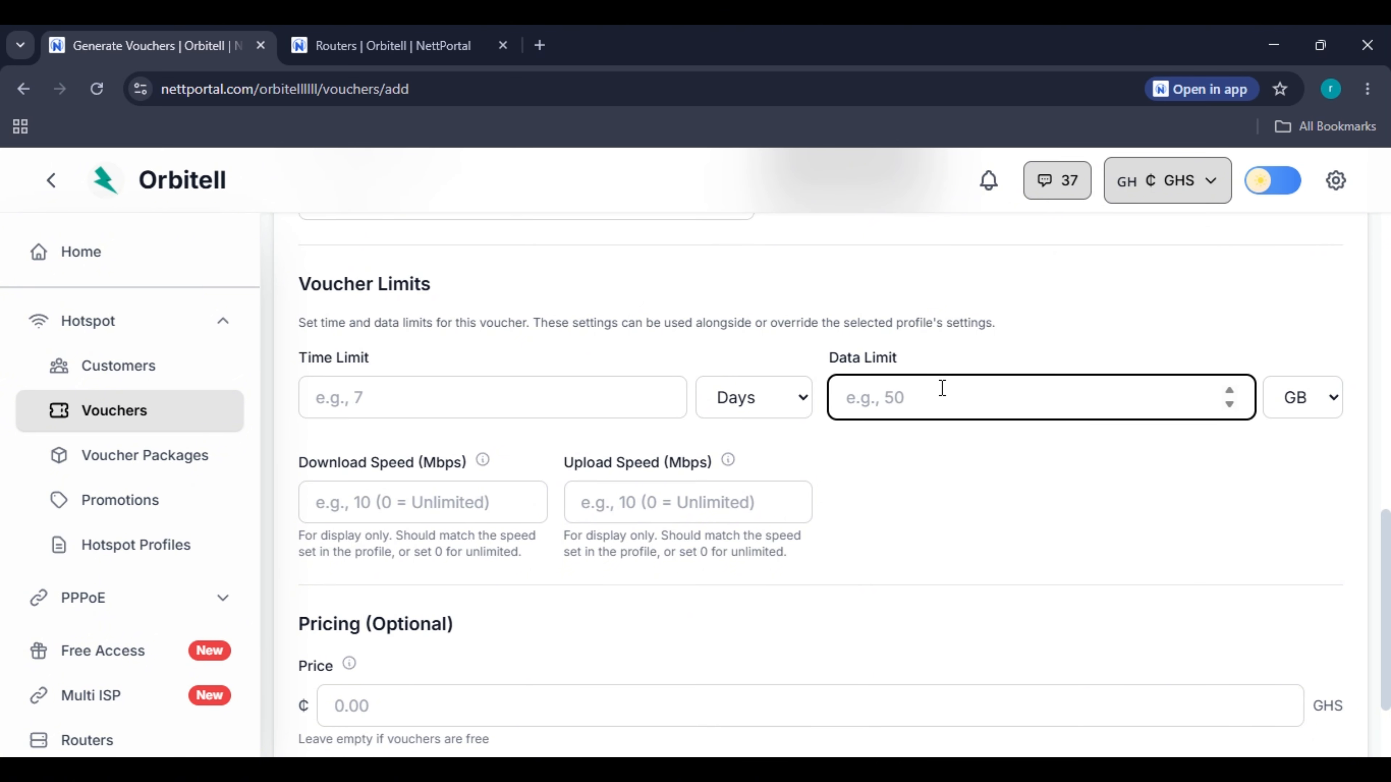
{"action": "left_click", "coordinate": [524, 404]}
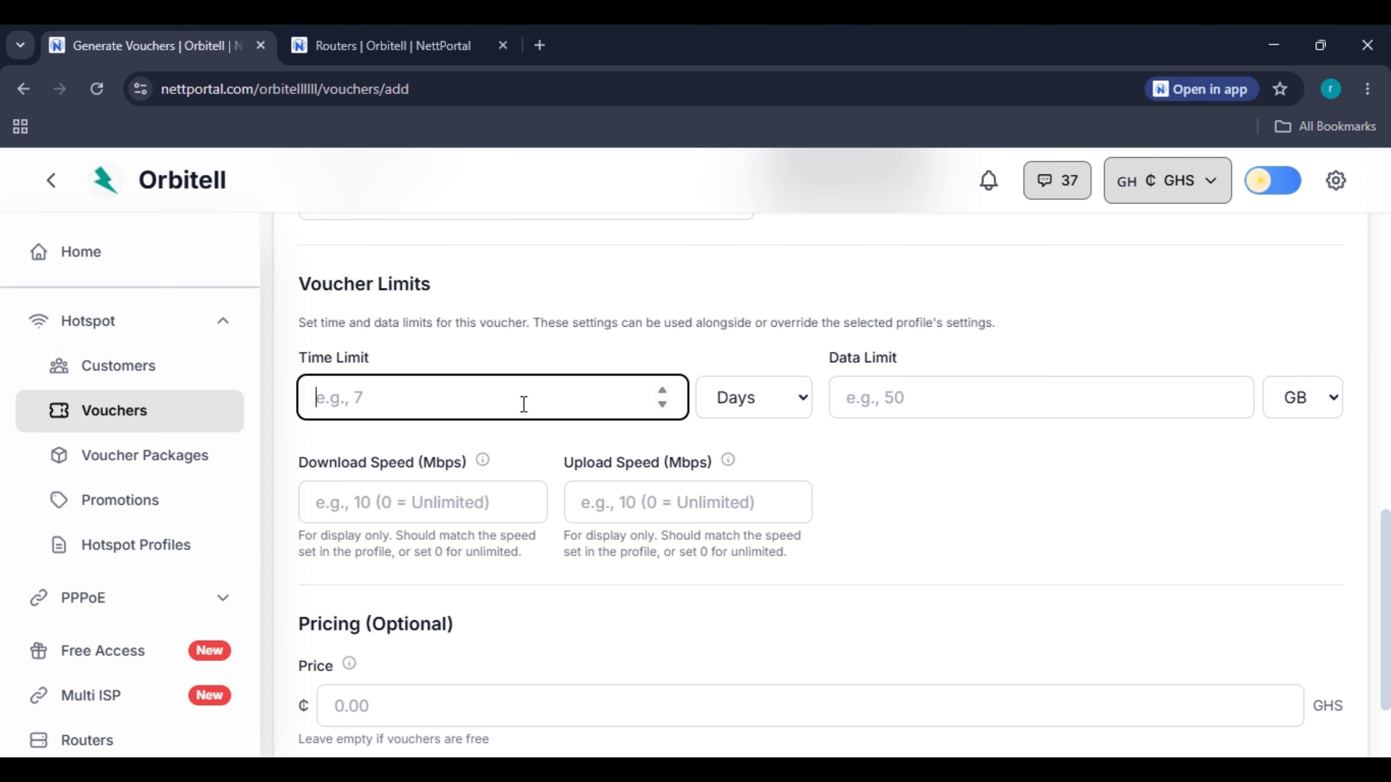
{"action": "type", "text": "2"}
{"action": "left_click", "coordinate": [861, 403]}
{"action": "type", "text": "2"}
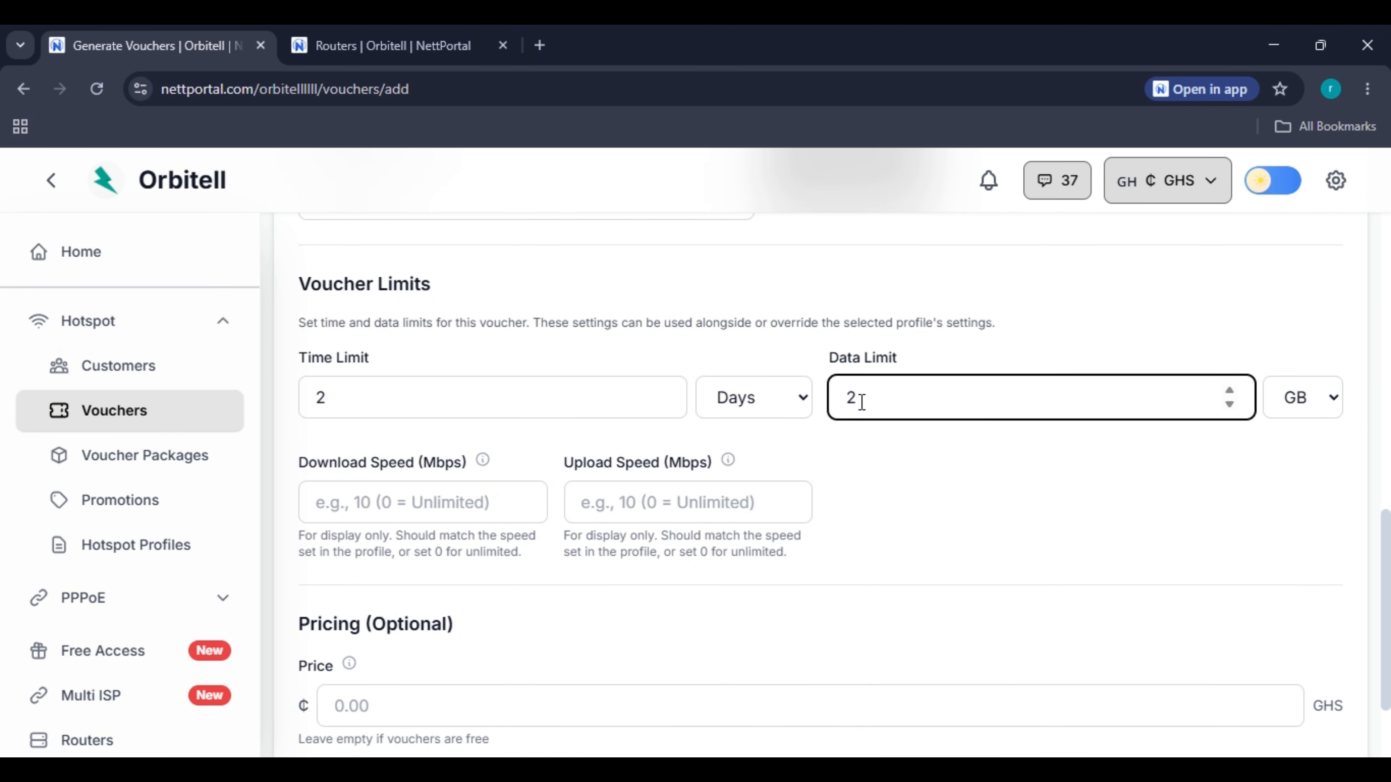
{"action": "left_click_drag", "start_coordinate": [860, 402], "coordinate": [825, 408]}
{"action": "key", "text": "BackSpace"}
{"action": "left_click", "coordinate": [903, 494]}
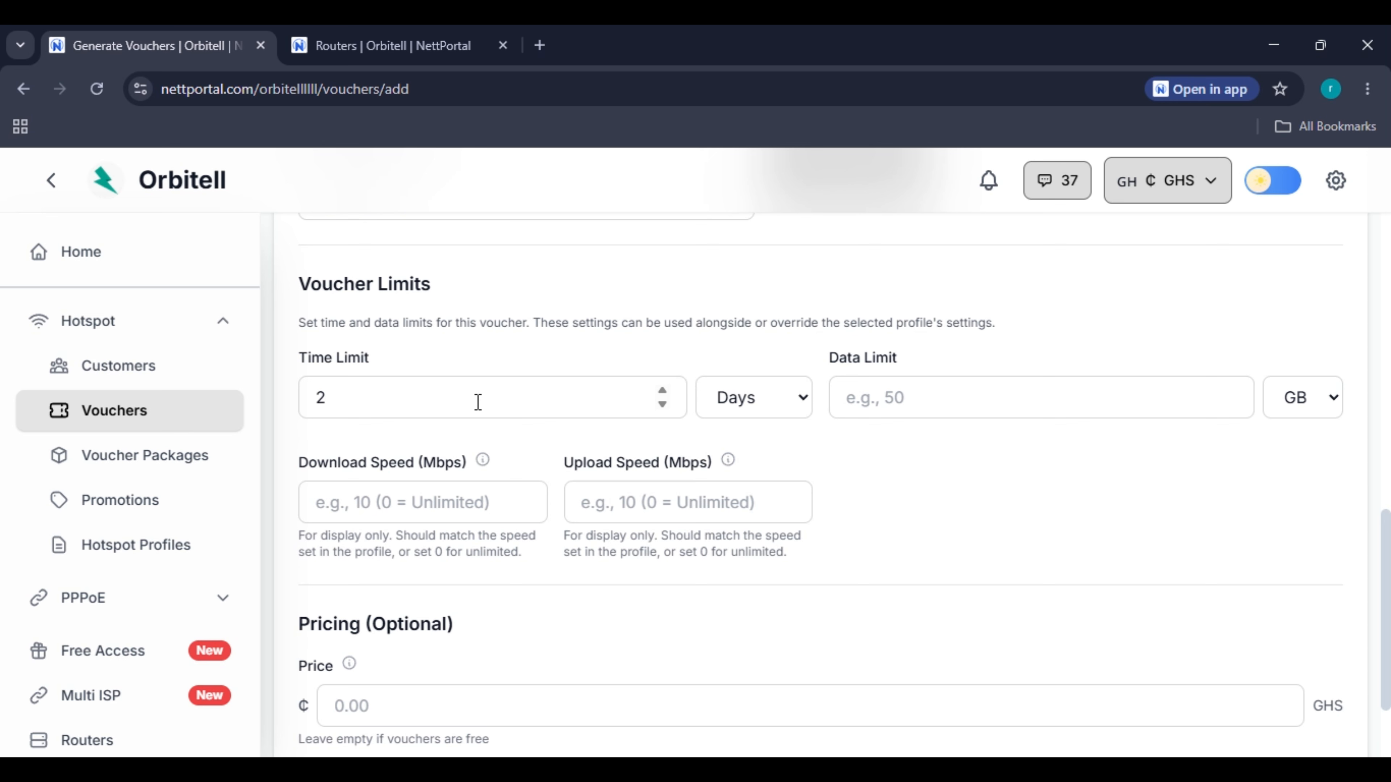
Set Data Limit to 5 GB and re-enter the 2-day Time Limit.
{"action": "left_click", "coordinate": [597, 409]}
{"action": "key", "text": "Down"}
{"action": "key", "text": "Down"}
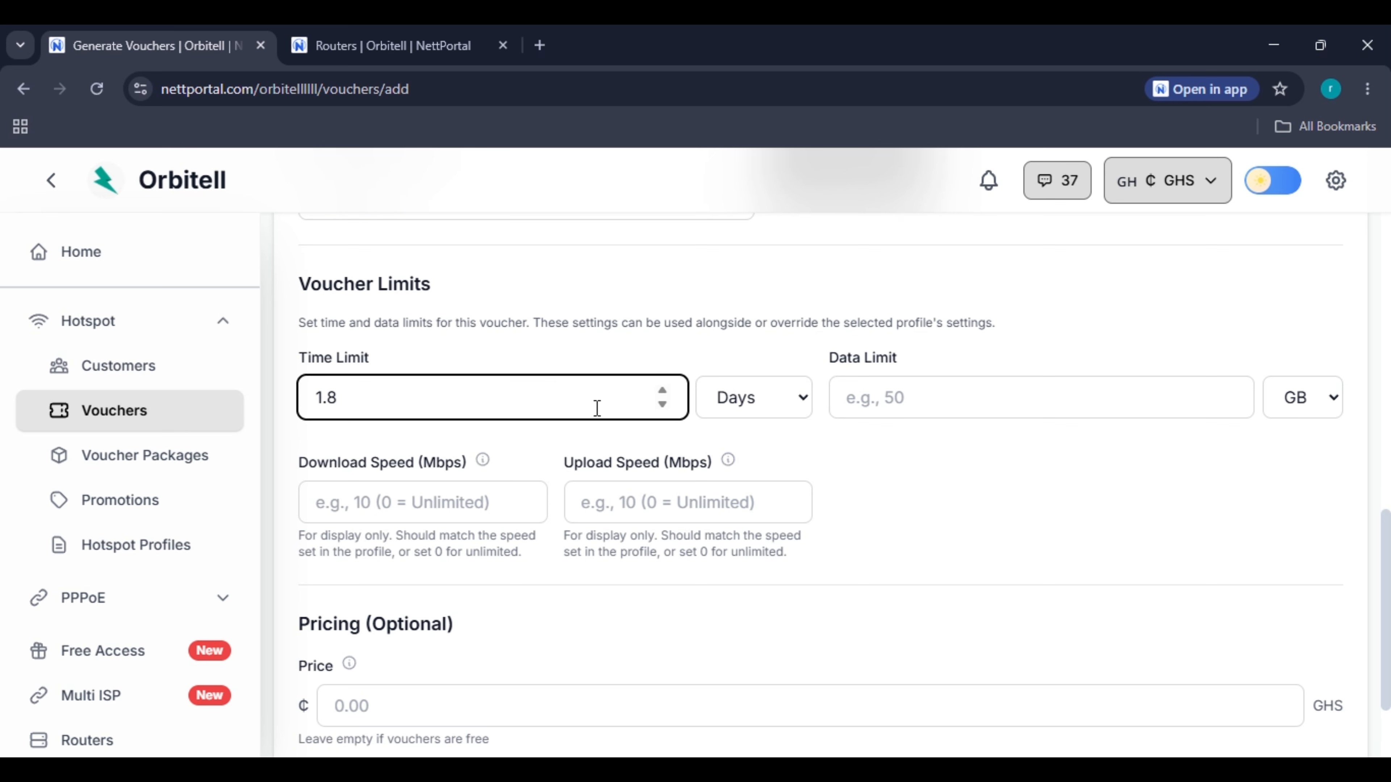
{"action": "key", "text": "BackSpace"}
{"action": "key", "text": "BackSpace"}
{"action": "key", "text": "BackSpace"}
{"action": "left_click", "coordinate": [898, 406]}
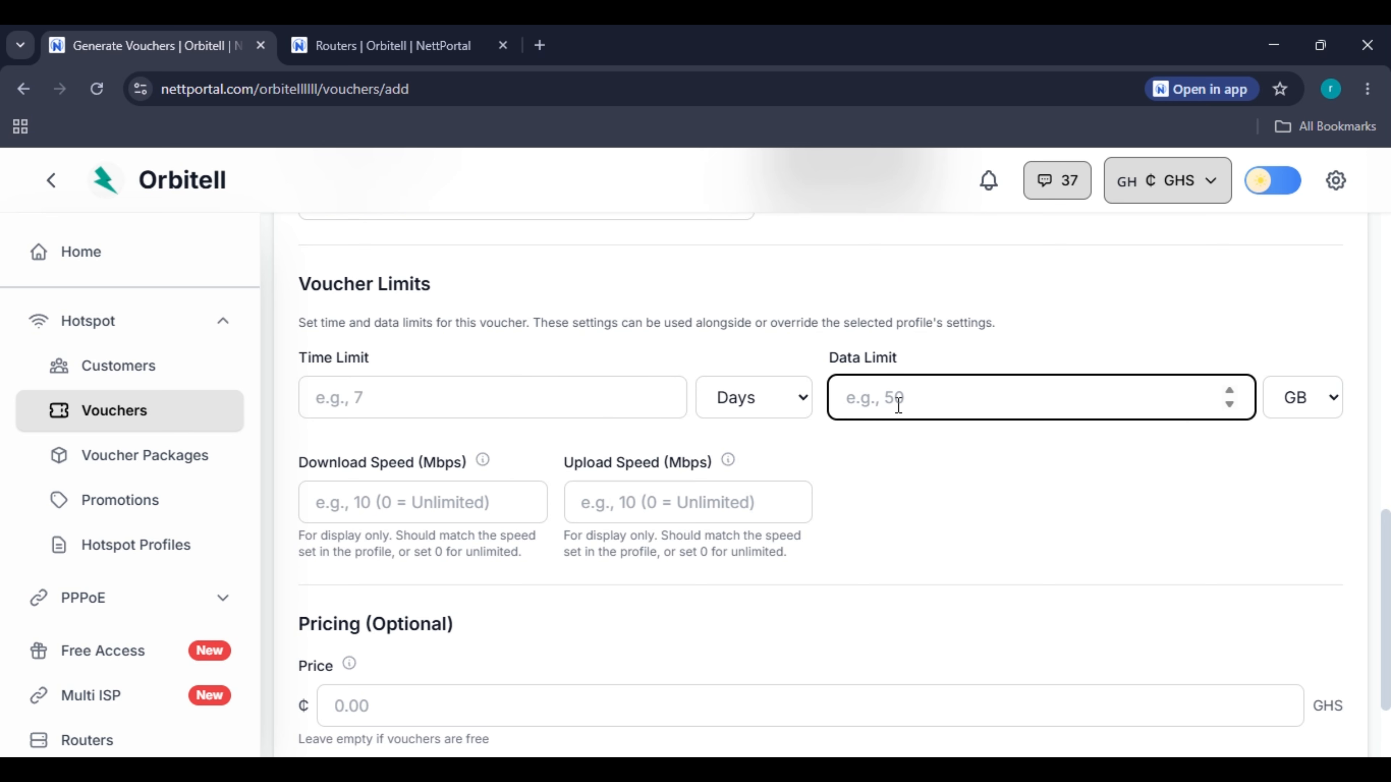
{"action": "type", "text": "5"}
{"action": "left_click", "coordinate": [884, 460]}
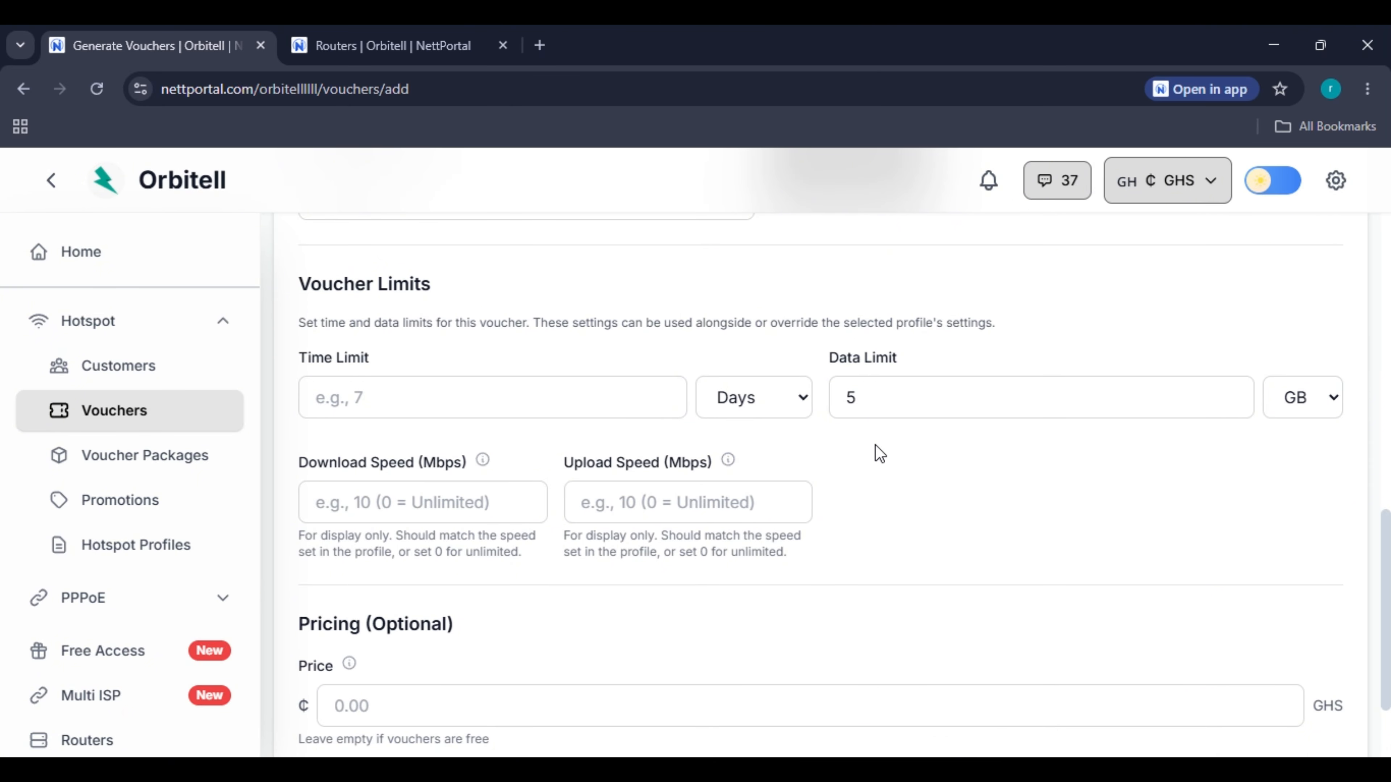
{"action": "left_click", "coordinate": [875, 395]}
{"action": "left_click", "coordinate": [481, 395]}
{"action": "type", "text": "2"}
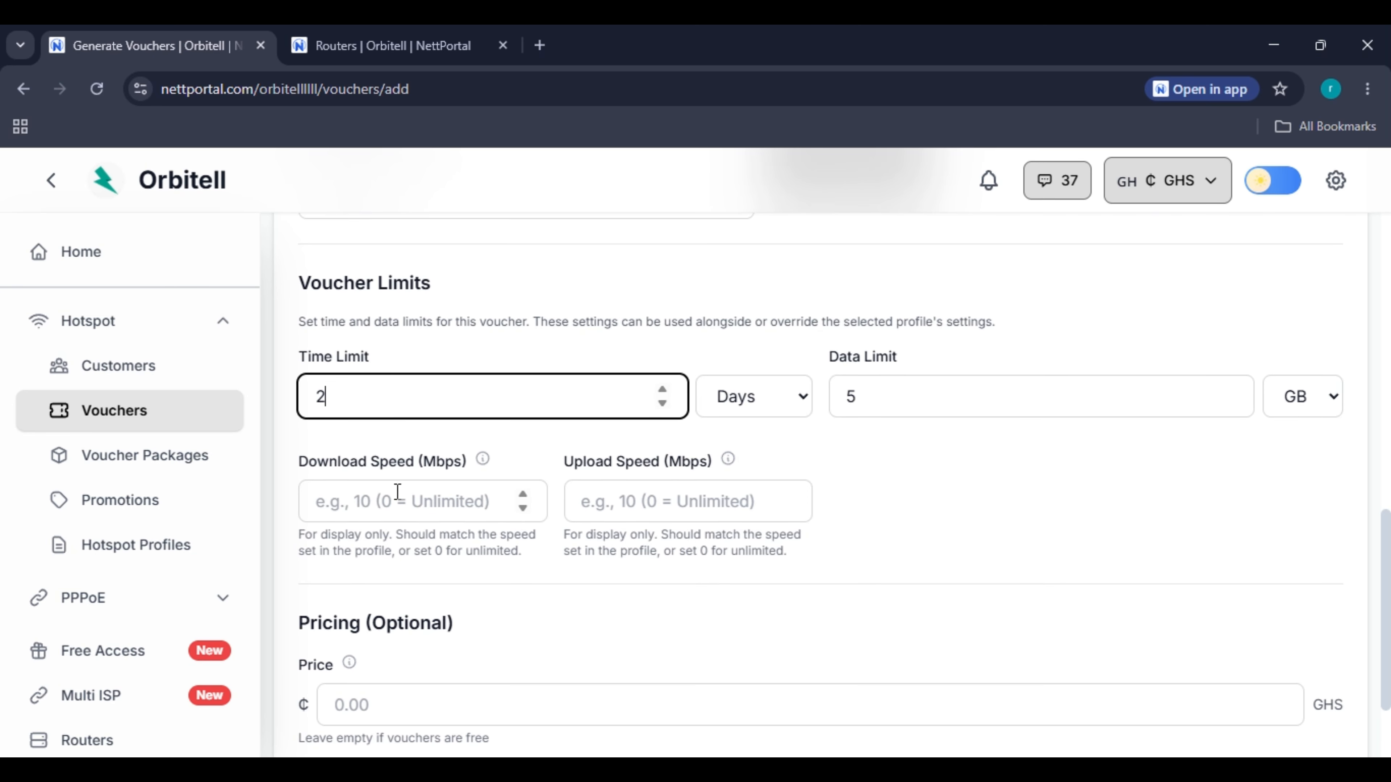
Set the voucher price to ₵5.
{"action": "scroll", "coordinate": [398, 487], "scroll_direction": "down", "scroll_amount": 2}
{"action": "left_click", "coordinate": [411, 373]}
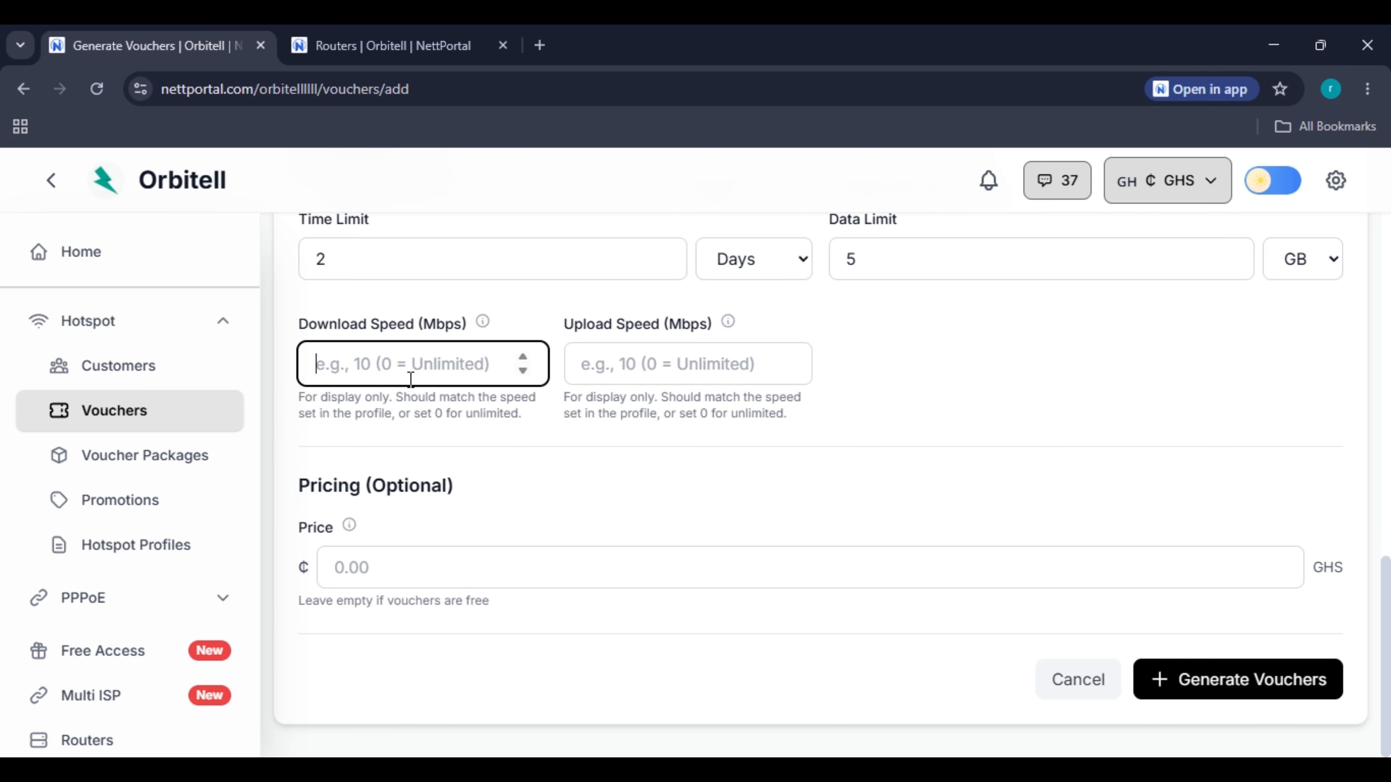
{"action": "left_click", "coordinate": [734, 353]}
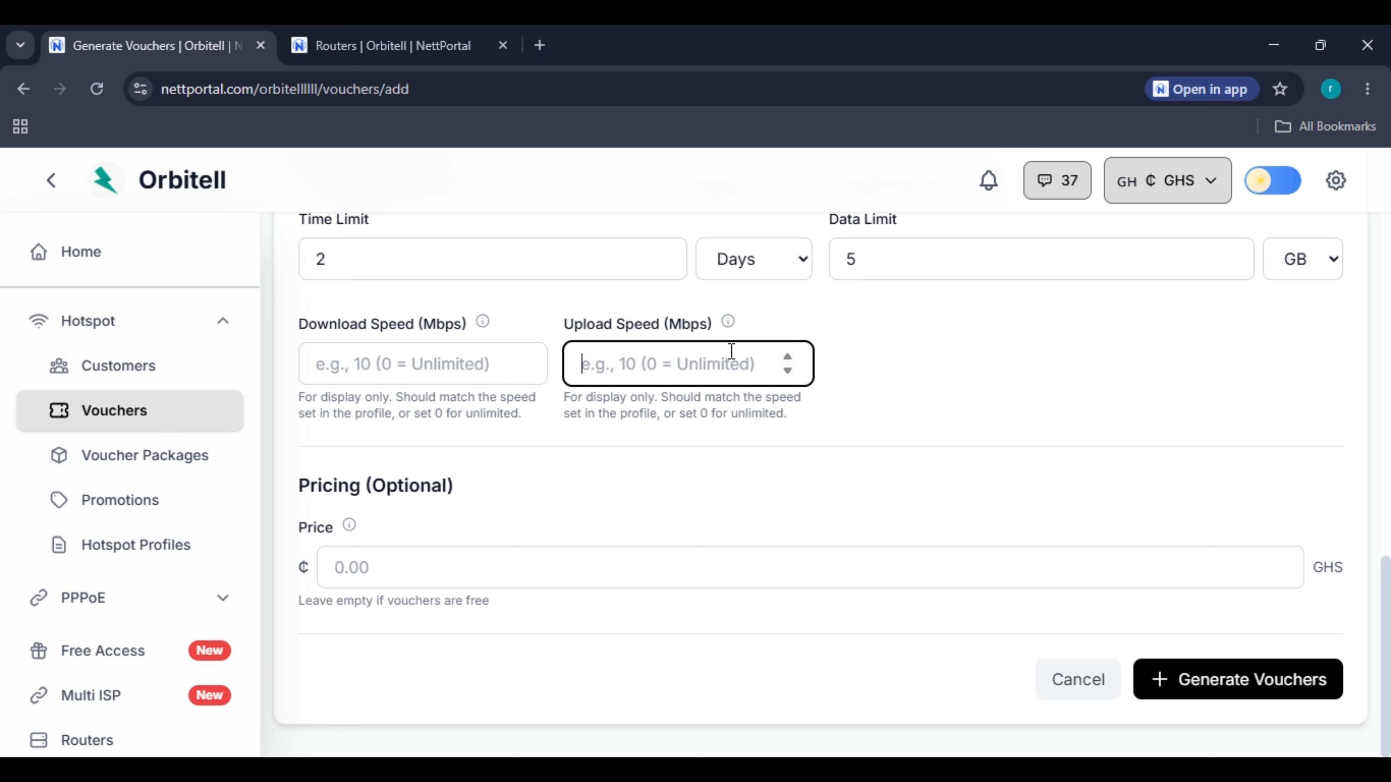
{"action": "left_click", "coordinate": [496, 351]}
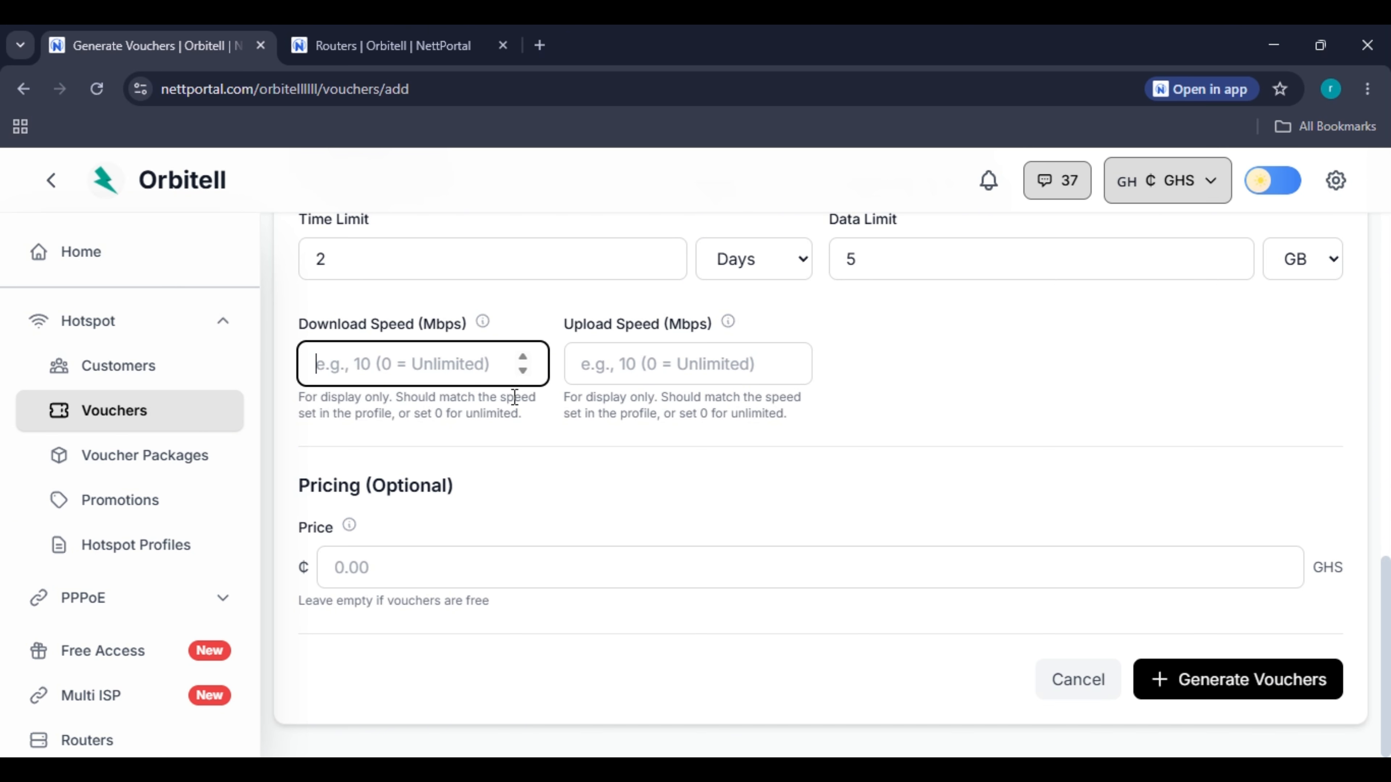
{"action": "left_click", "coordinate": [592, 571]}
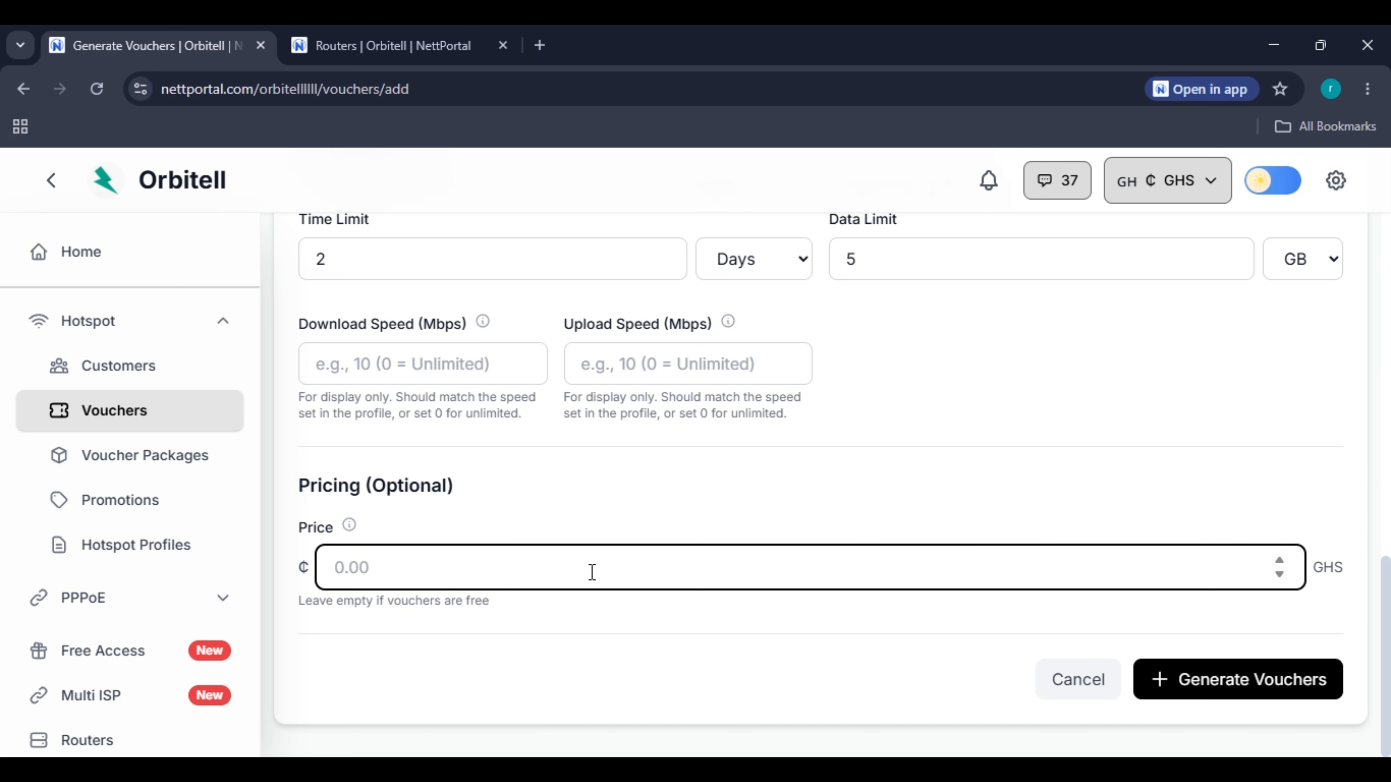
{"action": "type", "text": "5"}
Lower the Number of Vouchers from 500 to 10.
{"action": "scroll", "coordinate": [578, 548], "scroll_direction": "up", "scroll_amount": 10}
{"action": "scroll", "coordinate": [478, 510], "scroll_direction": "down", "scroll_amount": 2}
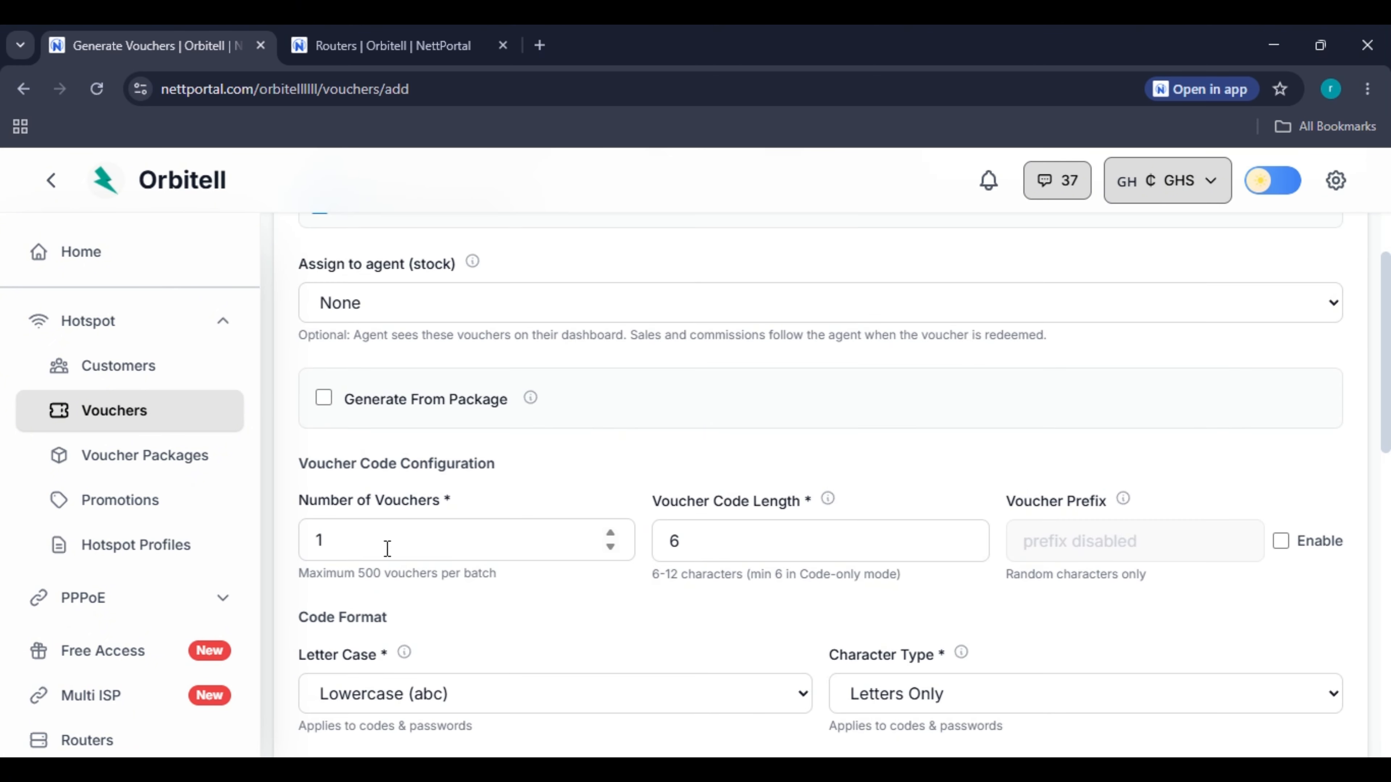
{"action": "double_click", "coordinate": [383, 542]}
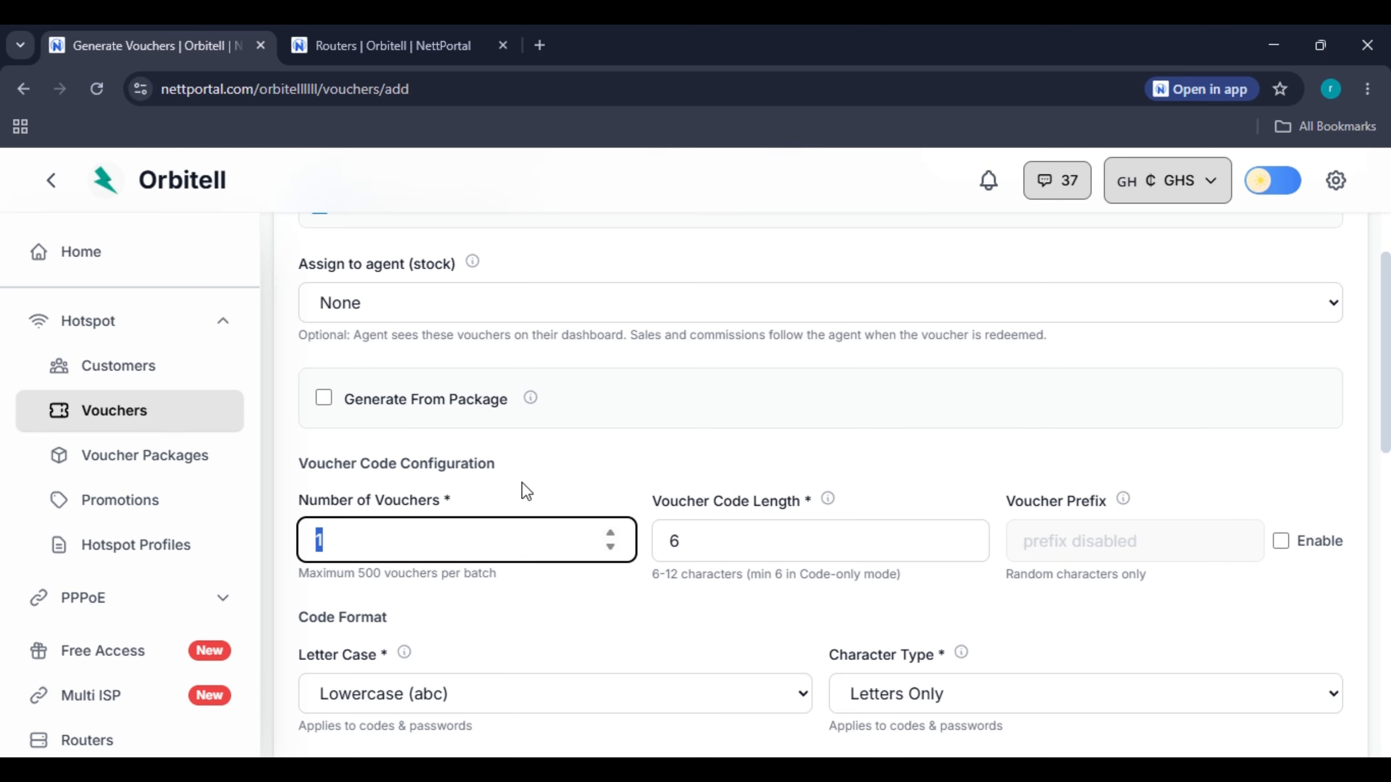
{"action": "type", "text": "10"}
{"action": "left_click", "coordinate": [588, 440]}
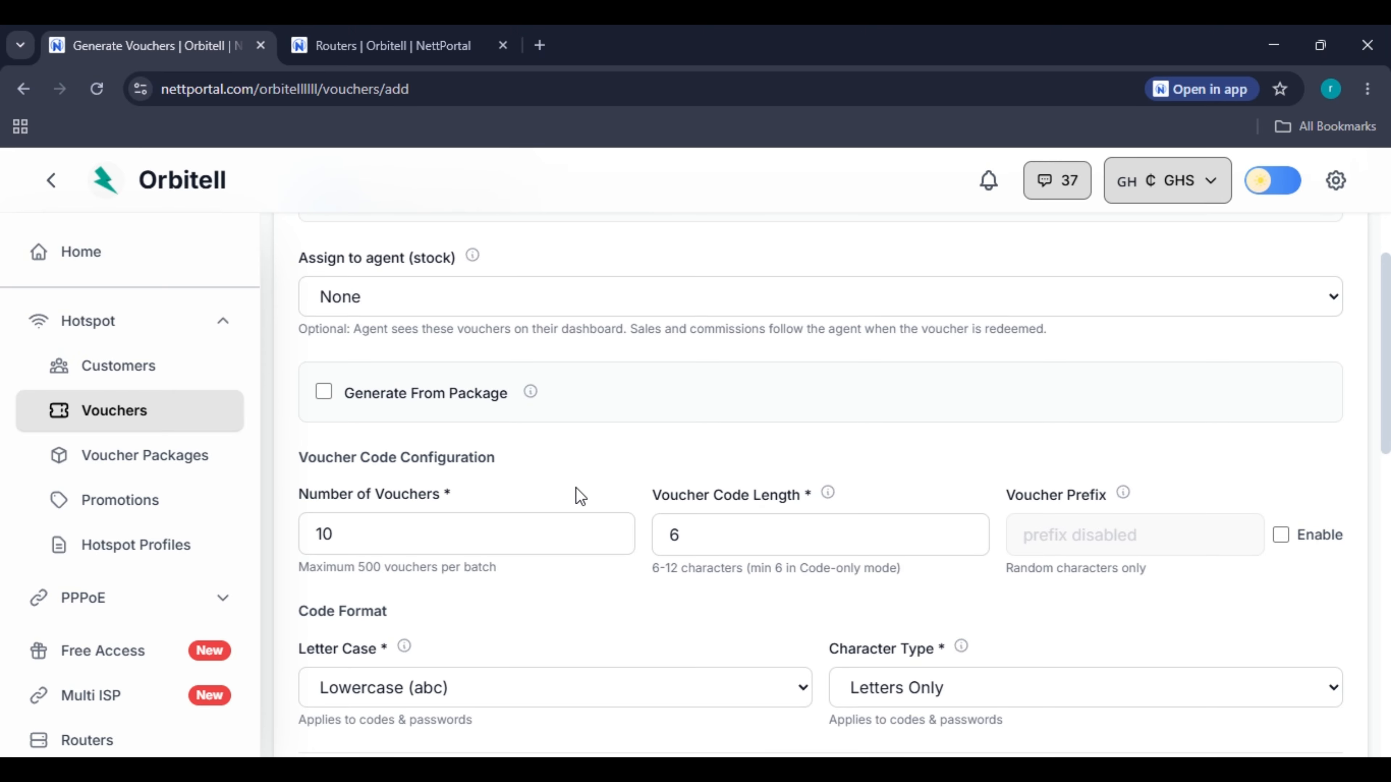
{"action": "scroll", "coordinate": [577, 487], "scroll_direction": "down", "scroll_amount": 12}
Generate the 10 Home Router vouchers and open their print preview.
{"action": "left_click", "coordinate": [1187, 679]}
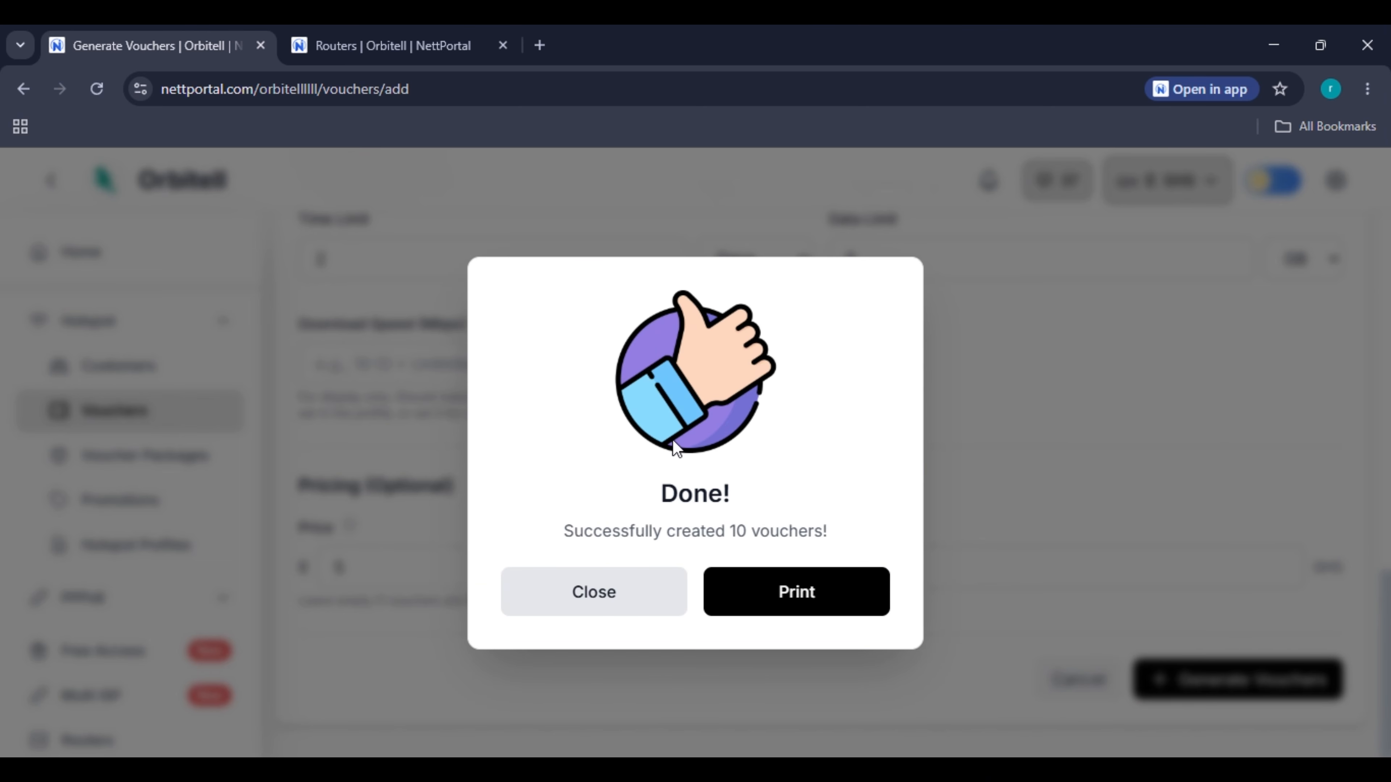
{"action": "left_click", "coordinate": [796, 592]}
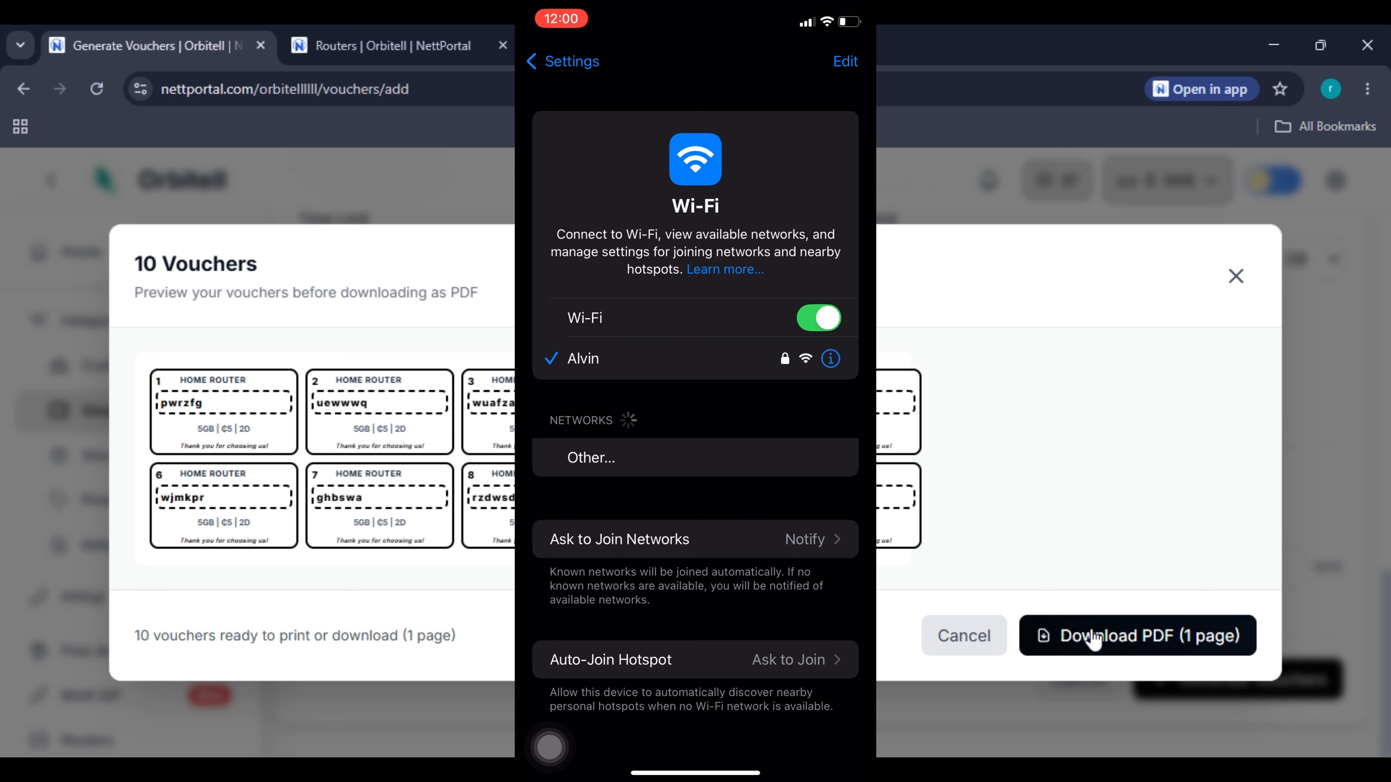
Download the voucher sheet as a PDF, then bring up the phone's Orbitell captive login page.
{"action": "left_click", "coordinate": [1094, 638]}
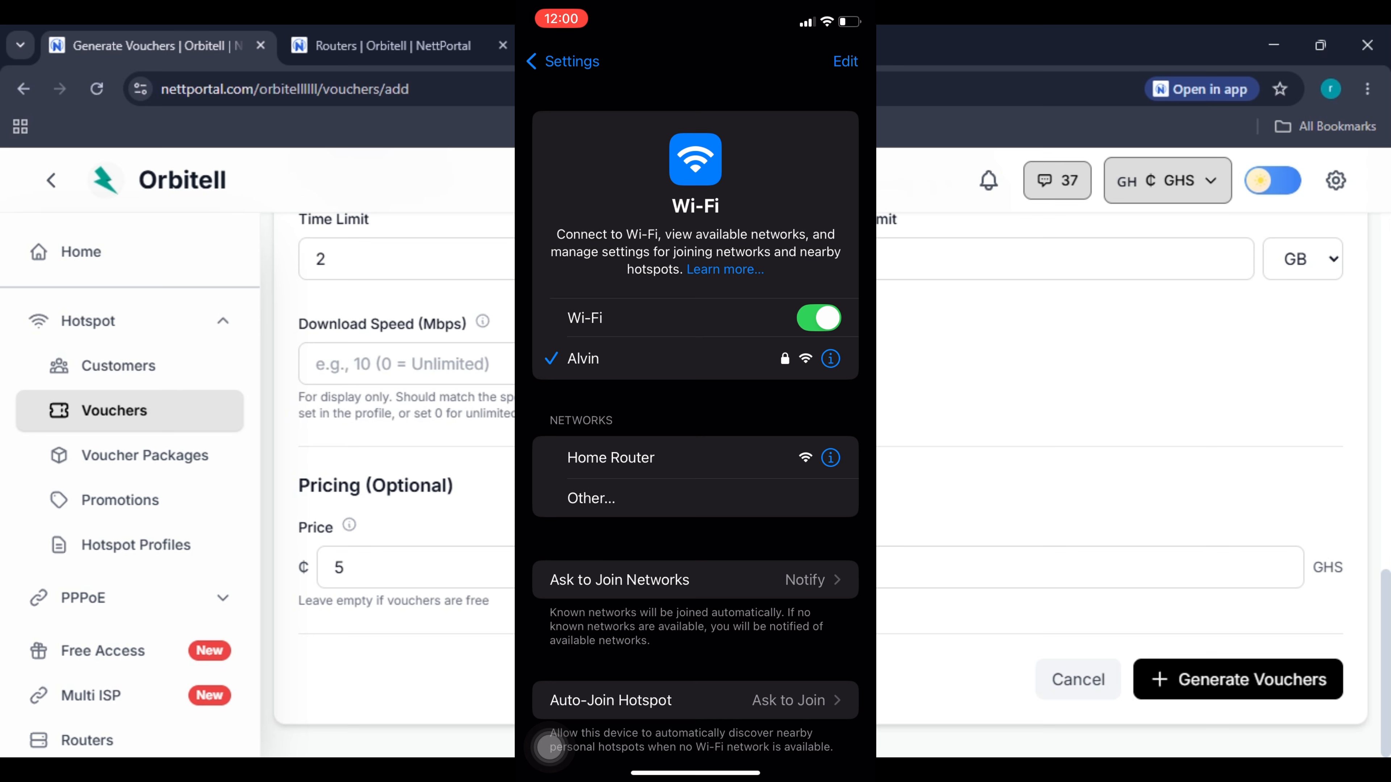
{"action": "scroll", "coordinate": [822, 471], "scroll_direction": "up", "scroll_amount": 10}
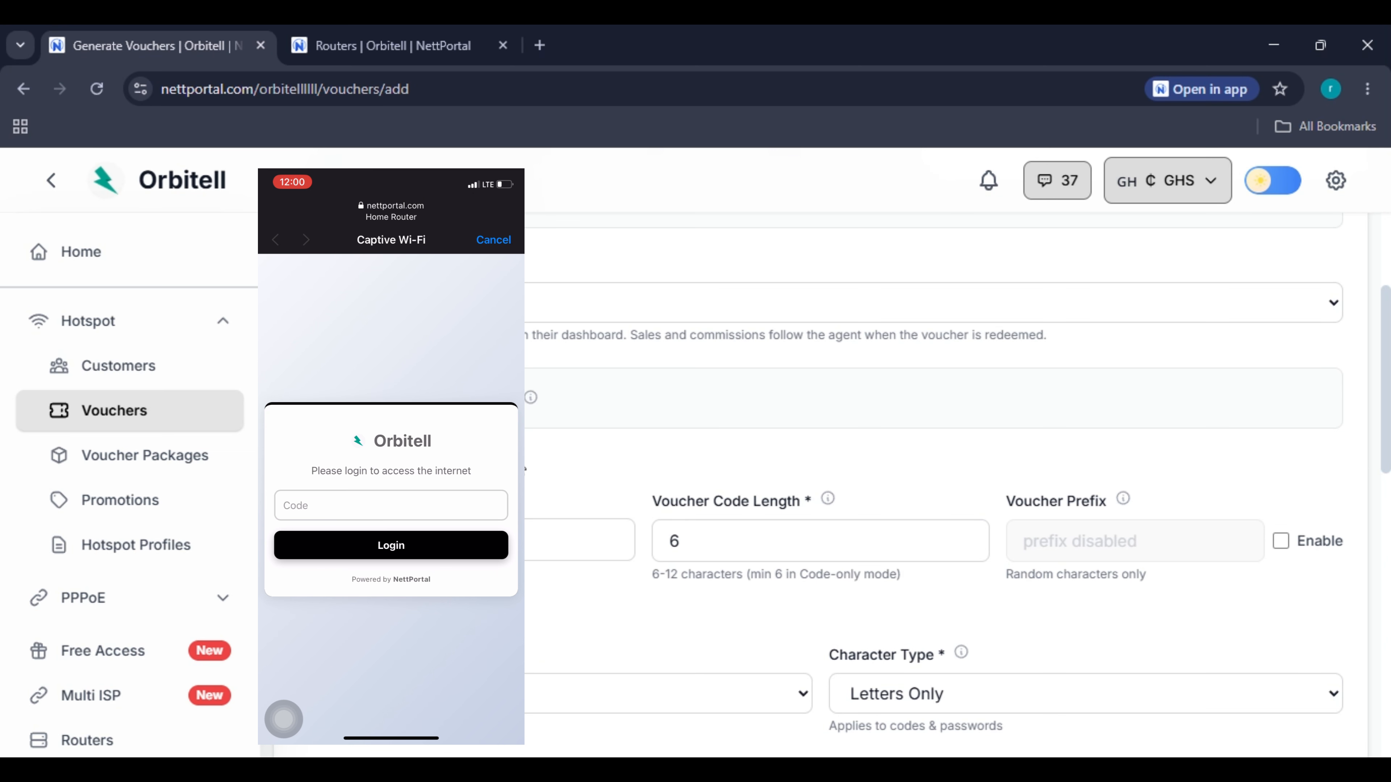
{"action": "scroll", "coordinate": [671, 435], "scroll_direction": "down", "scroll_amount": 6}
{"action": "scroll", "coordinate": [671, 435], "scroll_direction": "up", "scroll_amount": 5}
{"action": "scroll", "coordinate": [110, 507], "scroll_direction": "down", "scroll_amount": 4}
{"action": "scroll", "coordinate": [125, 564], "scroll_direction": "up", "scroll_amount": 1}
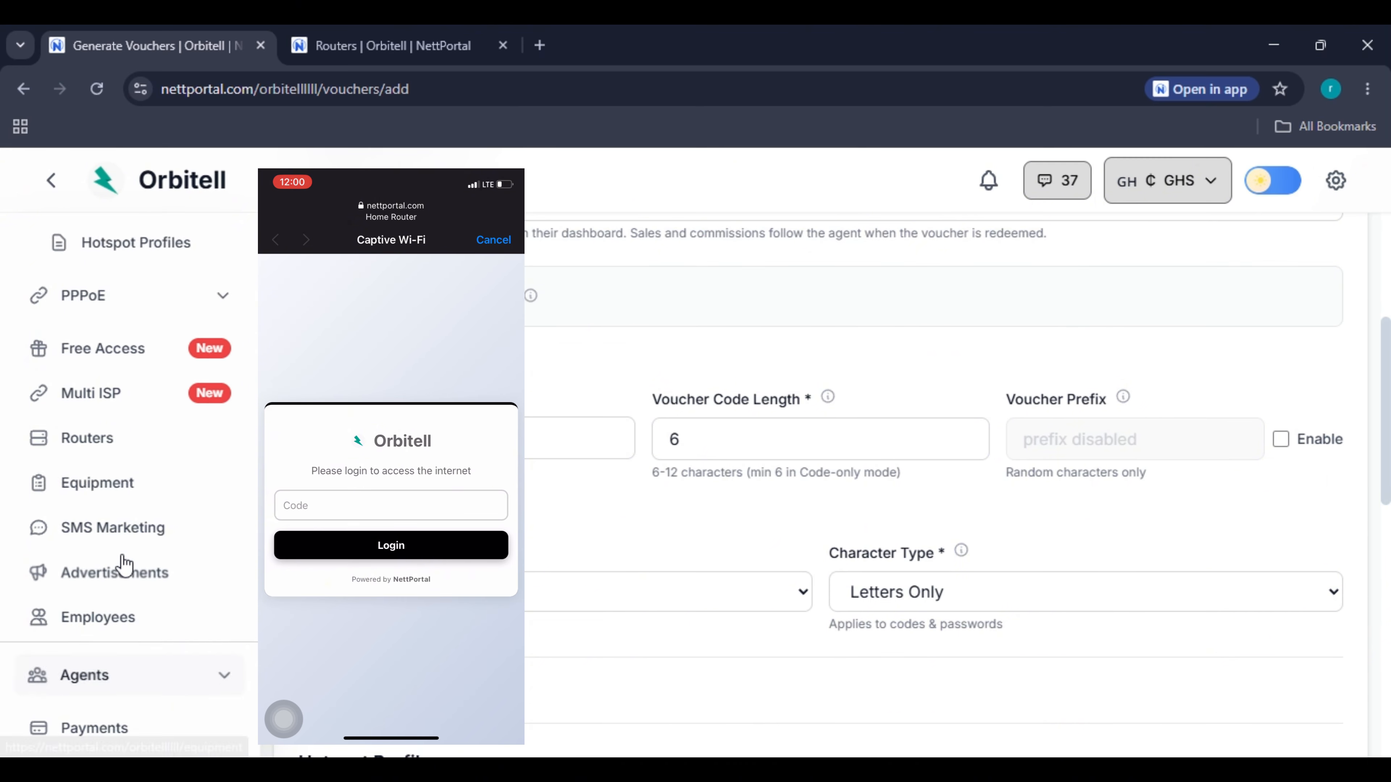
{"action": "scroll", "coordinate": [137, 536], "scroll_direction": "up", "scroll_amount": 5}
{"action": "scroll", "coordinate": [141, 498], "scroll_direction": "down", "scroll_amount": 5}
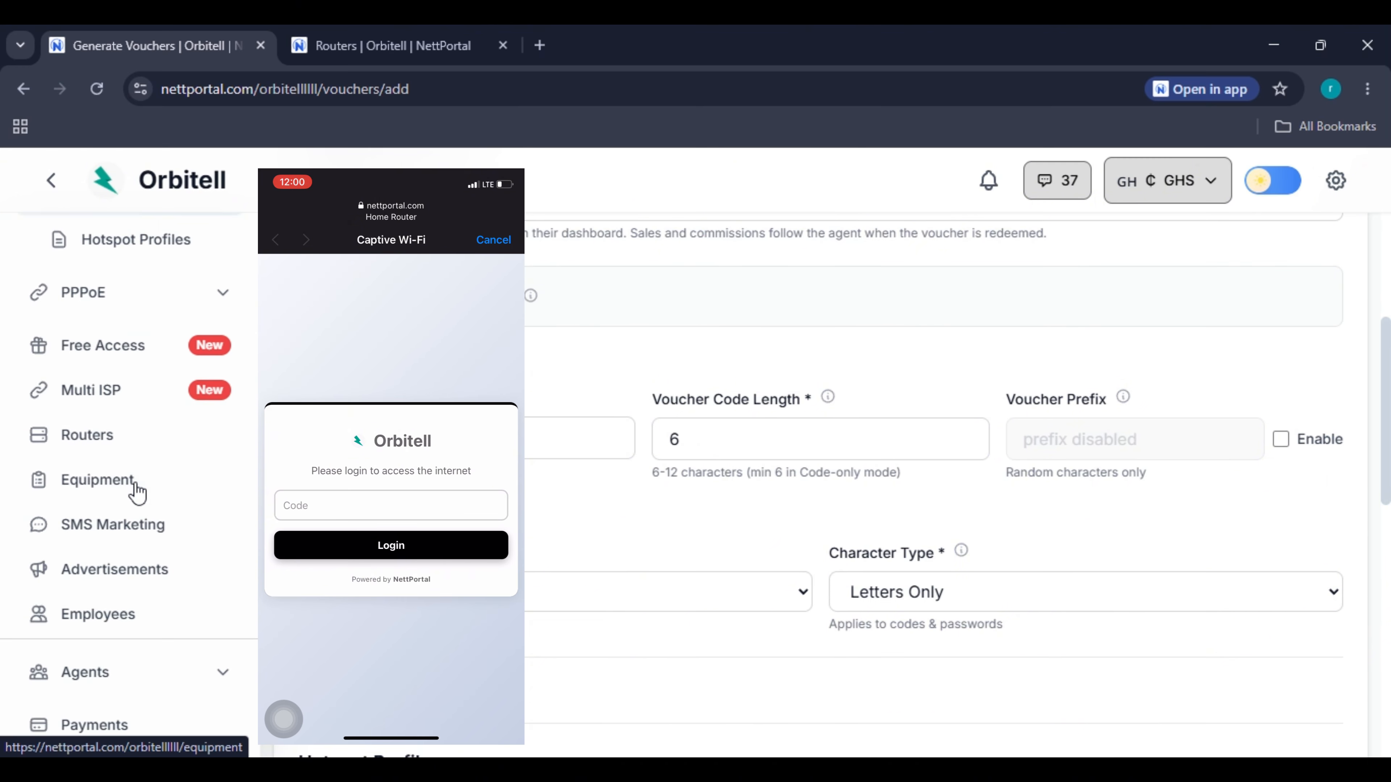
{"action": "scroll", "coordinate": [137, 491], "scroll_direction": "down", "scroll_amount": 4}
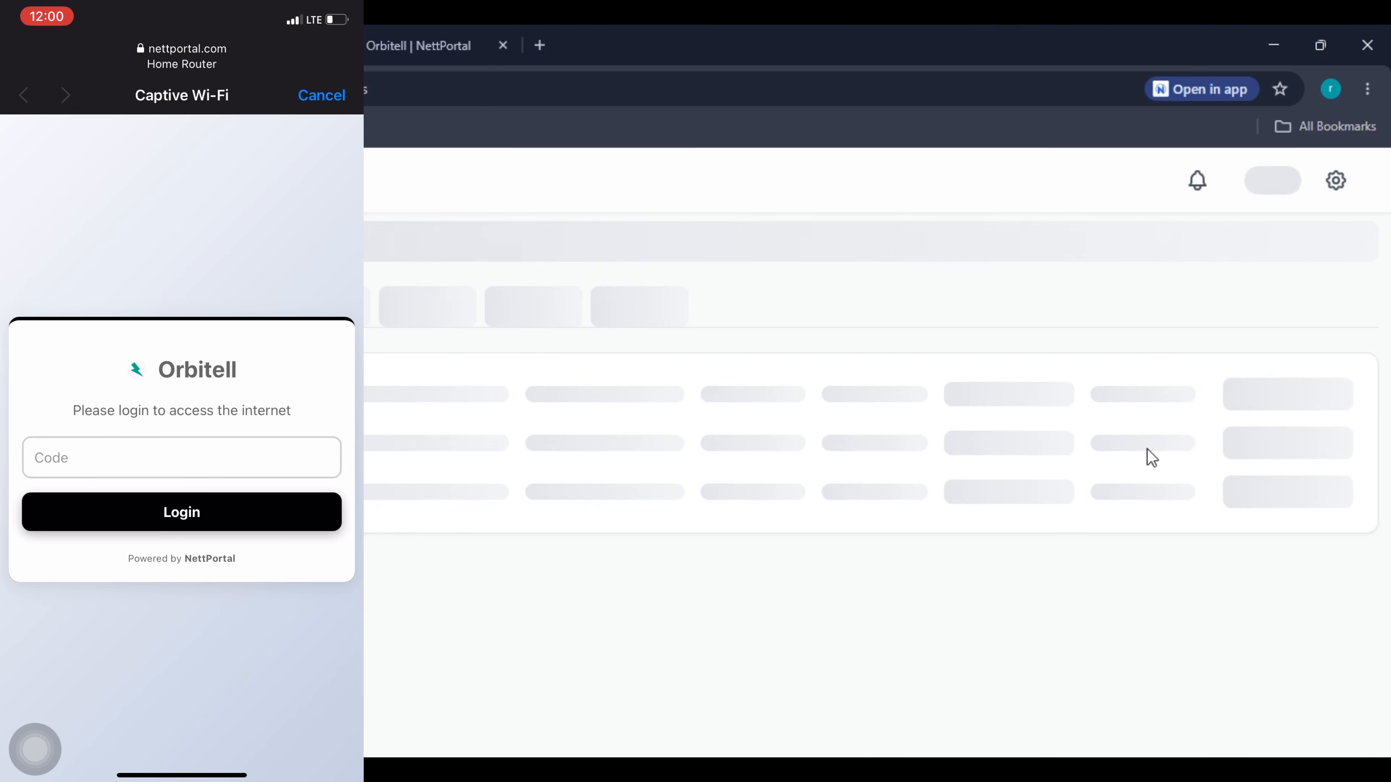
Open Home Router's captive portal editor and switch to the Classic Gradient template.
{"action": "left_click", "coordinate": [1336, 516]}
{"action": "left_click", "coordinate": [1244, 558]}
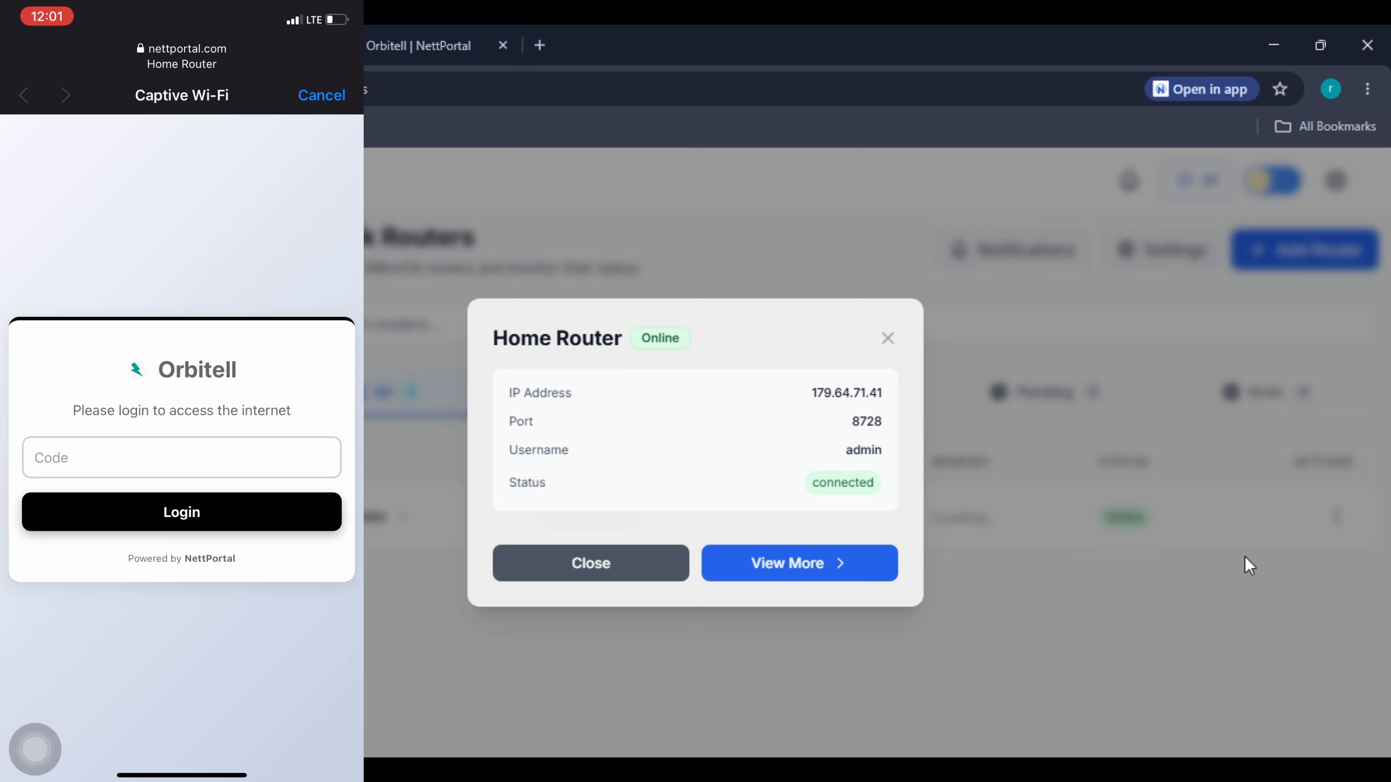
{"action": "left_click", "coordinate": [826, 563]}
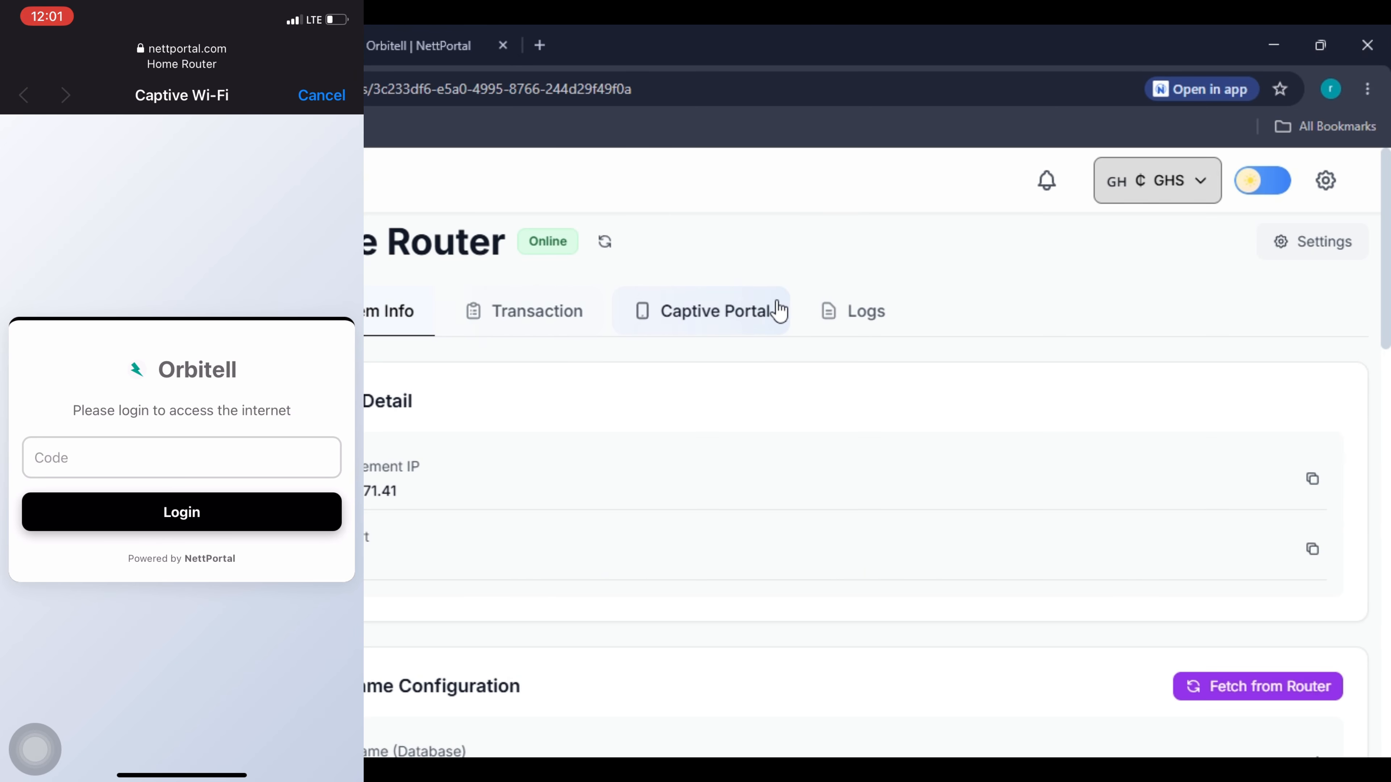
{"action": "left_click", "coordinate": [767, 308]}
{"action": "scroll", "coordinate": [712, 460], "scroll_direction": "down", "scroll_amount": 3}
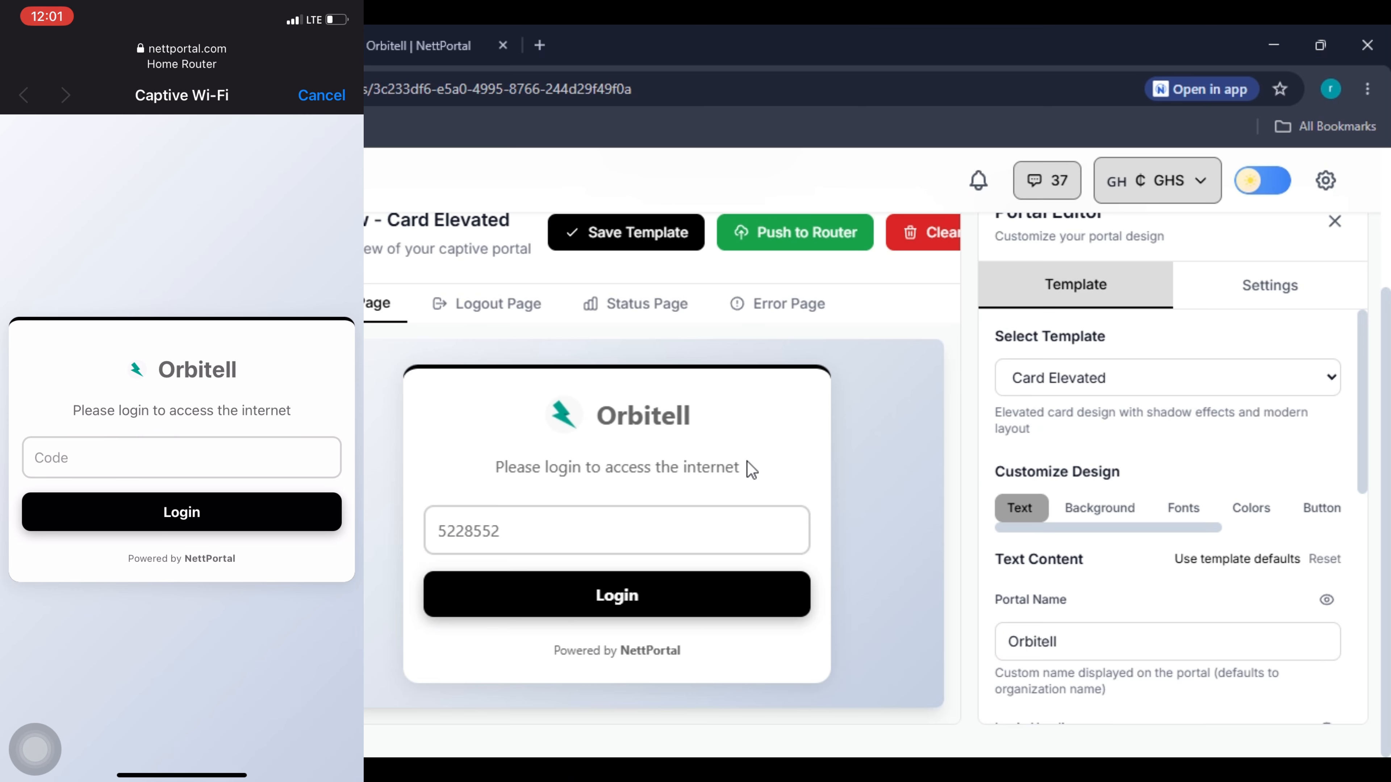
{"action": "left_click", "coordinate": [1094, 378]}
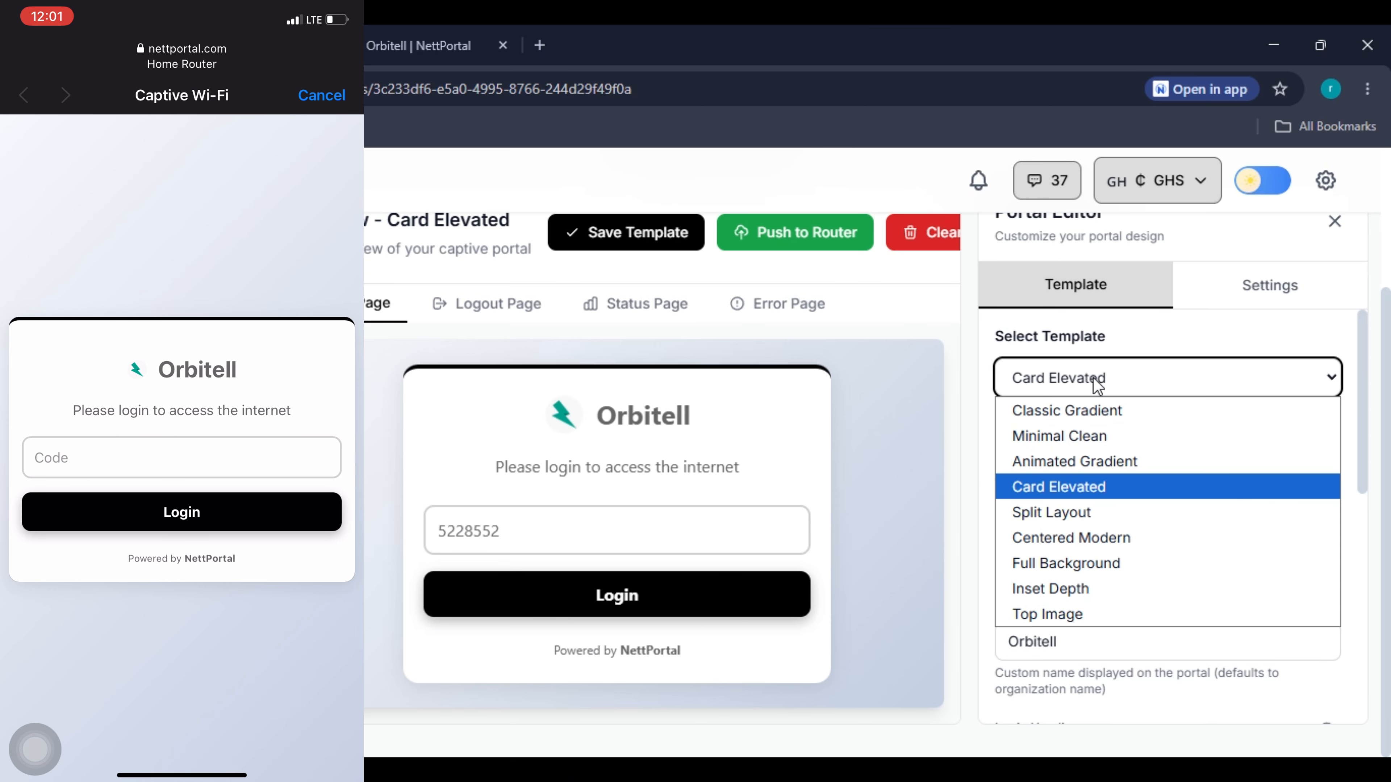
{"action": "left_click", "coordinate": [1097, 414]}
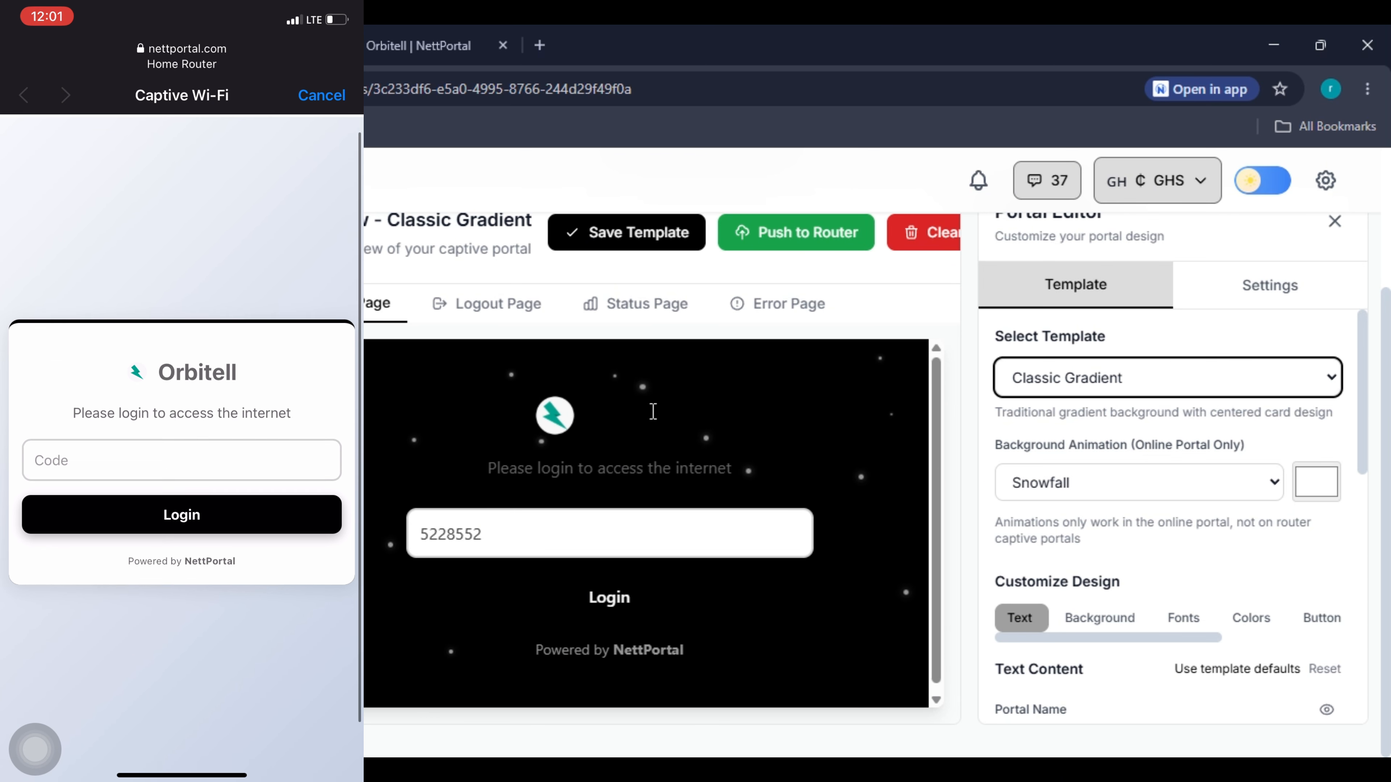
{"action": "left_click_drag", "start_coordinate": [637, 415], "coordinate": [669, 415]}
{"action": "scroll", "coordinate": [1133, 478], "scroll_direction": "up", "scroll_amount": 3}
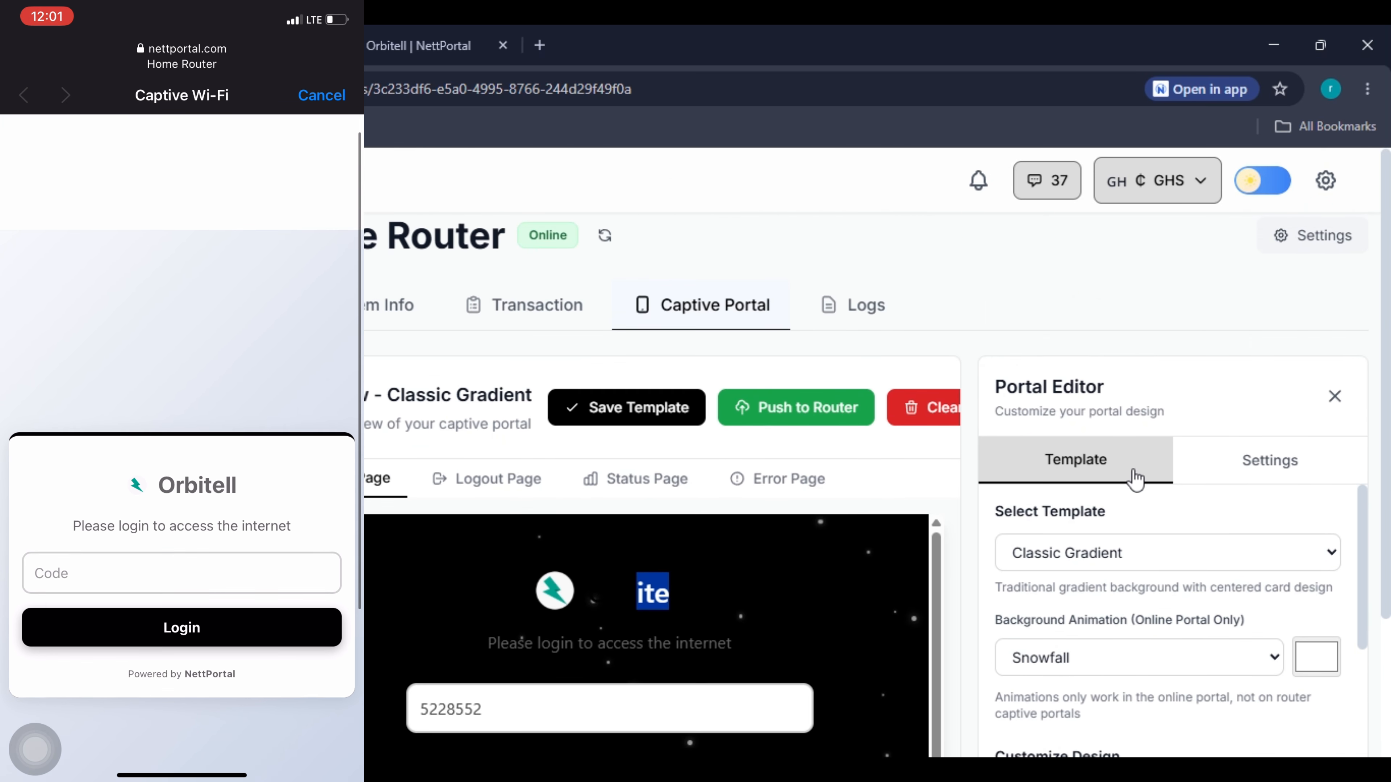
{"action": "scroll", "coordinate": [1133, 479], "scroll_direction": "down", "scroll_amount": 5}
{"action": "scroll", "coordinate": [1161, 474], "scroll_direction": "up", "scroll_amount": 3}
{"action": "scroll", "coordinate": [1230, 523], "scroll_direction": "down", "scroll_amount": 4}
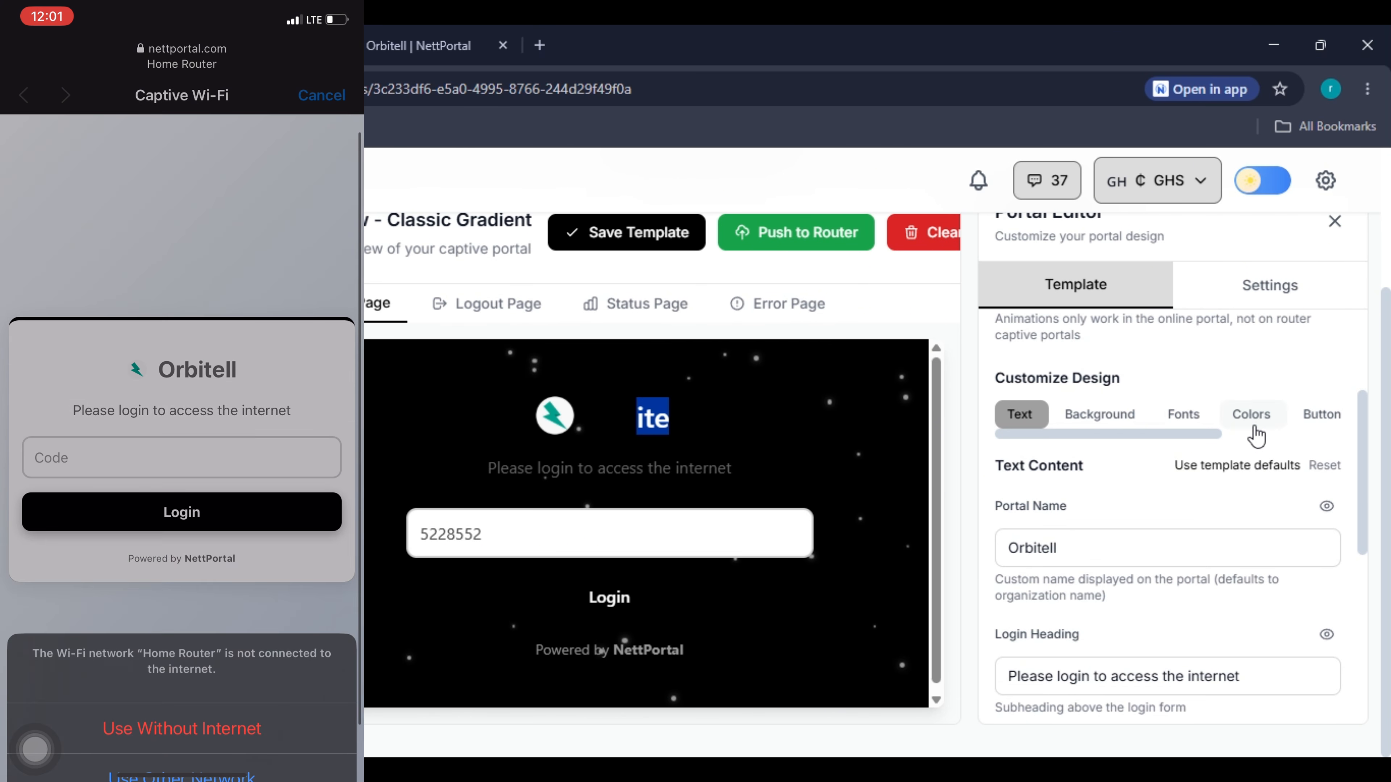
Set the Heading Color to white (#ffffff) and save the template.
{"action": "left_click", "coordinate": [1252, 411]}
{"action": "left_click", "coordinate": [1014, 617]}
{"action": "left_click_drag", "start_coordinate": [1082, 462], "coordinate": [997, 344]}
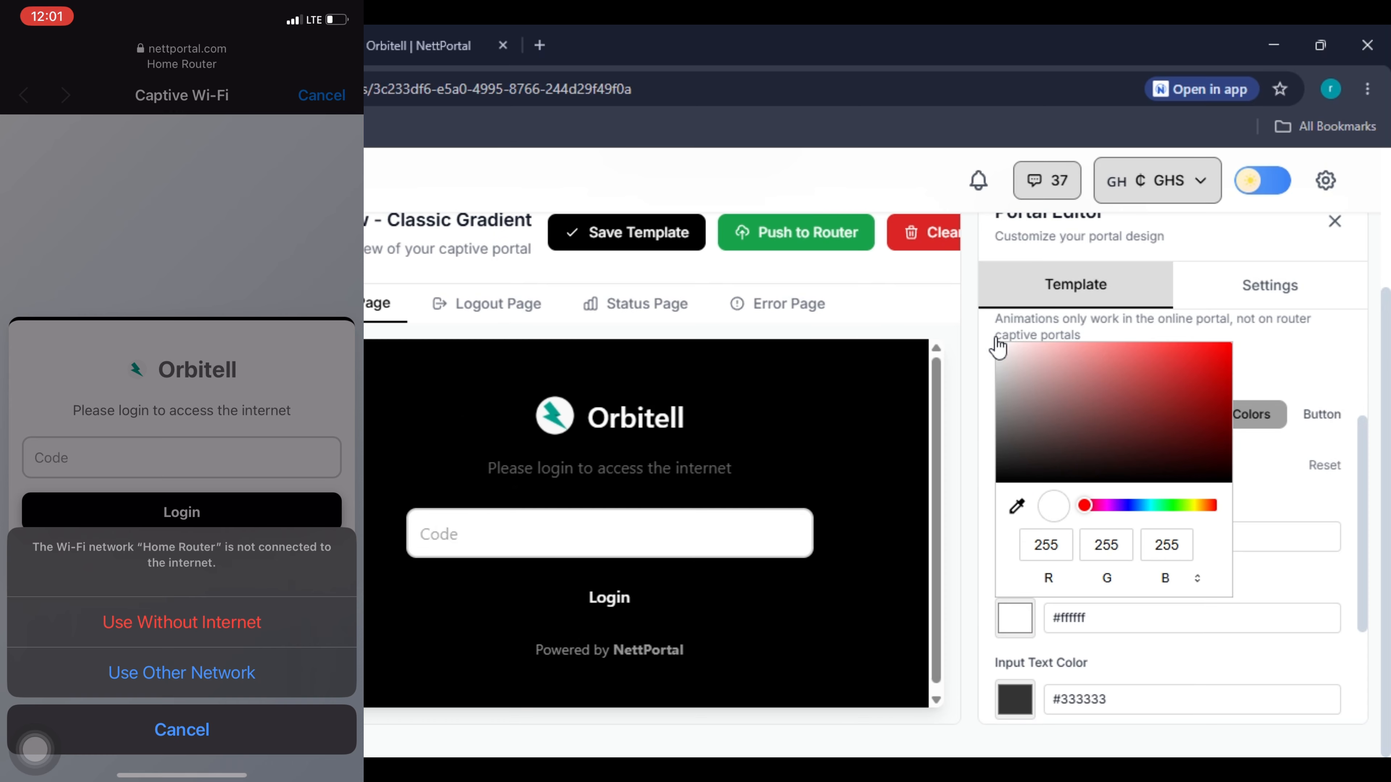
{"action": "left_click", "coordinate": [970, 306]}
{"action": "scroll", "coordinate": [1052, 521], "scroll_direction": "up", "scroll_amount": 4}
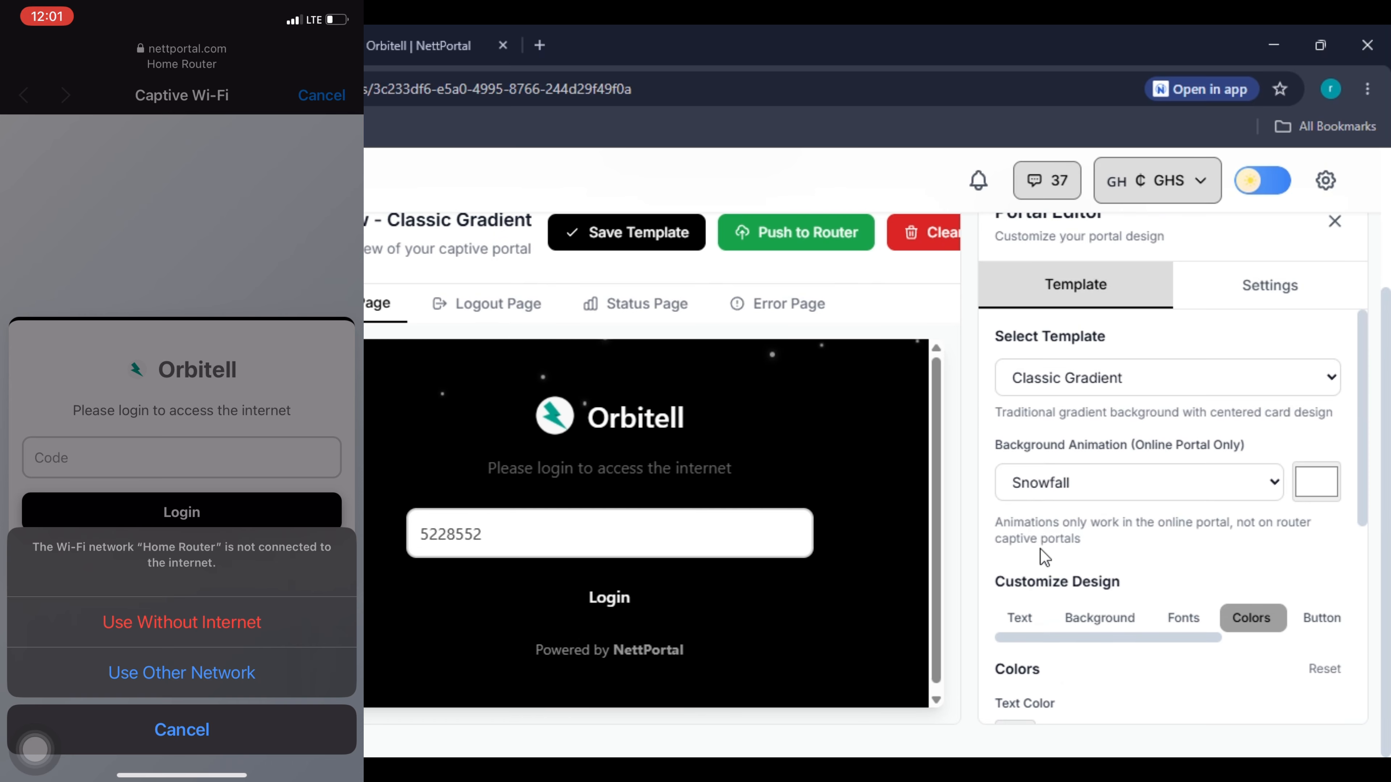
{"action": "left_click", "coordinate": [671, 236]}
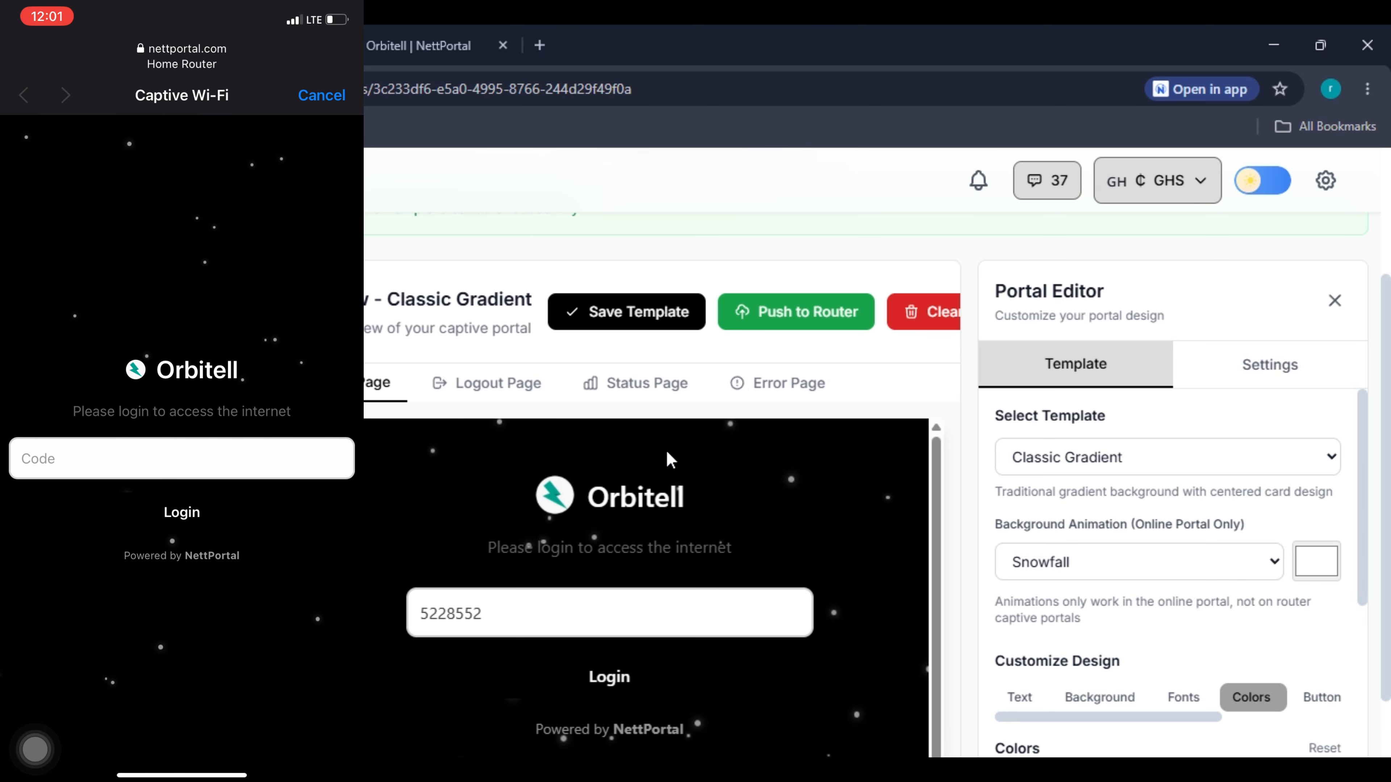
Cancel the phone's captive login, then select and save the Card Elevated template.
{"action": "left_click", "coordinate": [322, 95]}
{"action": "scroll", "coordinate": [673, 620], "scroll_direction": "down", "scroll_amount": 1}
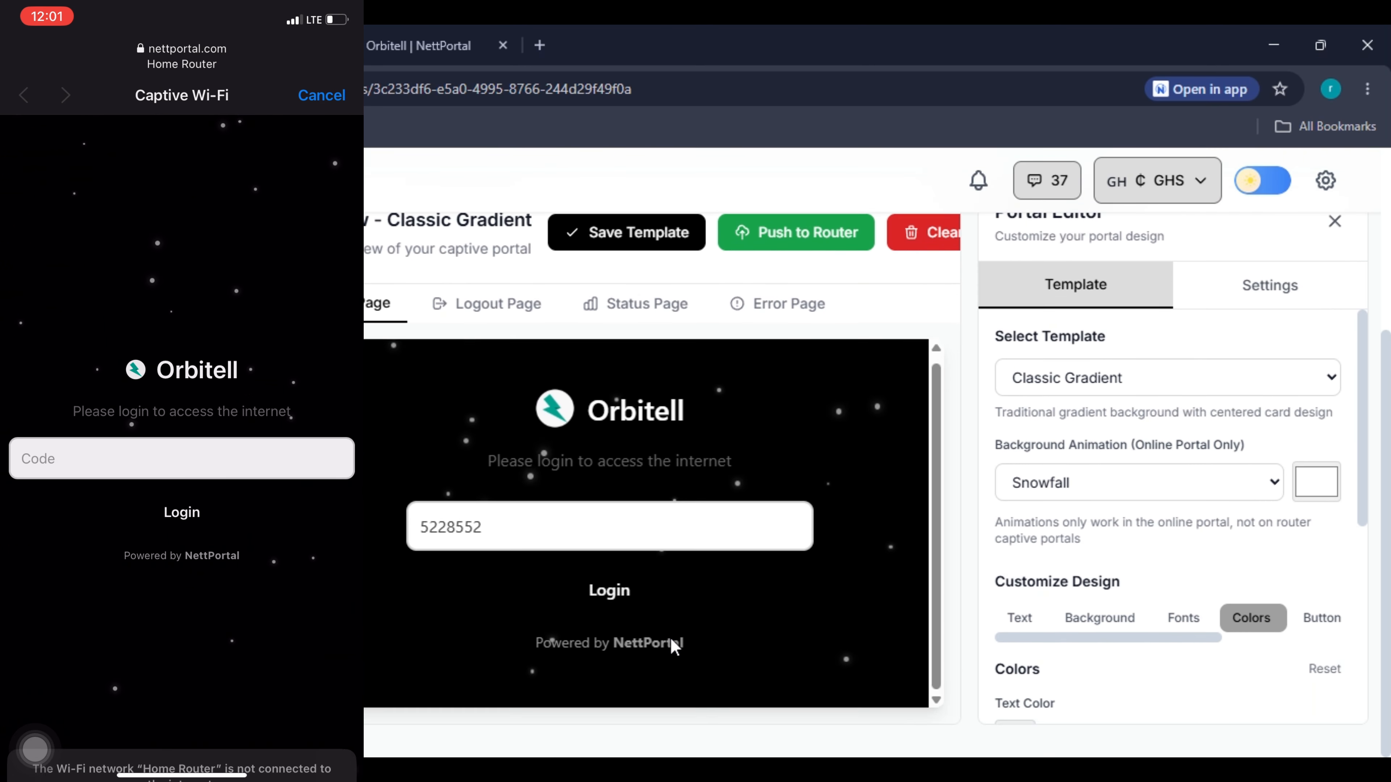
{"action": "scroll", "coordinate": [671, 646], "scroll_direction": "up", "scroll_amount": 4}
{"action": "scroll", "coordinate": [1069, 573], "scroll_direction": "down", "scroll_amount": 1}
{"action": "scroll", "coordinate": [980, 551], "scroll_direction": "down", "scroll_amount": 6}
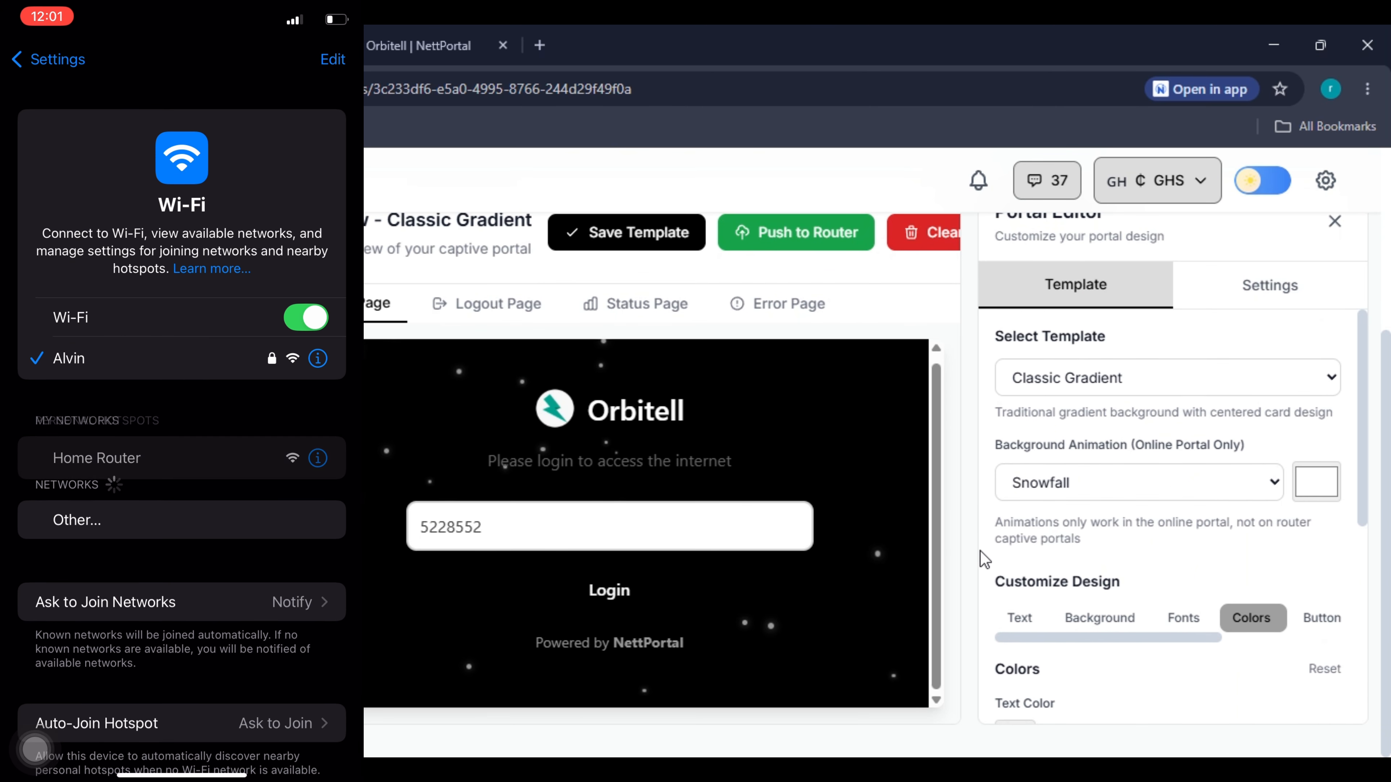
{"action": "scroll", "coordinate": [1068, 521], "scroll_direction": "up", "scroll_amount": 6}
{"action": "scroll", "coordinate": [1068, 521], "scroll_direction": "up", "scroll_amount": 2}
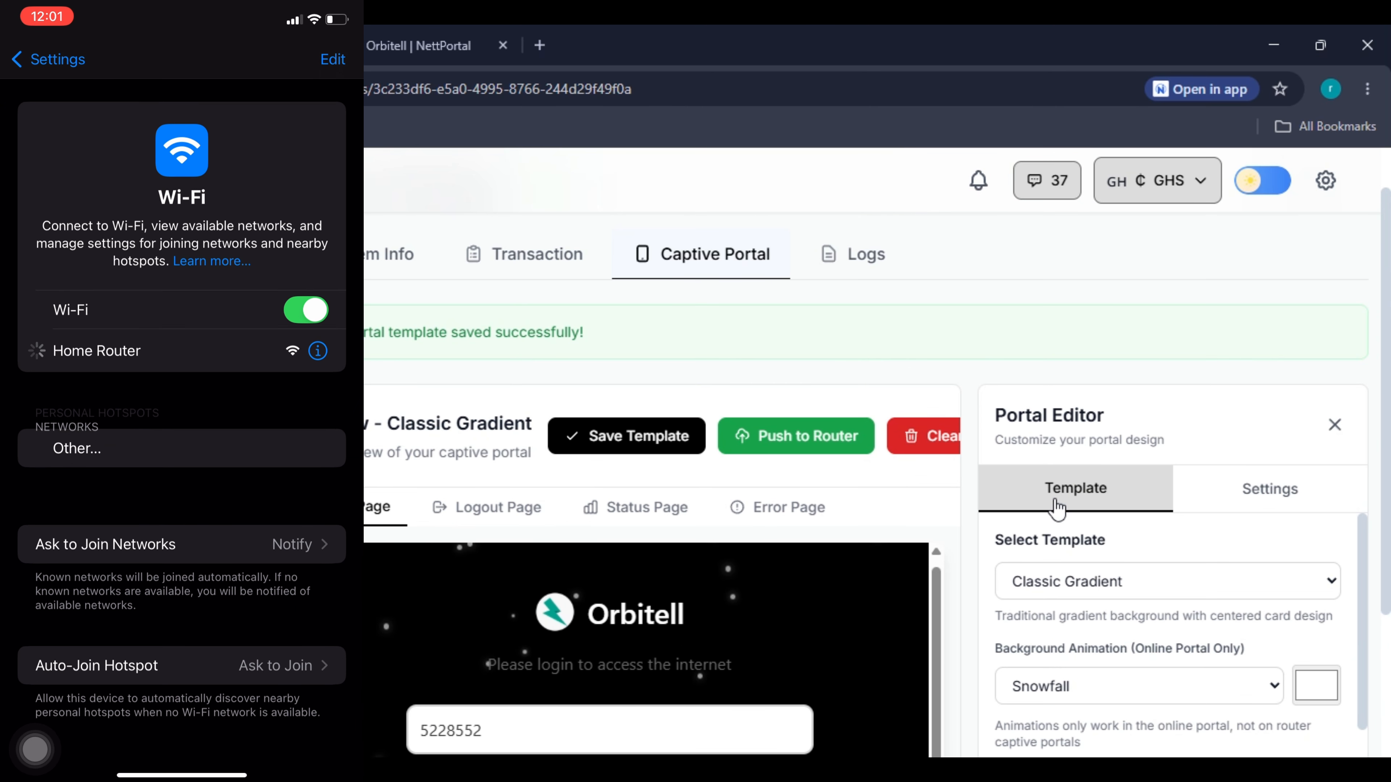
{"action": "scroll", "coordinate": [1062, 482], "scroll_direction": "down", "scroll_amount": 2}
{"action": "left_click", "coordinate": [1060, 471]}
{"action": "left_click", "coordinate": [1063, 590]}
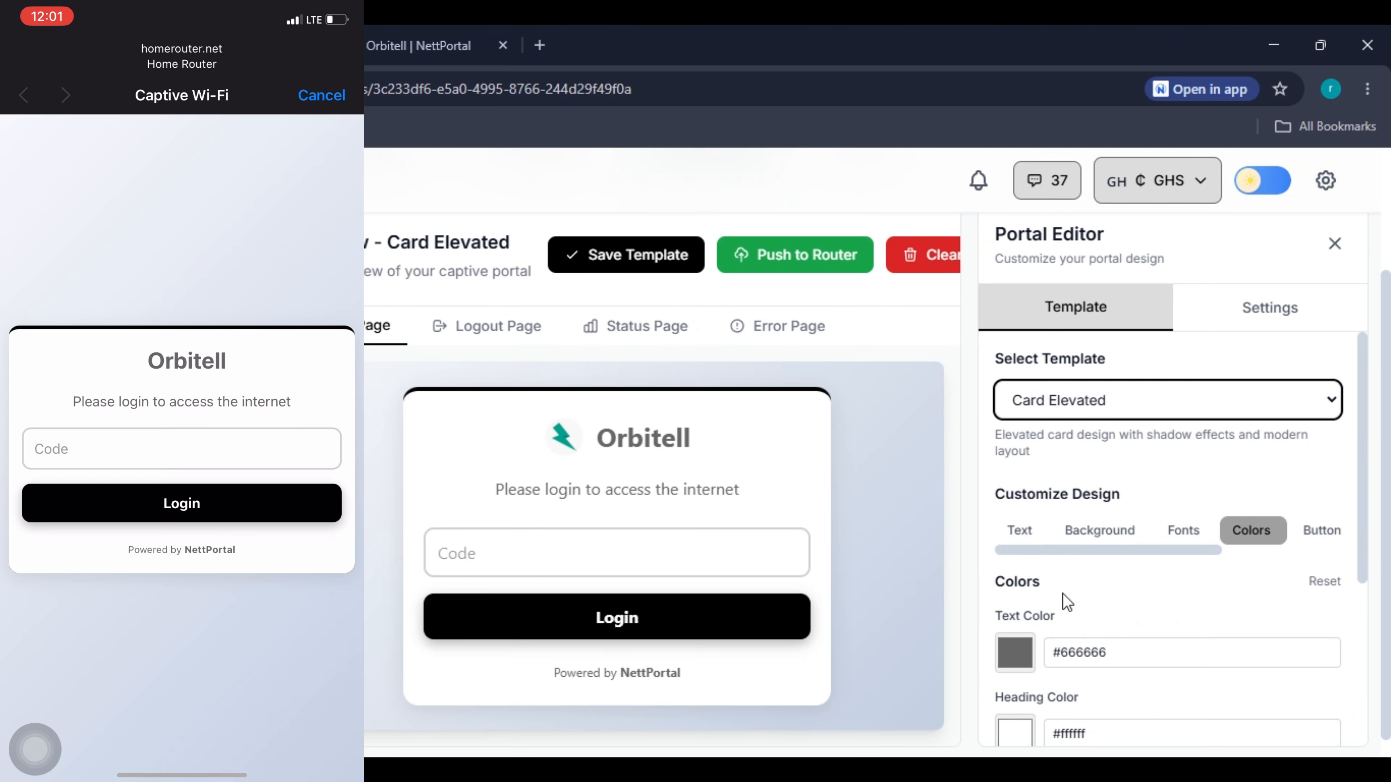
{"action": "left_click", "coordinate": [649, 266]}
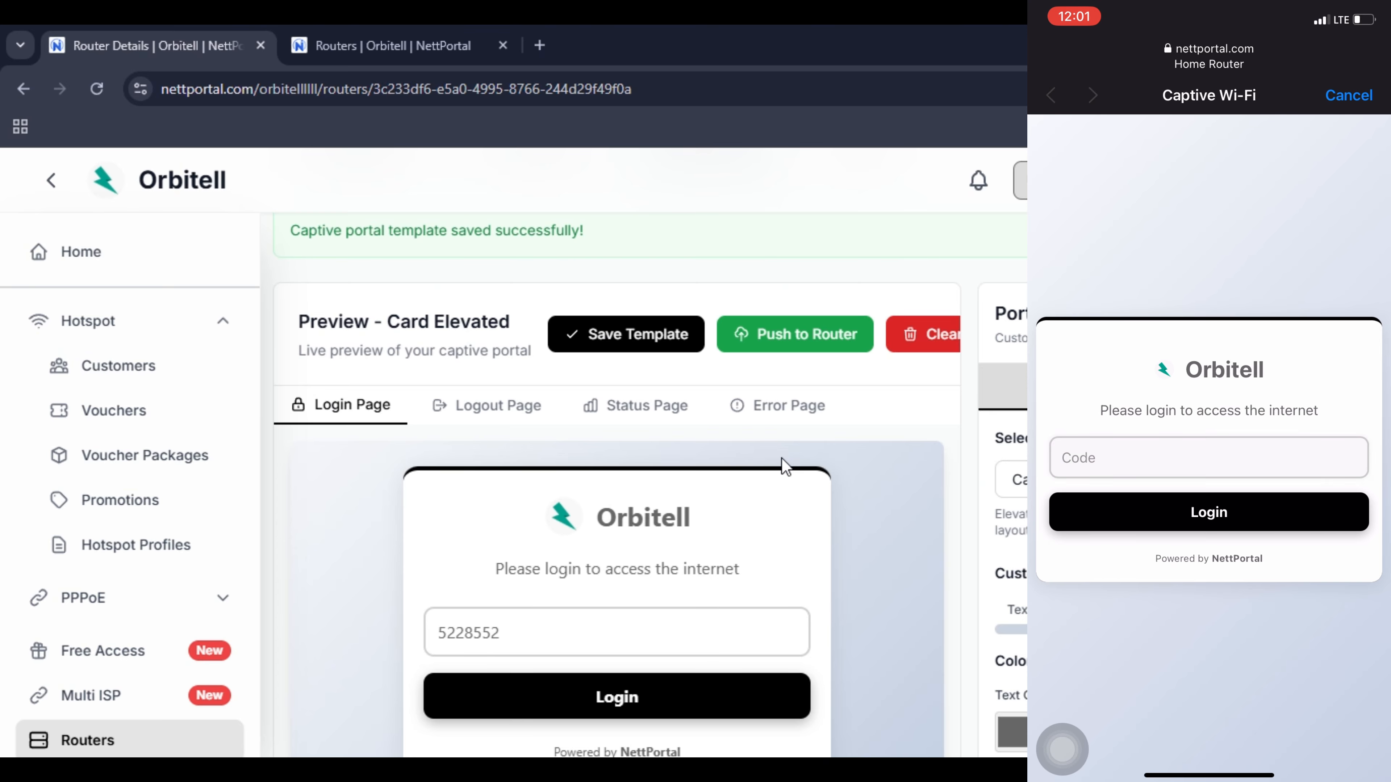
Redeem the newest ₵5.00 voucher code on the phone's portal login while the desktop shows the Vouchers list.
{"action": "left_click", "coordinate": [1208, 457]}
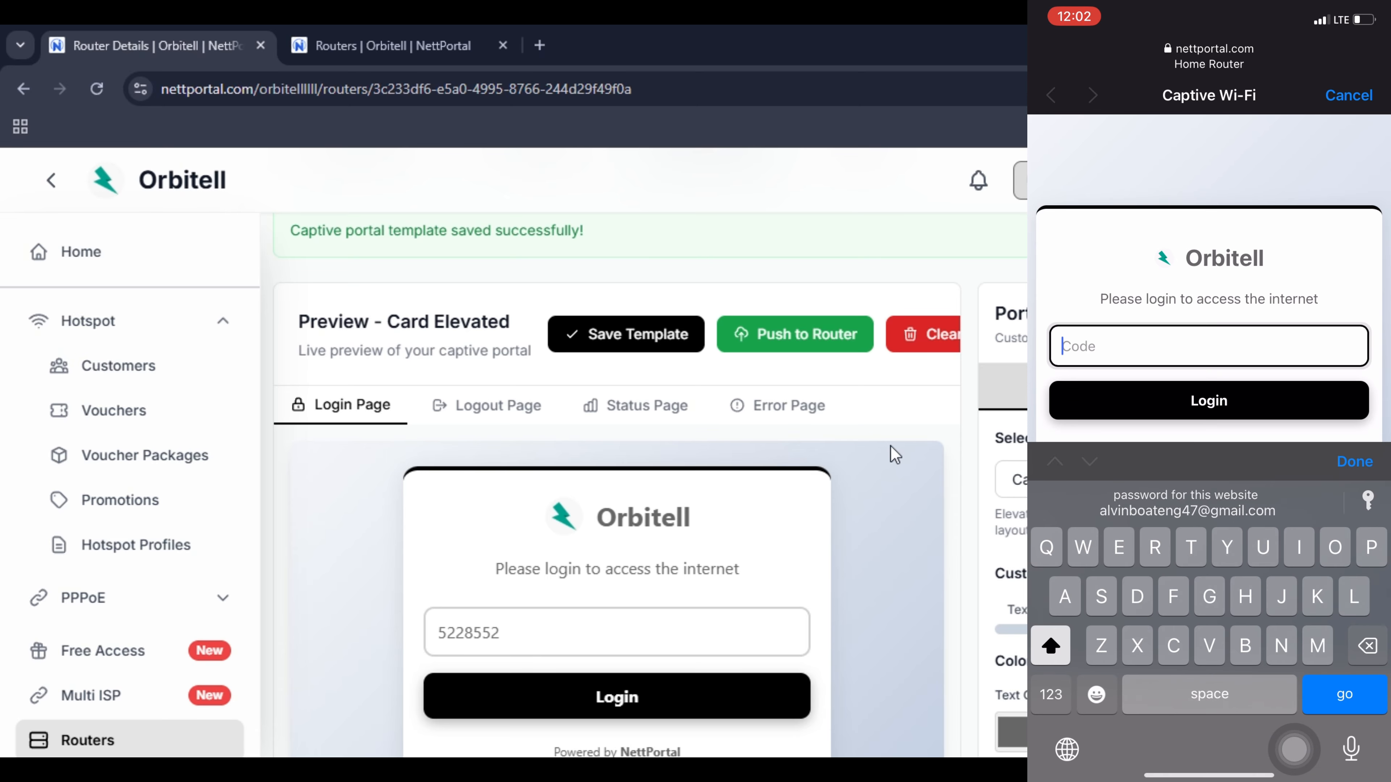
{"action": "type", "text": "p"}
{"action": "left_click", "coordinate": [169, 428]}
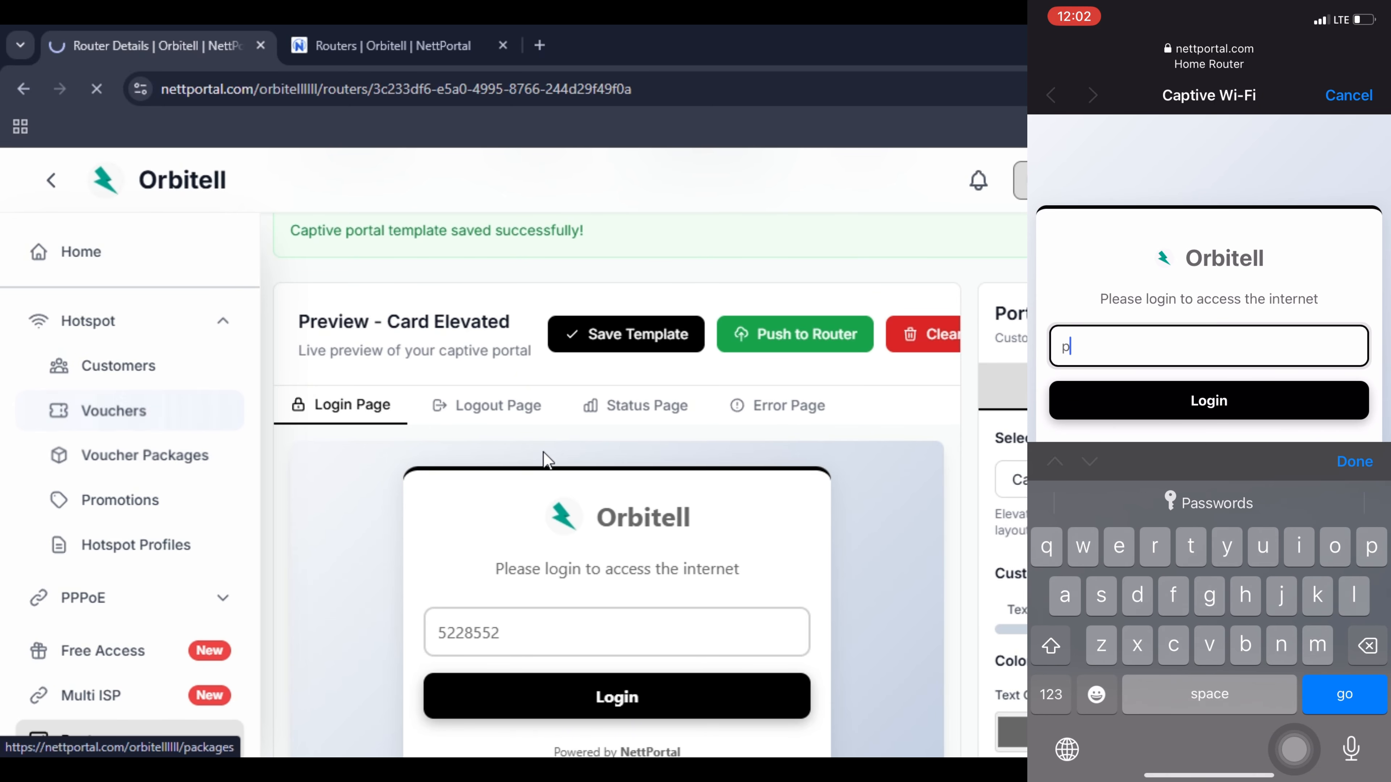
{"action": "type", "text": "wrz"}
{"action": "scroll", "coordinate": [565, 413], "scroll_direction": "down", "scroll_amount": 8}
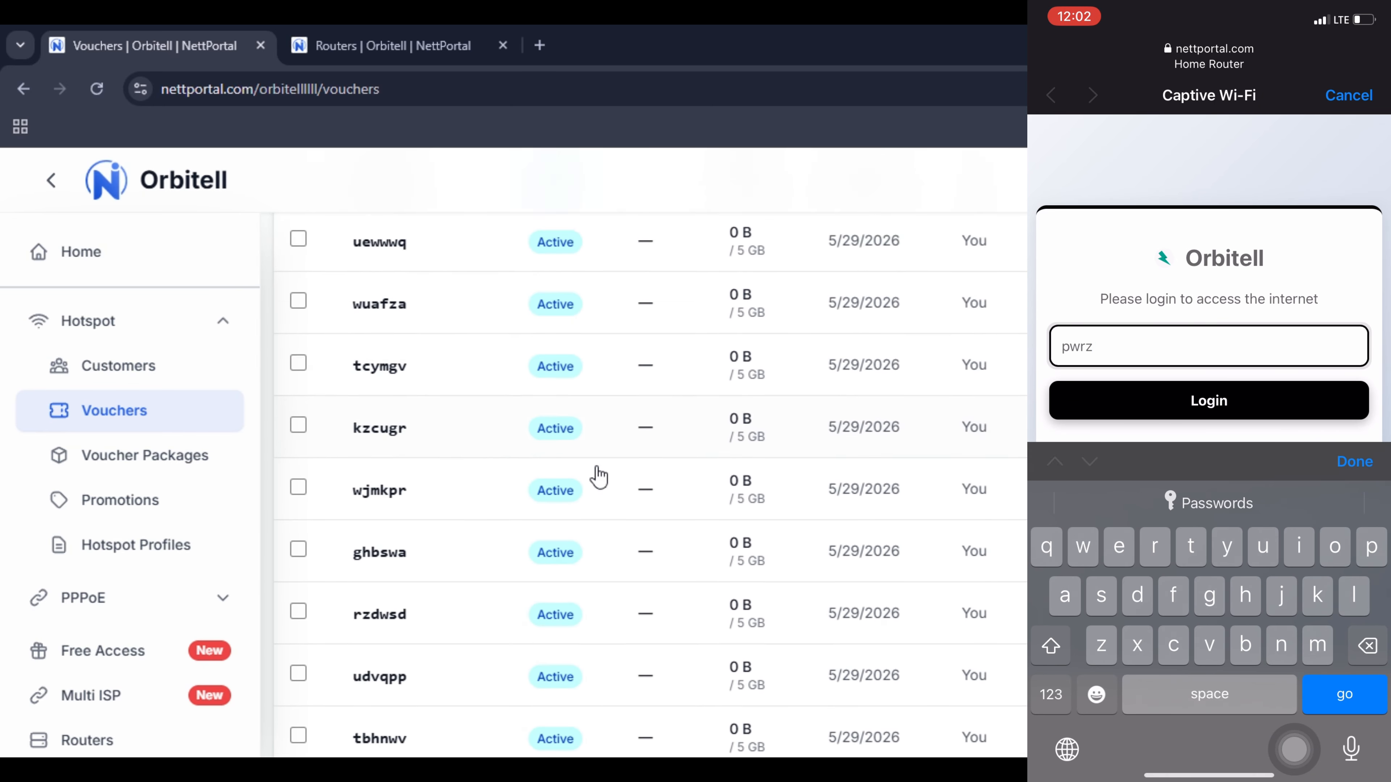
{"action": "scroll", "coordinate": [451, 506], "scroll_direction": "down", "scroll_amount": 4}
{"action": "type", "text": "fg"}
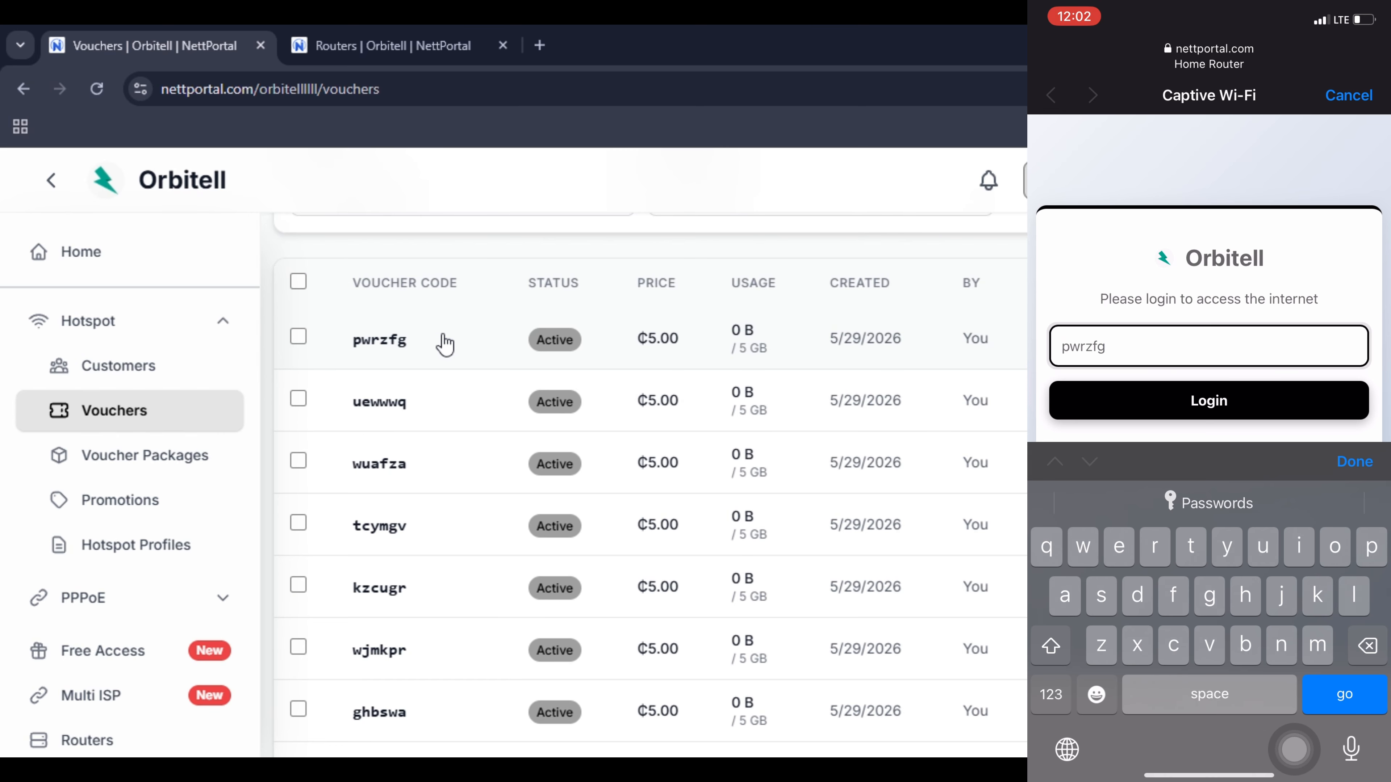
{"action": "key", "text": "Return"}
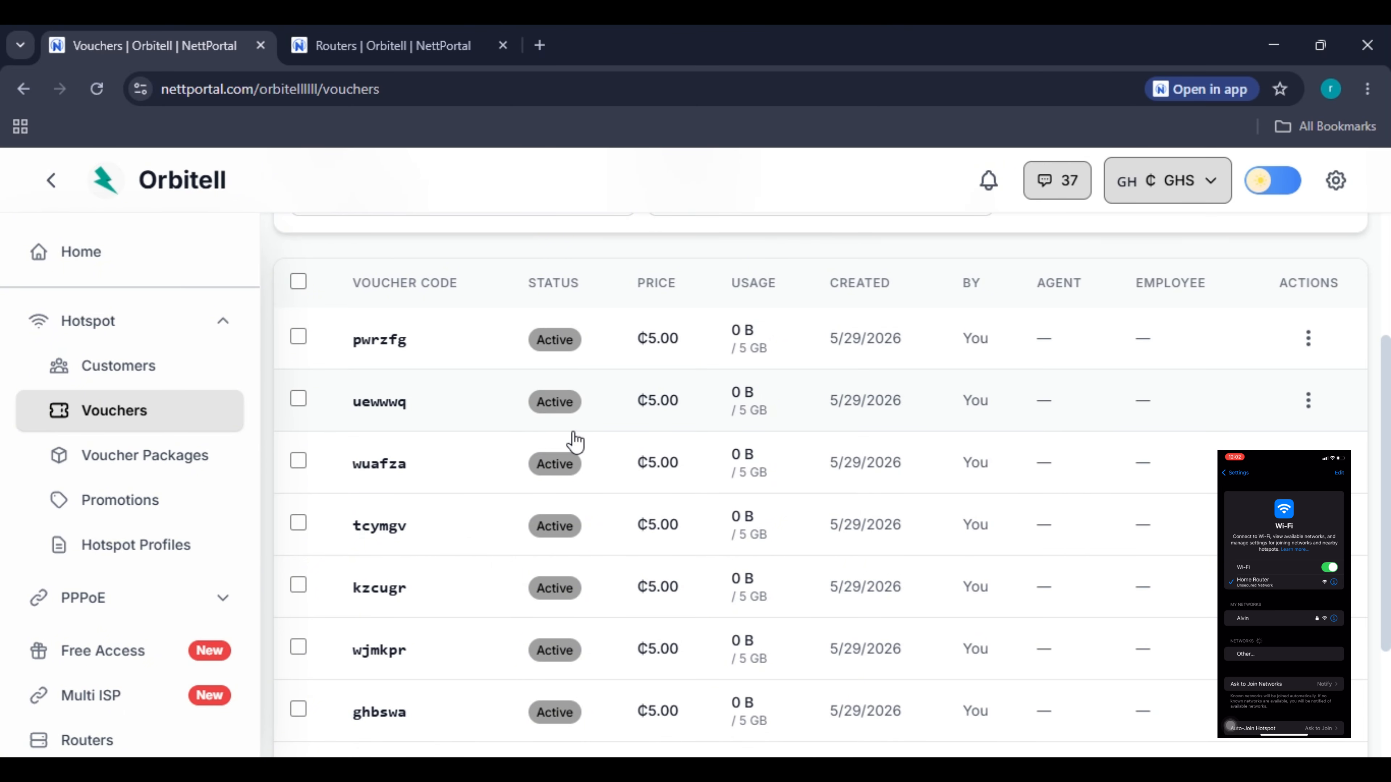
Refresh the Vouchers list and open the In Use voucher's details: one device, 5 GB left.
{"action": "scroll", "coordinate": [570, 593], "scroll_direction": "down", "scroll_amount": 2}
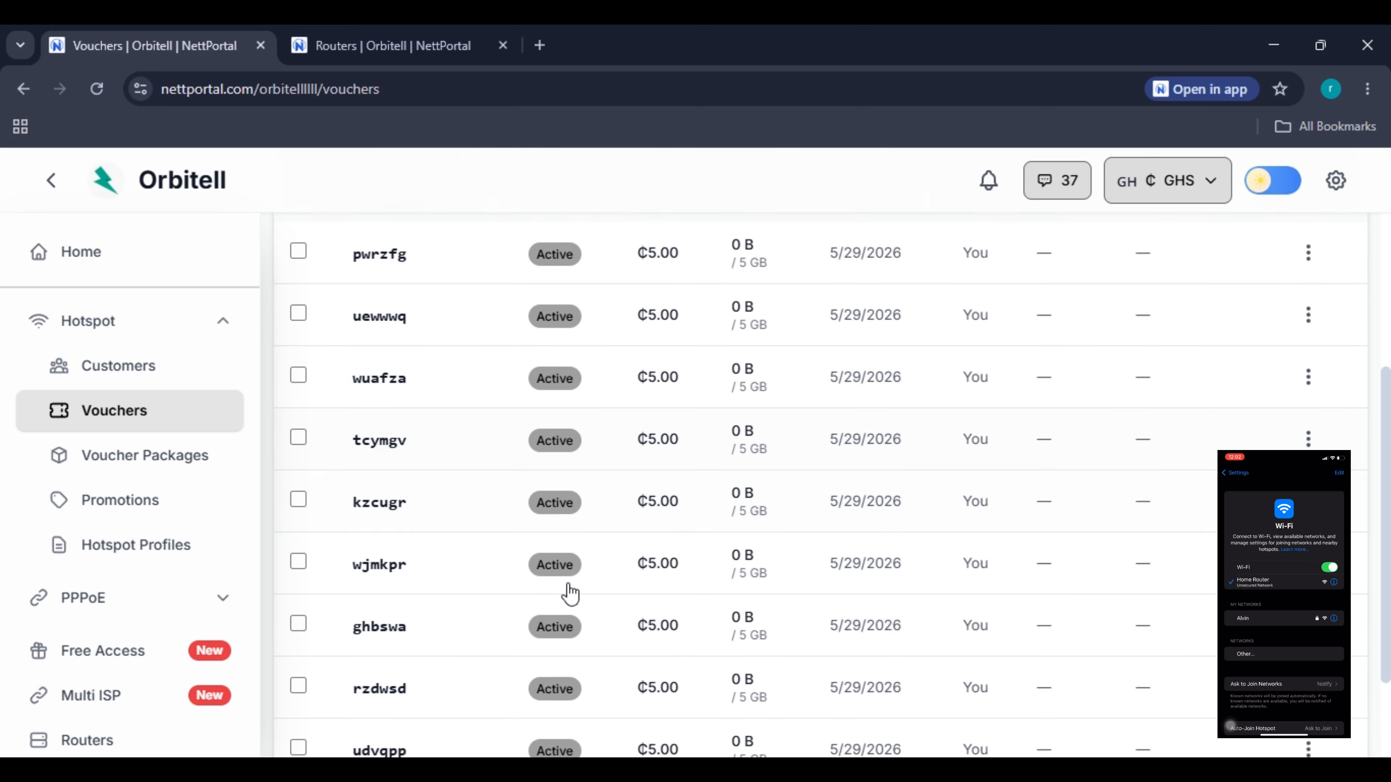
{"action": "scroll", "coordinate": [569, 593], "scroll_direction": "up", "scroll_amount": 8}
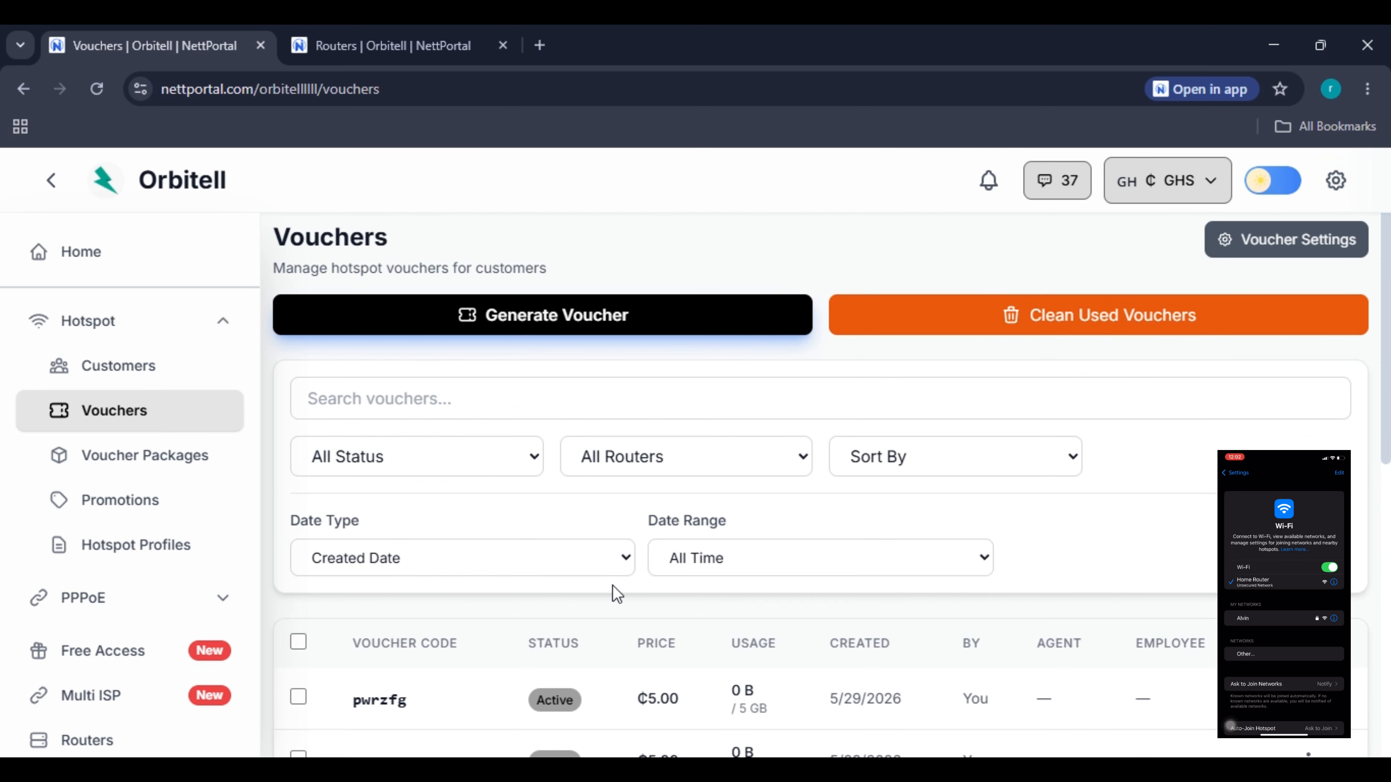
{"action": "left_click", "coordinate": [102, 92]}
{"action": "scroll", "coordinate": [606, 534], "scroll_direction": "down", "scroll_amount": 8}
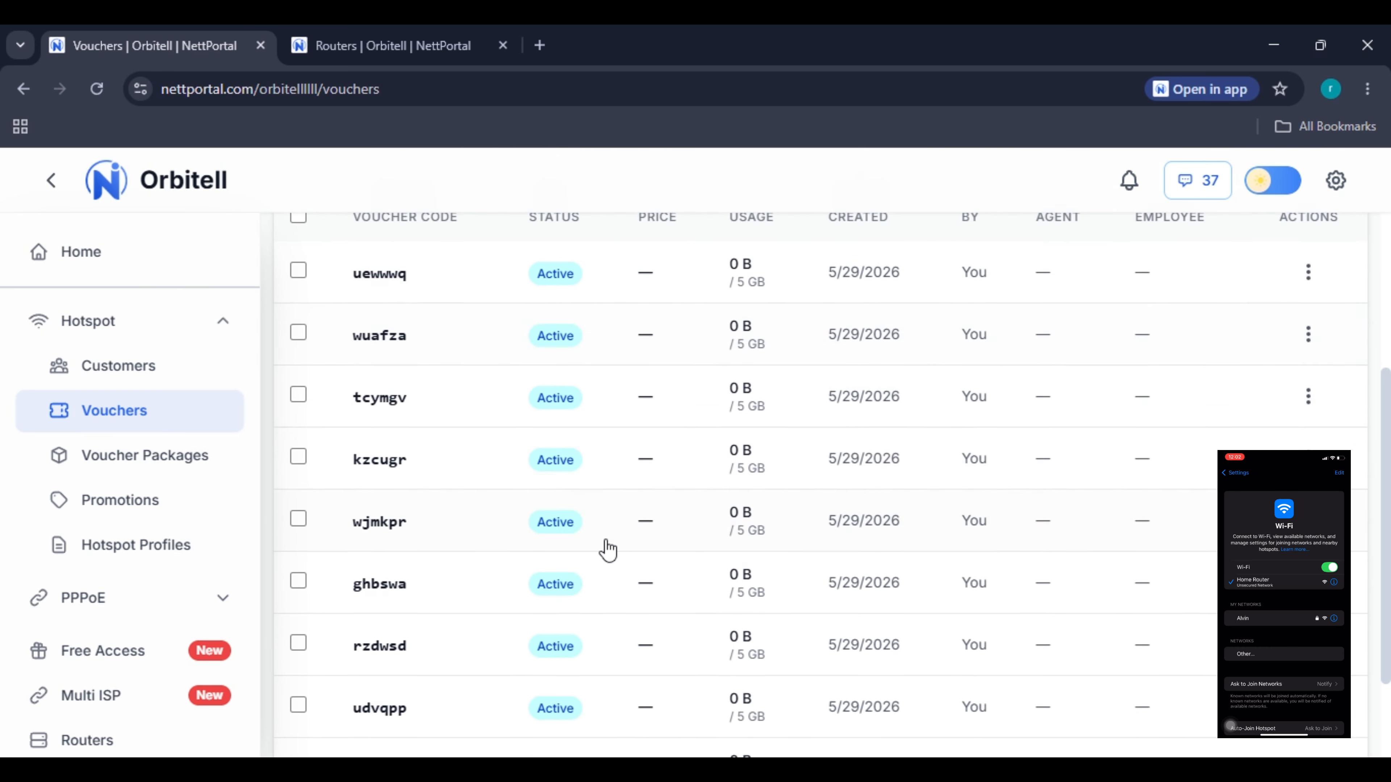
{"action": "scroll", "coordinate": [607, 549], "scroll_direction": "down", "scroll_amount": 3}
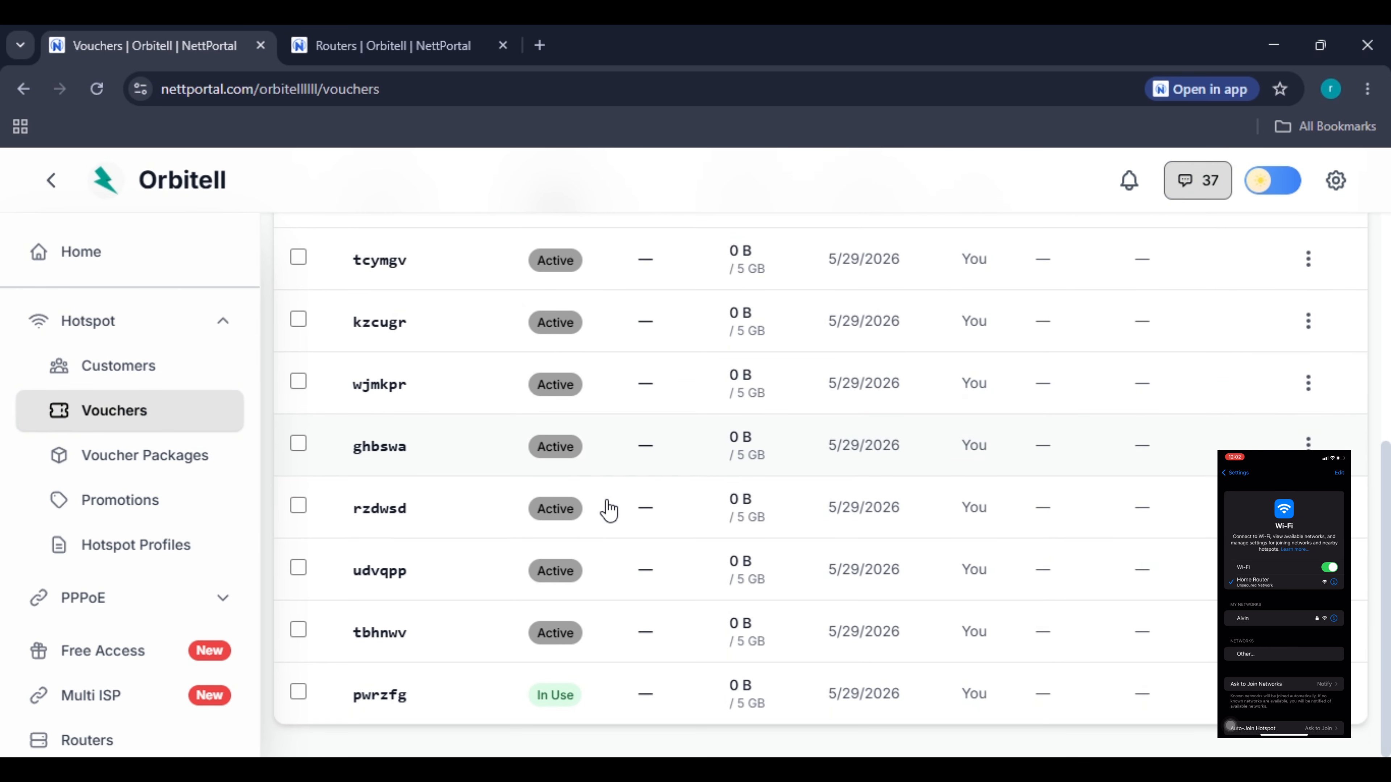
{"action": "left_click", "coordinate": [485, 709]}
{"action": "scroll", "coordinate": [579, 520], "scroll_direction": "down", "scroll_amount": 2}
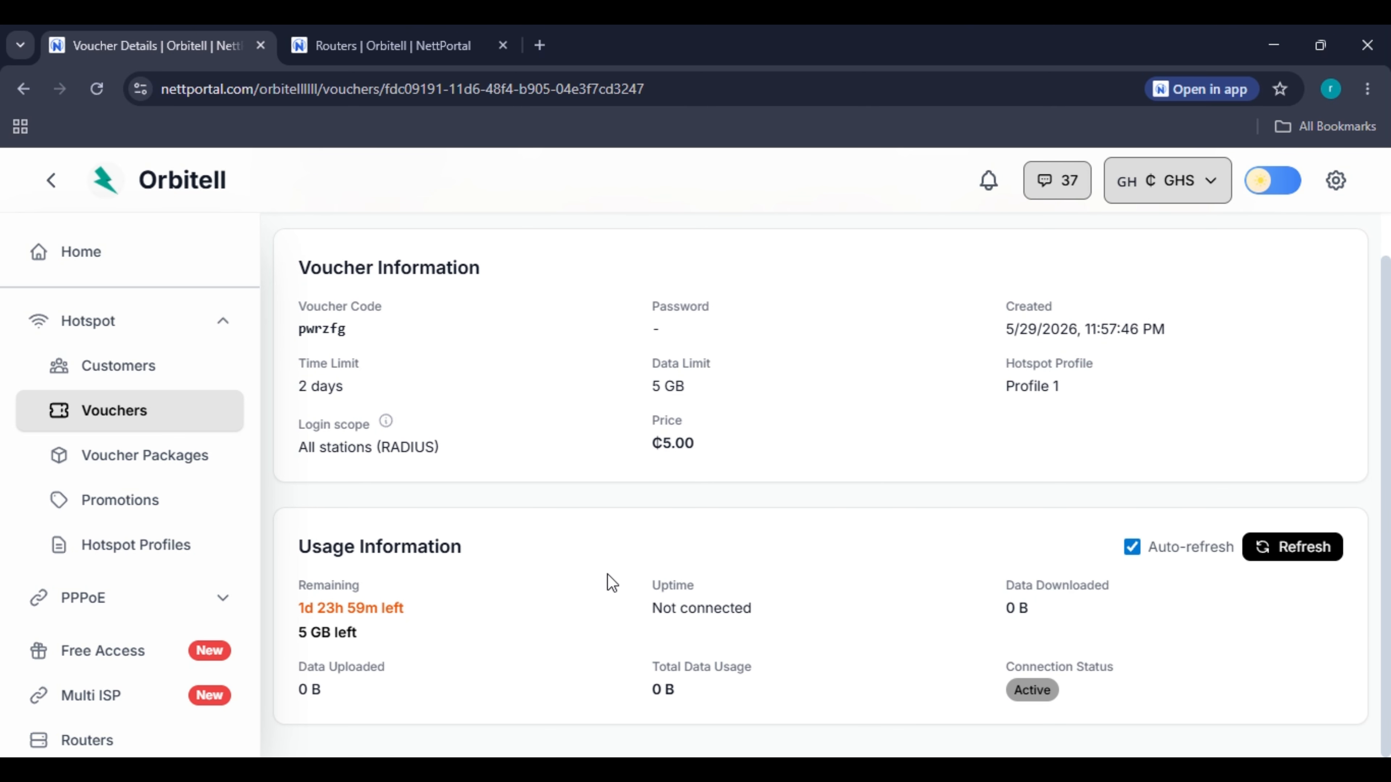
{"action": "scroll", "coordinate": [610, 572], "scroll_direction": "up", "scroll_amount": 2}
{"action": "scroll", "coordinate": [651, 567], "scroll_direction": "down", "scroll_amount": 2}
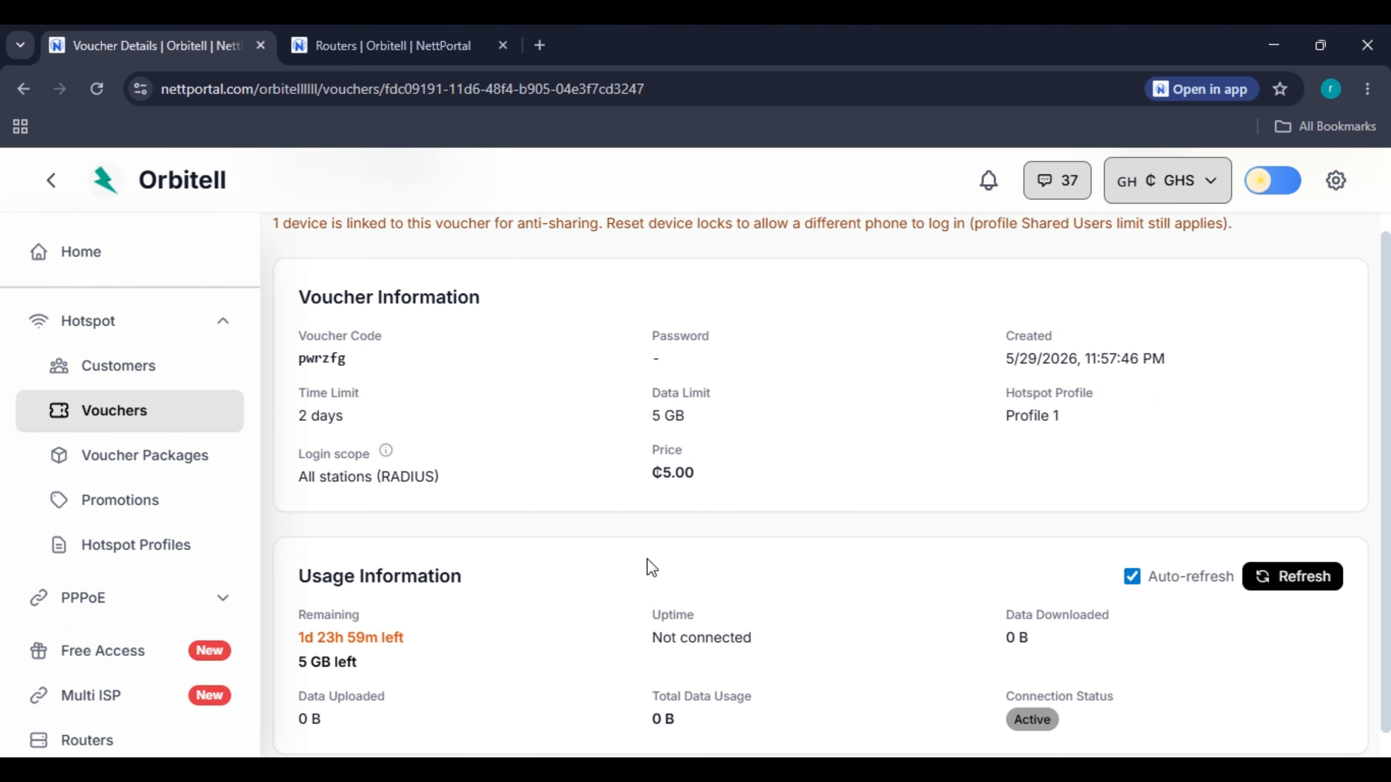
Check today's revenue amount on the dashboard Home page.
{"action": "left_click", "coordinate": [144, 254]}
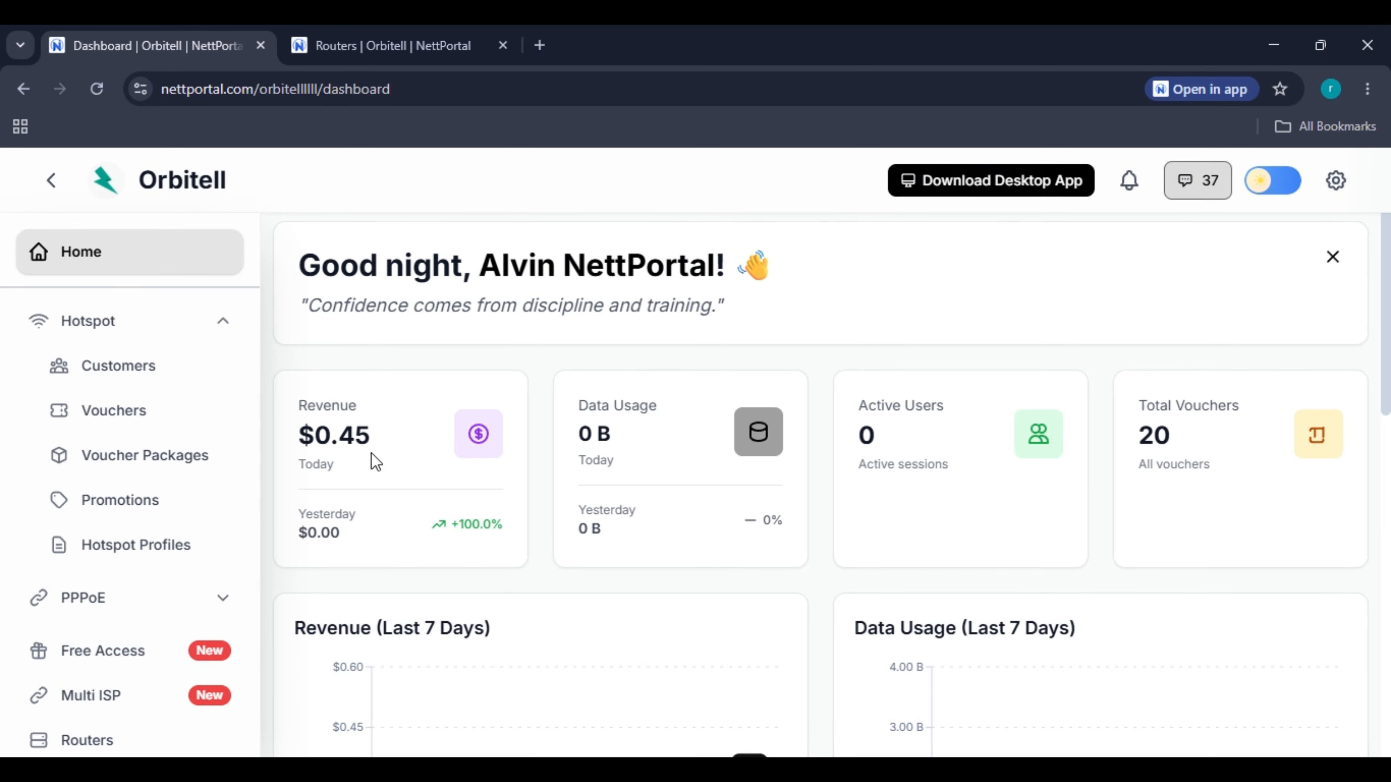
{"action": "left_click_drag", "start_coordinate": [328, 438], "coordinate": [386, 443]}
{"action": "scroll", "coordinate": [143, 488], "scroll_direction": "down", "scroll_amount": 8}
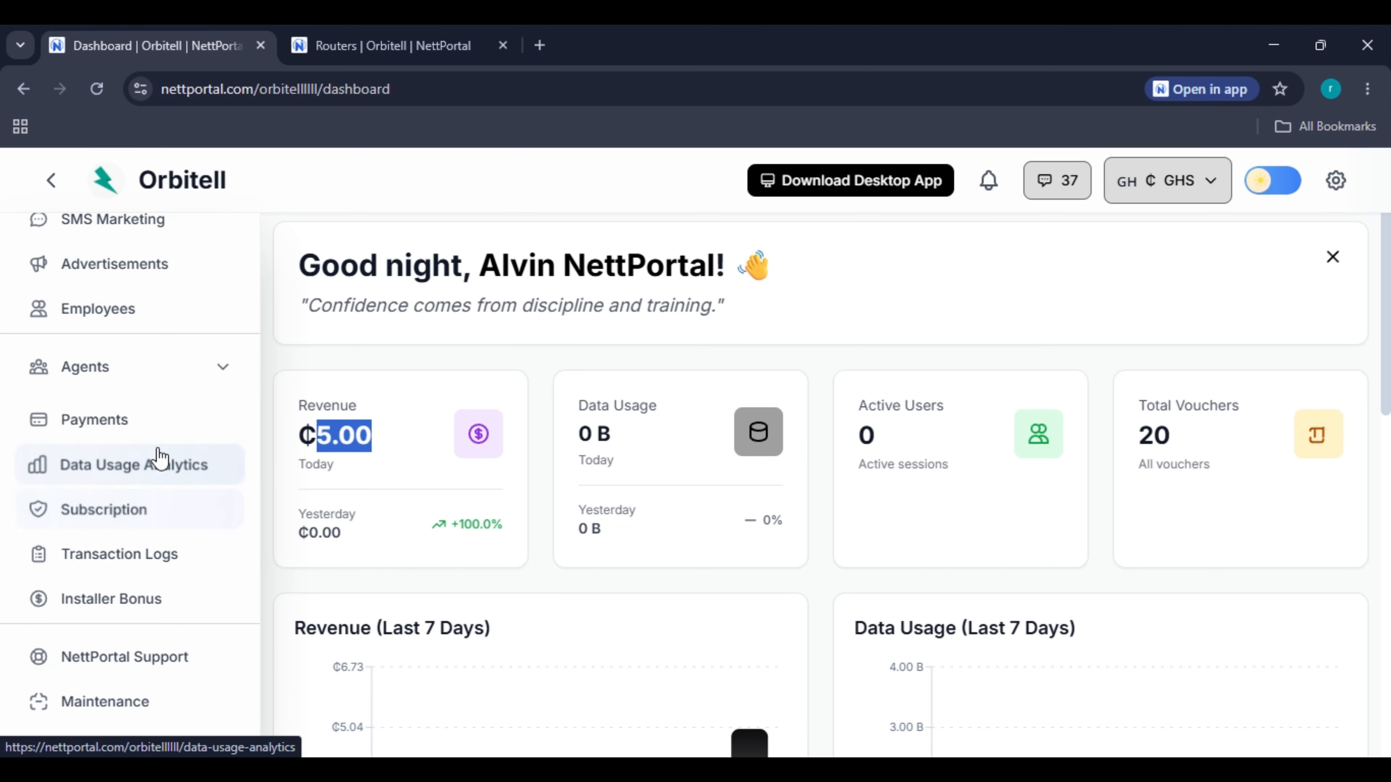
Review the Payments page's ₵5.00 cash payment and open its router filter.
{"action": "left_click", "coordinate": [157, 437]}
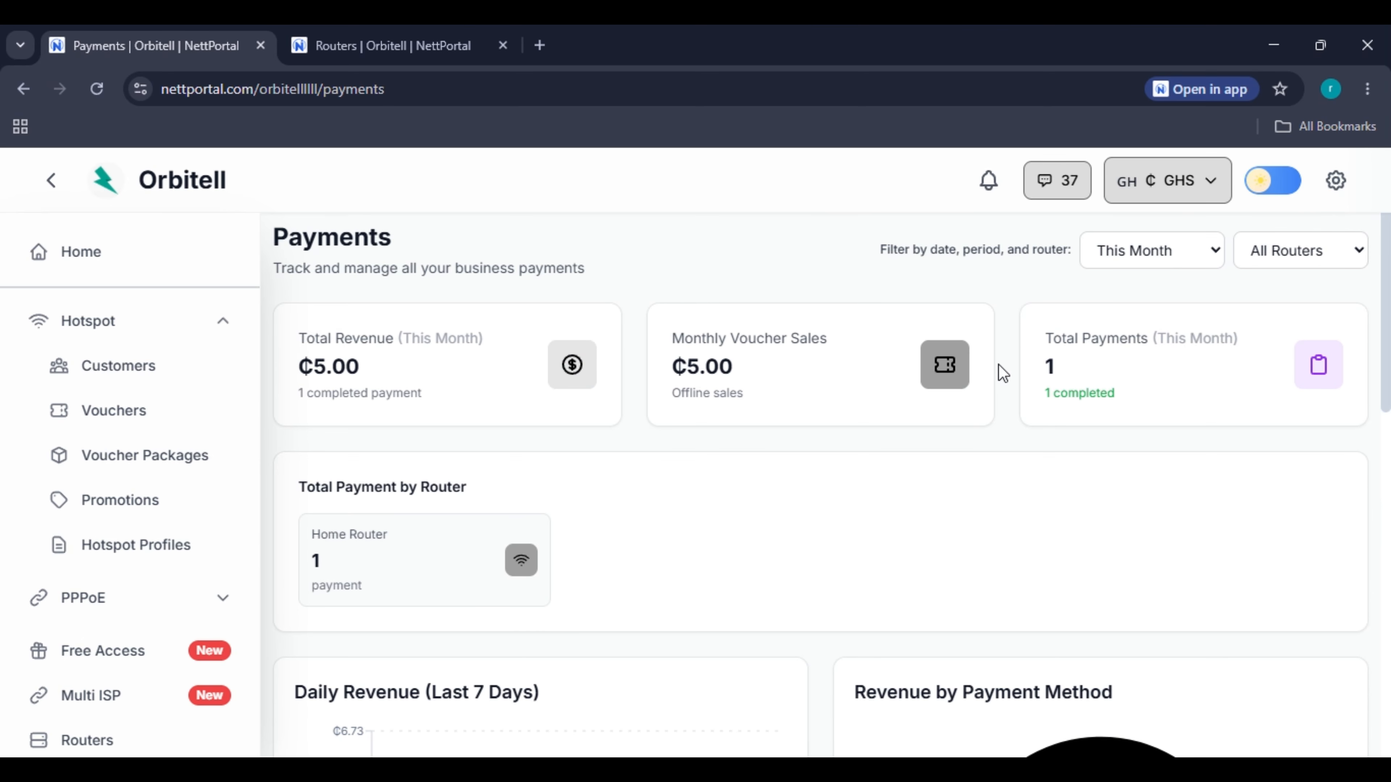
{"action": "scroll", "coordinate": [637, 417], "scroll_direction": "down", "scroll_amount": 8}
{"action": "scroll", "coordinate": [666, 516], "scroll_direction": "up", "scroll_amount": 4}
{"action": "scroll", "coordinate": [666, 515], "scroll_direction": "down", "scroll_amount": 7}
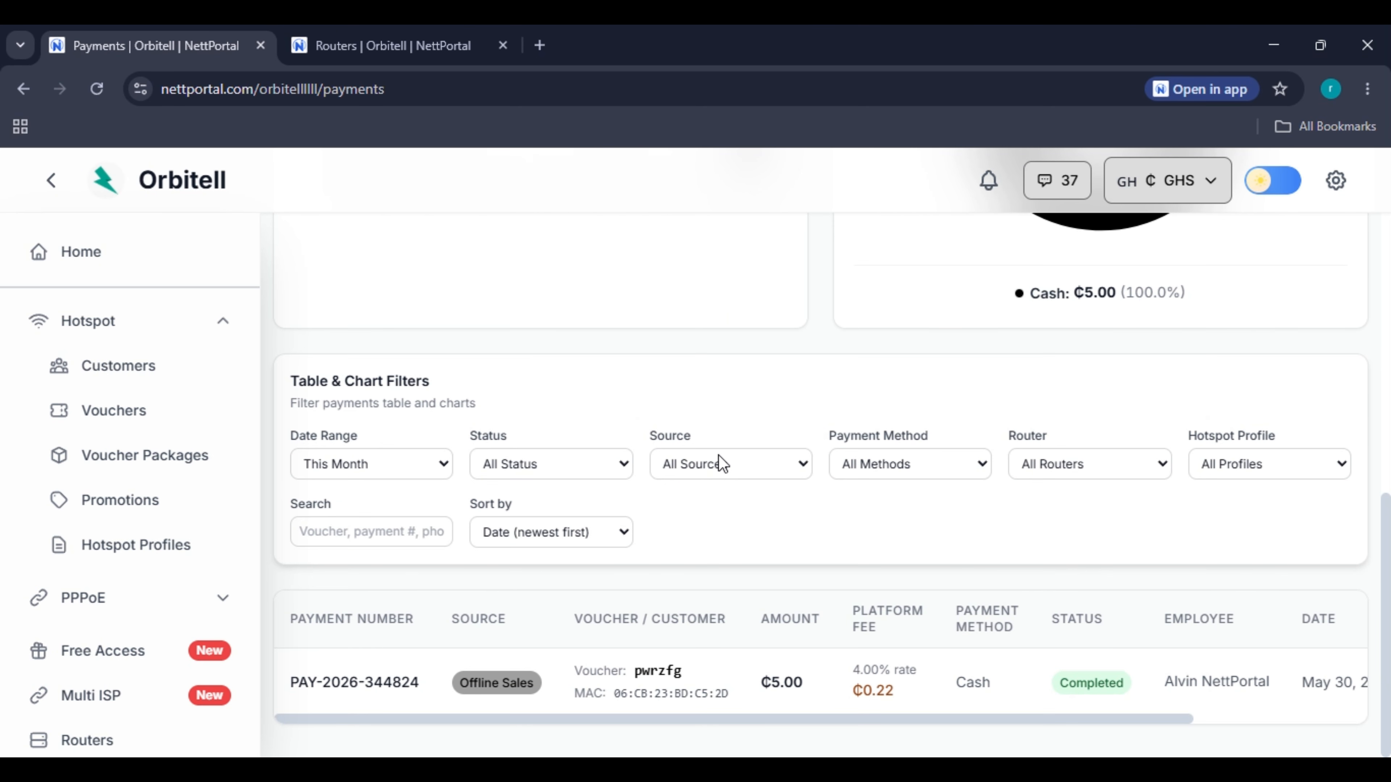
{"action": "scroll", "coordinate": [723, 717], "scroll_direction": "up", "scroll_amount": 10}
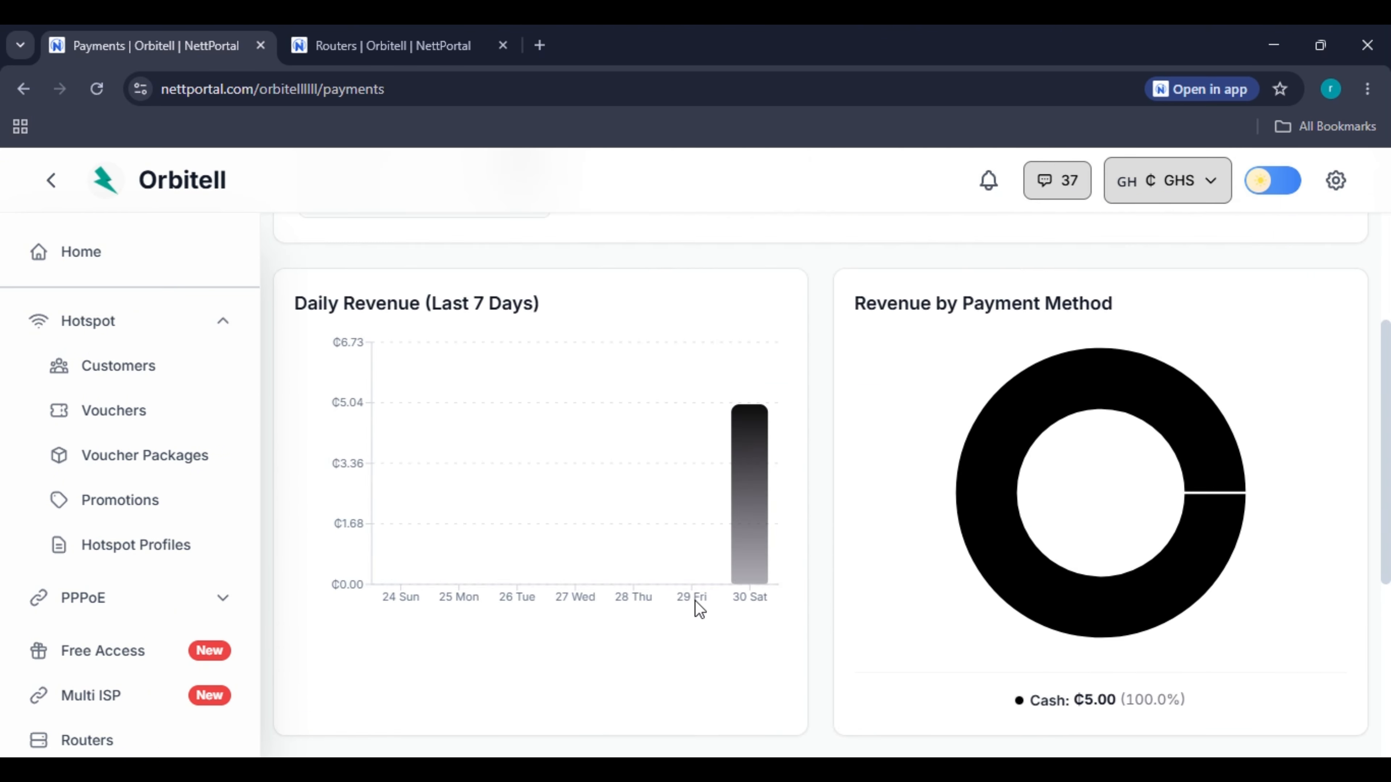
{"action": "left_click", "coordinate": [1283, 241]}
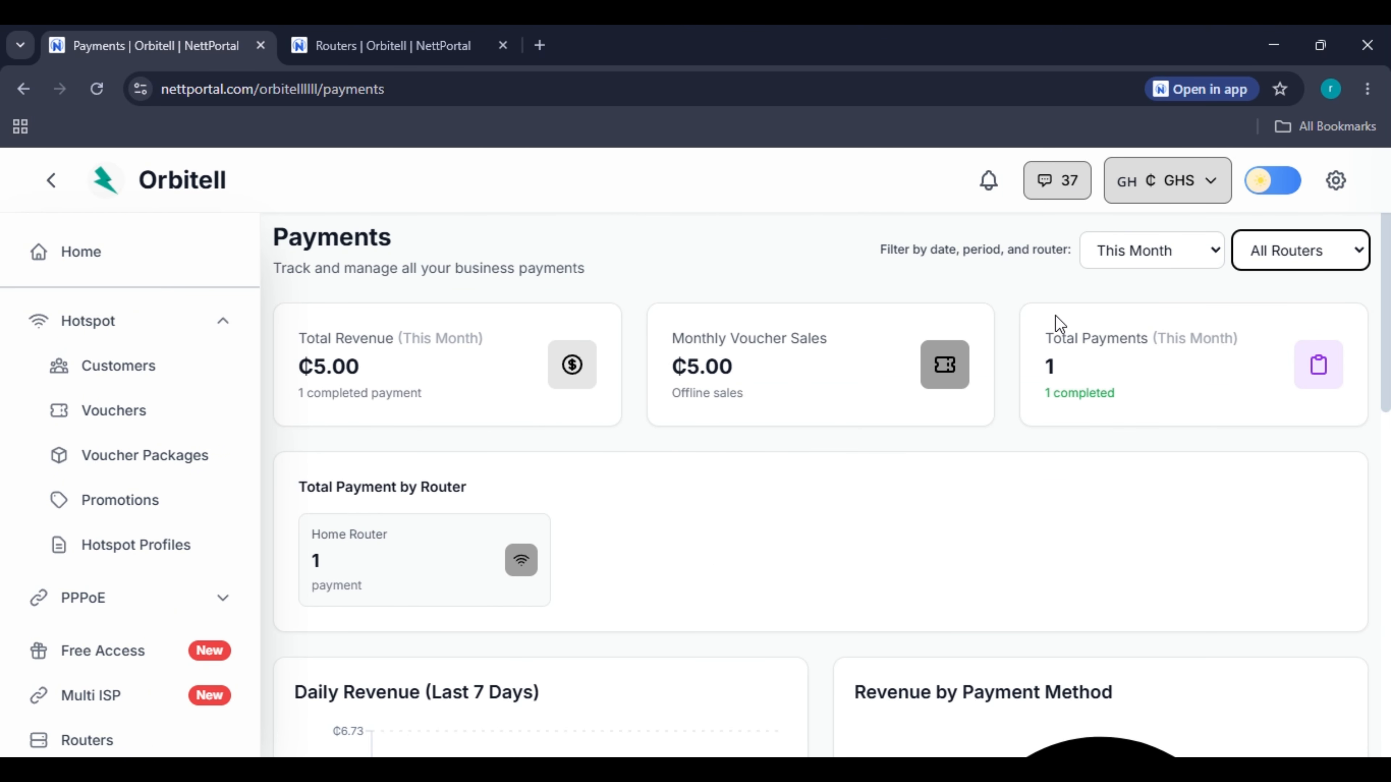